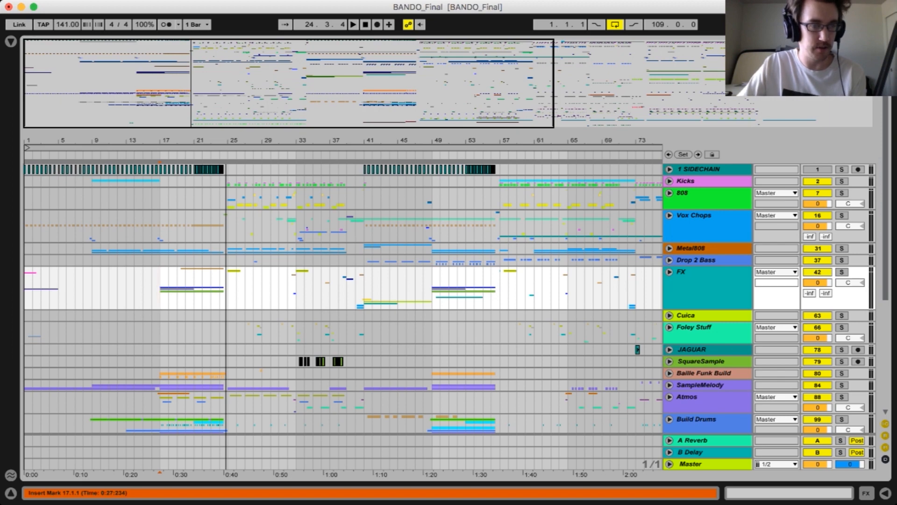
Look over the arrangement's tracks and play the intro from bar 1
scroll(344, 299, "down", 10)
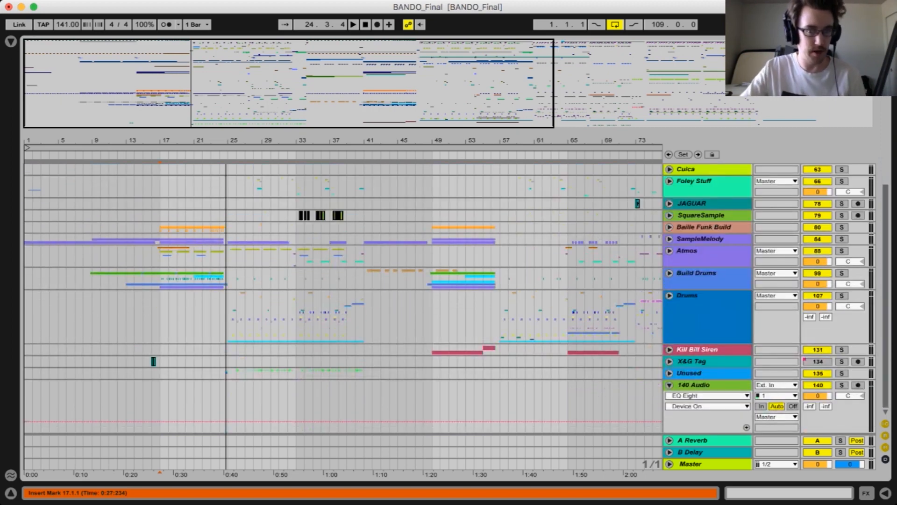
scroll(343, 299, "up", 10)
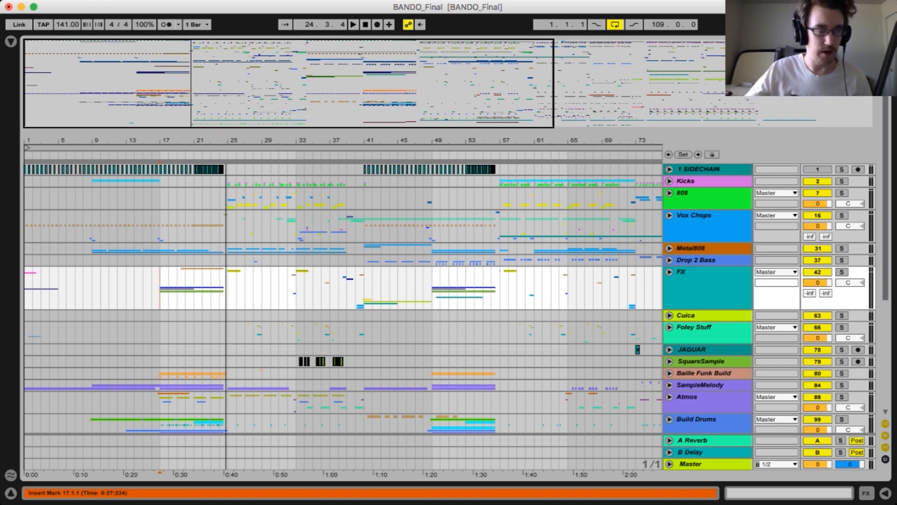
scroll(344, 299, "down", 5)
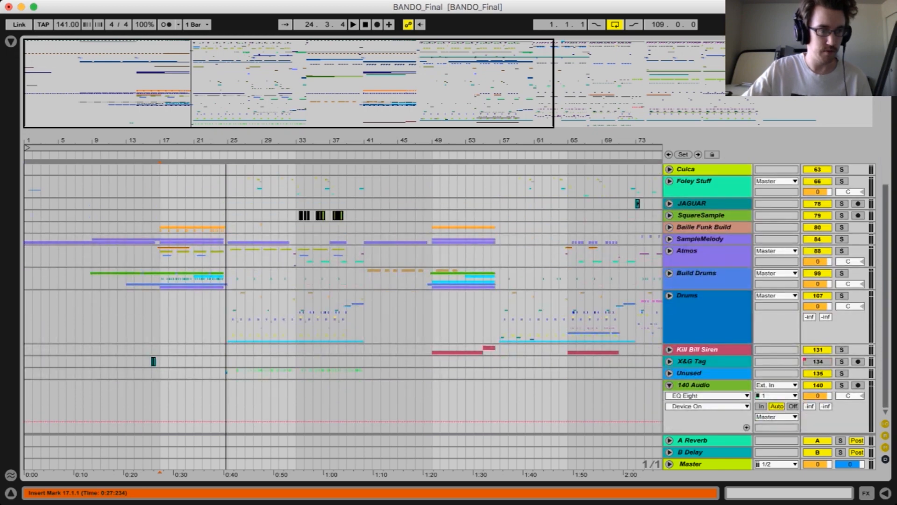
scroll(343, 299, "up", 5)
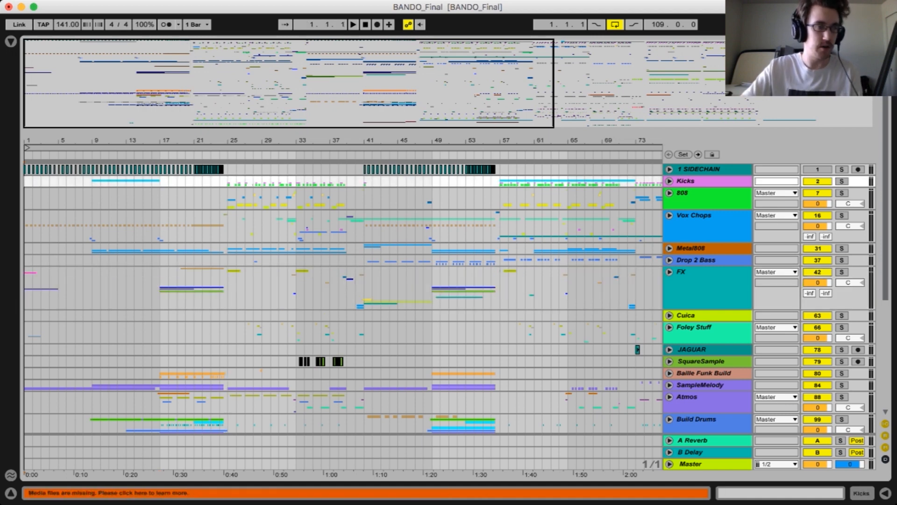
left_click_drag(74, 141, 74, 177)
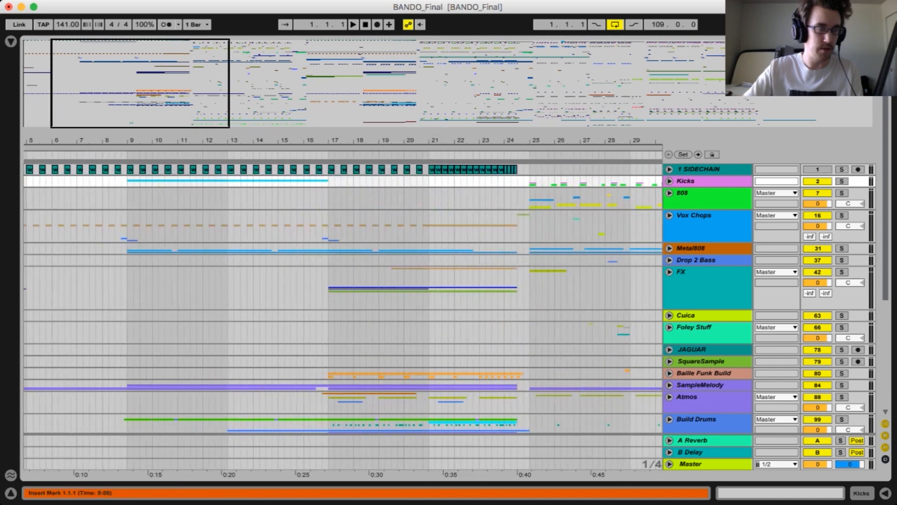
scroll(343, 299, "left", 4)
key("space")
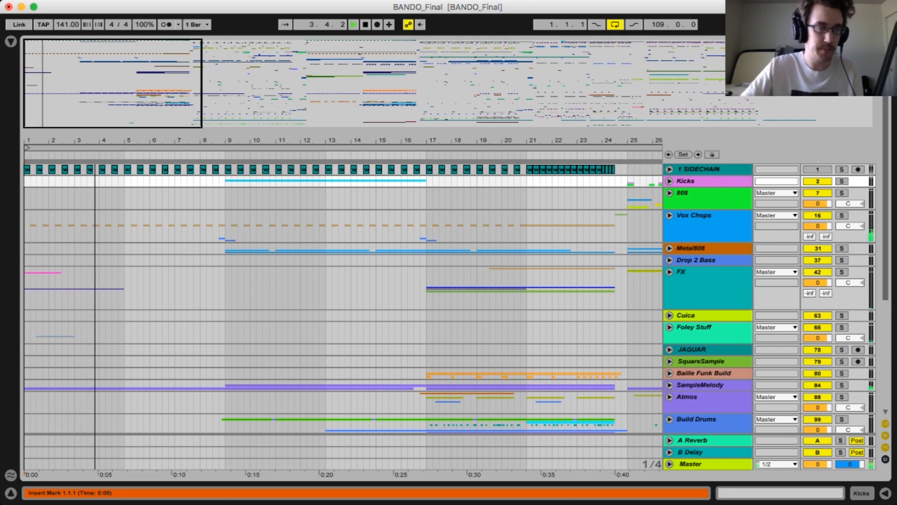
scroll(344, 299, "down", 6)
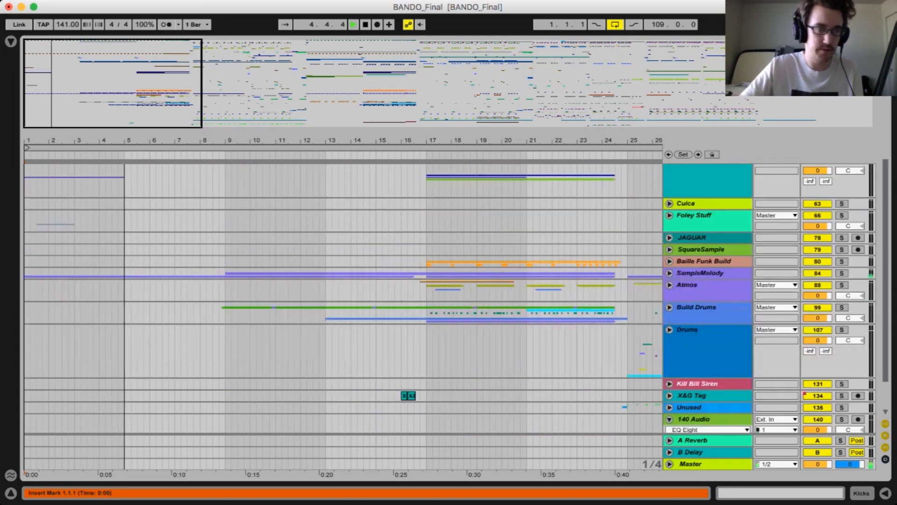
scroll(343, 299, "up", 6)
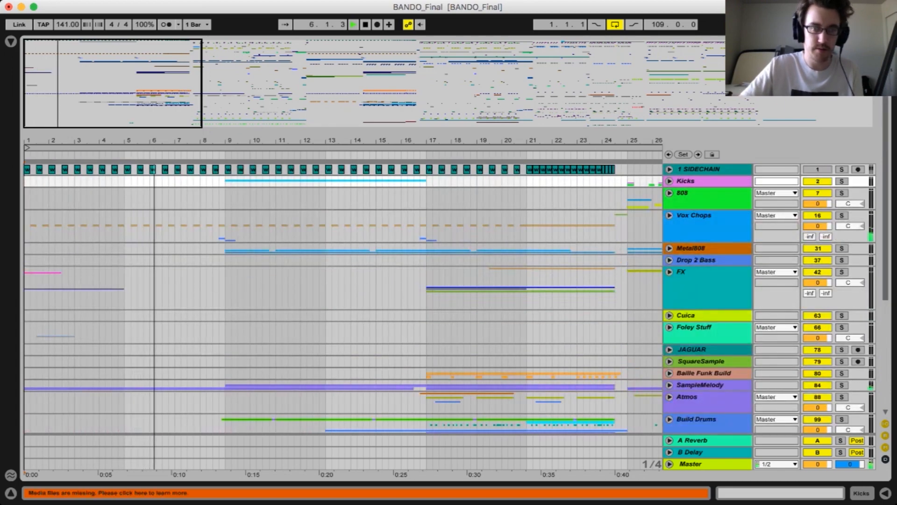
Unfold the Vox Chops group, solo the 23 Audio track and play it from its first clip
left_click(669, 215)
scroll(343, 299, "down", 10)
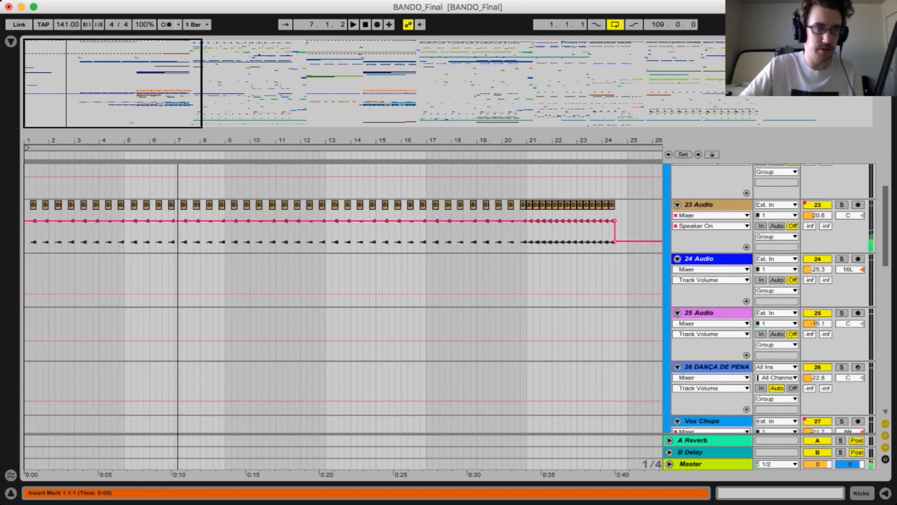
left_click(841, 379)
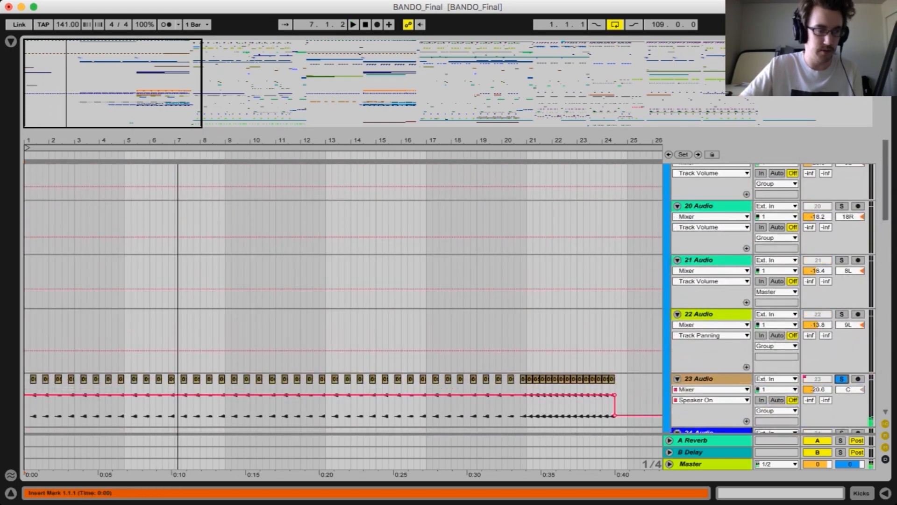
scroll(344, 299, "down", 2)
left_click(33, 355)
key("space")
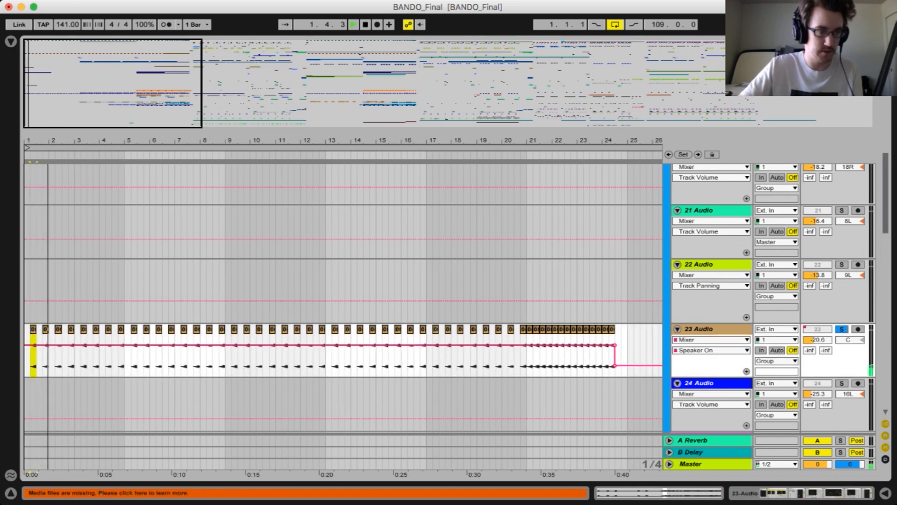
Unfold the SampleMelody group, solo the 87 Audio track and play its chopped clips from the start
key("plus")
key("plus")
key("plus")
scroll(343, 299, "down", 15)
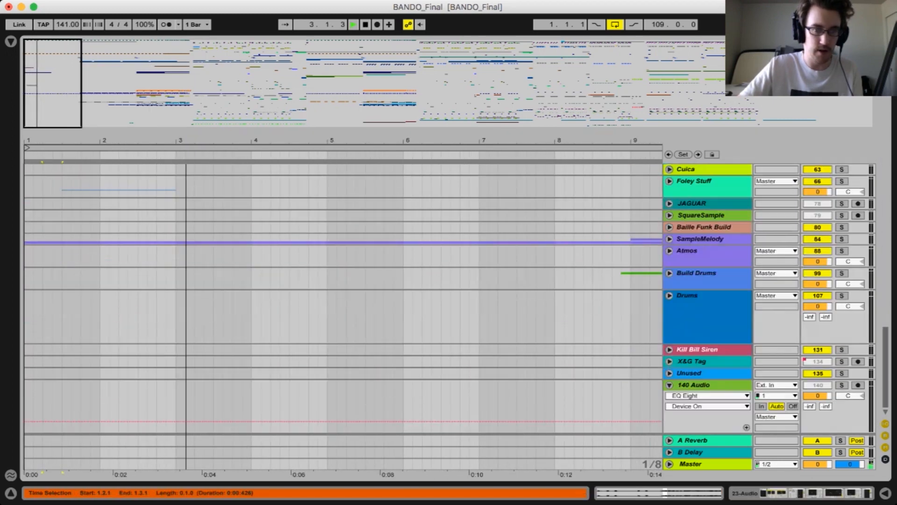
key("ctrl+z")
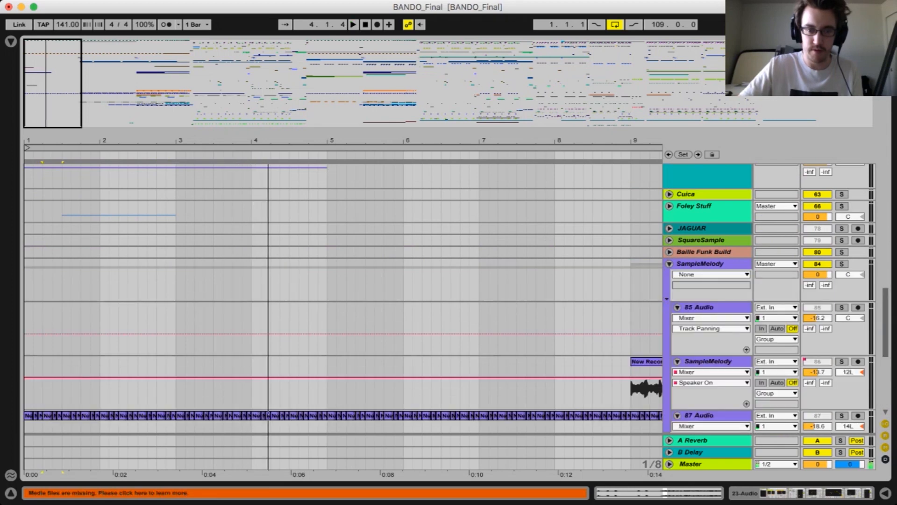
scroll(343, 299, "down", 5)
key("space")
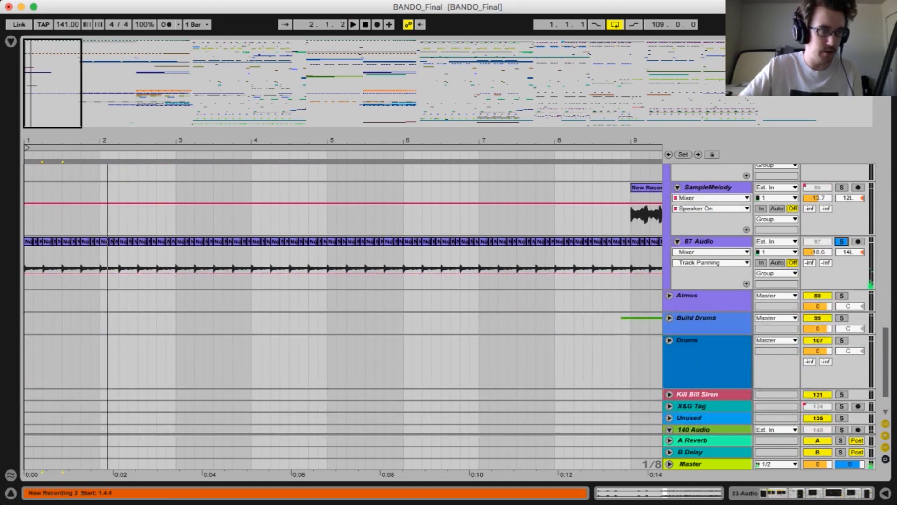
Select the 87 Audio clip at 1.4.1 and show its source sample New Recording 2.aif in the browser
left_click(86, 241)
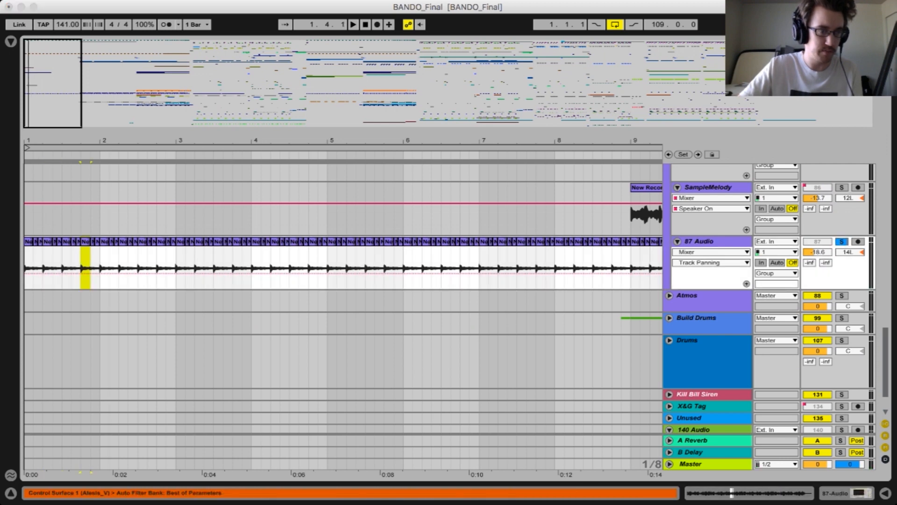
key("super+alt+b")
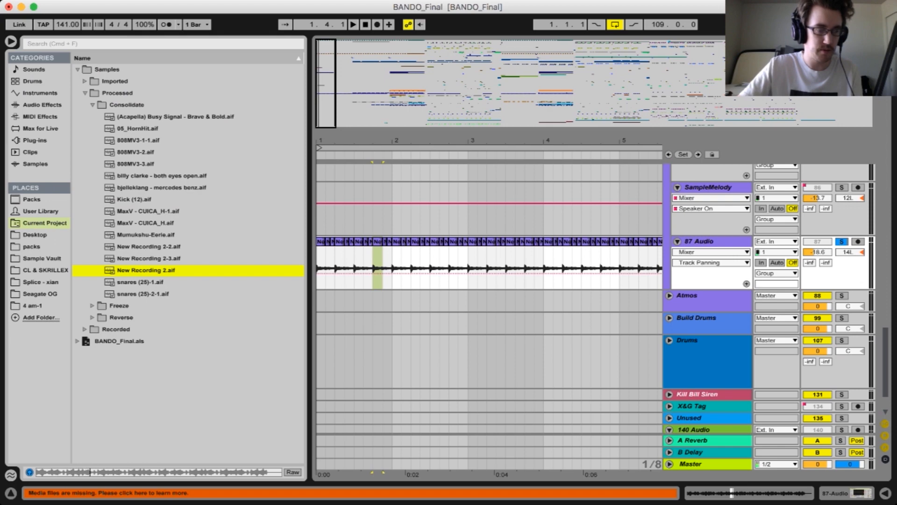
scroll(489, 299, "up", 5)
scroll(489, 299, "down", 5)
scroll(489, 299, "up", 4)
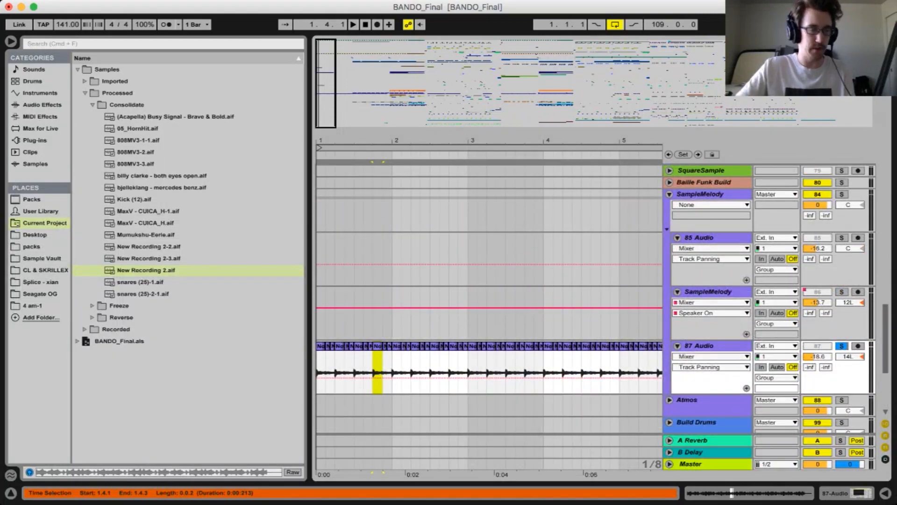
Unfold the FX group, solo the 45 Audio track and play the Chinese Dong clip
scroll(489, 299, "up", 6)
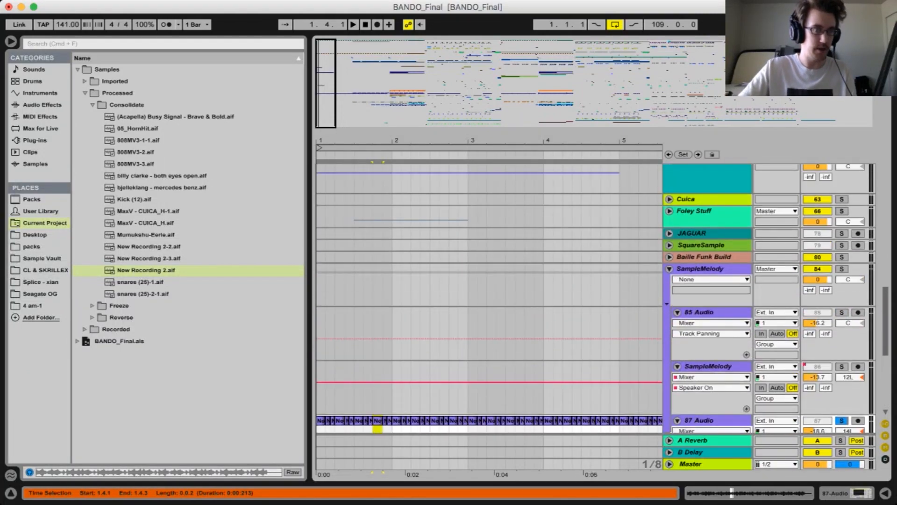
scroll(602, 298, "down", 1)
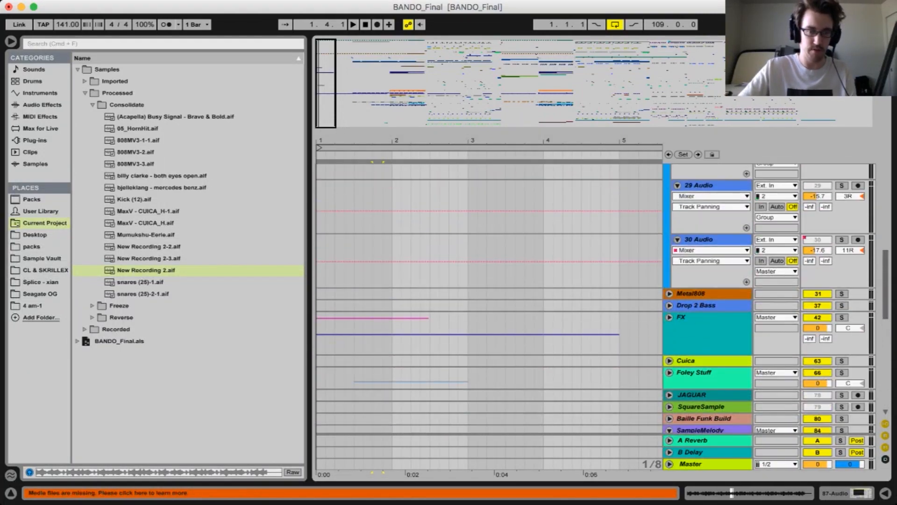
scroll(489, 299, "down", 10)
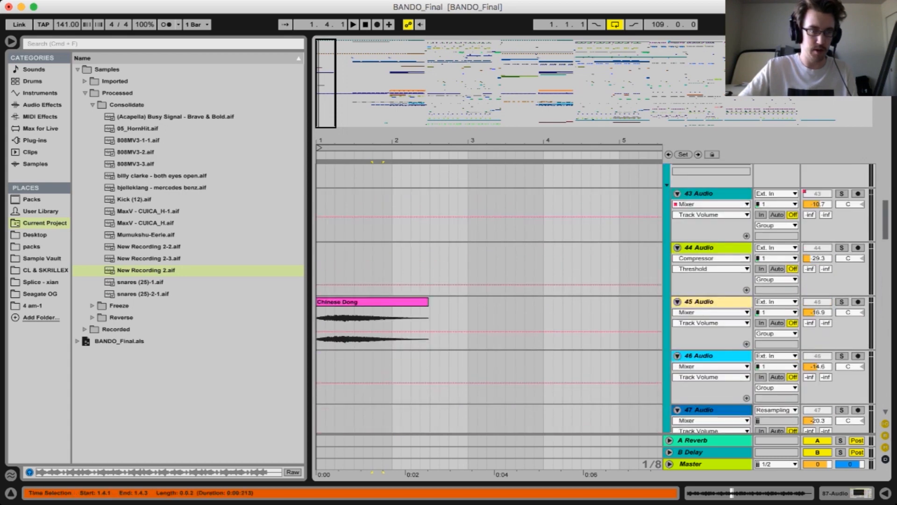
left_click_drag(373, 140, 374, 102)
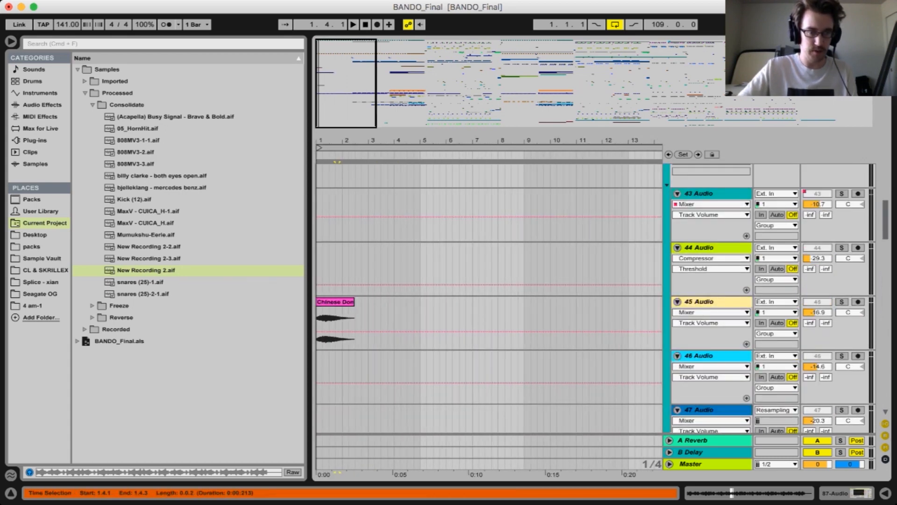
left_click(335, 302)
key("space")
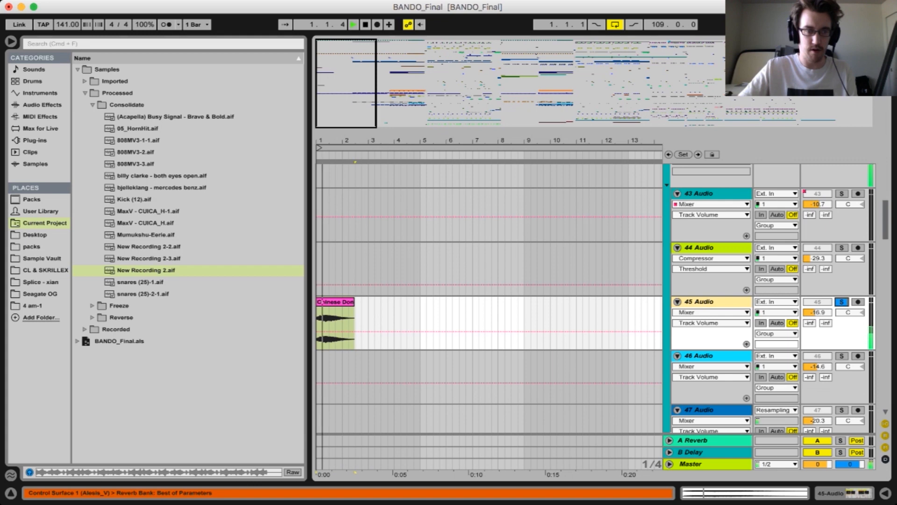
key("space")
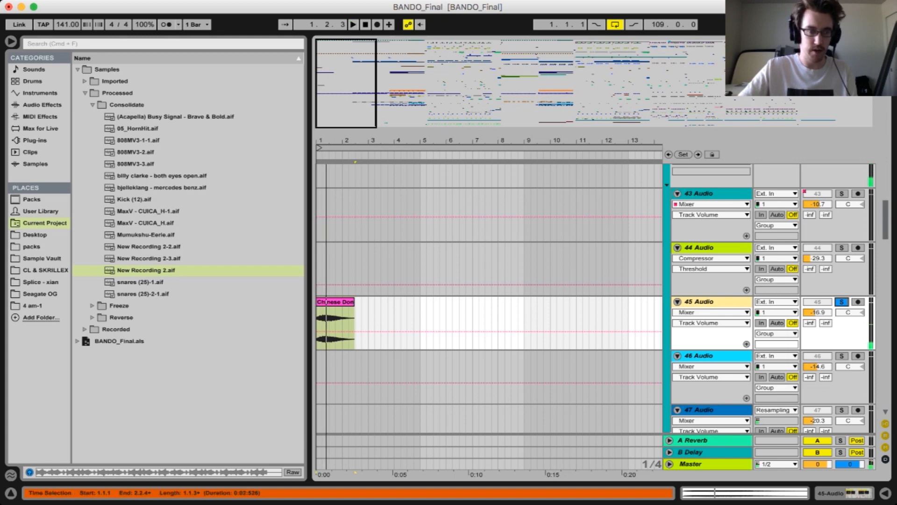
Find the PS - FXVOL2 - Downfilters 001 clip on the 53 Audio track and play it in solo
scroll(519, 349, "down", 10)
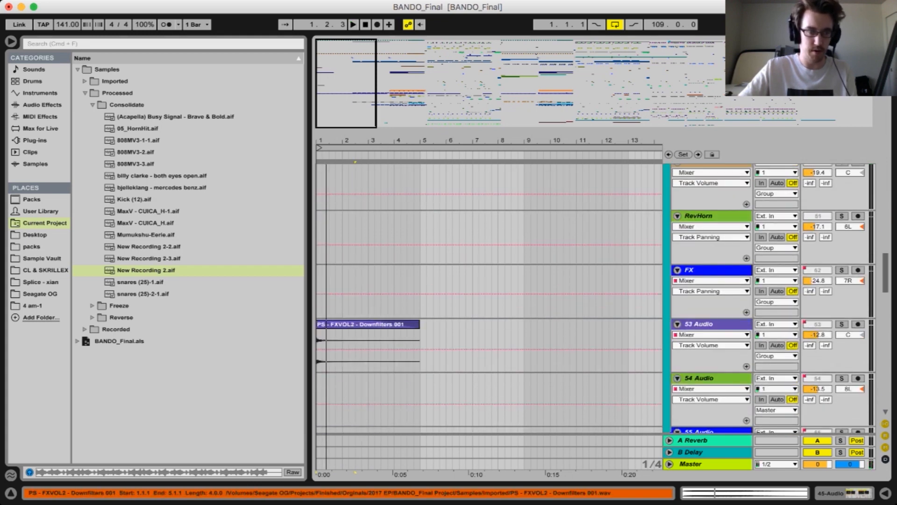
scroll(519, 349, "up", 10)
scroll(519, 349, "up", 8)
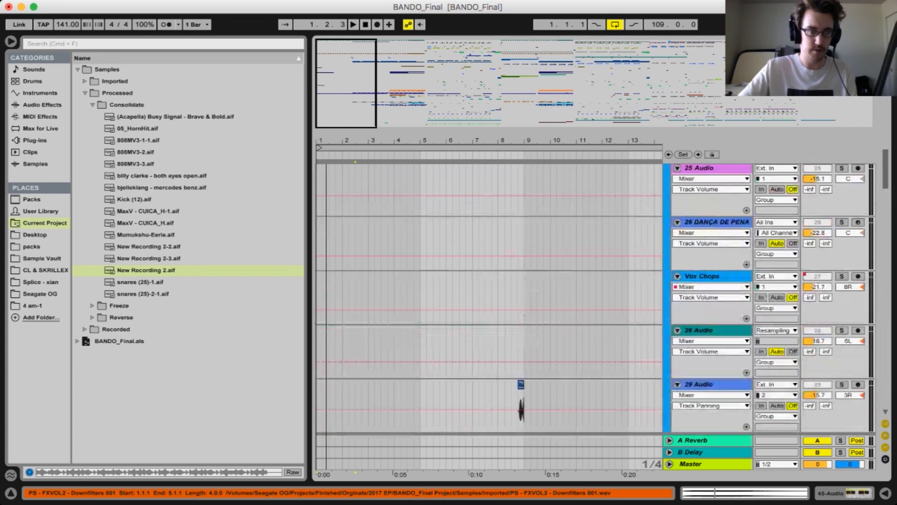
scroll(519, 349, "down", 10)
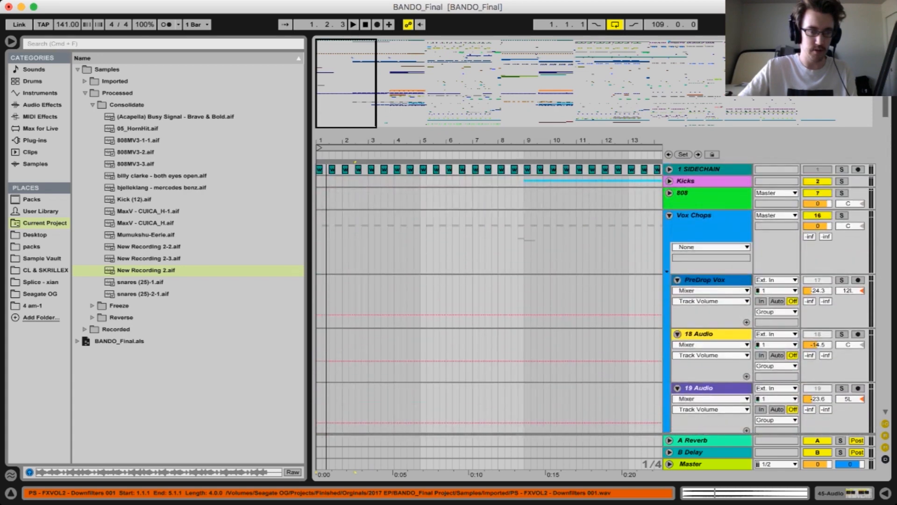
scroll(519, 349, "down", 15)
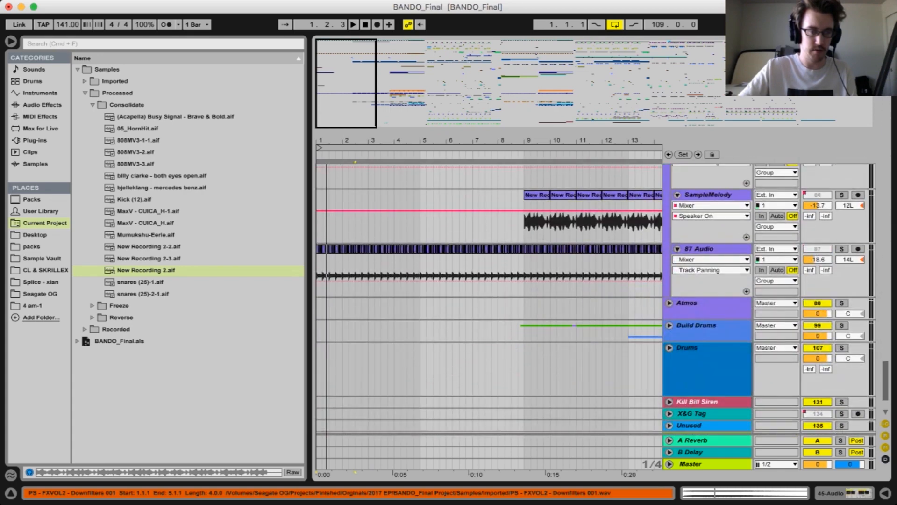
scroll(519, 349, "up", 10)
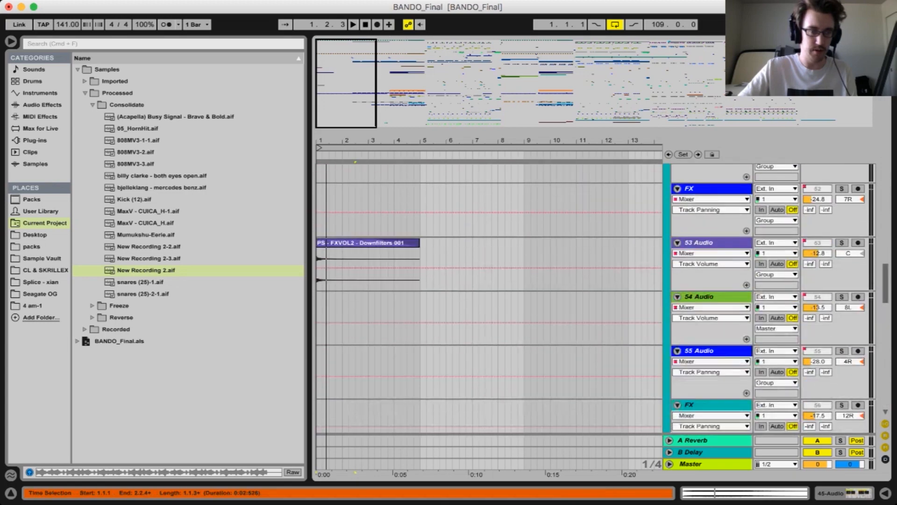
left_click(378, 378)
left_click(378, 355)
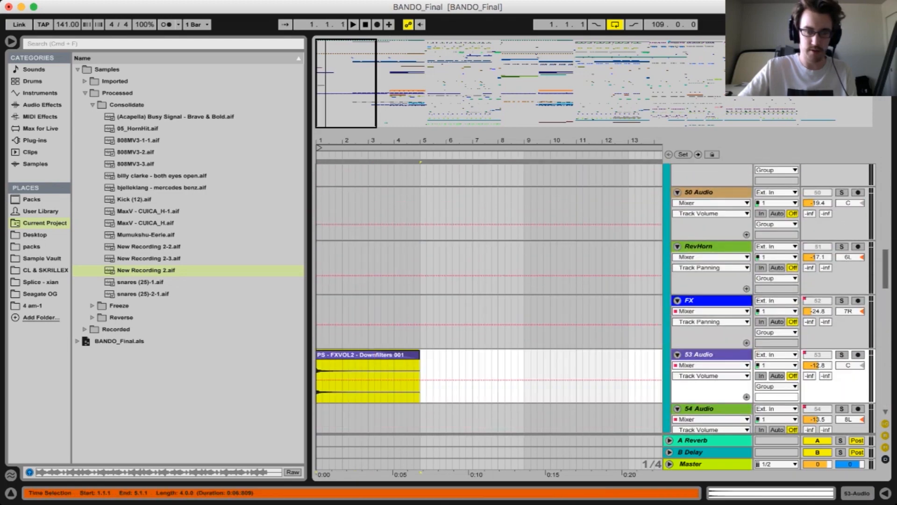
left_click(841, 355)
key("space")
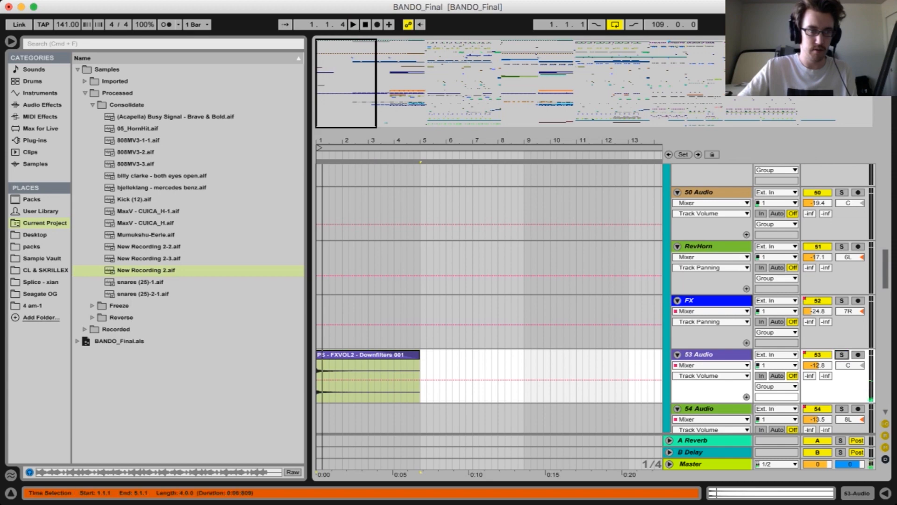
Play the opening bars with all tracks active while viewing the FX group's clips, and stop playback
scroll(490, 299, "up", 8)
scroll(489, 299, "down", 8)
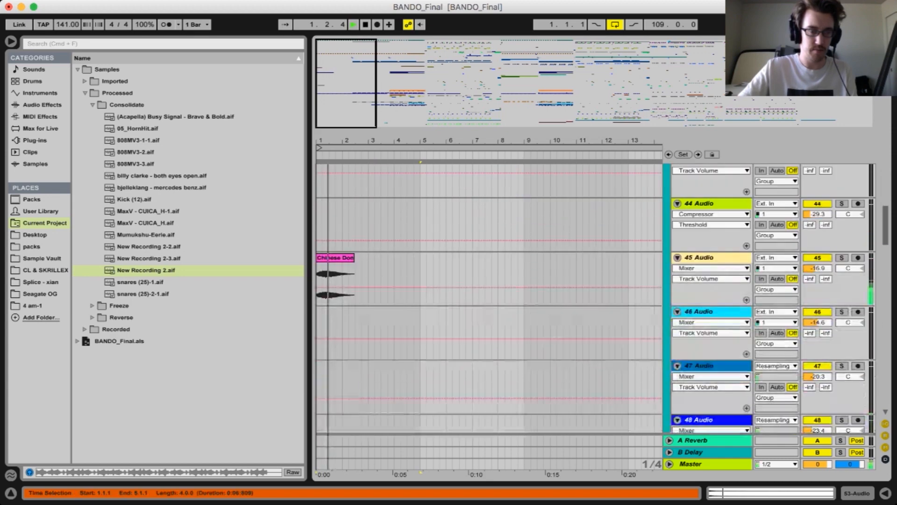
scroll(489, 299, "up", 8)
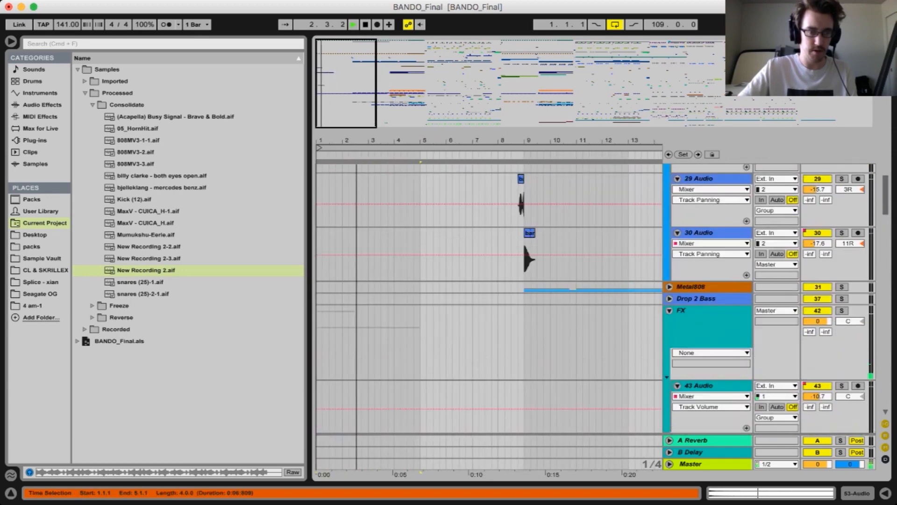
key("space")
Place the insert marker at 8.2.1 on the 30 Audio track and examine the tracks of the section from bar 9
left_click(505, 304)
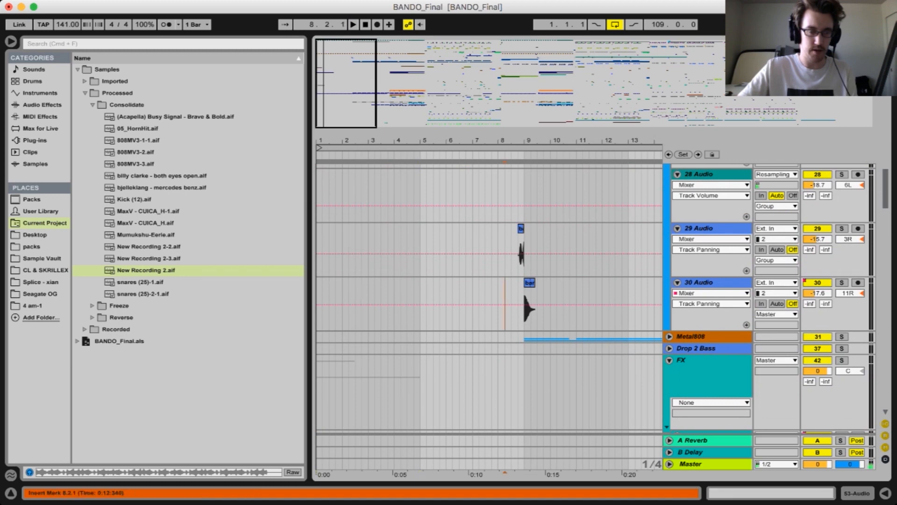
scroll(505, 304, "right", 5)
scroll(505, 304, "down", 5)
scroll(489, 299, "up", 2)
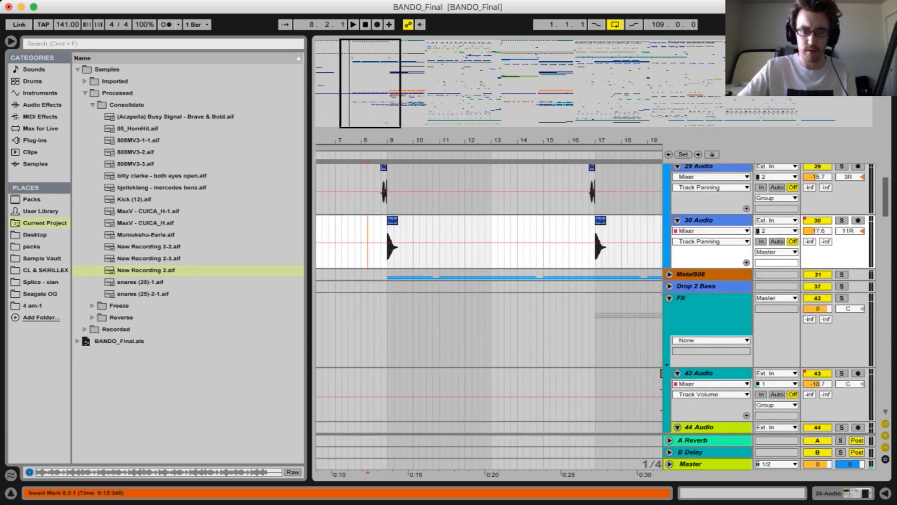
scroll(489, 299, "down", 10)
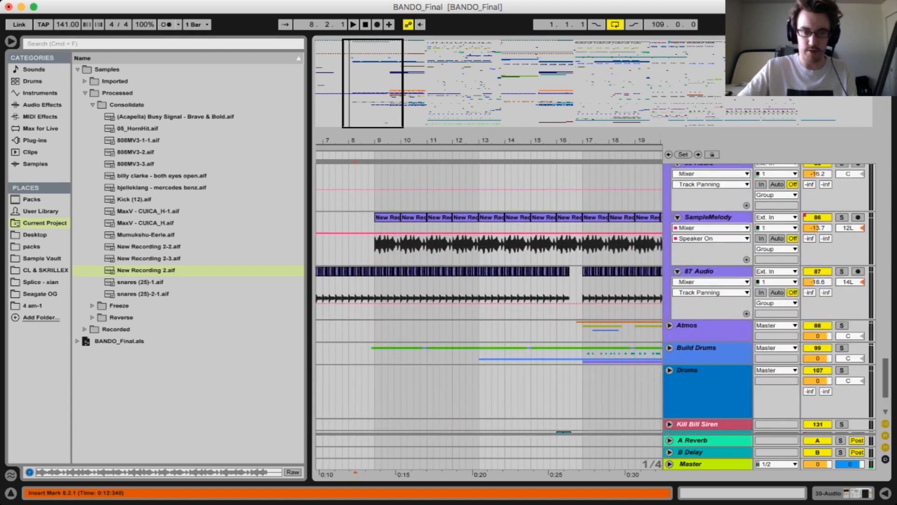
Unfold and solo the Build Drums group, and play the CAPTAIN Fast Loop clip at bar 9 on the 101 Audio track
scroll(490, 299, "down", 8)
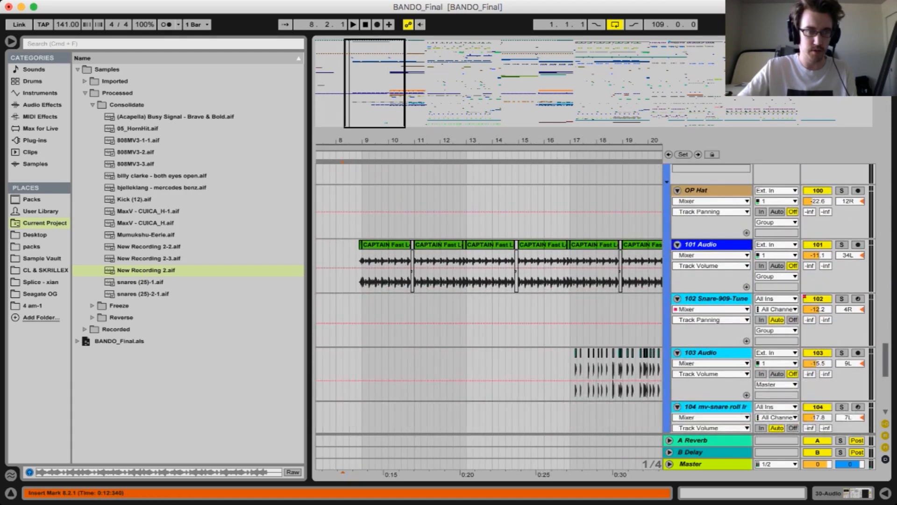
left_click(386, 244)
key("space")
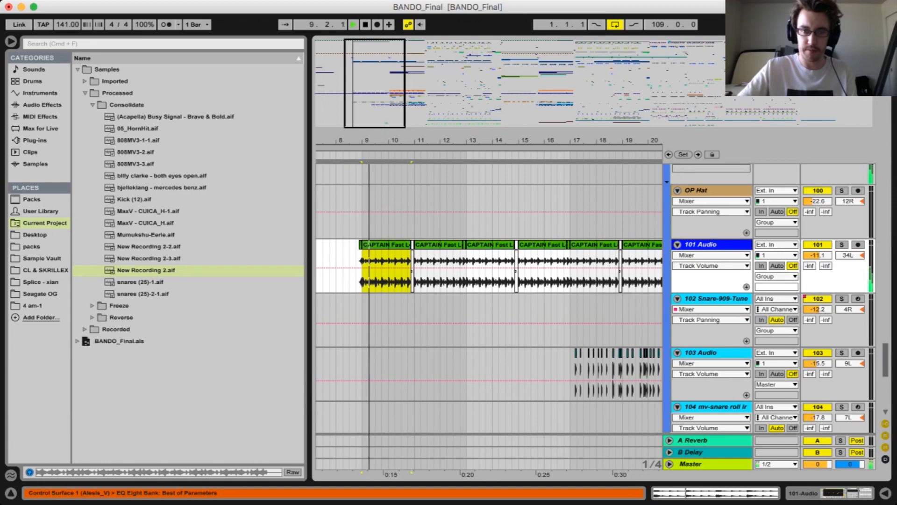
scroll(489, 299, "up", 5)
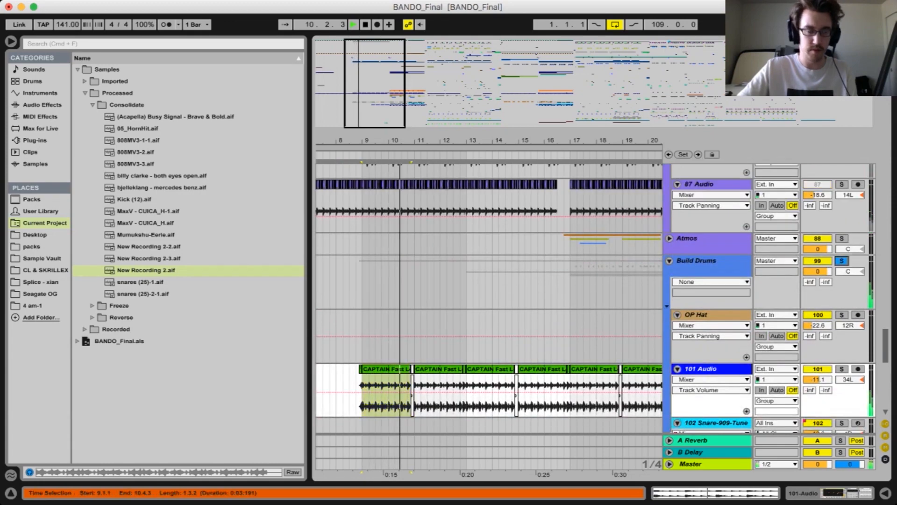
scroll(489, 299, "down", 5)
scroll(489, 299, "up", 1)
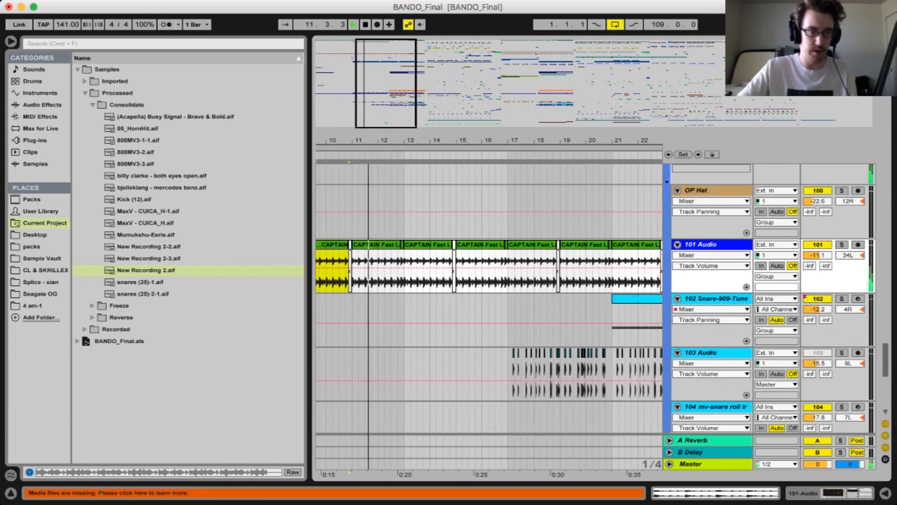
View the sample of the CAPTAIN Fast Loop clip at bar 11, replay the group from bar 15 and hide the clip details
double_click(376, 244)
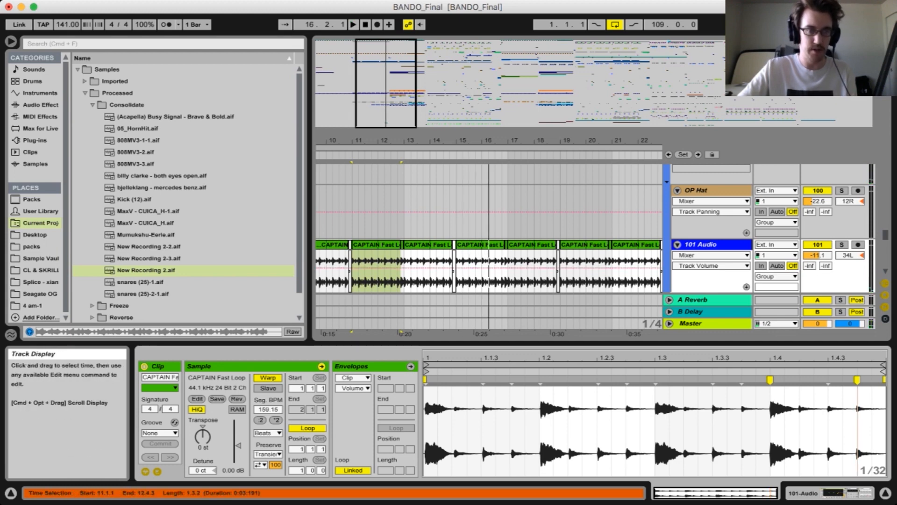
left_click(457, 215)
key("space")
scroll(489, 233, "down", 2)
scroll(489, 234, "right", 3)
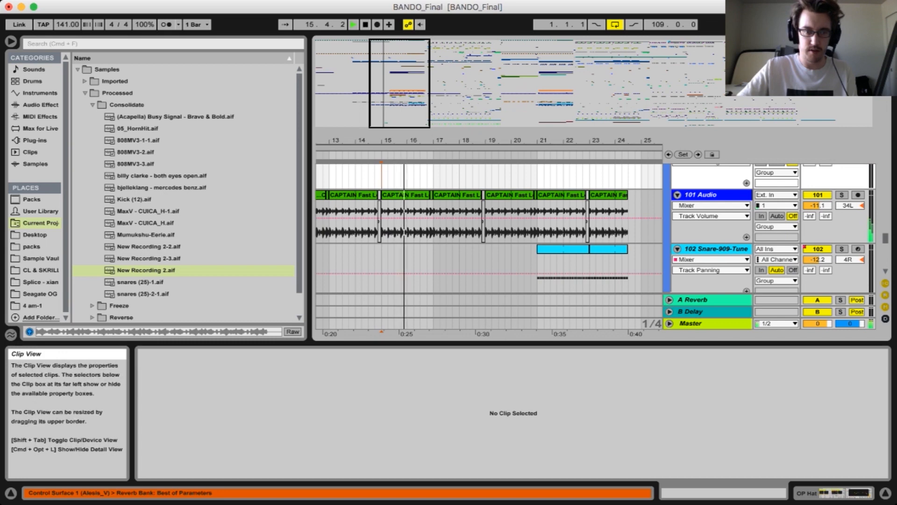
left_click(886, 493)
Solo the 105 Kontakt 5 track, show its device chain and stop playback
scroll(489, 299, "down", 3)
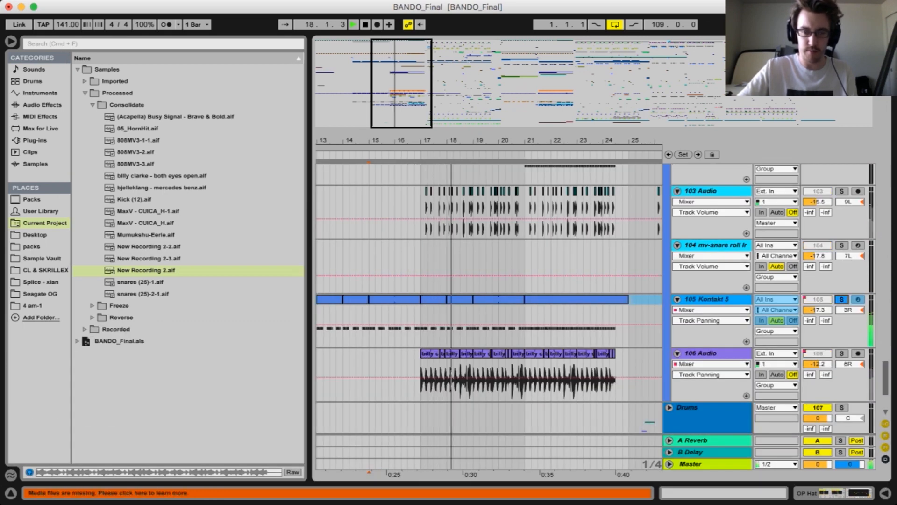
left_click(841, 299)
left_click(804, 493)
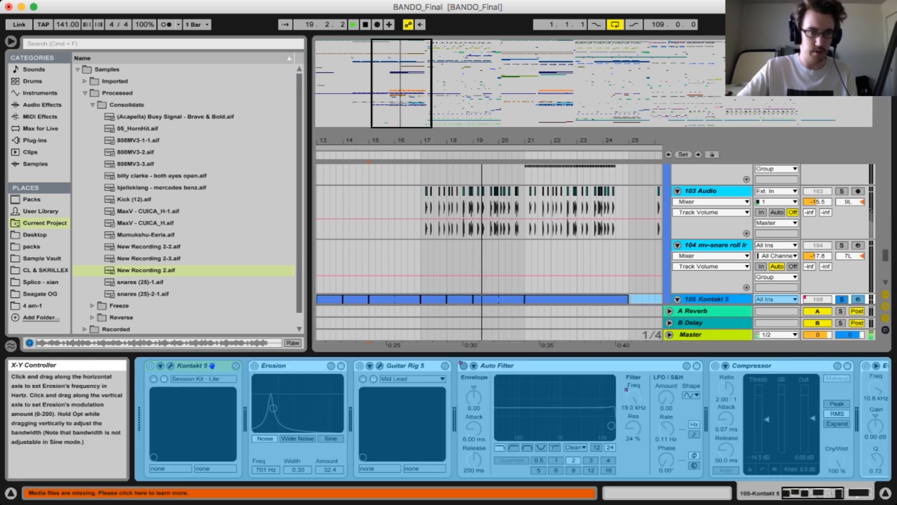
key("space")
left_click(707, 299)
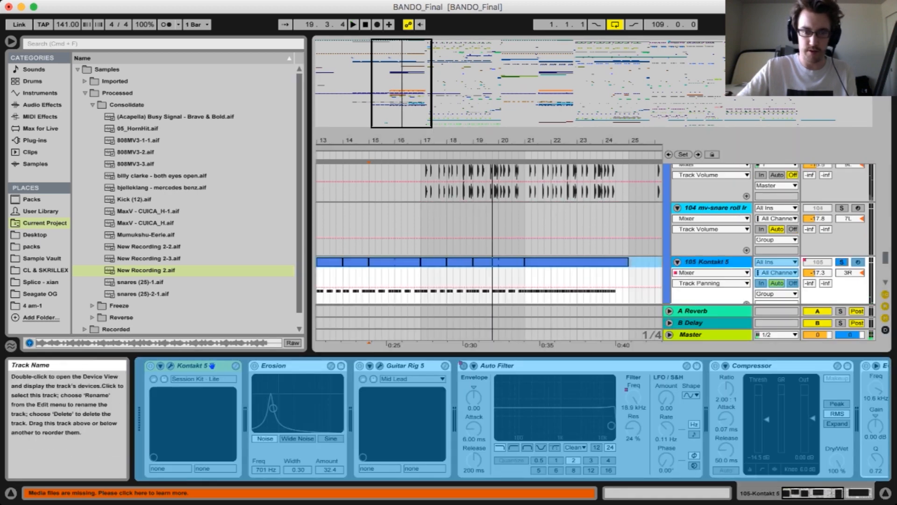
Play the 105 Kontakt 5 track from bar 15 and open the Kontakt 5 instrument's plug-in window
key("super+Tab")
key("space")
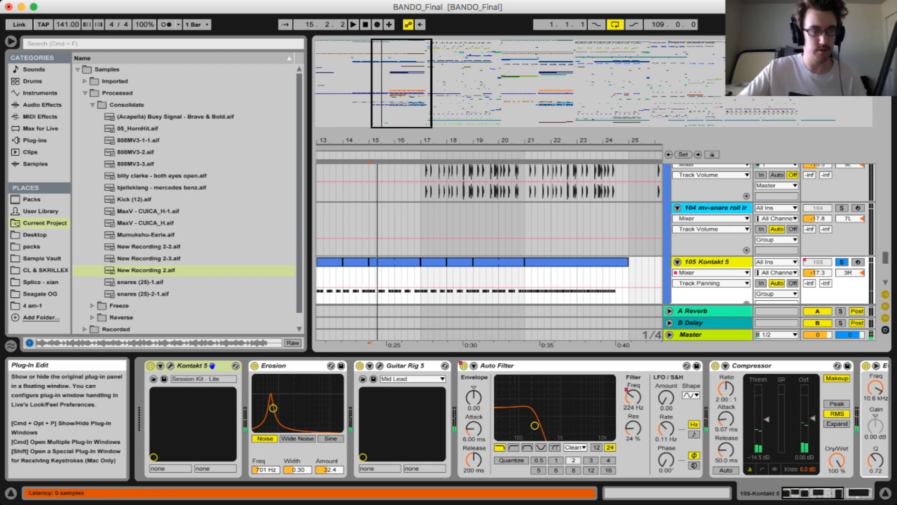
left_click(170, 366)
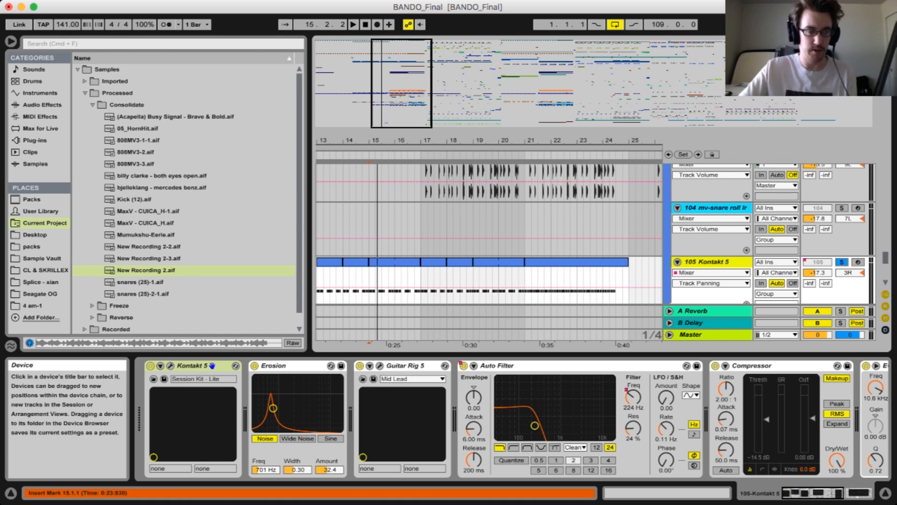
Select the 105 Kontakt 5 clip at bars 15 to 17 and group the effects from Erosion through EQ Eight into a rack
left_click(395, 262)
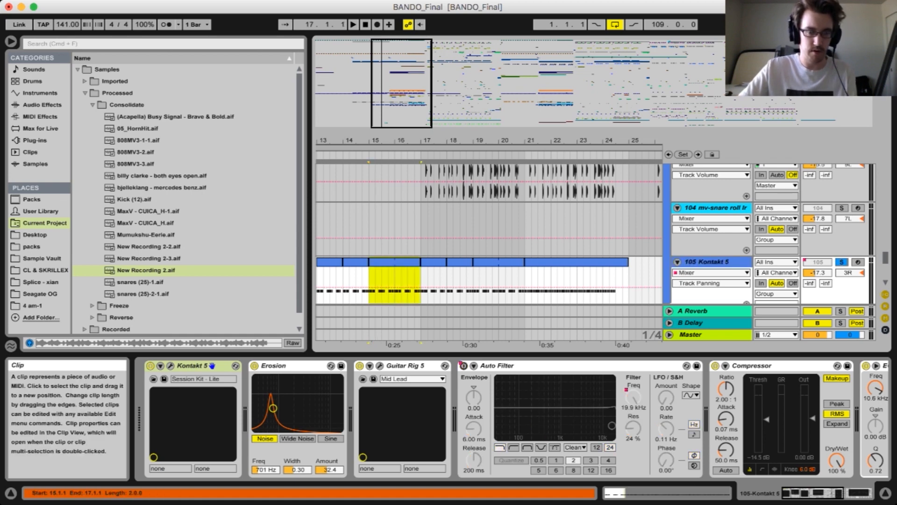
left_click(299, 365)
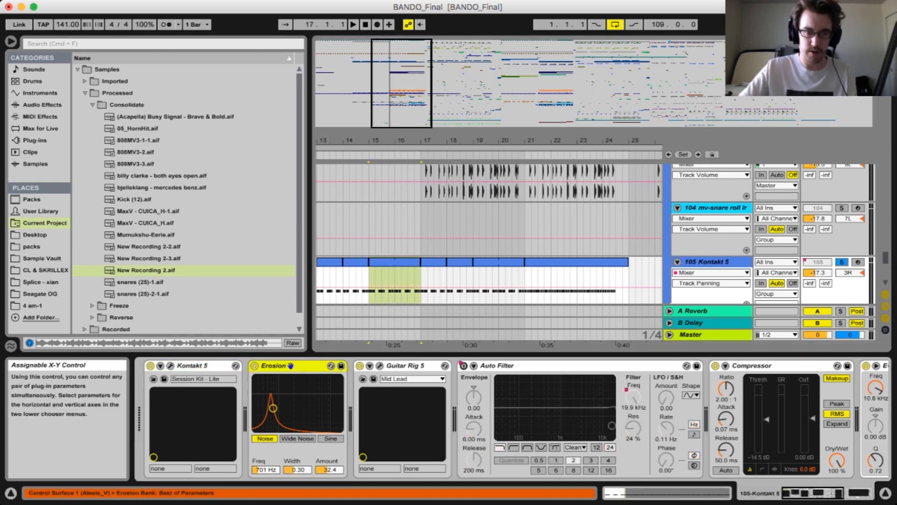
scroll(401, 421, "right", 8)
left_click(621, 365, "shift")
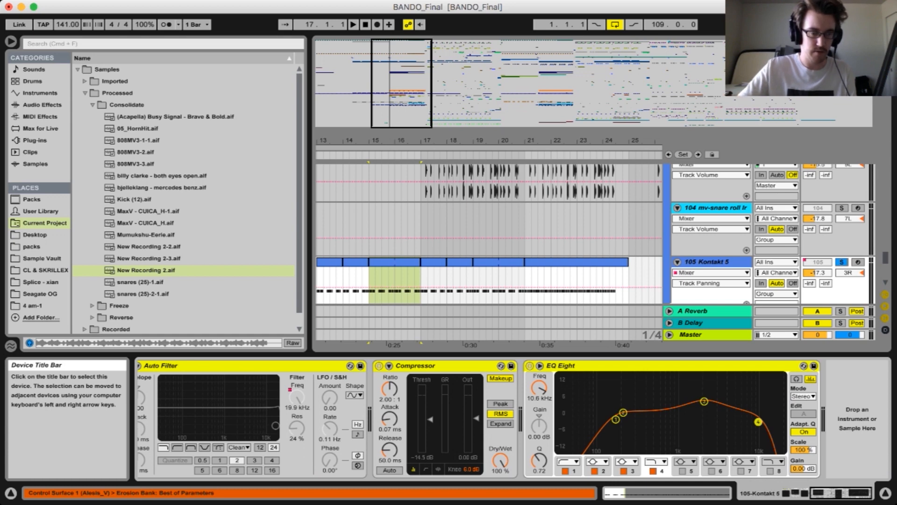
key("super+g")
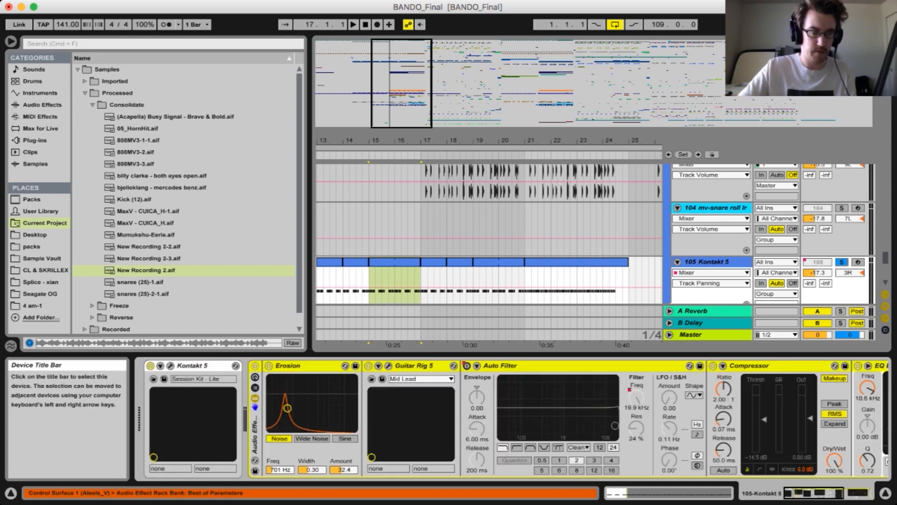
Play the 105 Kontakt 5 clip from bar 15 and toggle the effect rack off and on to compare the sound
key("space")
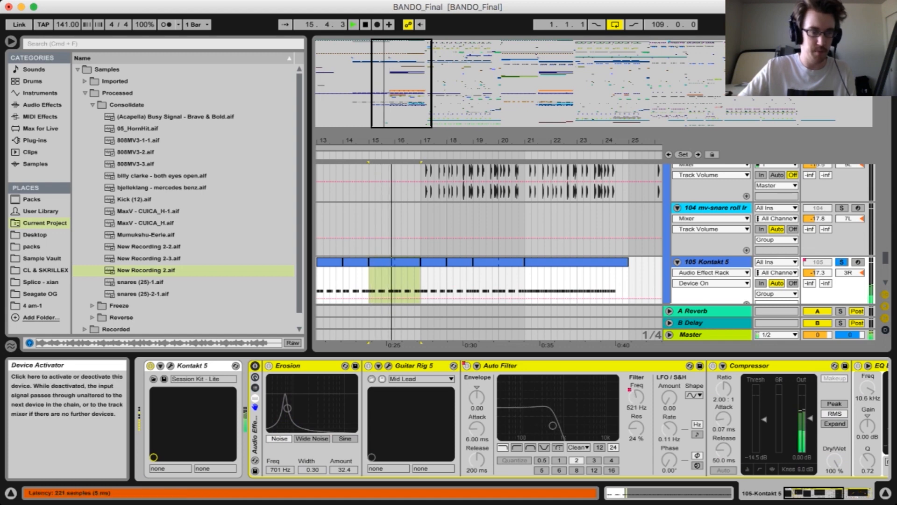
left_click(255, 365)
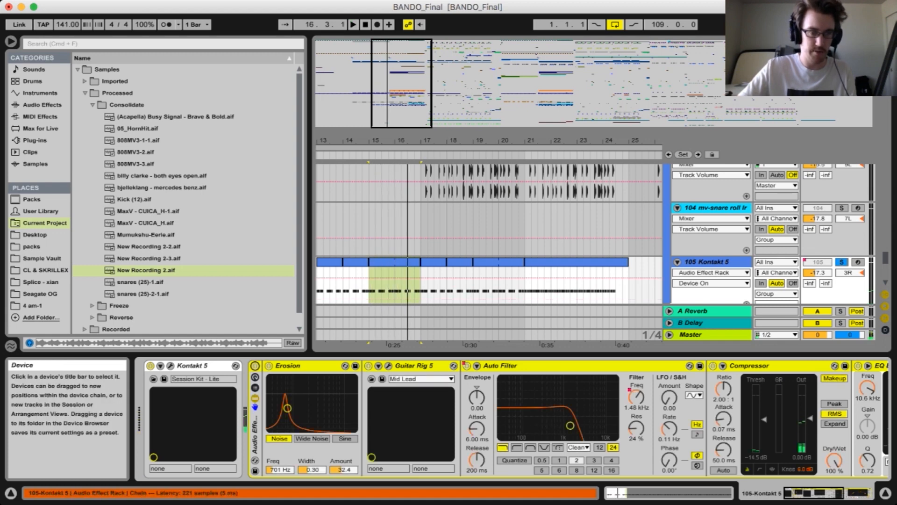
scroll(402, 366, "right", 2)
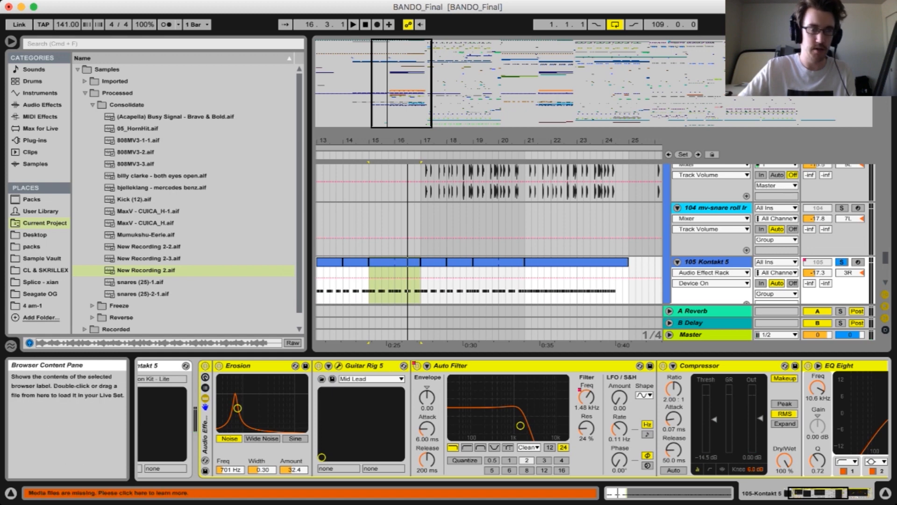
Replay the 105 Kontakt 5 track, review the rack's devices through to EQ Eight and hide the device chain
key("space")
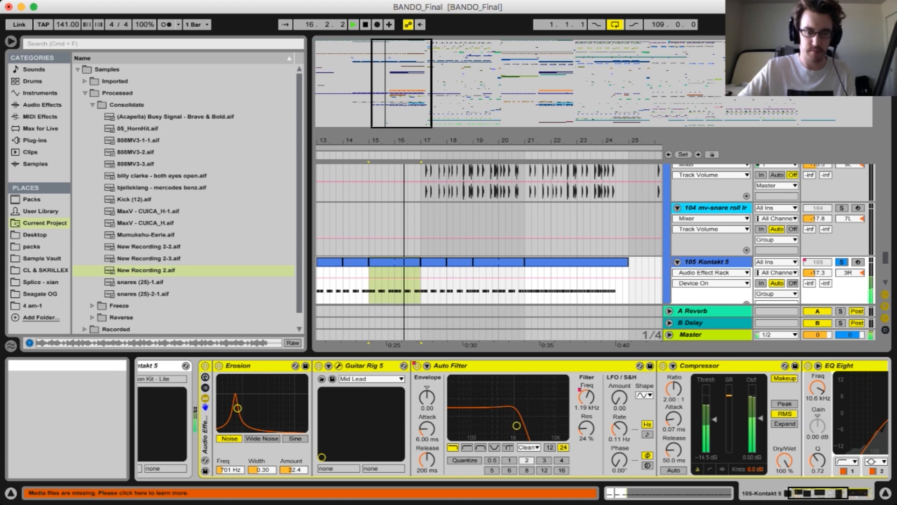
left_click(841, 364)
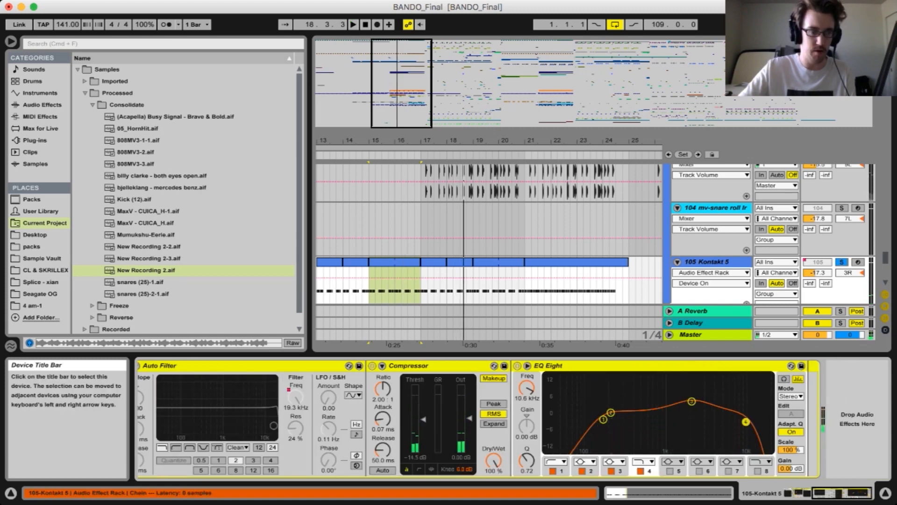
scroll(449, 418, "left", 6)
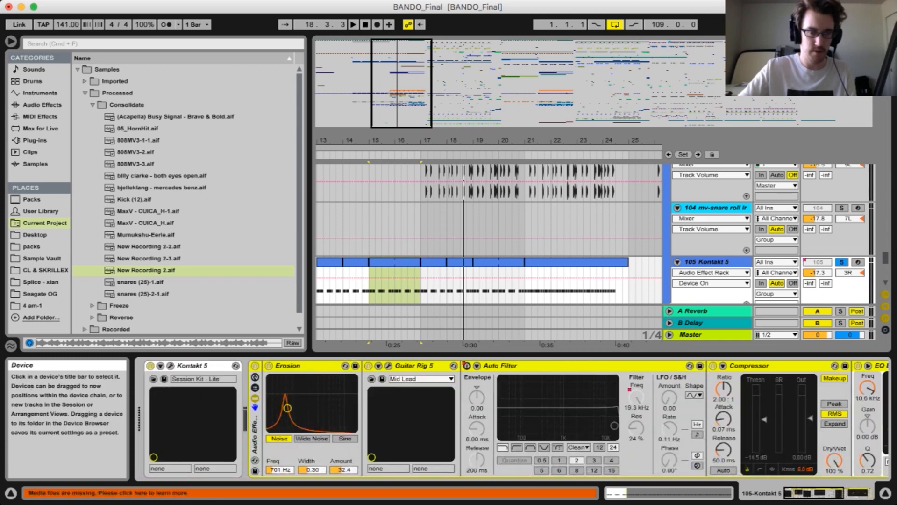
scroll(448, 418, "right", 6)
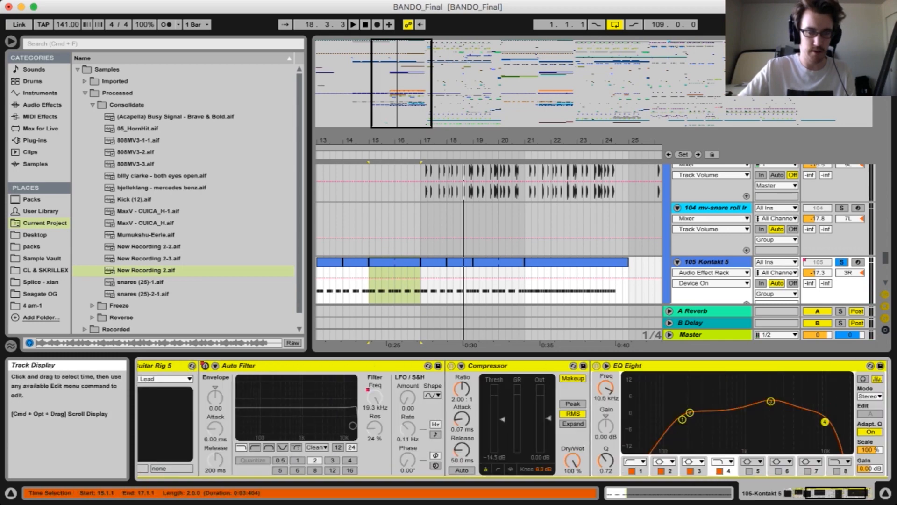
left_click(886, 493)
Place the insert marker at 17.1.1 on the 105 Kontakt 5 track and play the 106 Audio track in solo
left_click_drag(538, 341, 489, 389)
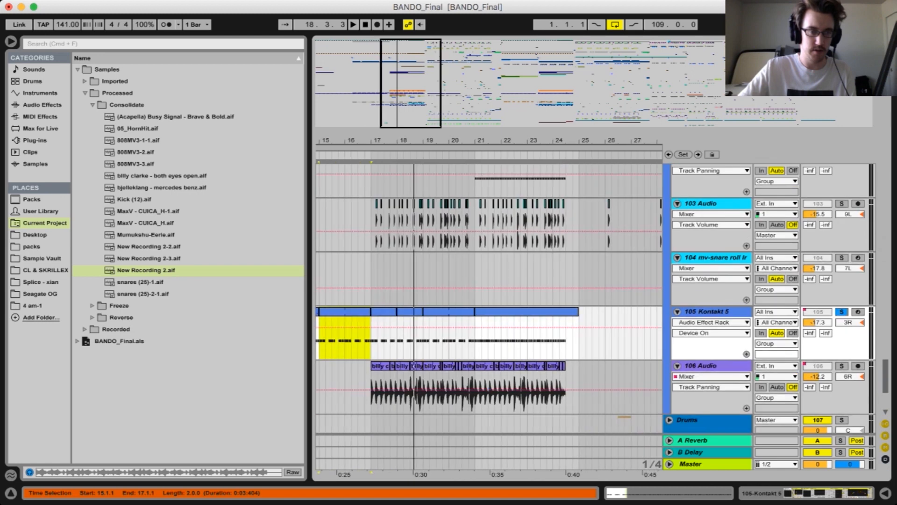
left_click(372, 342)
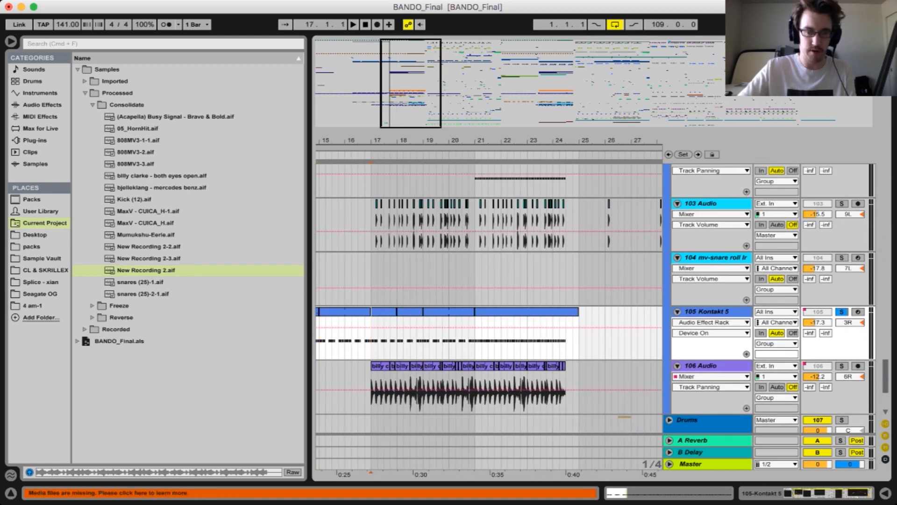
left_click(842, 366)
key("space")
Solo the 103 Audio track, listen to its percussion hits among the Build Drums tracks and stop playback
left_click(841, 204)
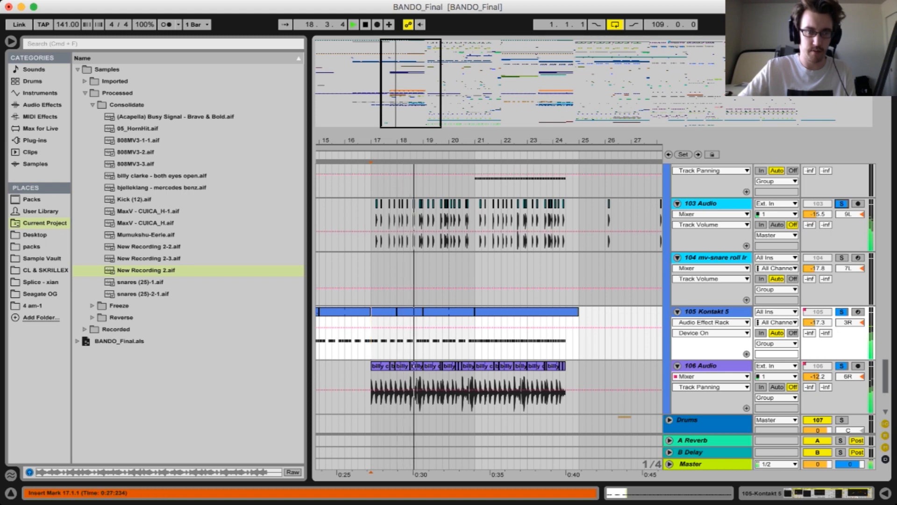
scroll(596, 299, "up", 5)
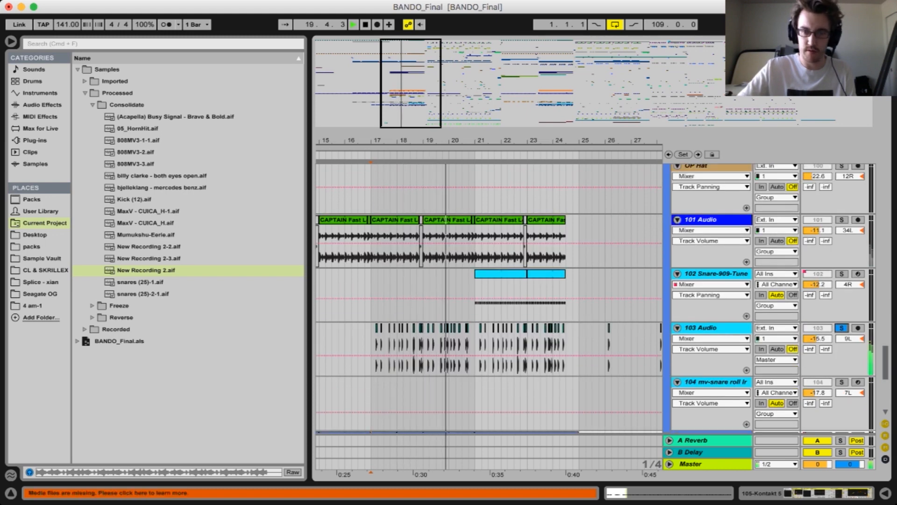
scroll(596, 300, "down", 5)
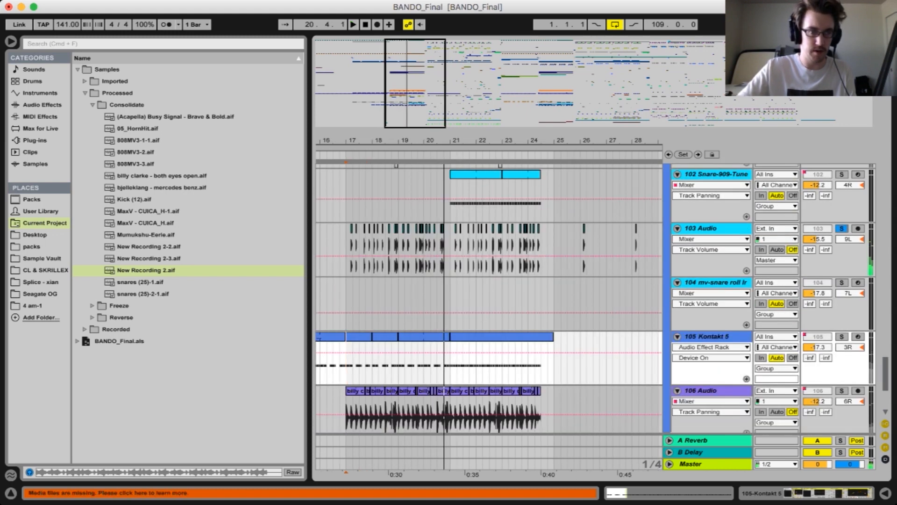
key("space")
Select the first percussion clip after bar 17 on the 103 Audio track and show its Percussion loop 2 sample
key("plus")
key("plus")
key("plus")
left_click(359, 248)
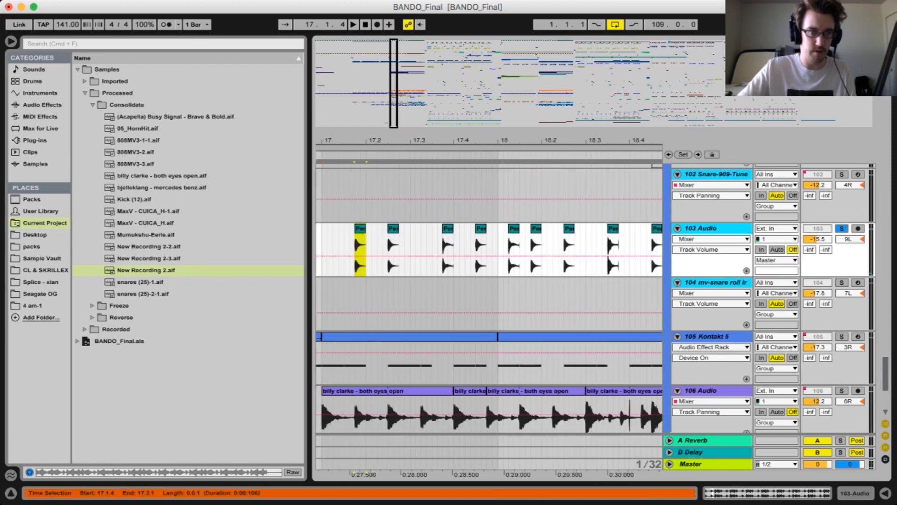
key("super+alt+l")
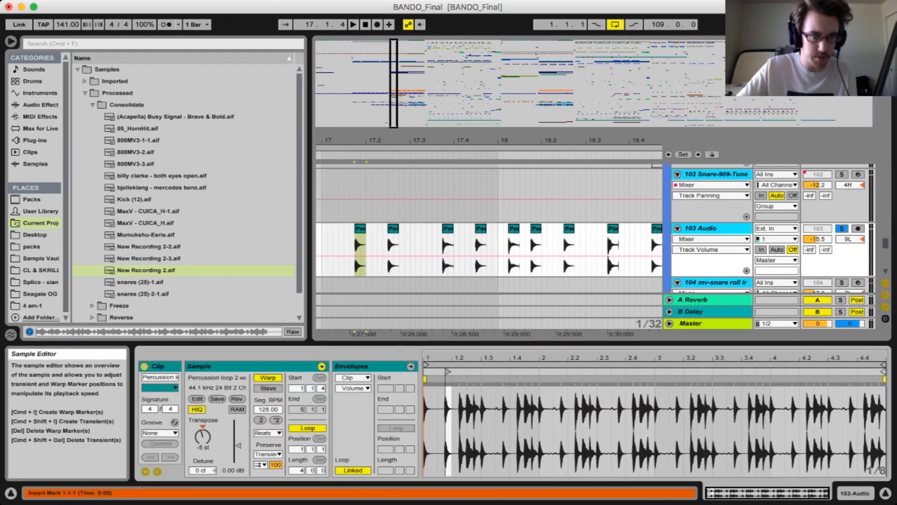
View the sample position of a percussion clip around 19.4 on the 103 Audio track, play the hits and hide the clip details
scroll(488, 233, "right", 5)
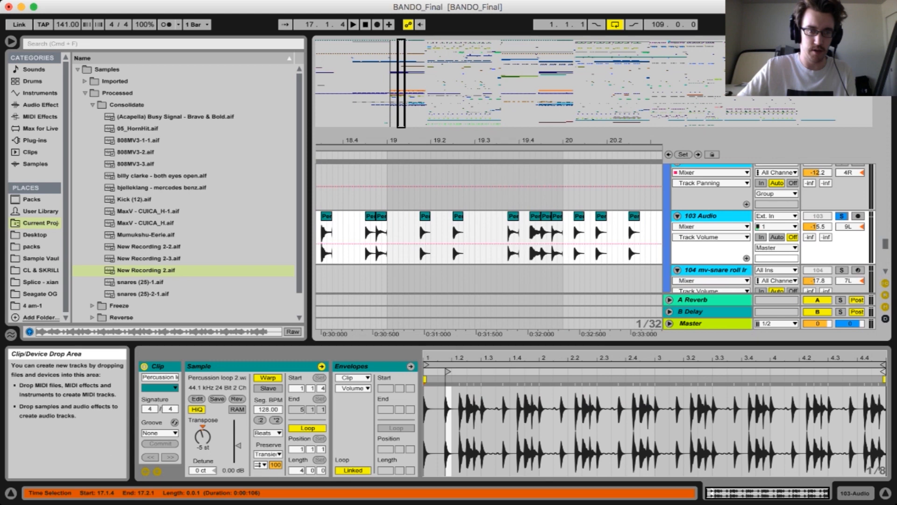
left_click(542, 216)
key("space")
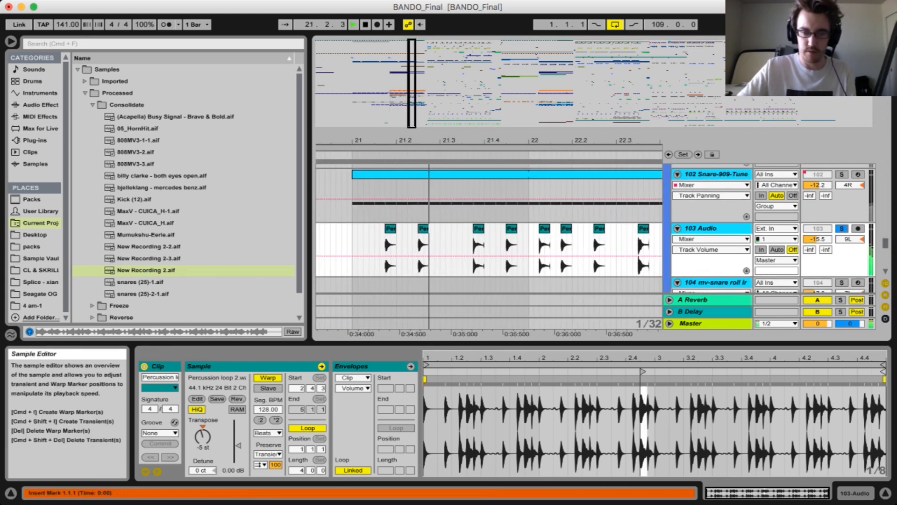
left_click(768, 493)
left_click(885, 493)
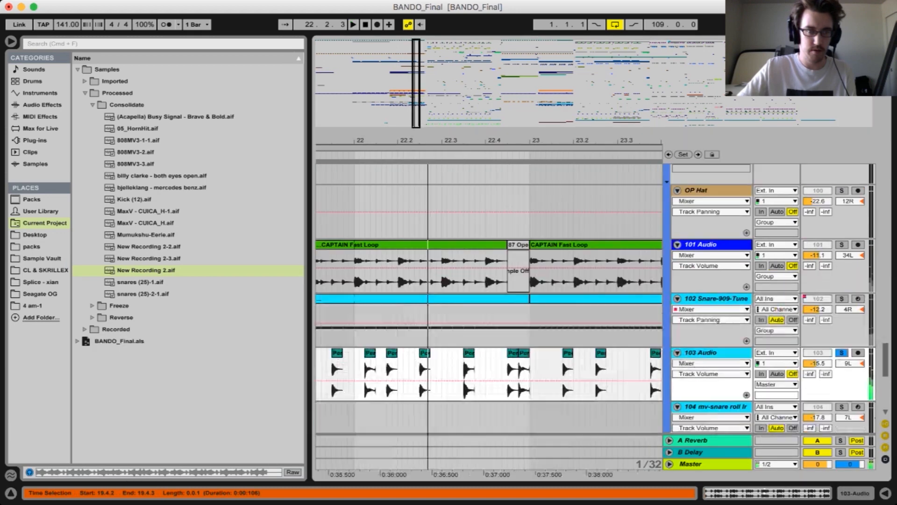
Select the bar 21 clip on the 102 Snare-909-Tune track and play it in solo
key("minus")
key("minus")
key("minus")
key("minus")
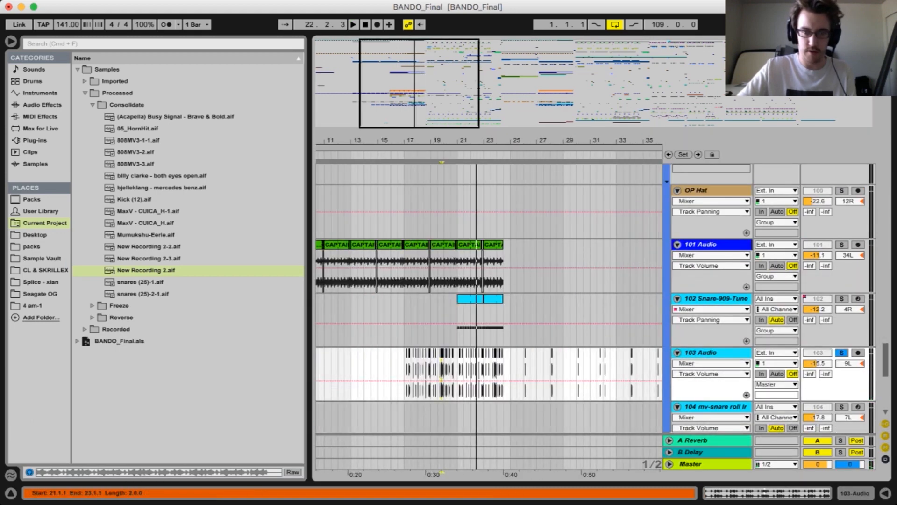
left_click(470, 298)
left_click(841, 298)
key("space")
View the 102 Snare-909-Tune track's sampler and Auto Filter devices, and hide the device chain
key("super+alt+l")
scroll(773, 416, "right", 1)
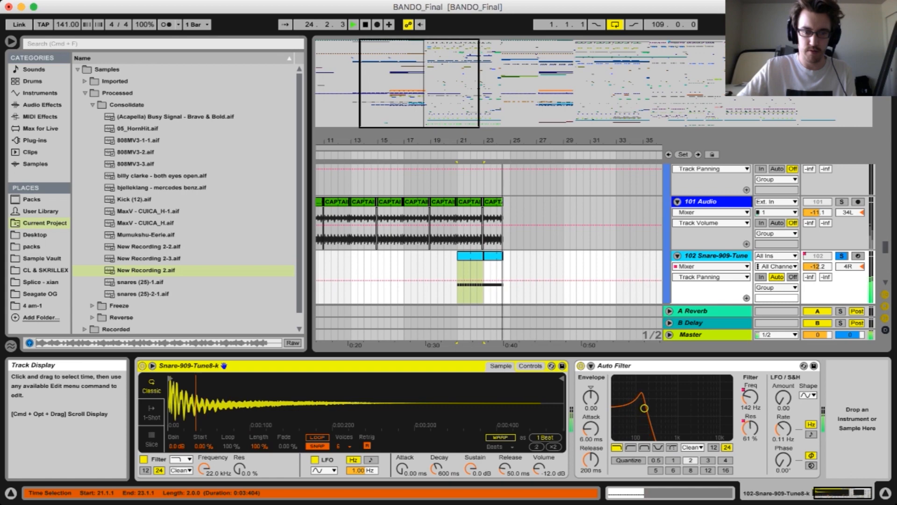
left_click(885, 492)
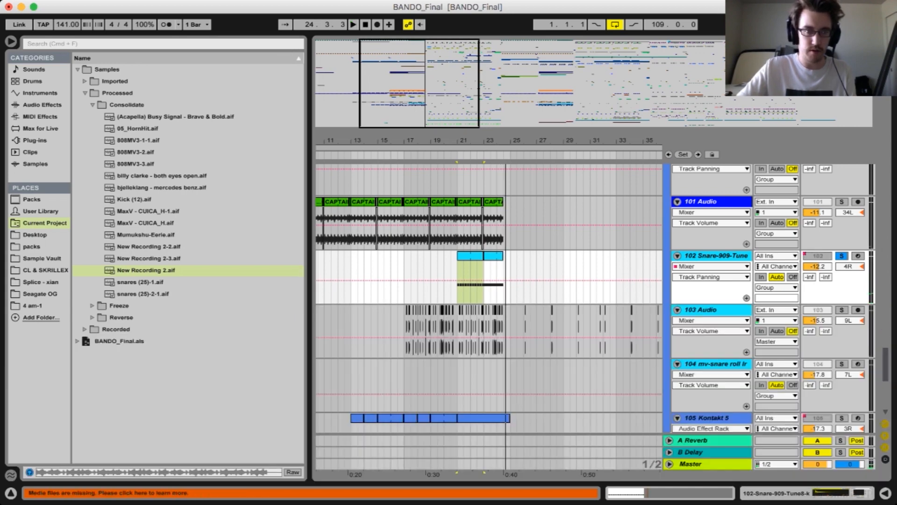
Unfold the Baille Funk Build group and select the BALLE FUNK VID clip at bar 17 on the Baille Funk Sample track
left_click_drag(468, 141, 486, 173)
scroll(489, 299, "up", 10)
scroll(489, 299, "down", 4)
scroll(489, 299, "up", 6)
left_click(670, 276)
scroll(523, 299, "down", 3)
scroll(523, 299, "right", 1)
left_click(505, 311)
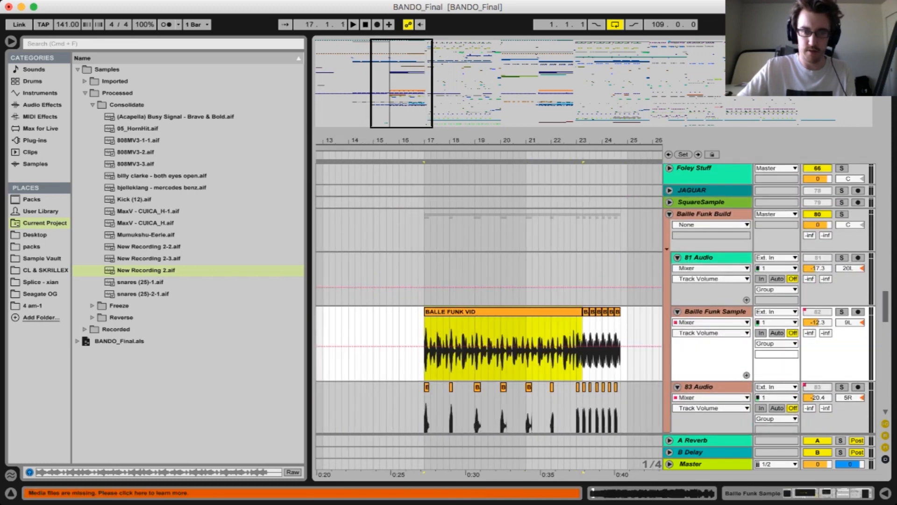
Solo the Baille Funk Build group and play it from bar 17
left_click(841, 214)
key("space")
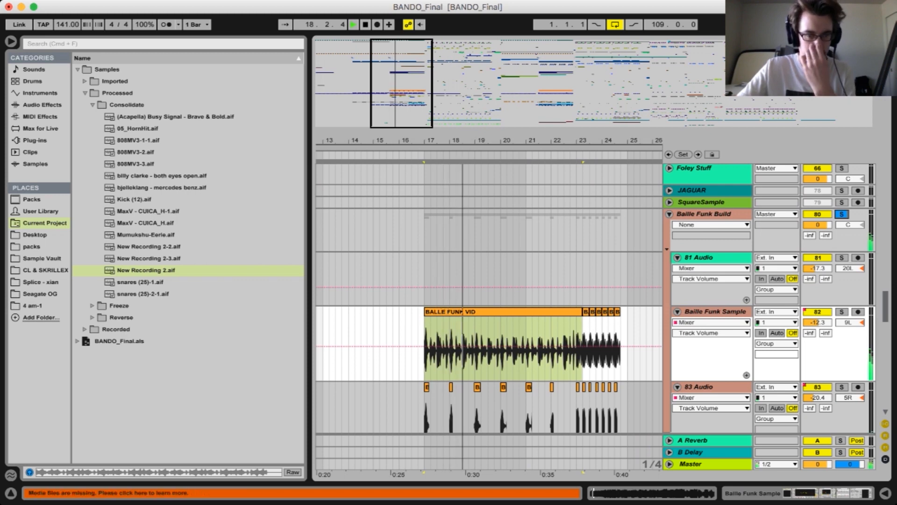
scroll(489, 327, "down", 2)
scroll(489, 327, "right", 1)
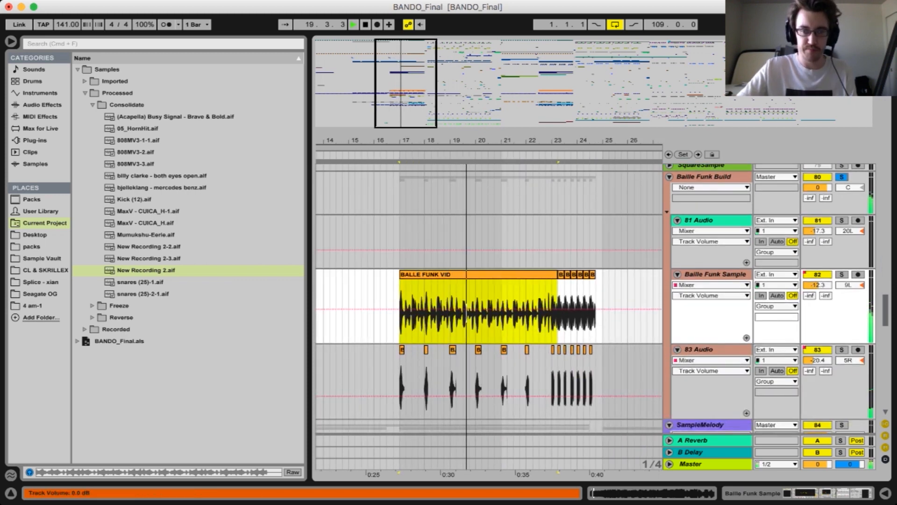
Replay the build from bar 17 in the full mix, and solo the Baille Funk Build group again
key("space")
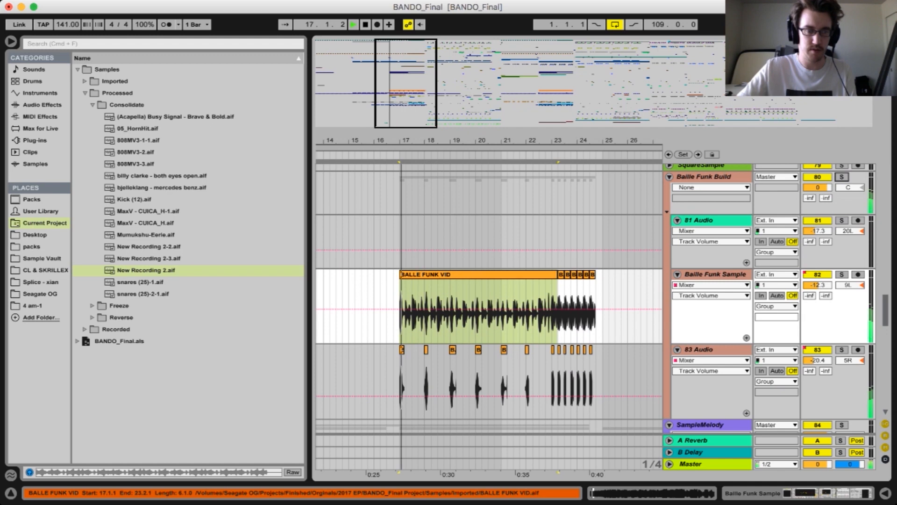
scroll(488, 308, "up", 3)
scroll(489, 308, "down", 5)
scroll(489, 308, "down", 1)
scroll(489, 309, "up", 3)
scroll(489, 308, "left", 1)
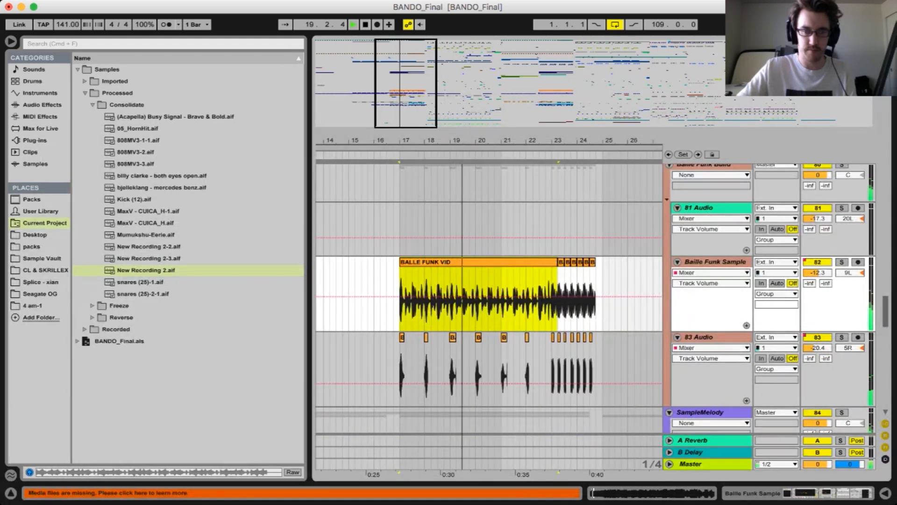
scroll(489, 308, "up", 1)
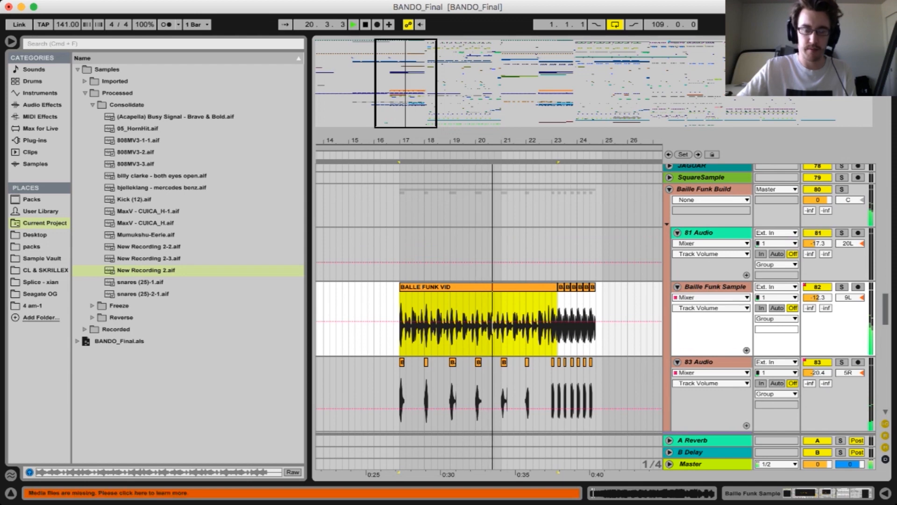
left_click(841, 189)
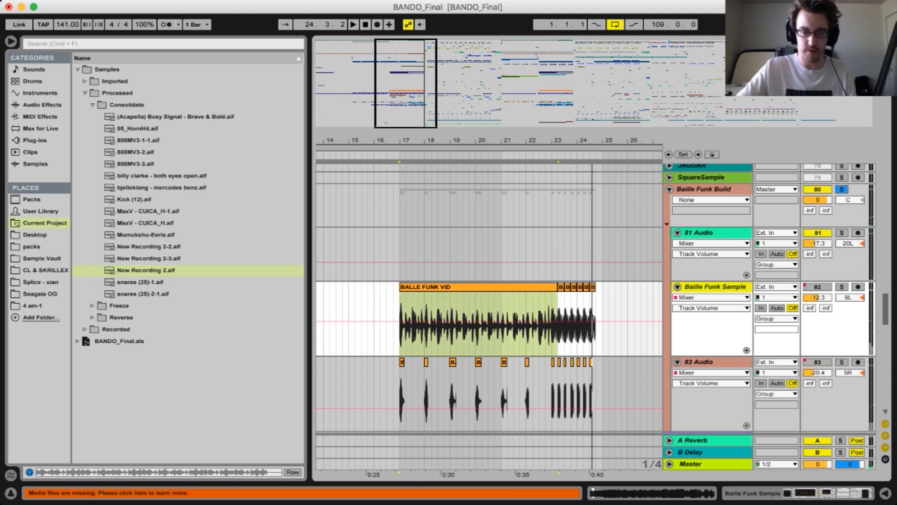
Show the Baille Funk Sample track's device chain, look through its effects and upgrade the Auto Filter device
double_click(714, 287)
scroll(631, 407, "right", 7)
scroll(631, 407, "left", 3)
scroll(631, 407, "left", 4)
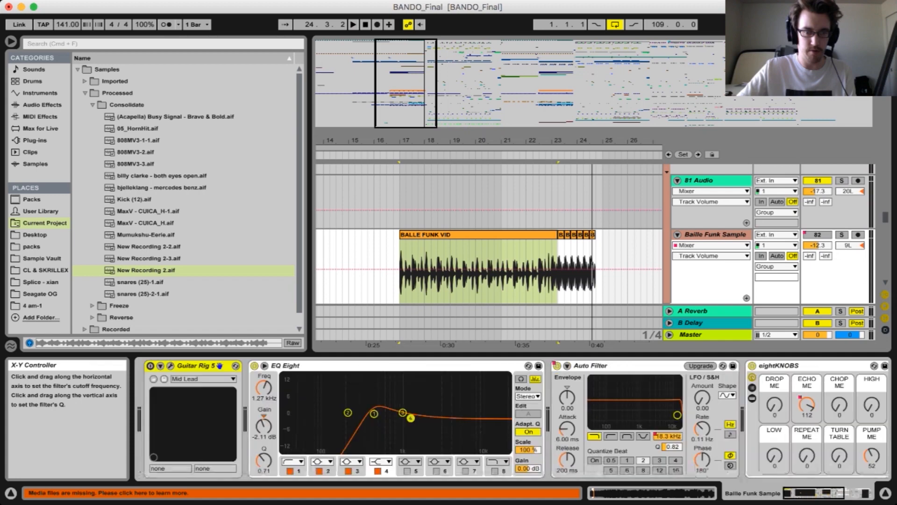
left_click(701, 365)
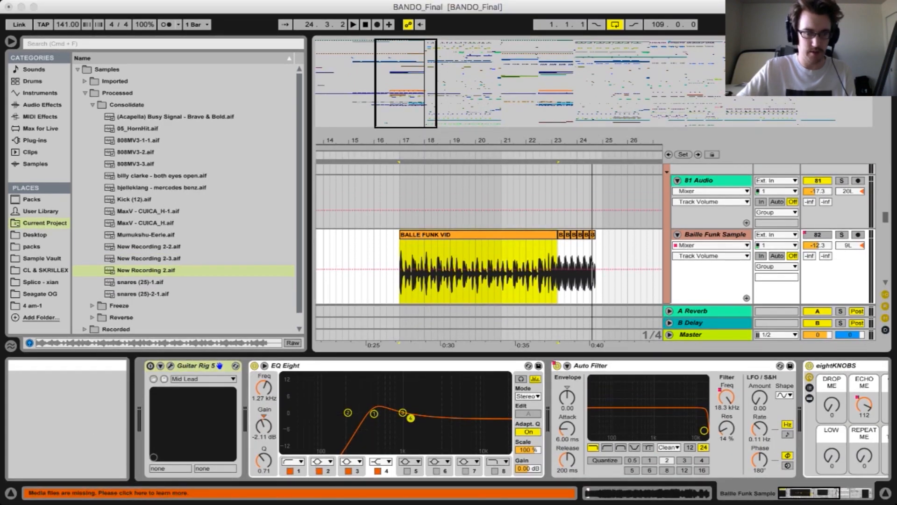
Locate the BALLE FUNK VID clip's source sample in the browser and hide the device chain
left_click(505, 344)
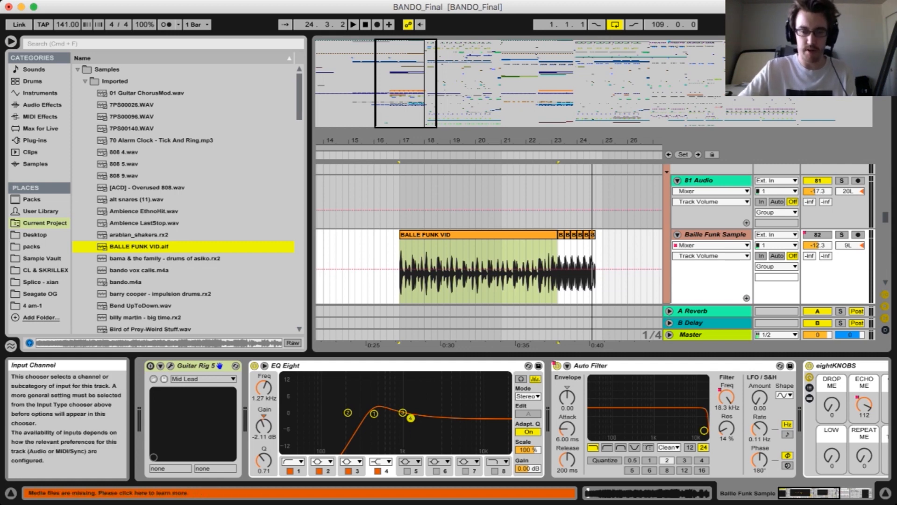
left_click(885, 493)
Select the clip just before bar 25 on the 18 Audio track, play it in solo and turn the solo off
scroll(488, 289, "right", 5)
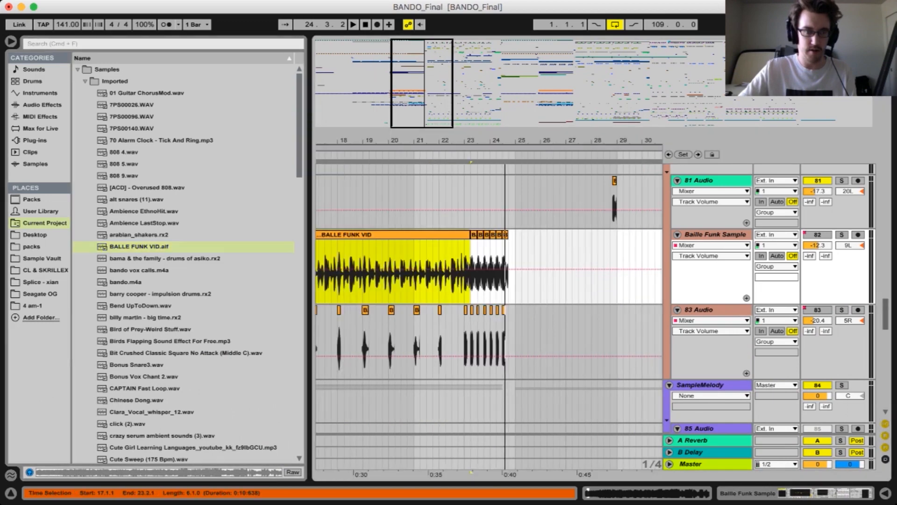
scroll(489, 290, "down", 1)
scroll(489, 289, "up", 20)
scroll(488, 299, "up", 10)
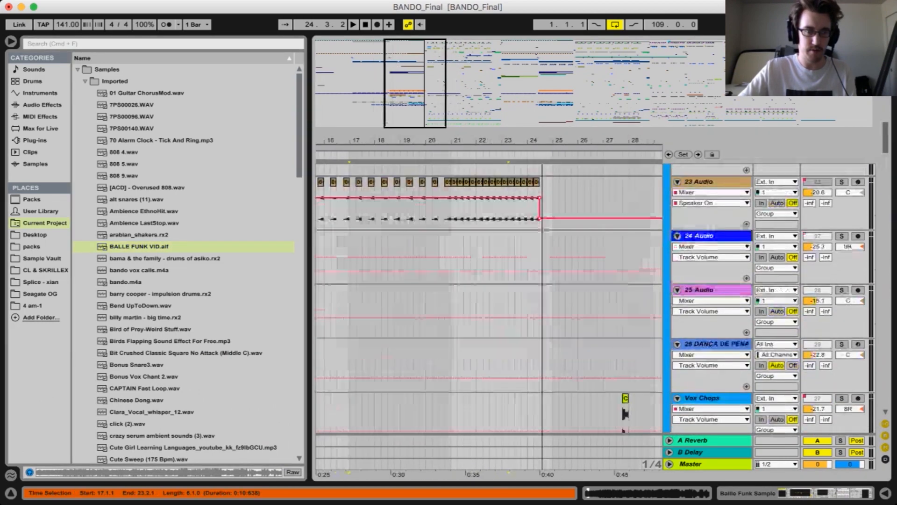
left_click(509, 334)
left_click(841, 334)
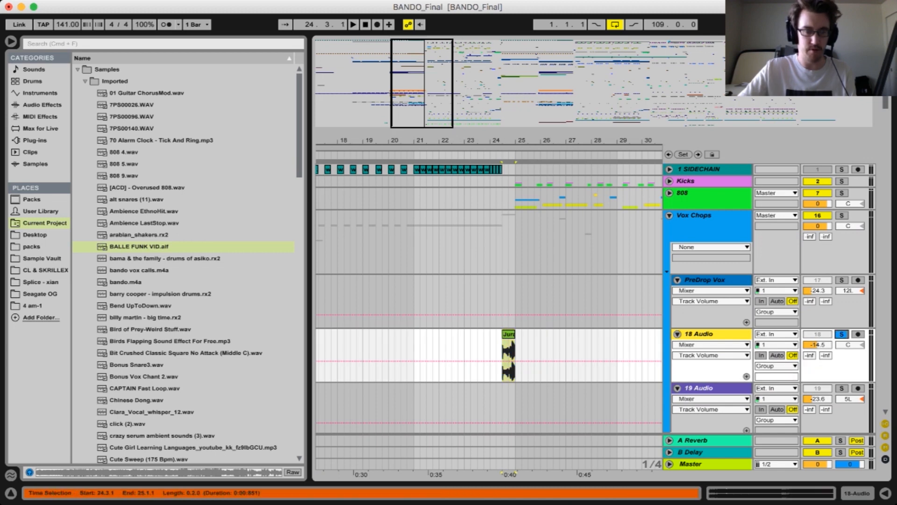
key("space")
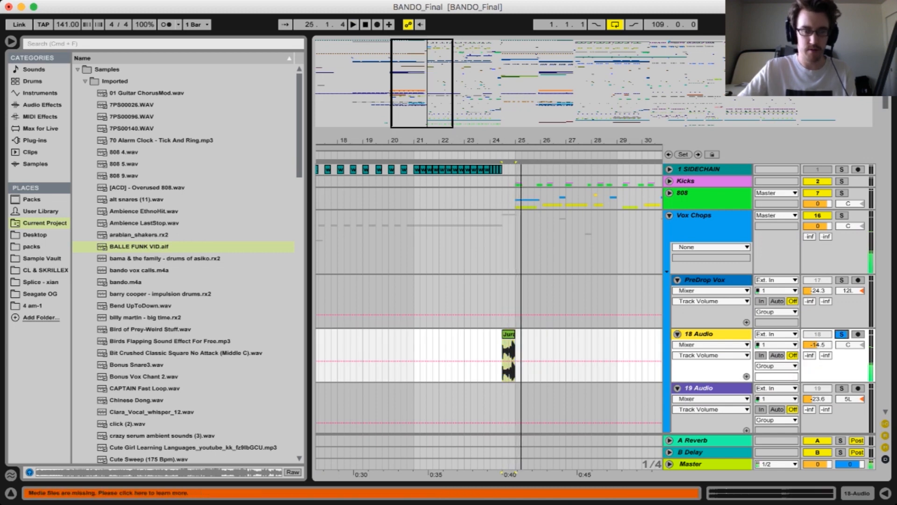
key("space")
left_click(841, 334)
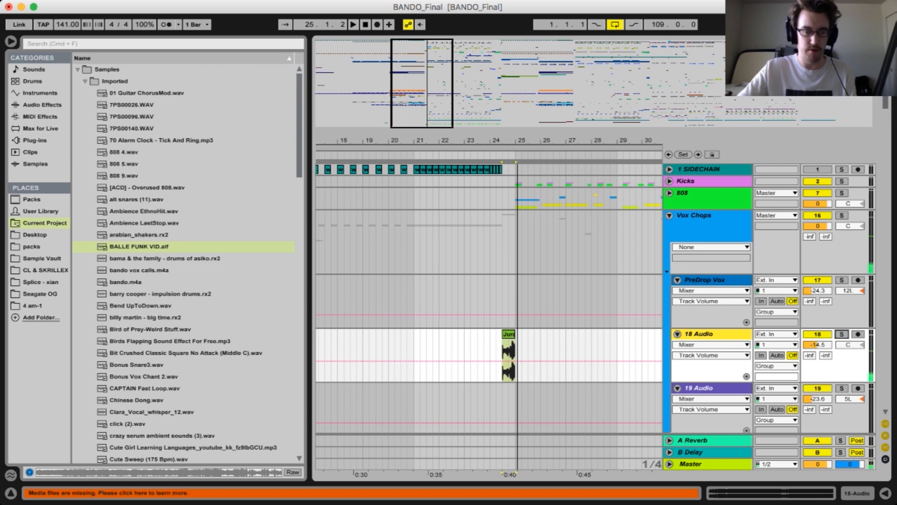
Locate the 18 Audio clip's source sample, Jurassic.m4a, in the browser
key("super+Tab")
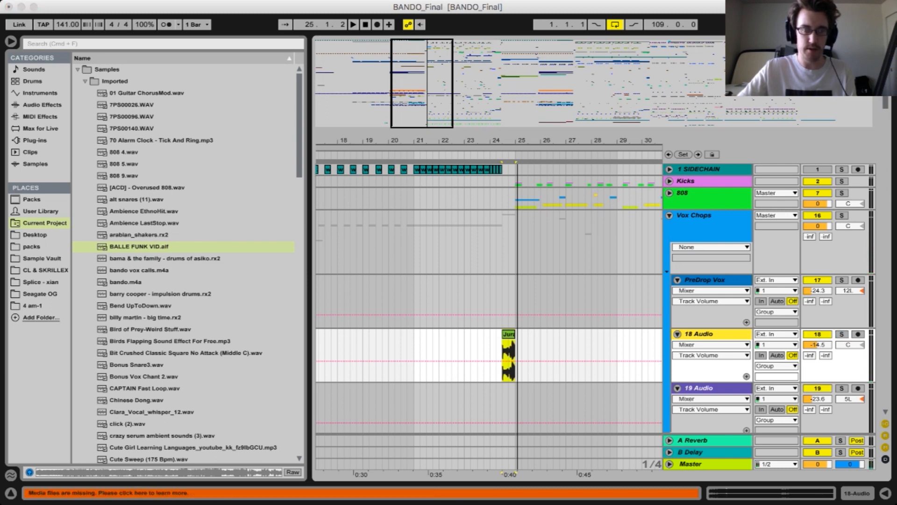
left_click(542, 374)
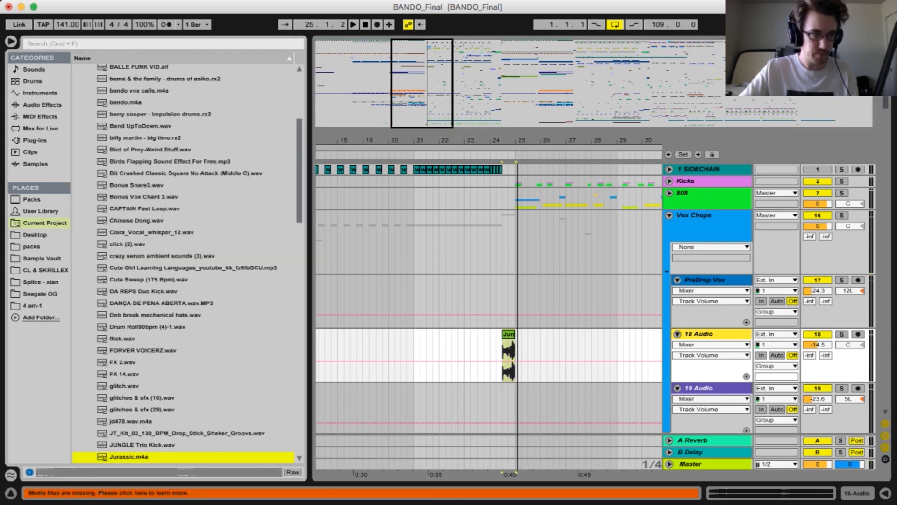
scroll(184, 280, "down", 4)
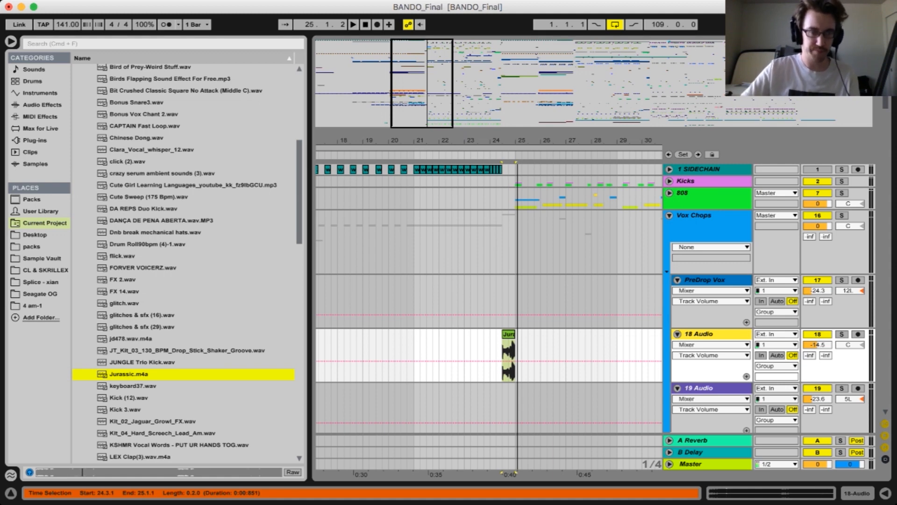
left_click(414, 354)
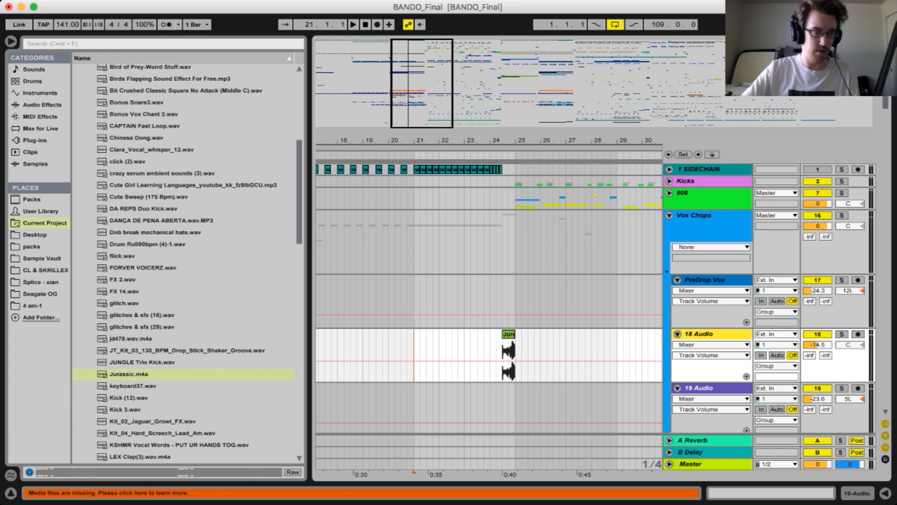
key("super+Tab")
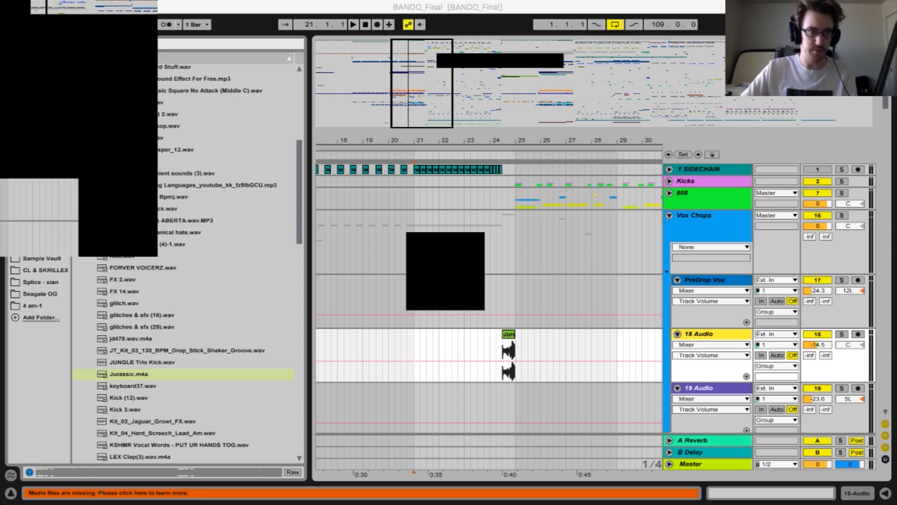
key("super+Tab")
Place the insert marker at 24.3.1 on the PreDrop Vox track and play the first drop in the full mix
scroll(489, 299, "right", 4)
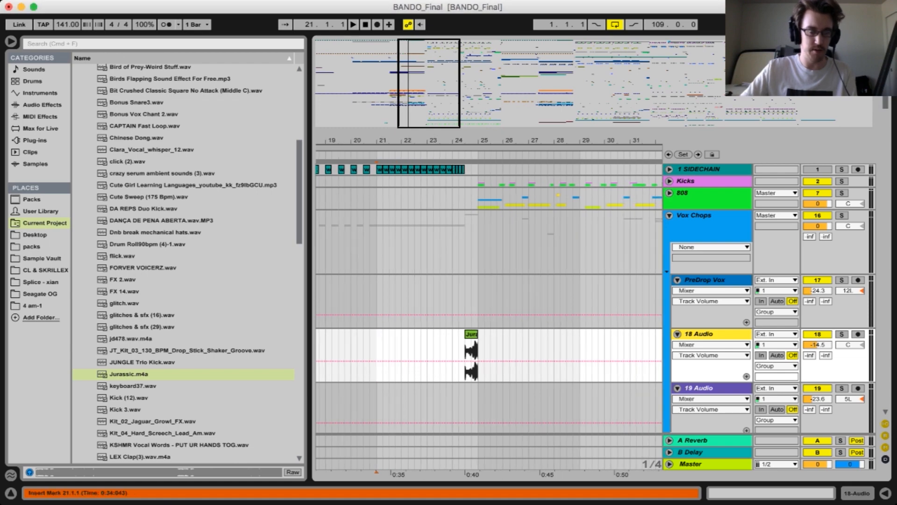
scroll(488, 299, "down", 8)
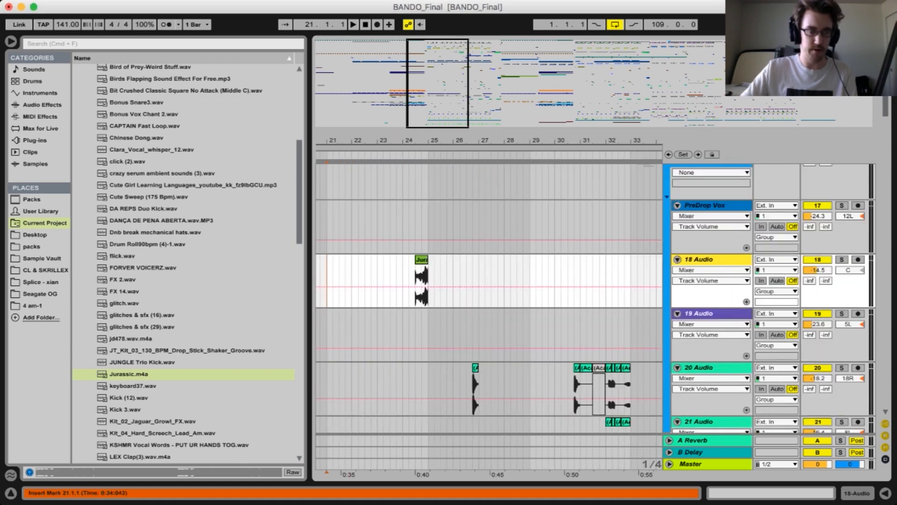
scroll(488, 299, "up", 8)
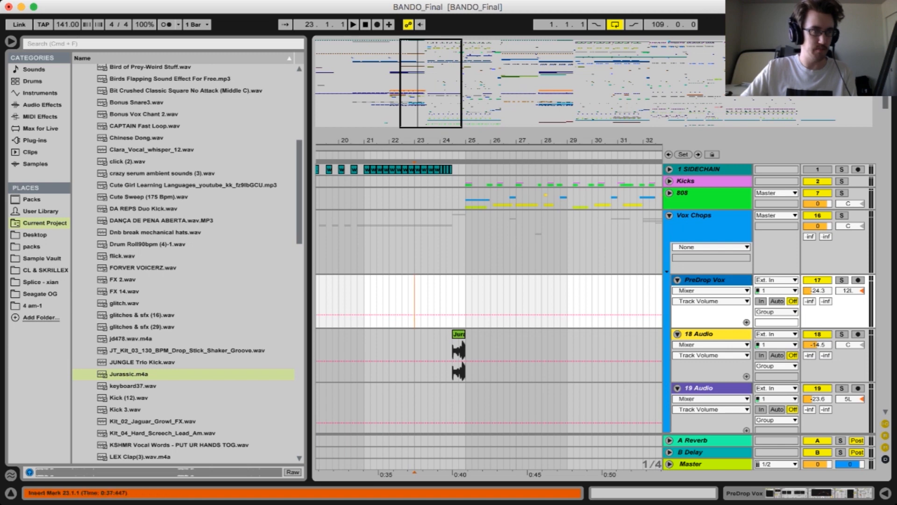
scroll(488, 301, "right", 1)
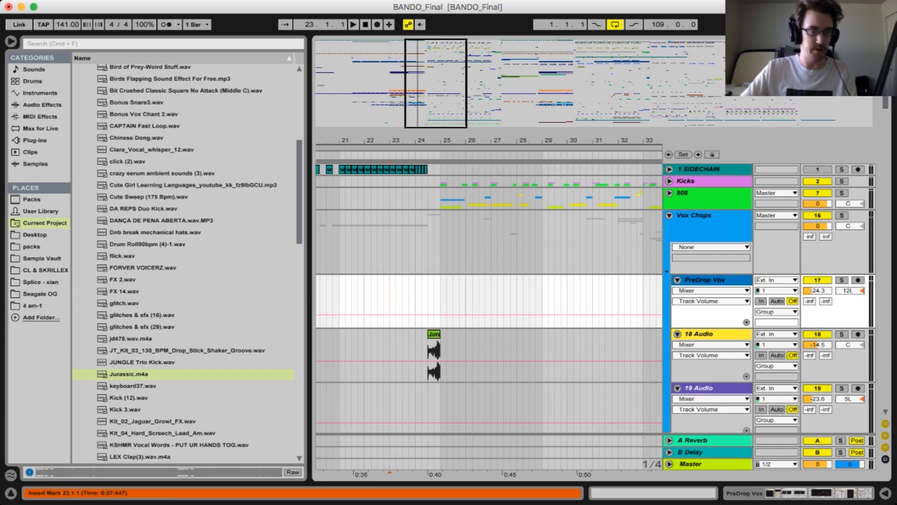
left_click(427, 301)
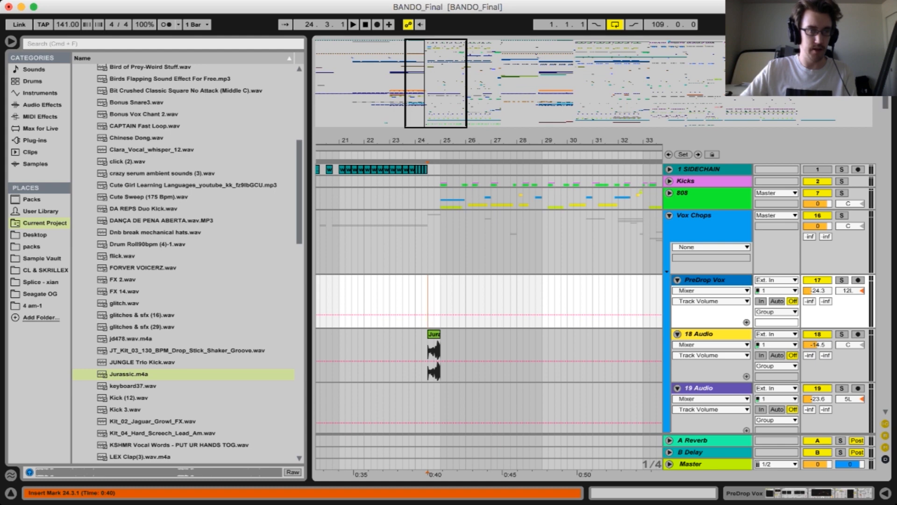
key("space")
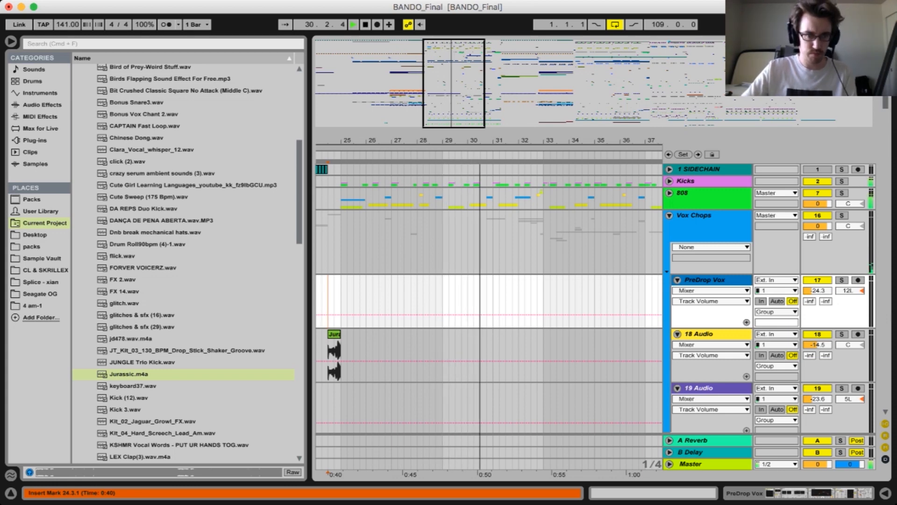
key("space")
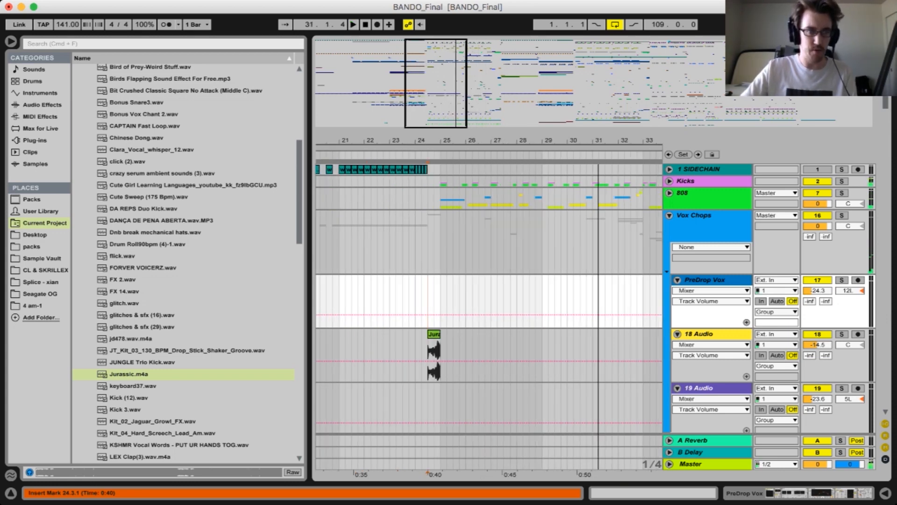
Place the insert marker at bar 25, unfold the 808 group and look over the 808 and Vox Chops tracks of the drop
left_click(440, 169)
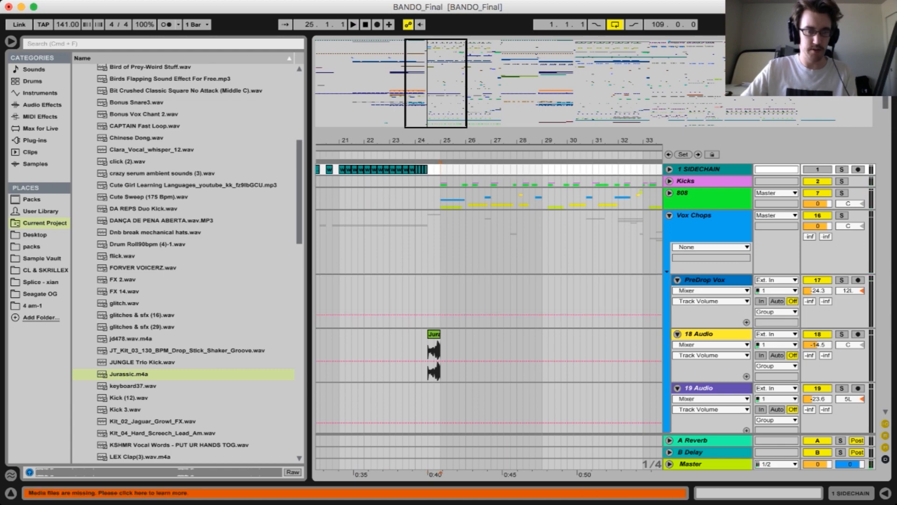
left_click(669, 193)
scroll(488, 299, "down", 10)
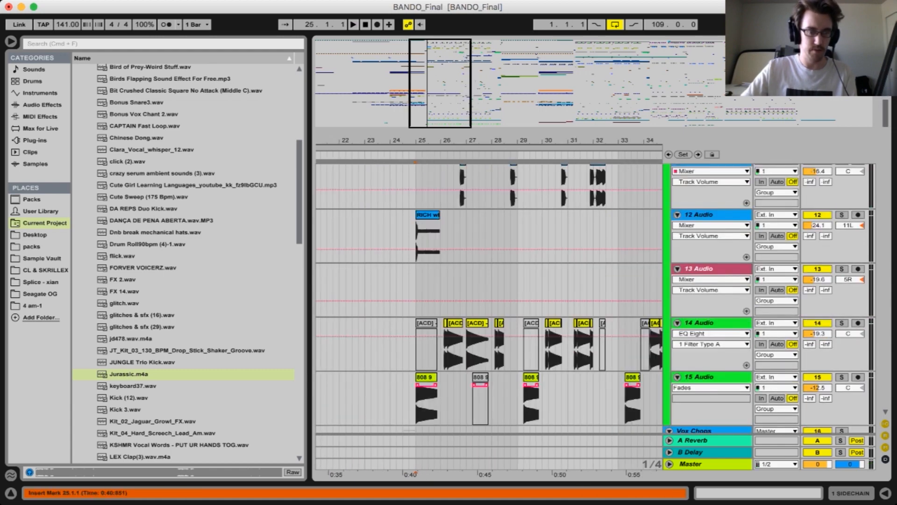
scroll(489, 299, "up", 6)
scroll(488, 299, "down", 5)
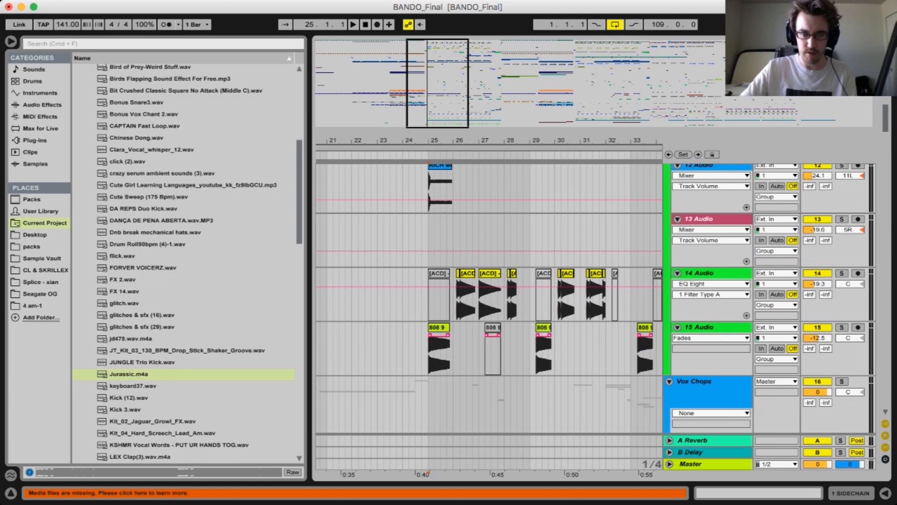
scroll(489, 299, "down", 12)
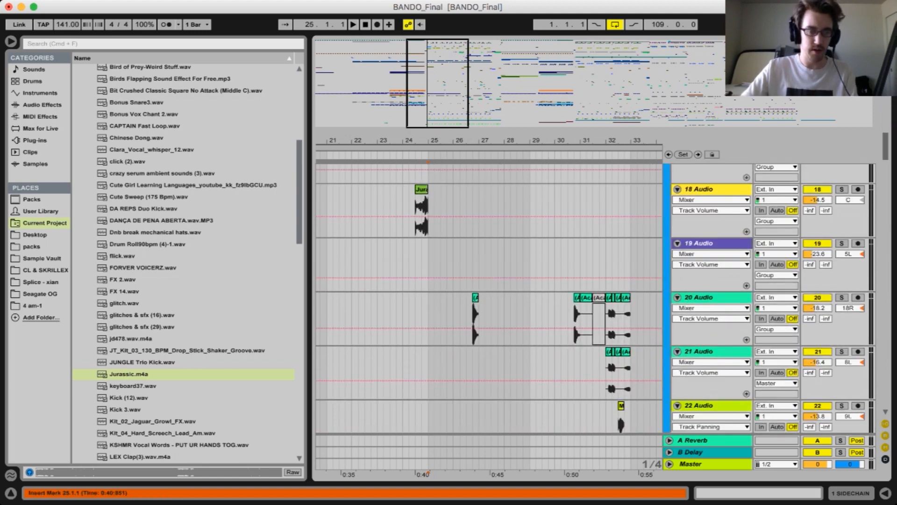
scroll(489, 299, "up", 6)
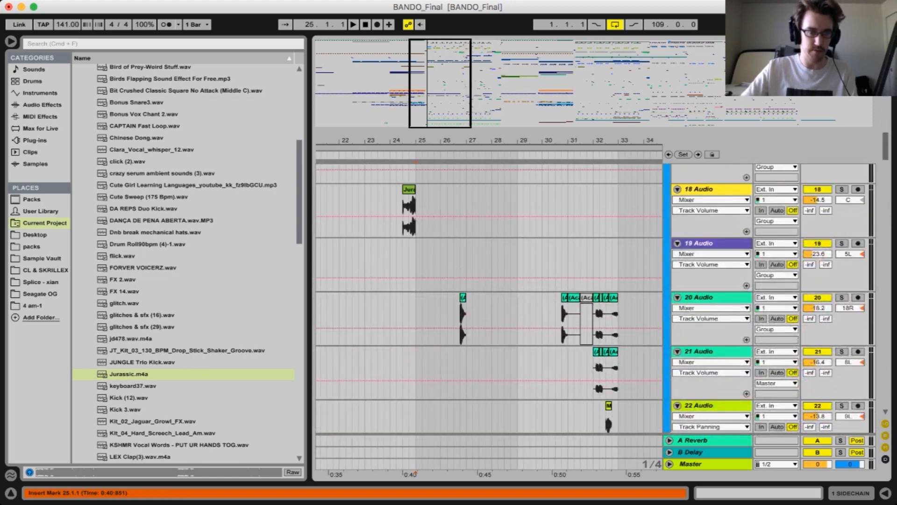
scroll(489, 299, "down", 10)
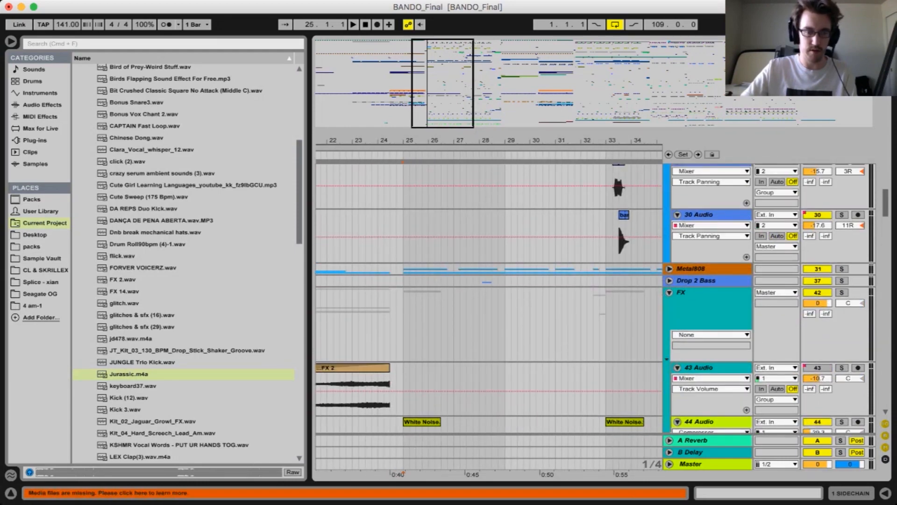
Unfold the Metal808 group, and select and solo the 808MV3-2 clip at bar 25 on the Metal808 track
left_click(670, 269)
scroll(447, 201, "down", 5)
scroll(446, 200, "left", 3)
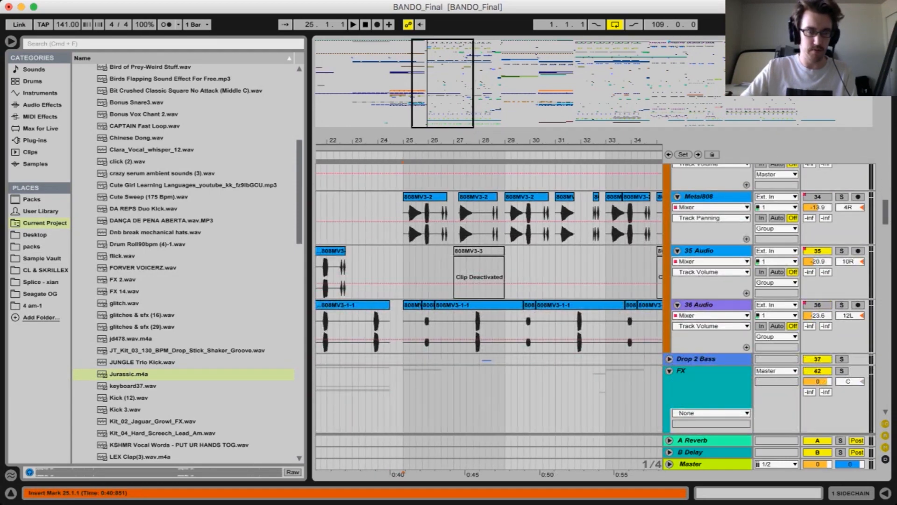
scroll(610, 220, "right", 1)
scroll(610, 220, "up", 1)
left_click(598, 233)
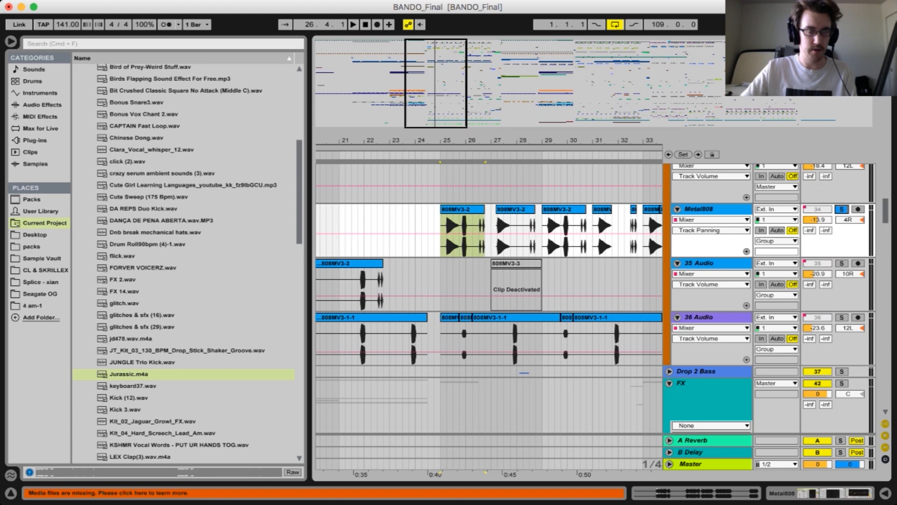
Play the soloed 808MV3-2 clip on the Metal808 track from bar 25
key("s")
key("space")
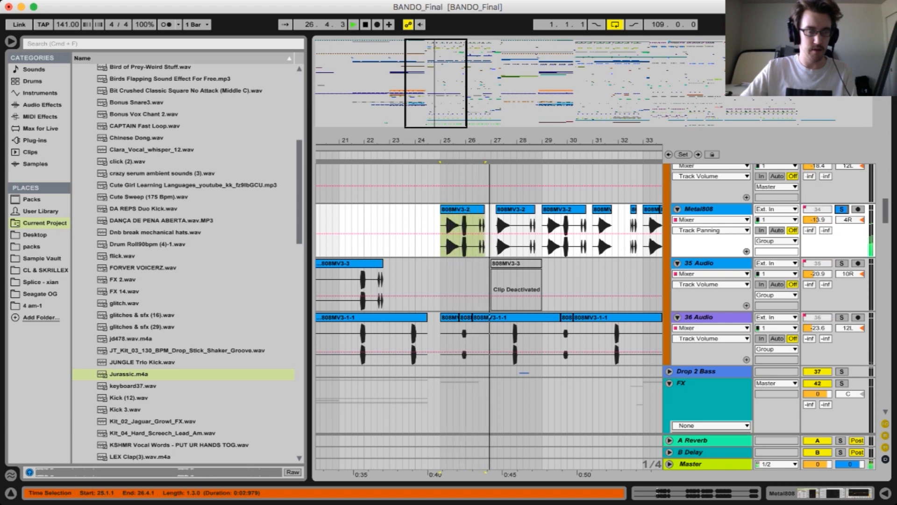
key("space")
Locate the 808MV3-2 clip's source sample in the browser, and check its clip settings and the track's devices before hiding the detail view
left_click_drag(484, 209, 459, 221)
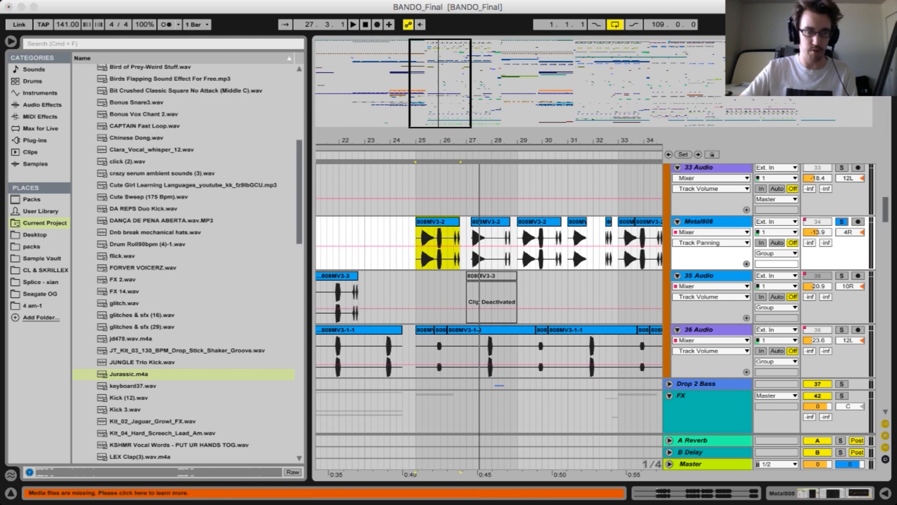
key("super+alt+r")
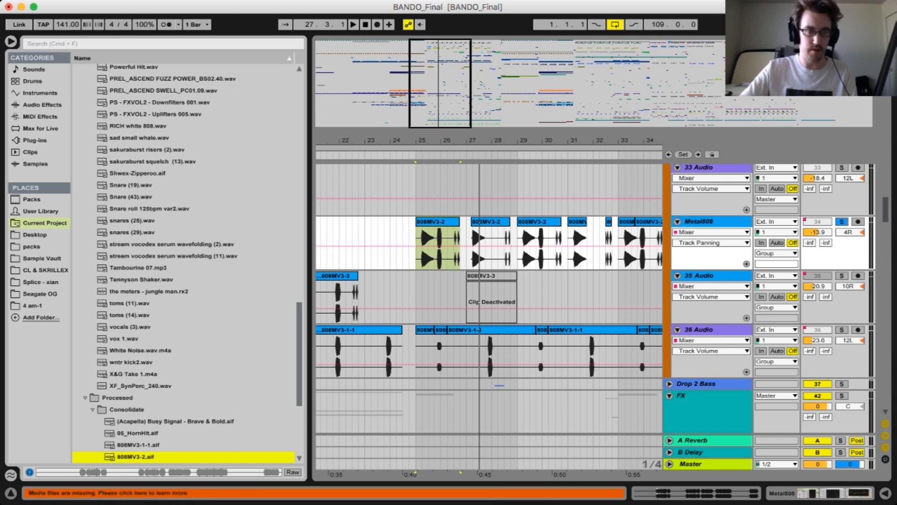
double_click(437, 221)
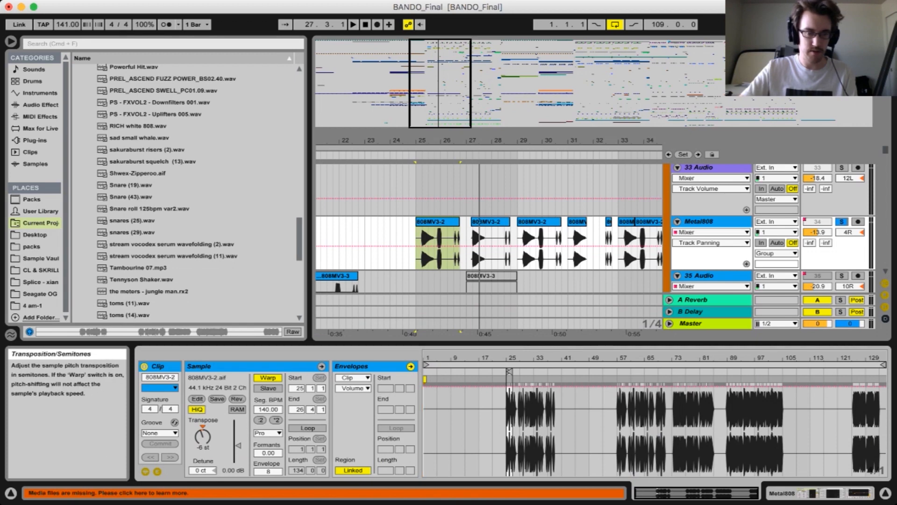
left_click(820, 493)
left_click(885, 492)
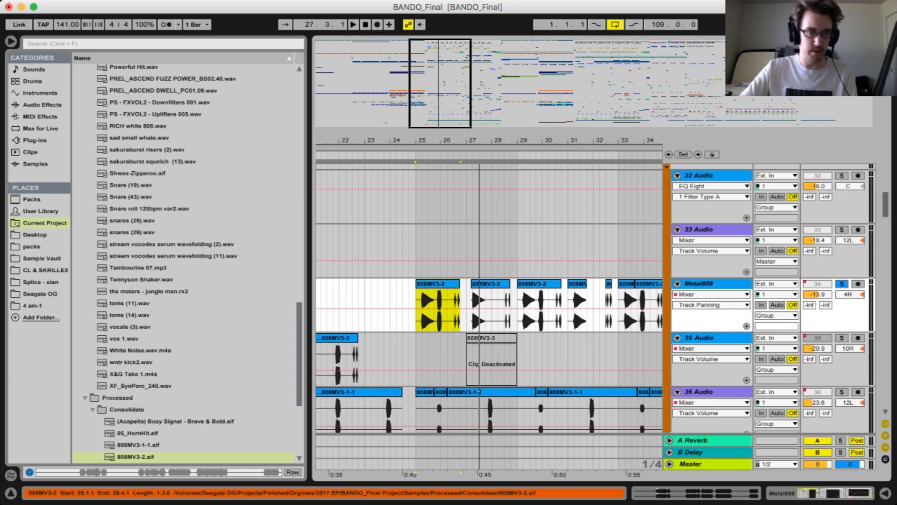
Select the short 808MV3-1-1 clip just before bar 26 on the 36 Audio track, solo the track and play it
scroll(488, 299, "right", 2)
scroll(420, 308, "left", 3)
scroll(420, 308, "down", 2)
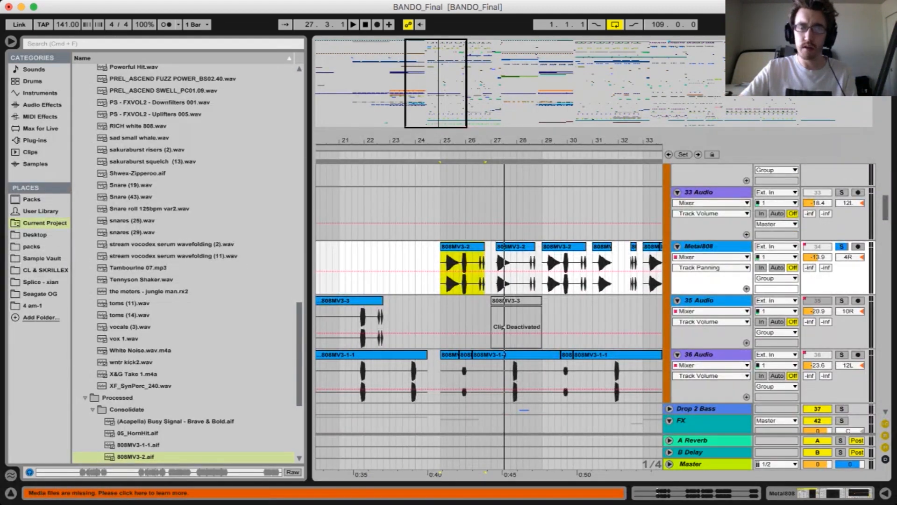
left_click(450, 355)
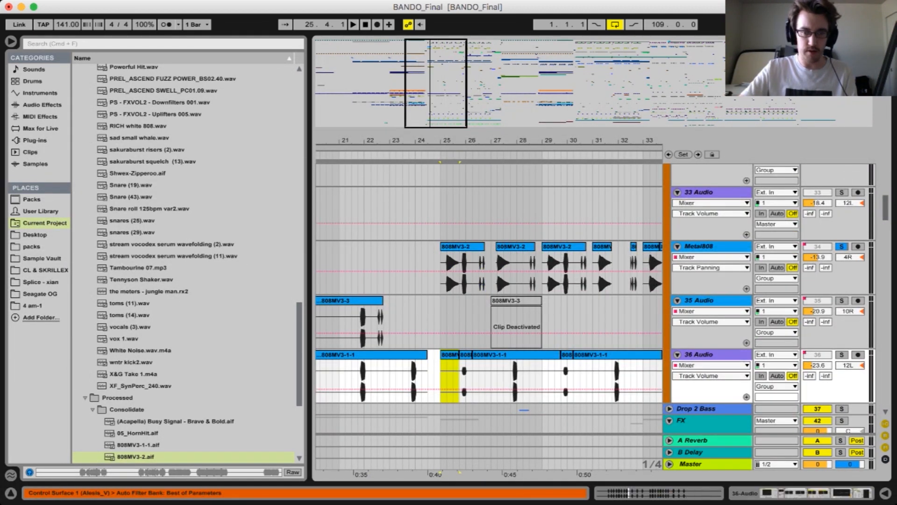
left_click(466, 355)
key("space")
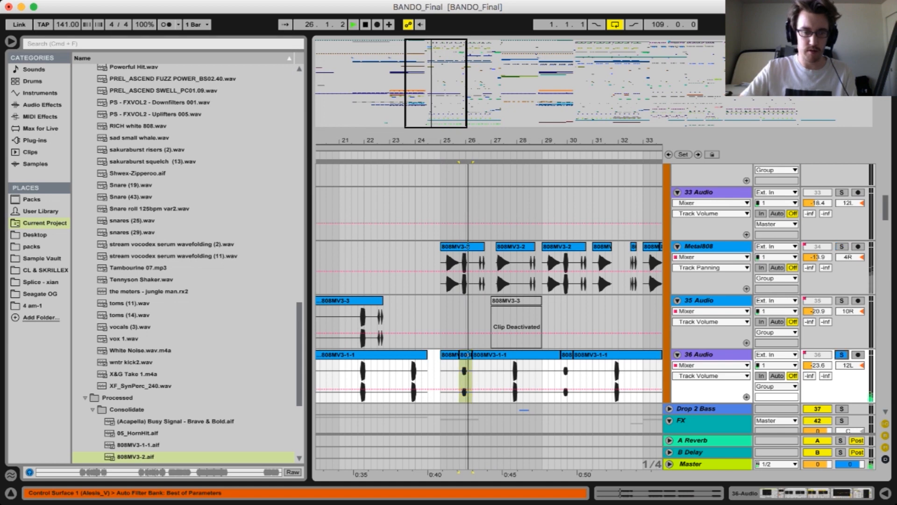
key("space")
Add the Metal808 and 35 Audio tracks to the solo and play the build from 17.4.1
left_click(841, 246, "super")
scroll(516, 369, "left", 10)
scroll(469, 327, "left", 1)
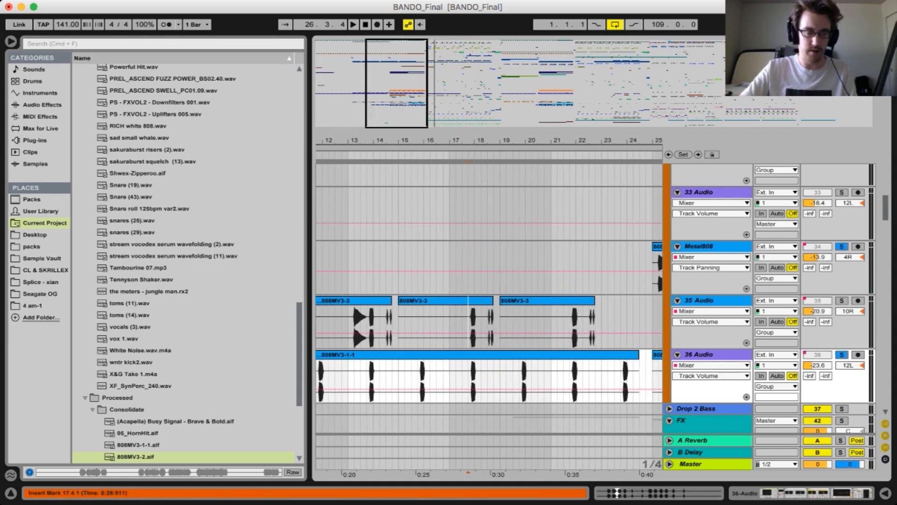
left_click(468, 327)
key("space")
scroll(469, 327, "right", 7)
key("space")
left_click(842, 313, "super")
key("space")
scroll(489, 322, "left", 3)
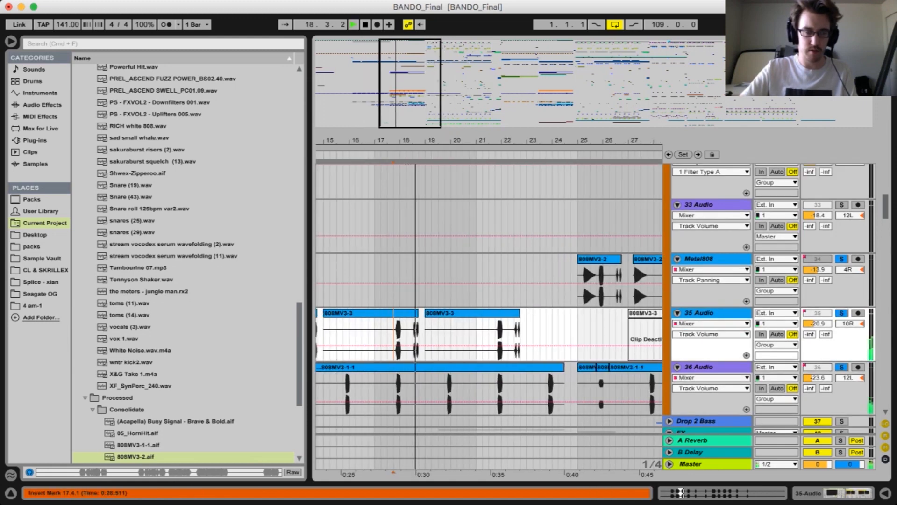
Place the insert marker at 25.1.1 on the 33 Audio track and look over the Metal808 group's clips across the arrangement
scroll(488, 323, "right", 4)
scroll(565, 283, "right", 7)
scroll(571, 283, "up", 1)
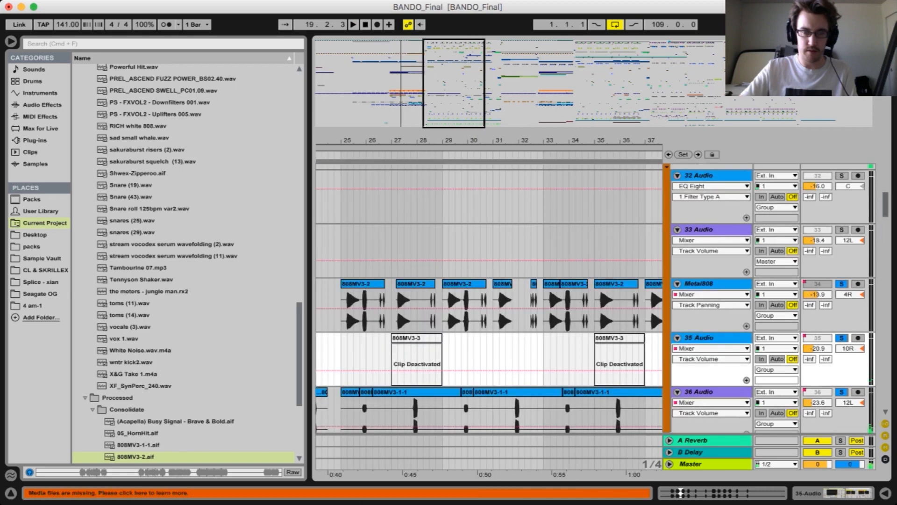
scroll(545, 371, "left", 6)
scroll(545, 371, "up", 2)
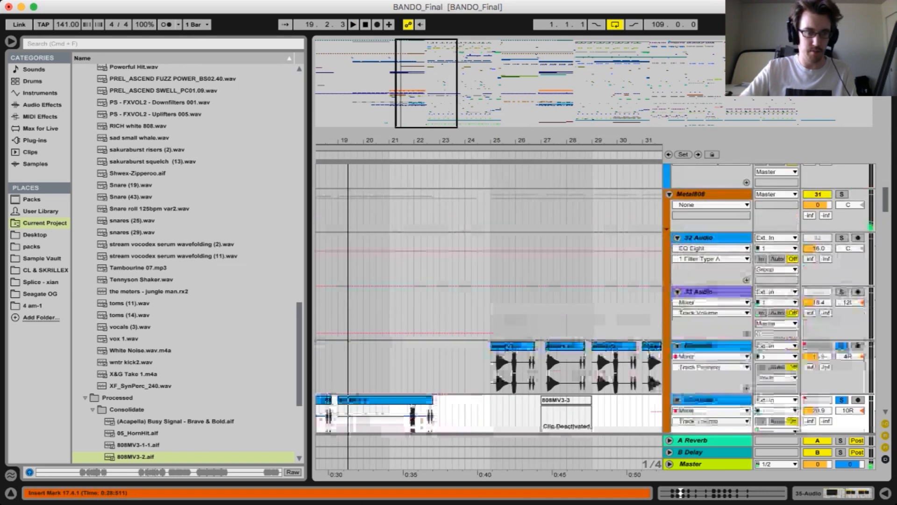
left_click(491, 313)
scroll(491, 313, "up", 6)
scroll(490, 313, "right", 4)
scroll(491, 313, "down", 8)
scroll(491, 313, "left", 3)
scroll(491, 313, "right", 2)
scroll(491, 313, "left", 12)
scroll(491, 313, "down", 2)
scroll(491, 313, "right", 20)
scroll(490, 313, "up", 1)
scroll(647, 290, "left", 20)
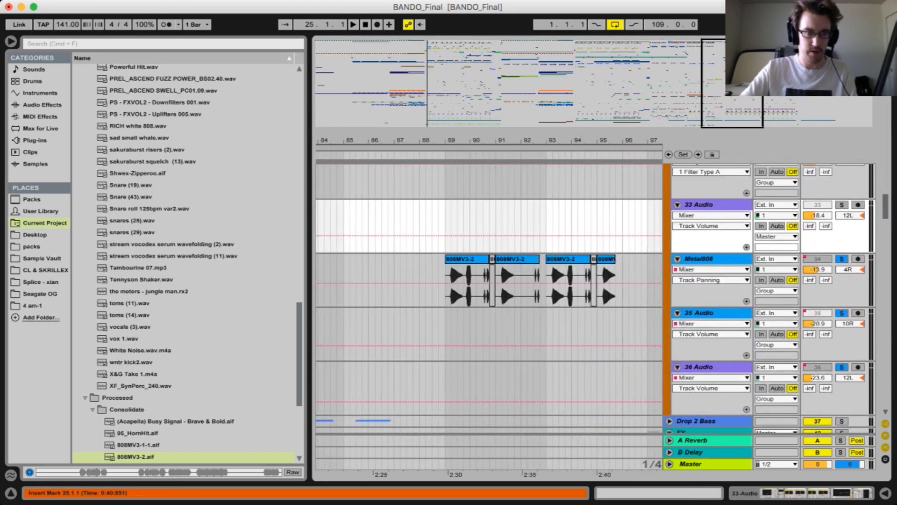
Solo the 14 Audio and 15 Audio tracks of the 808 group and play them together from bar 25
scroll(646, 296, "up", 1)
scroll(646, 296, "up", 10)
scroll(647, 296, "right", 3)
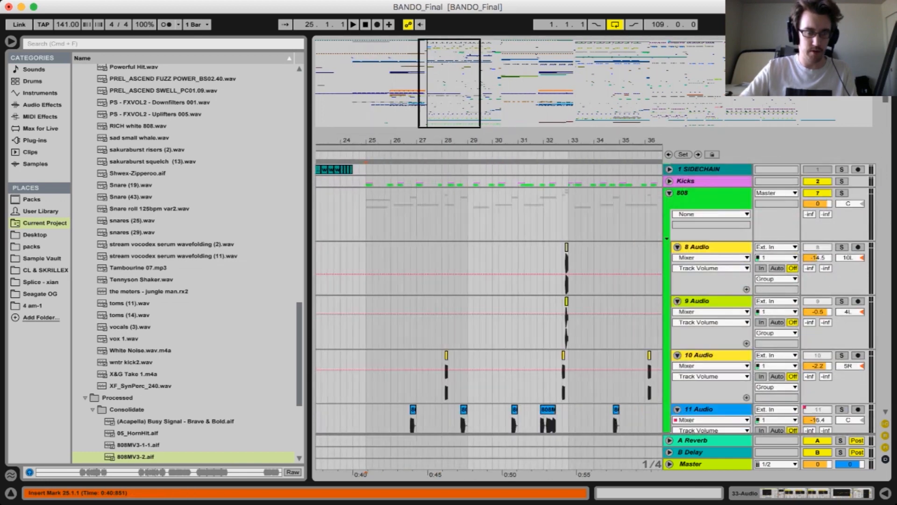
scroll(595, 298, "down", 1)
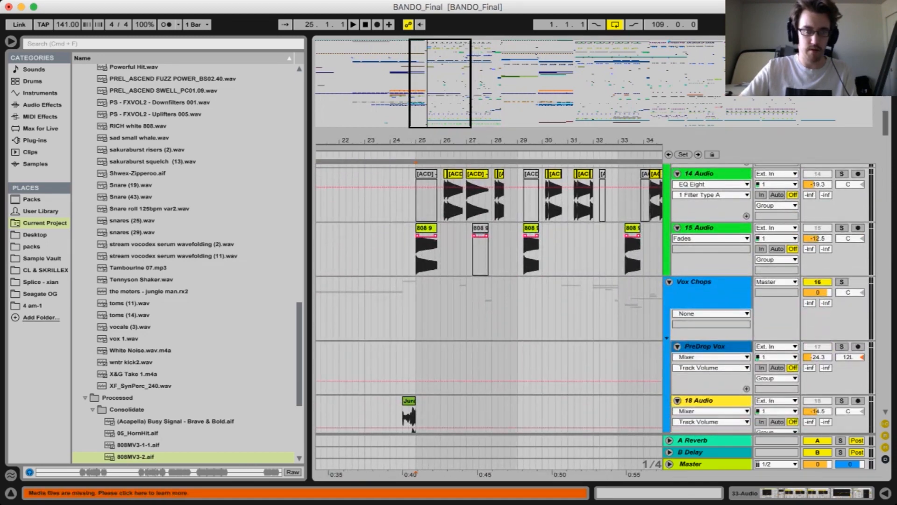
scroll(595, 299, "up", 4)
left_click(841, 290)
left_click(841, 235, "super")
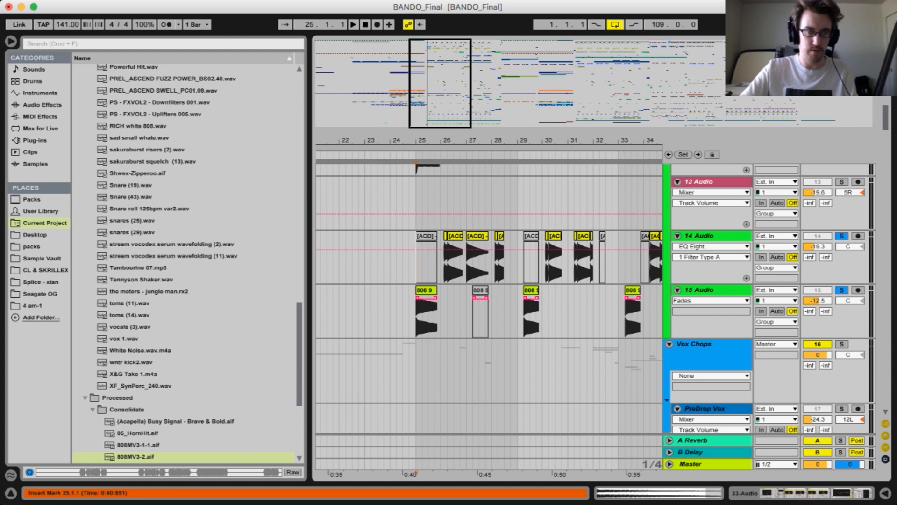
key("space")
scroll(595, 299, "up", 4)
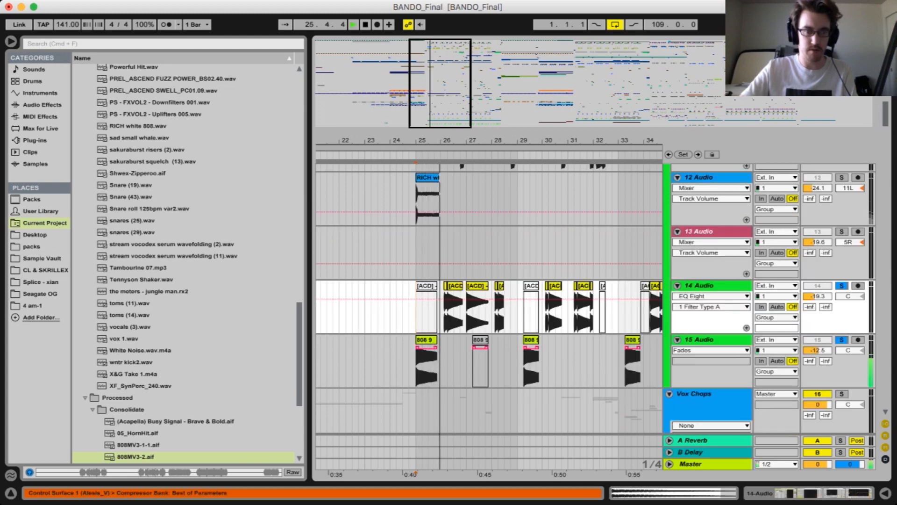
scroll(596, 299, "up", 4)
key("space")
Add the 12 Audio track to the solo and play from its RICH white 808 clip at bar 25
left_click(841, 227, "super")
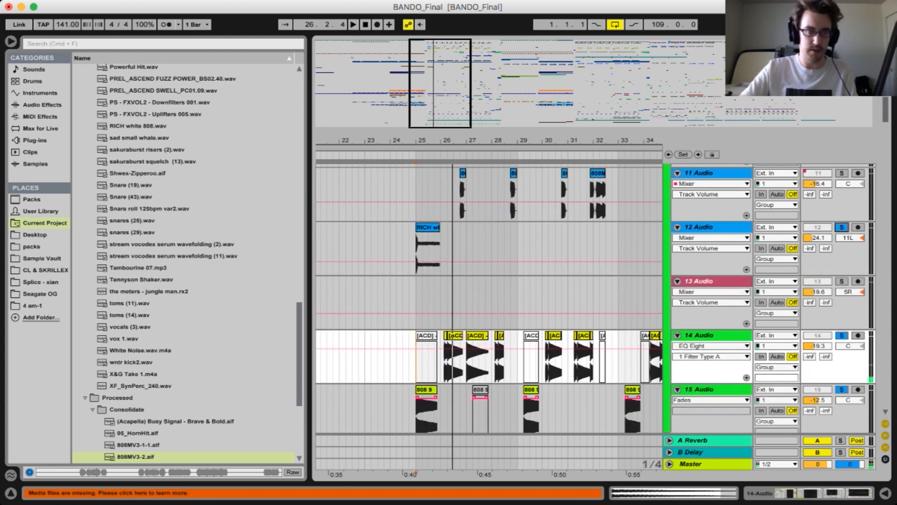
scroll(841, 228, "up", 3)
left_click(428, 265)
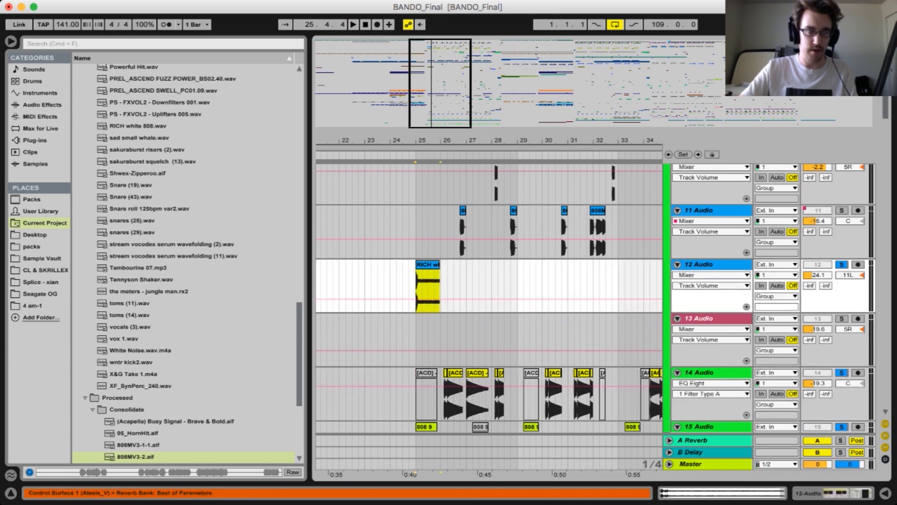
scroll(596, 298, "up", 1)
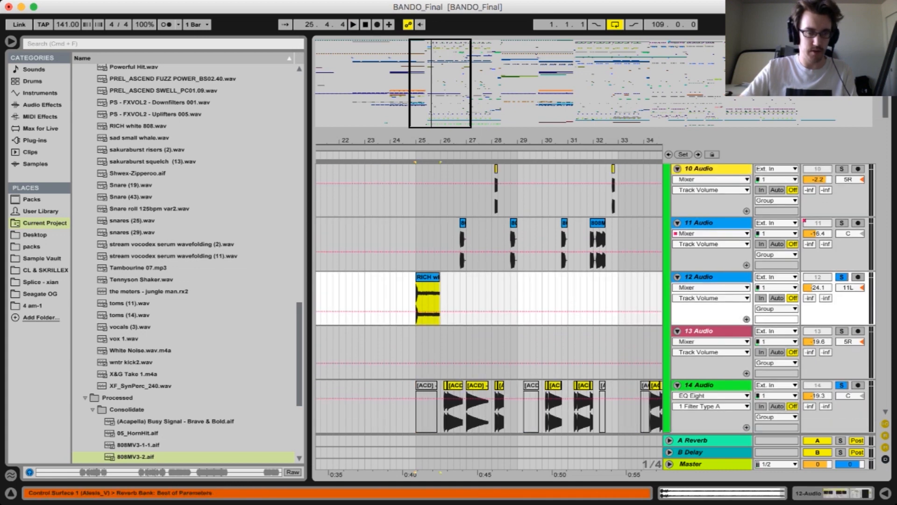
key("space")
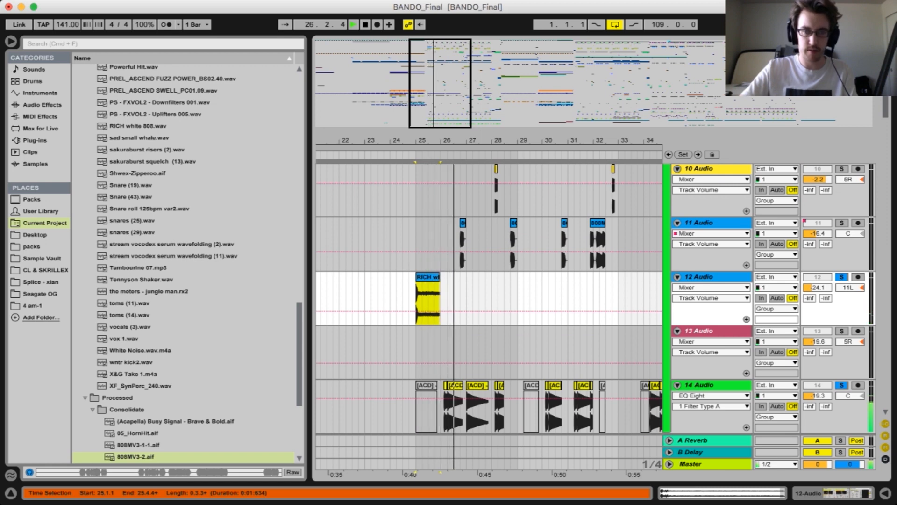
Add the 11 Audio and 10 Audio tracks to the solo and play the layered 808s from 26.2.1
left_click(841, 223, "super")
left_click(447, 245)
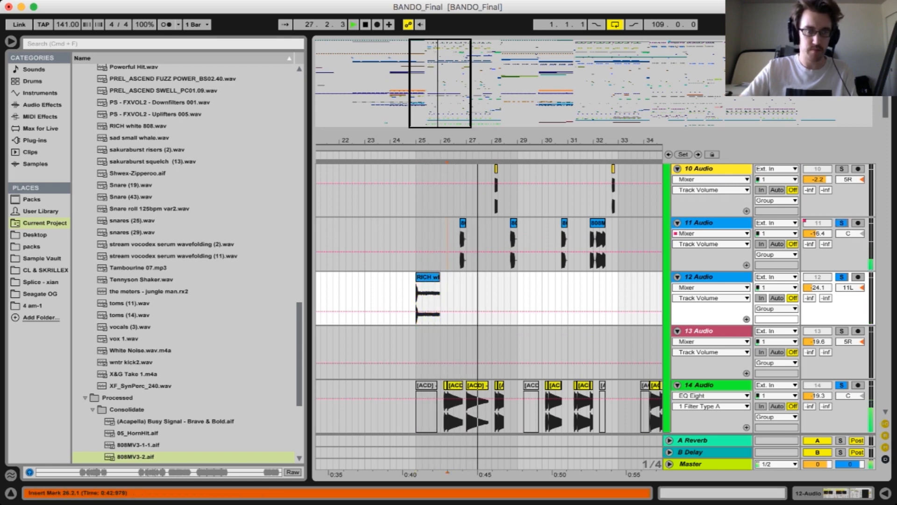
key("space")
key("space")
scroll(448, 245, "up", 3)
scroll(489, 320, "down", 3)
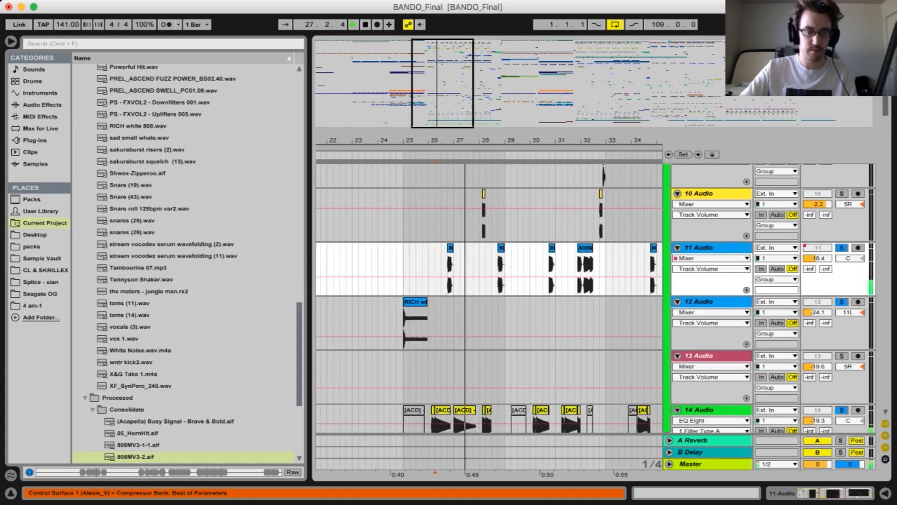
scroll(490, 299, "up", 3)
key("space")
scroll(420, 322, "down", 2)
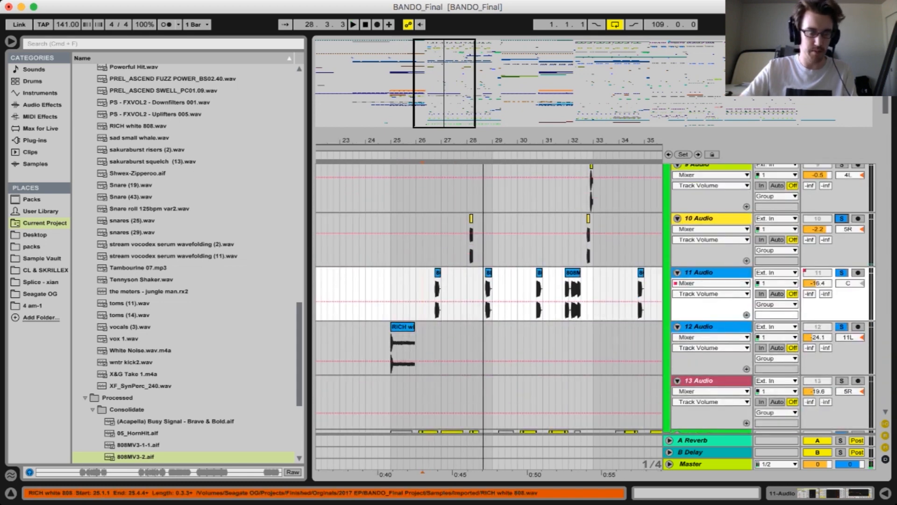
Select the RICH white 808 clip on 12 Audio and the 808 9 clip on 15 Audio, and examine the layered 808 clips up close
left_click(402, 327)
scroll(489, 299, "down", 2)
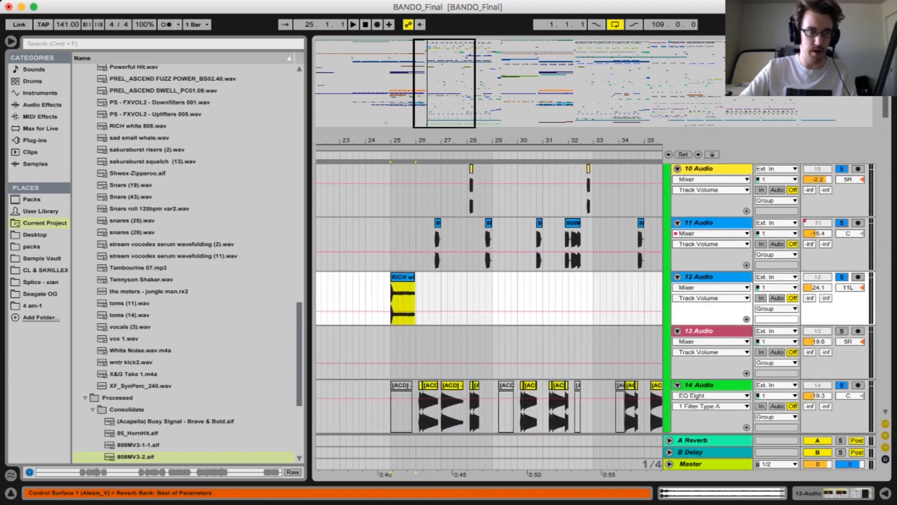
key("plus")
key("plus")
key("plus")
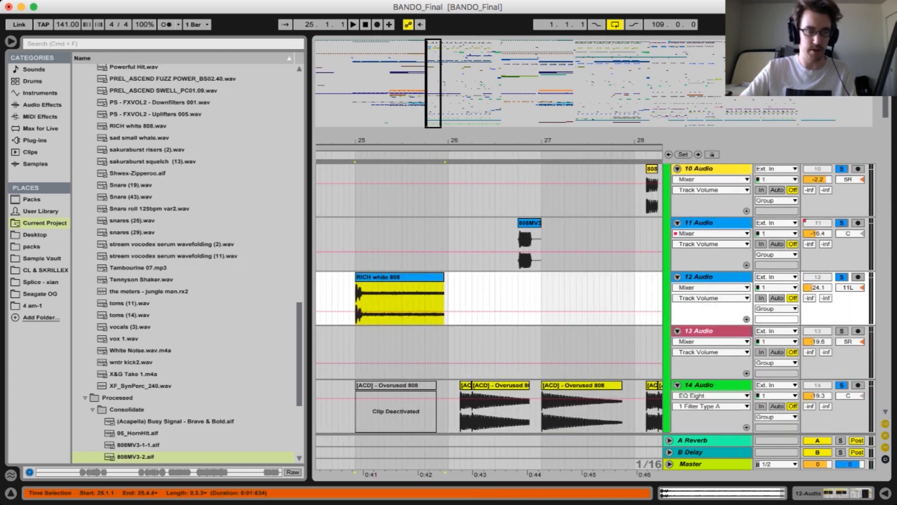
scroll(489, 299, "down", 3)
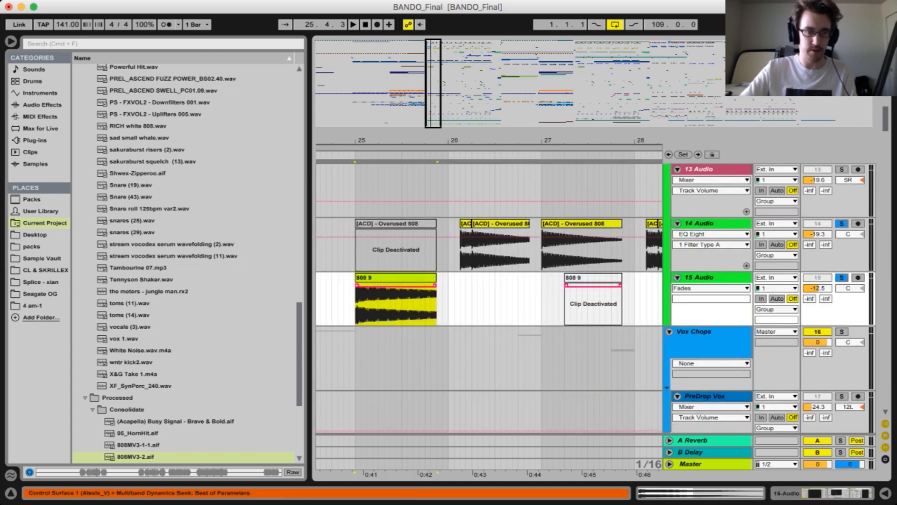
scroll(489, 299, "up", 2)
scroll(490, 299, "right", 2)
scroll(489, 299, "right", 3)
scroll(489, 299, "up", 1)
scroll(489, 299, "down", 1)
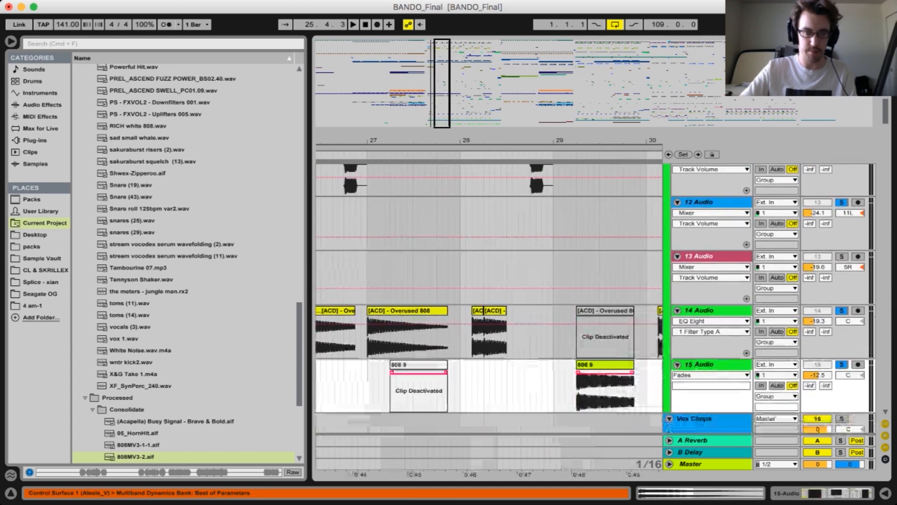
Open the device chain of the 14 Audio track and look through its effects up to EQ Eight
left_click(706, 310)
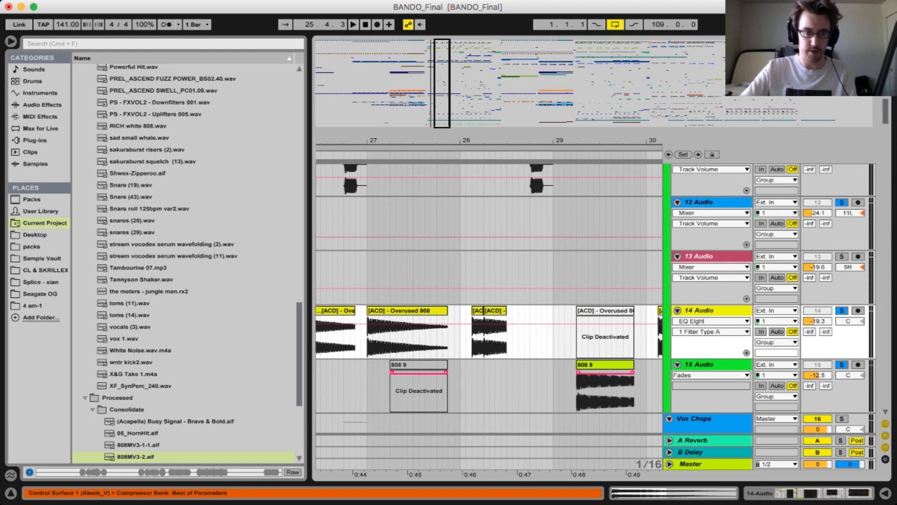
double_click(705, 311)
scroll(551, 420, "right", 8)
scroll(489, 262, "down", 4)
scroll(489, 262, "left", 7)
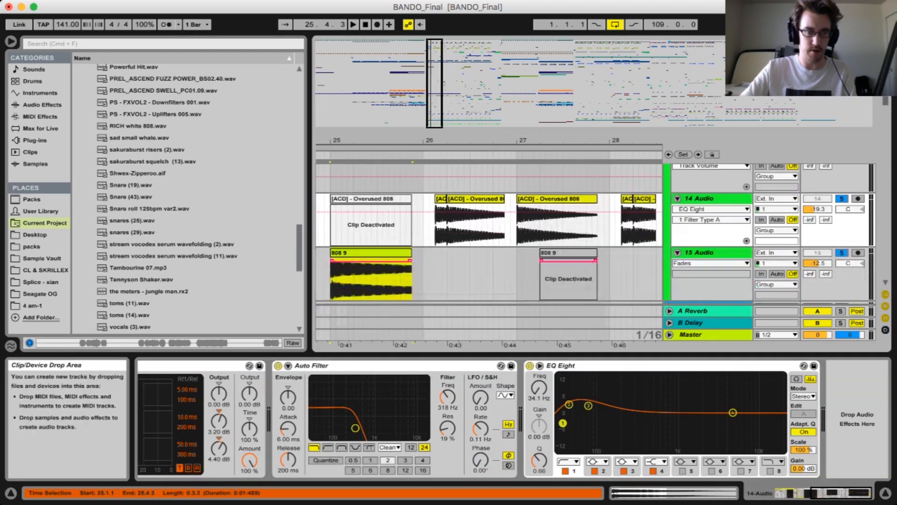
Show the 15 Audio track's device chain, look through its Auto Filter and Compressor, and select the Multiband Dynamics device
left_click(706, 240)
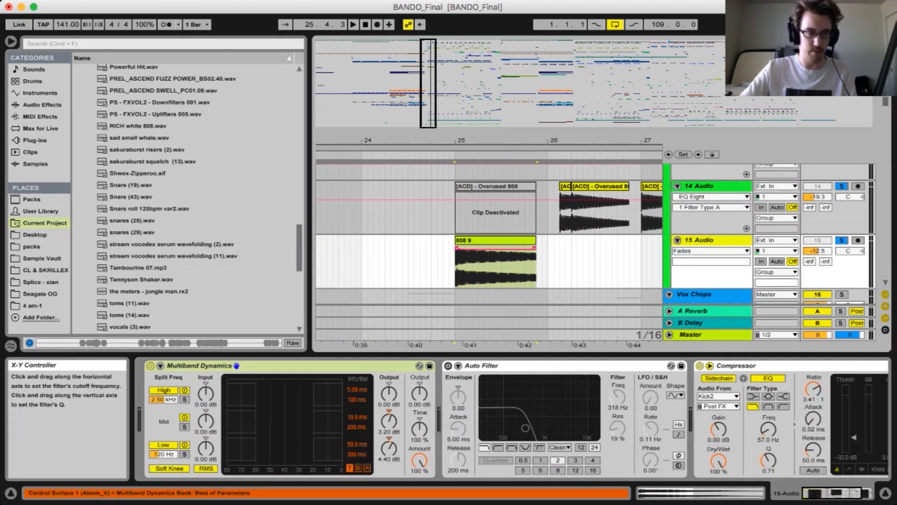
scroll(509, 402, "right", 3)
scroll(509, 418, "right", 2)
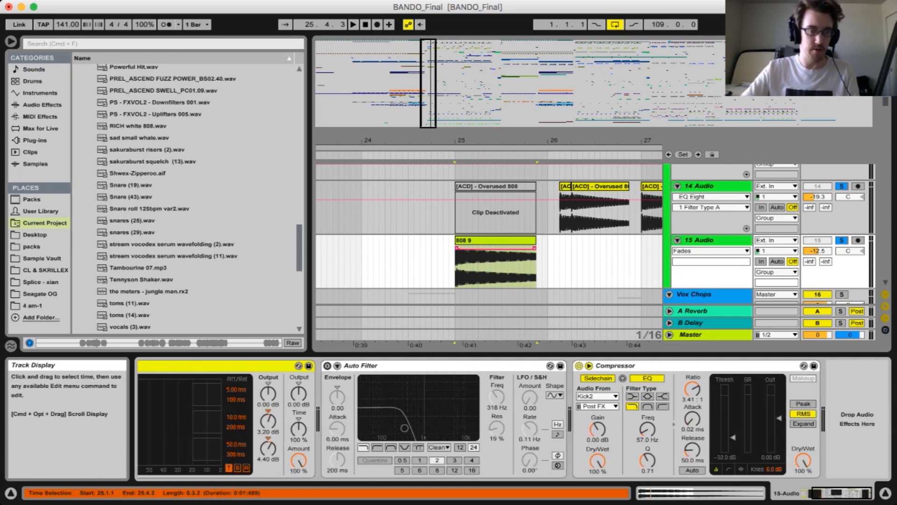
scroll(489, 233, "right", 6)
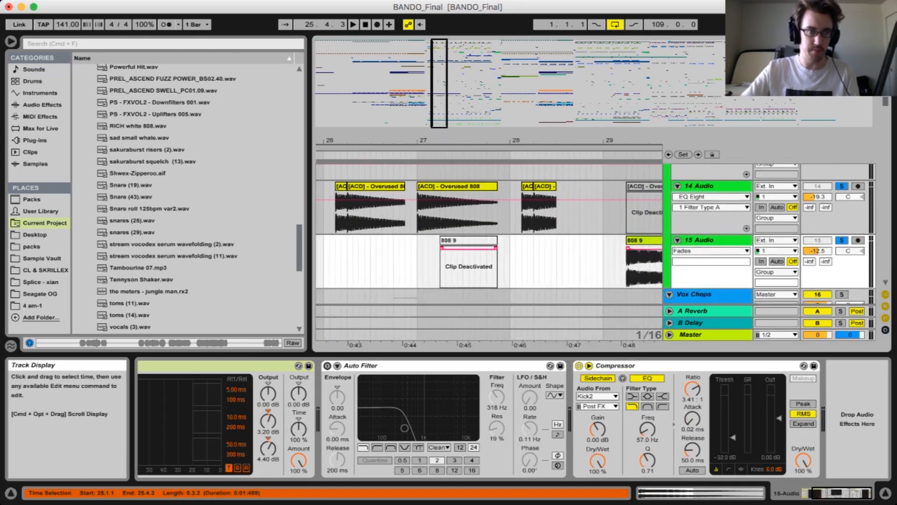
key("minus")
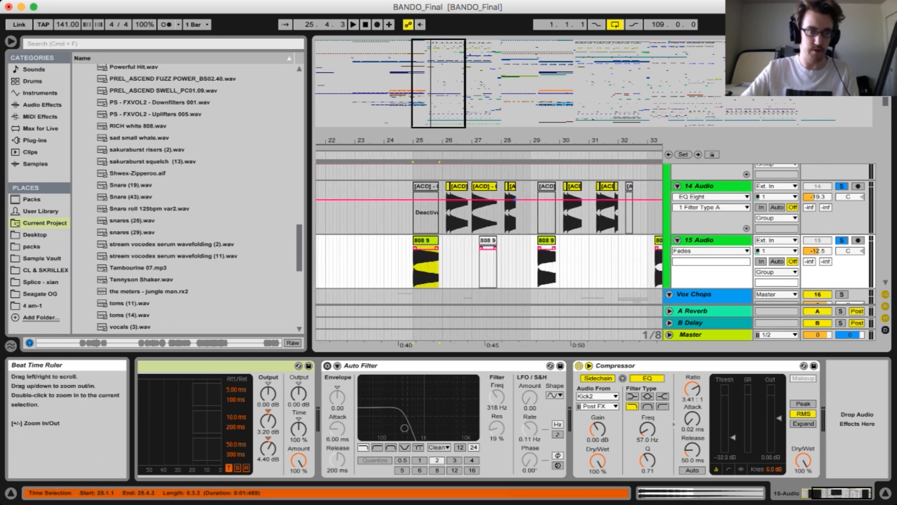
left_click(225, 365)
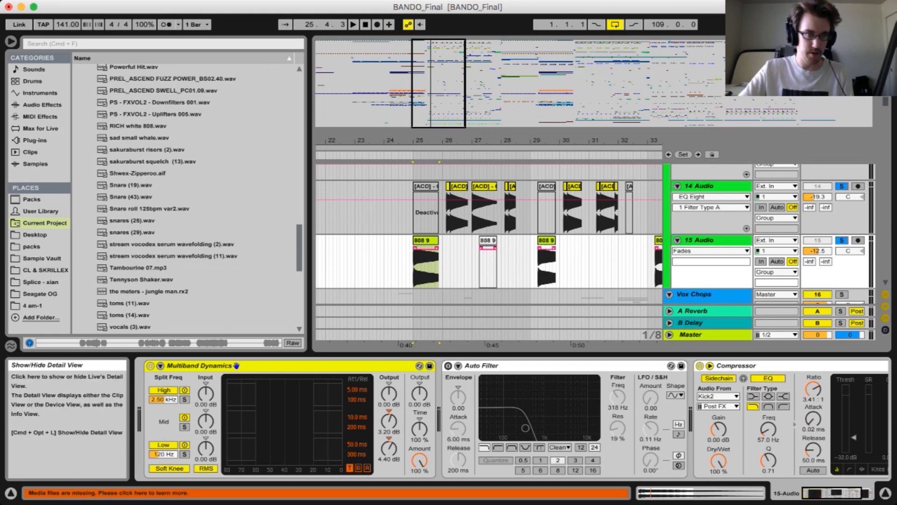
Select the 808 9 clip at bar 25 on 15 Audio and bring the track's device chain back into view
left_click(885, 492)
scroll(419, 268, "up", 3)
left_click(413, 290)
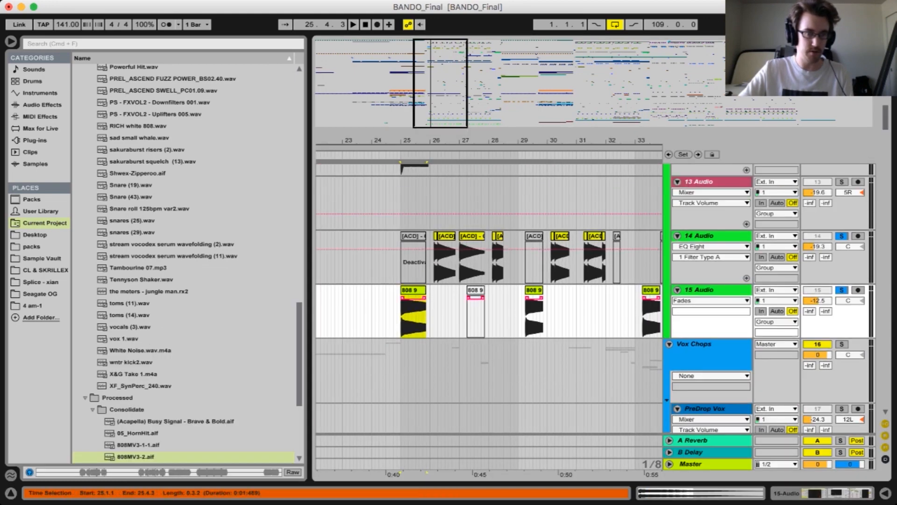
left_click(712, 289)
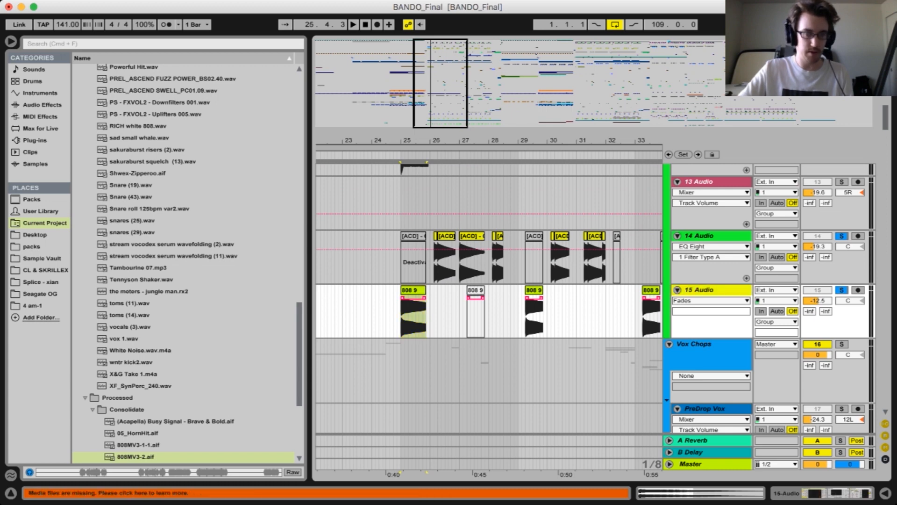
key("shift+Tab")
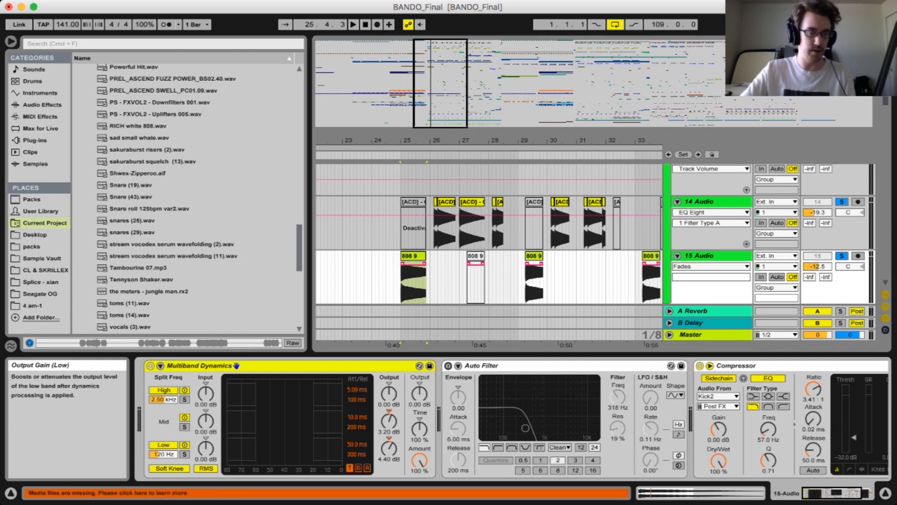
key("super+alt+l")
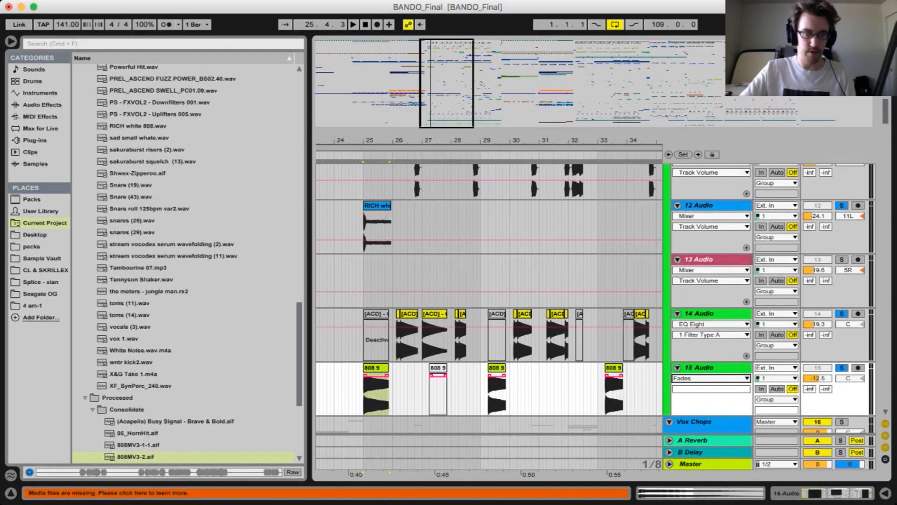
key("super+alt+l")
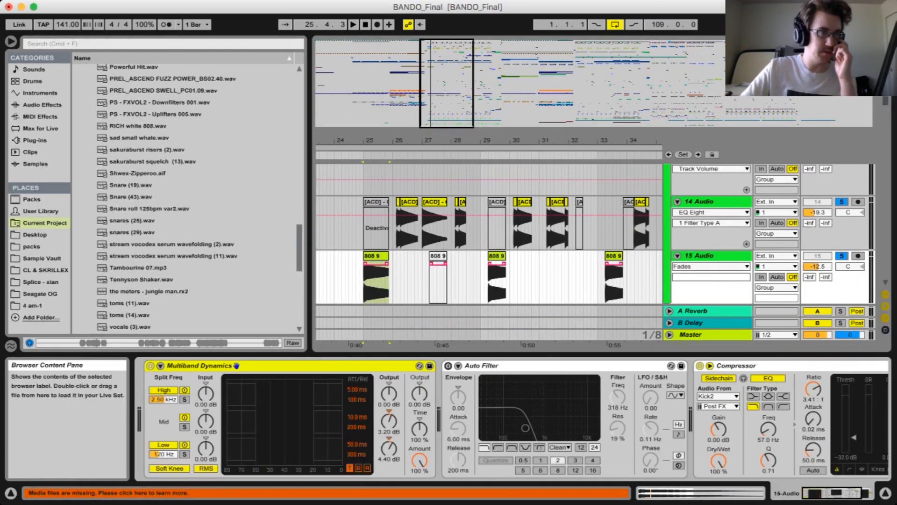
Find the Corpus preset Kick Tight among the audio effects and insert it after Multiband Dynamics on 15 Audio
left_click(43, 105)
left_click(77, 80)
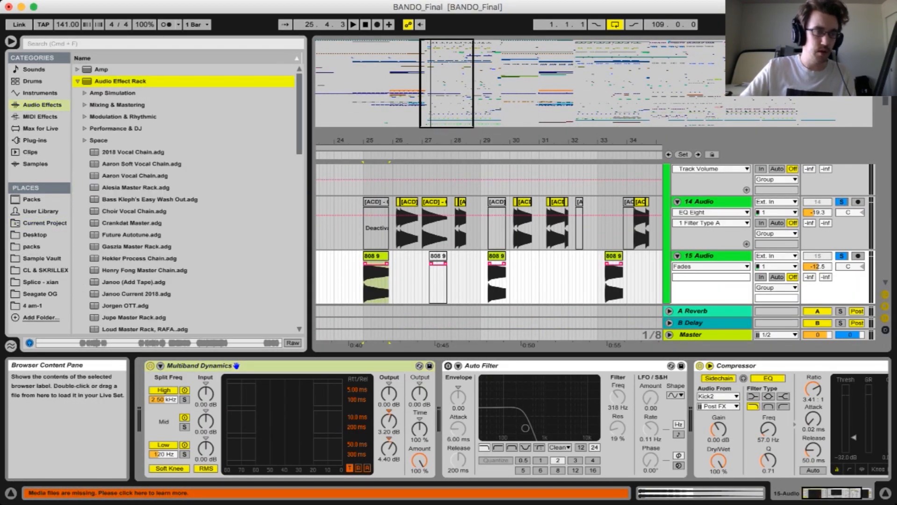
key("Left")
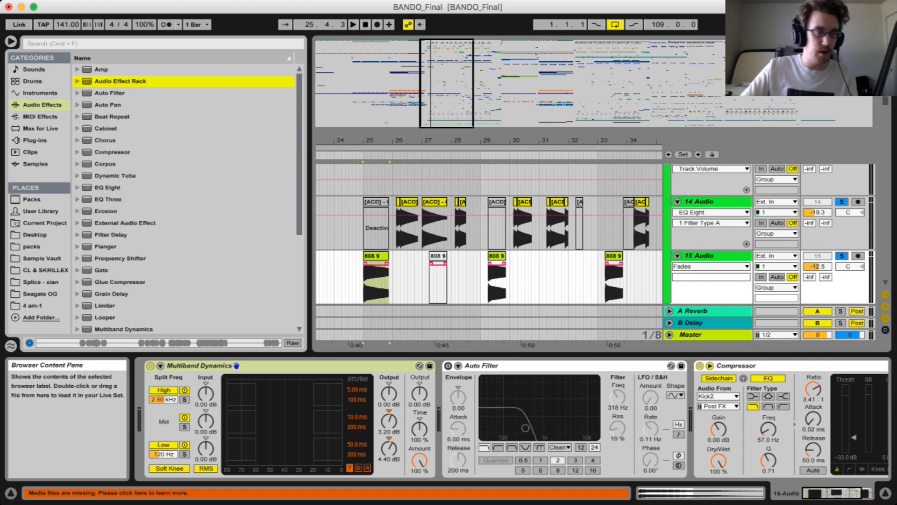
left_click(77, 164)
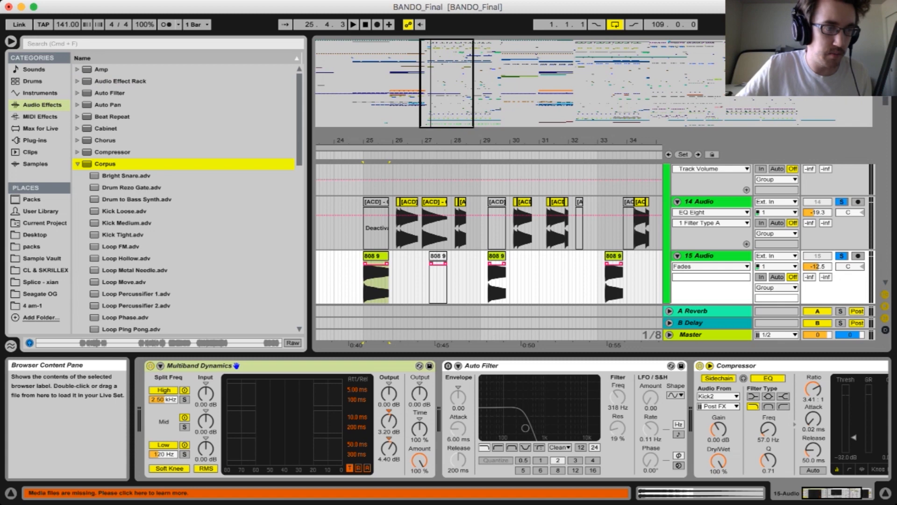
left_click(122, 235)
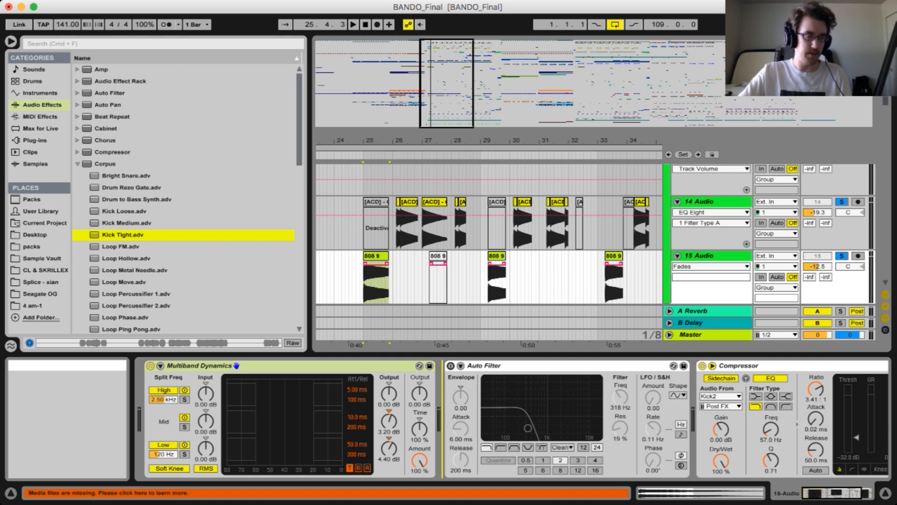
key("Return")
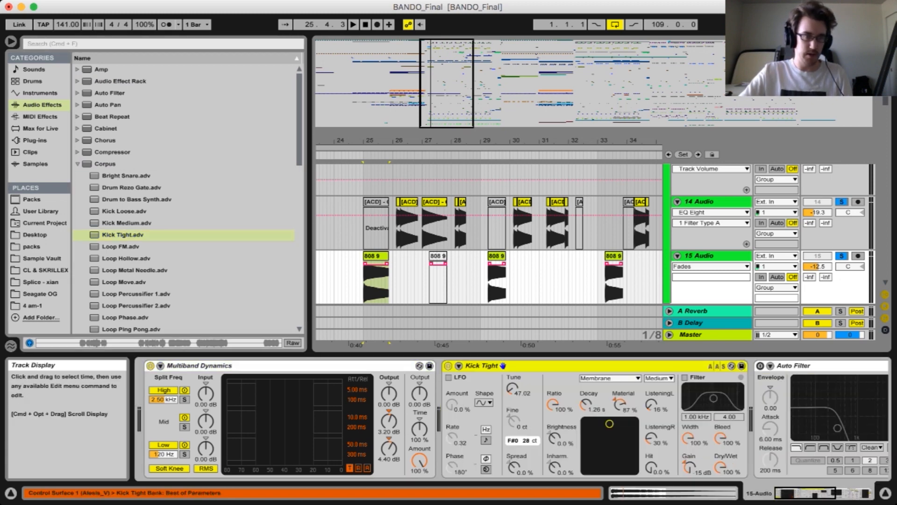
Play the 15 Audio 808 at bar 25 with Kick Tight switched off and on to compare its effect, and select its Dry/Wet control
key("space")
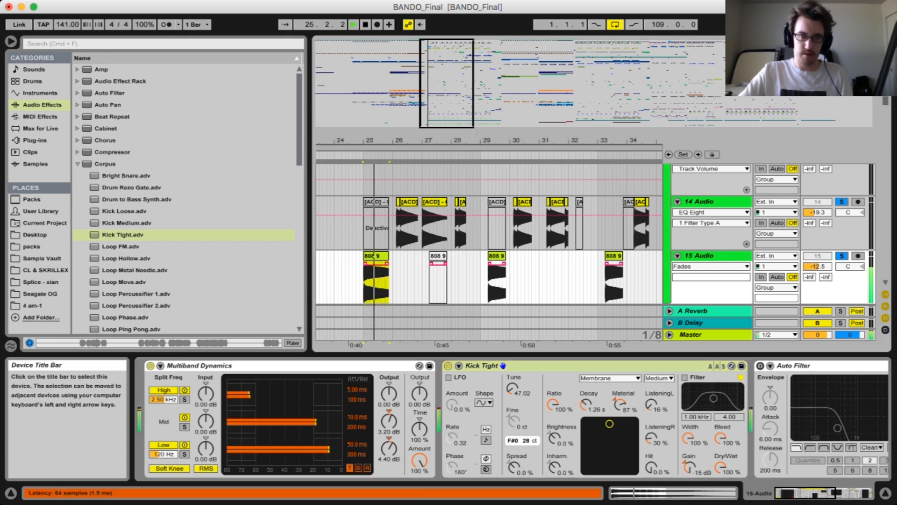
key("space")
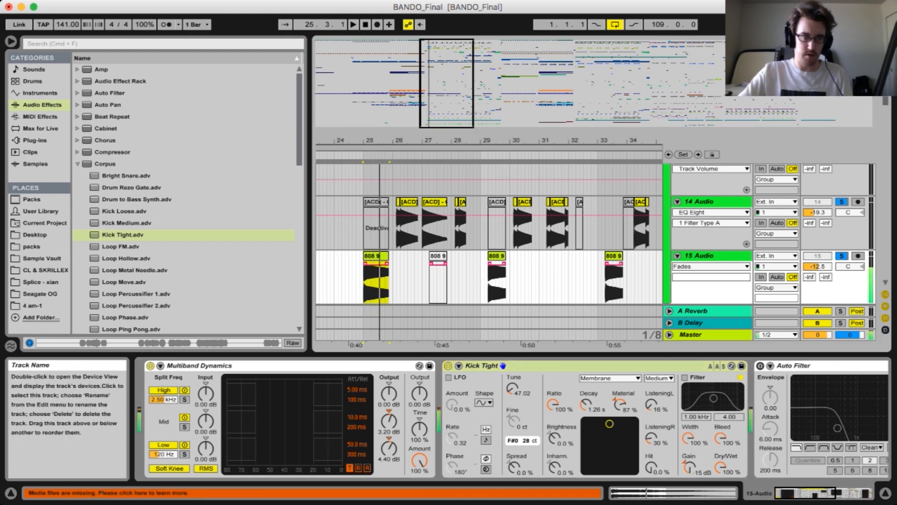
left_click(560, 365)
key("space")
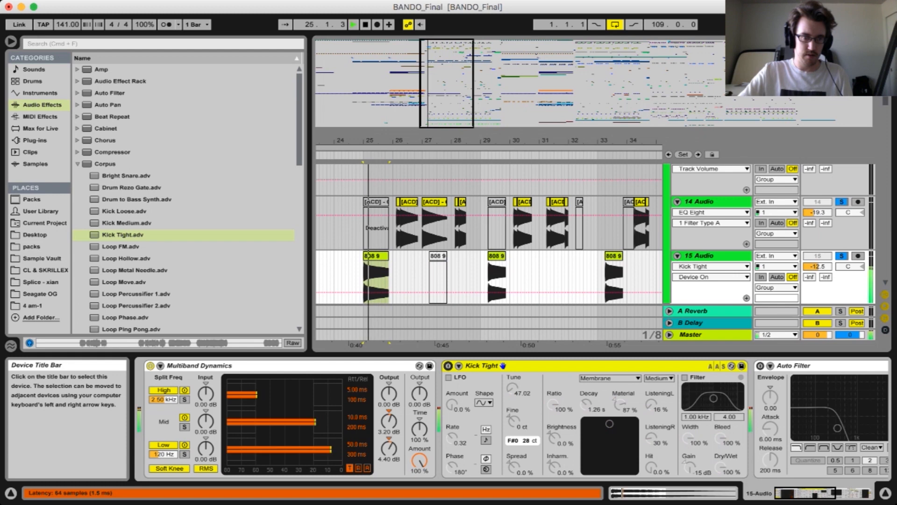
key("space")
left_click(448, 366)
key("space")
key("space")
left_click(720, 466)
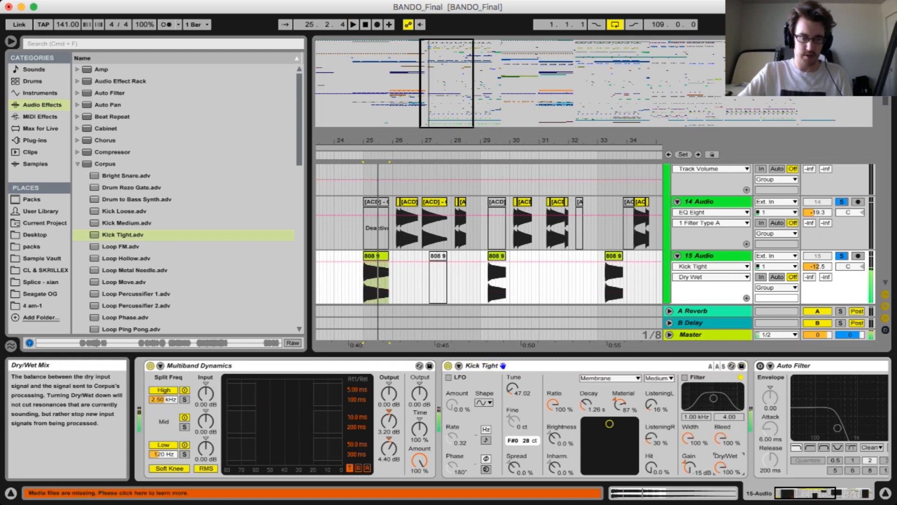
key("space")
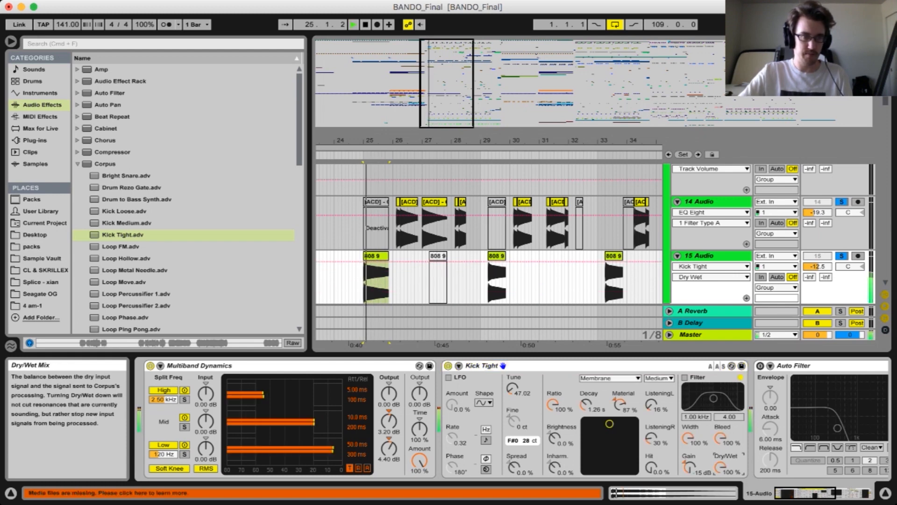
key("space")
Add Kick Tight to the 14 Audio device chain as well, placing it between Multiband Dynamics and Auto Filter
left_click(584, 366)
left_click(701, 256)
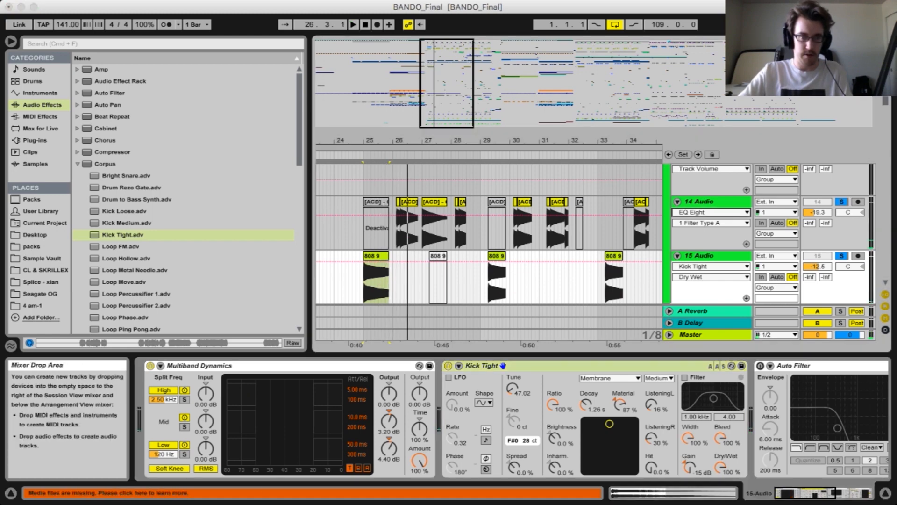
key("Up")
left_click(261, 366)
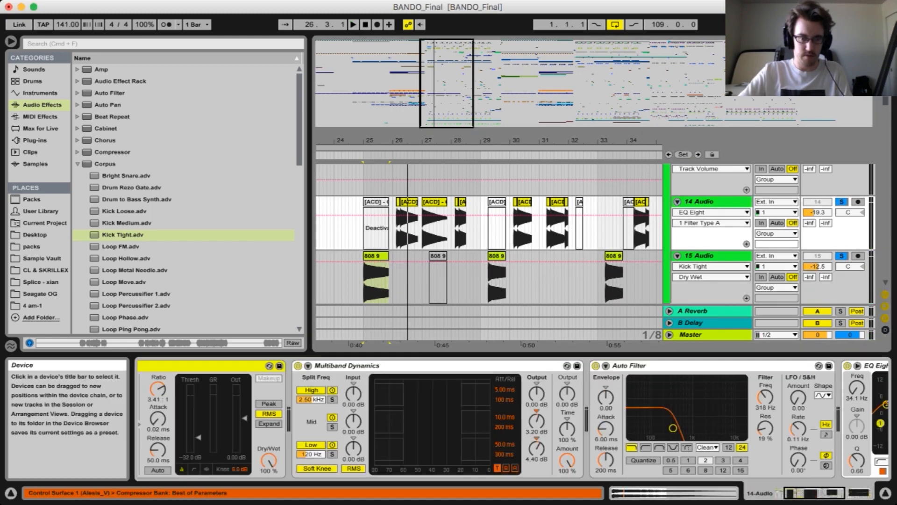
left_click(872, 366)
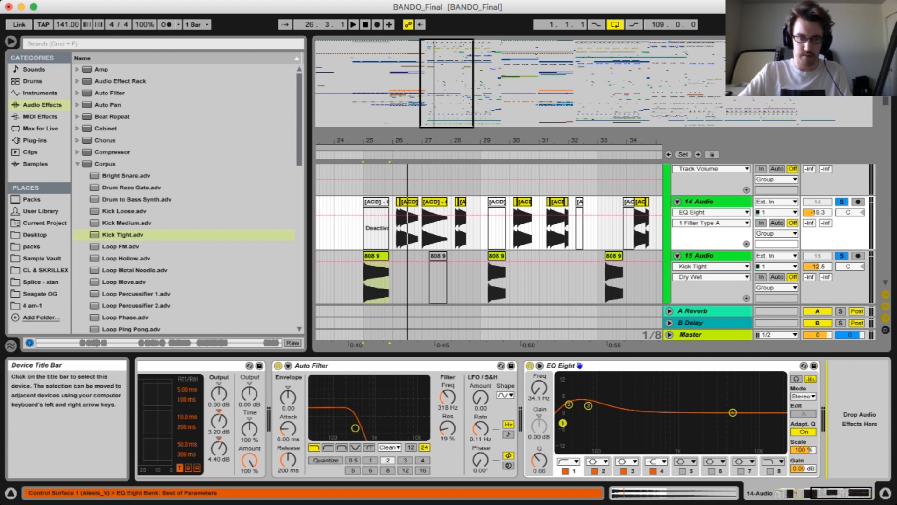
key("Return")
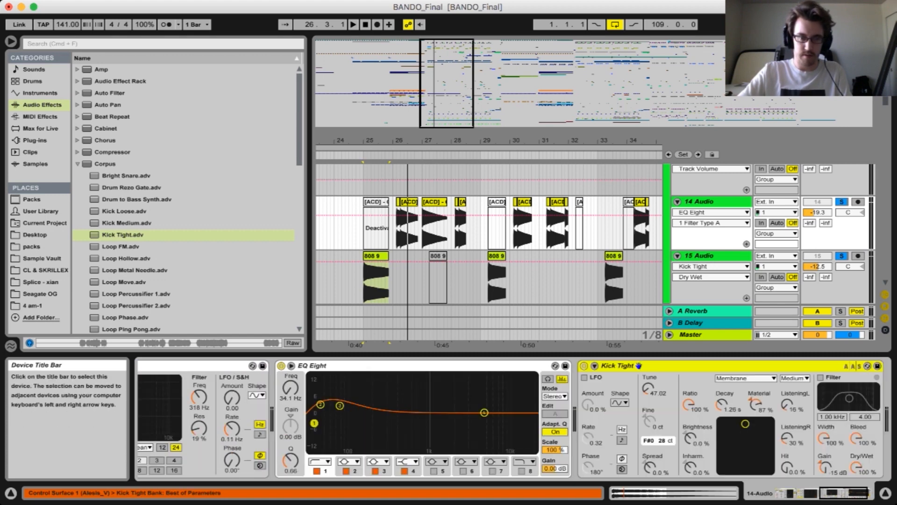
scroll(421, 420, "left", 5)
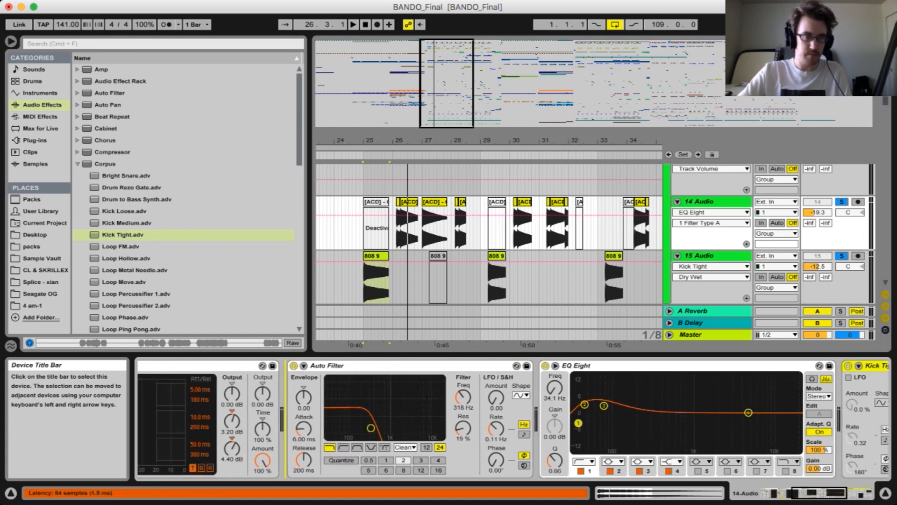
left_click_drag(869, 365, 346, 366)
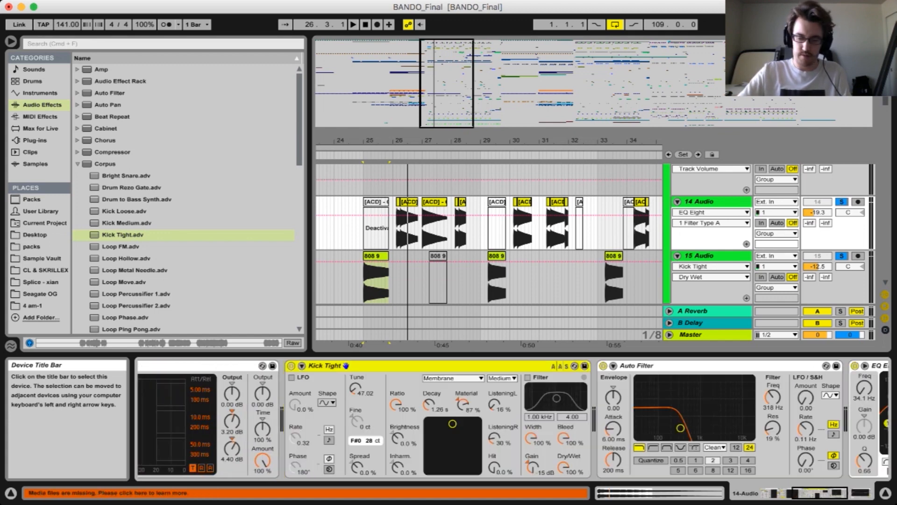
Lower the Dry/Wet of Kick Tight on 14 Audio to 42% during playback, and hide the device view
key("space")
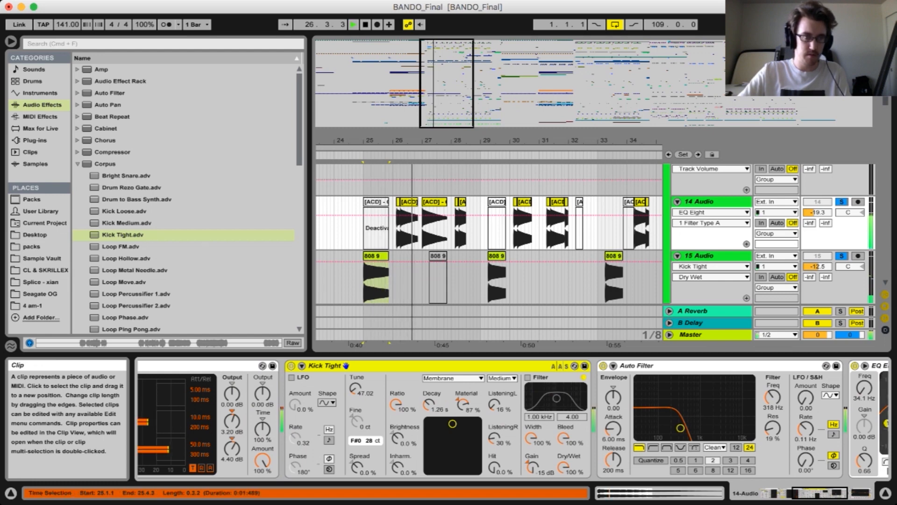
left_click_drag(564, 466, 564, 482)
key("space")
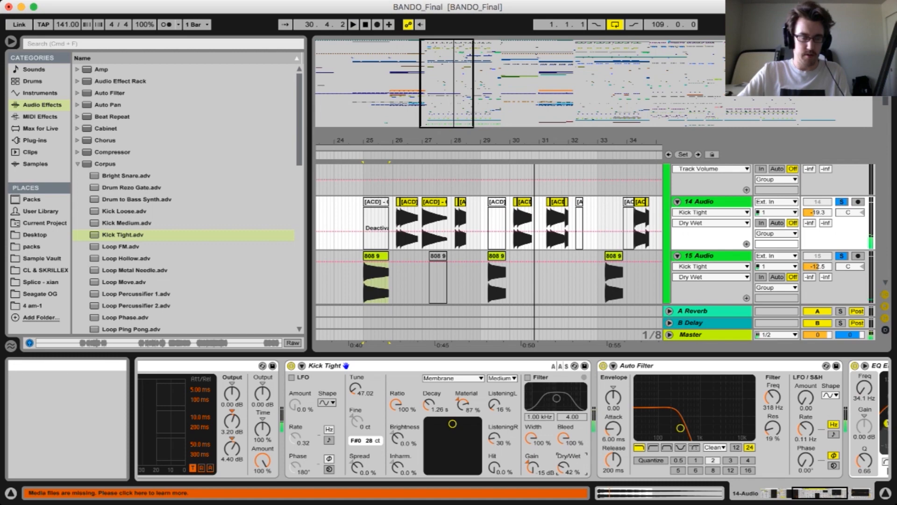
left_click(885, 493)
Unfold the Kicks group and look over its Kick1 and Kick2 clips from bar 25
scroll(535, 280, "up", 5)
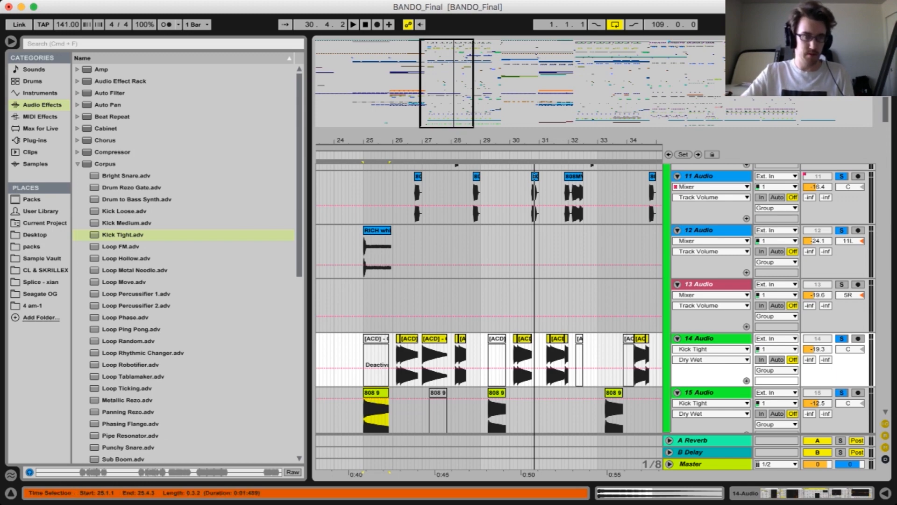
scroll(489, 299, "up", 4)
scroll(489, 299, "up", 5)
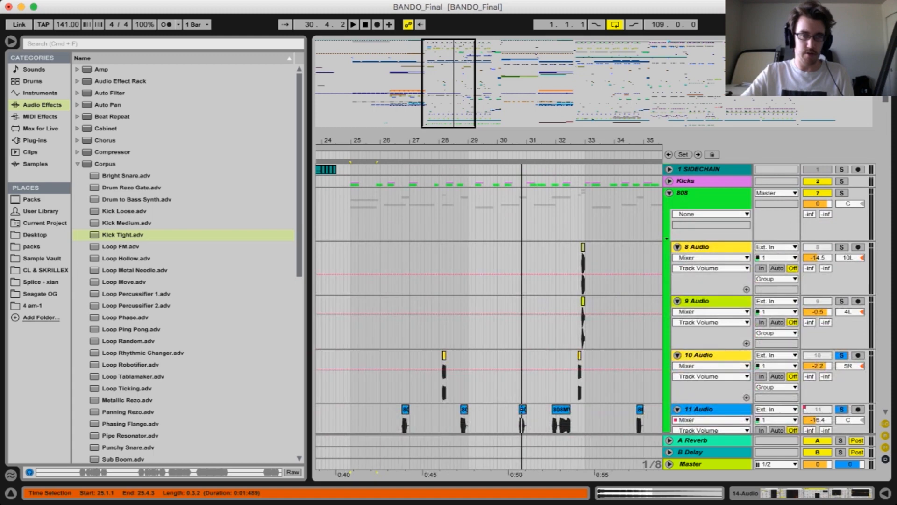
left_click(670, 182)
scroll(489, 299, "down", 5)
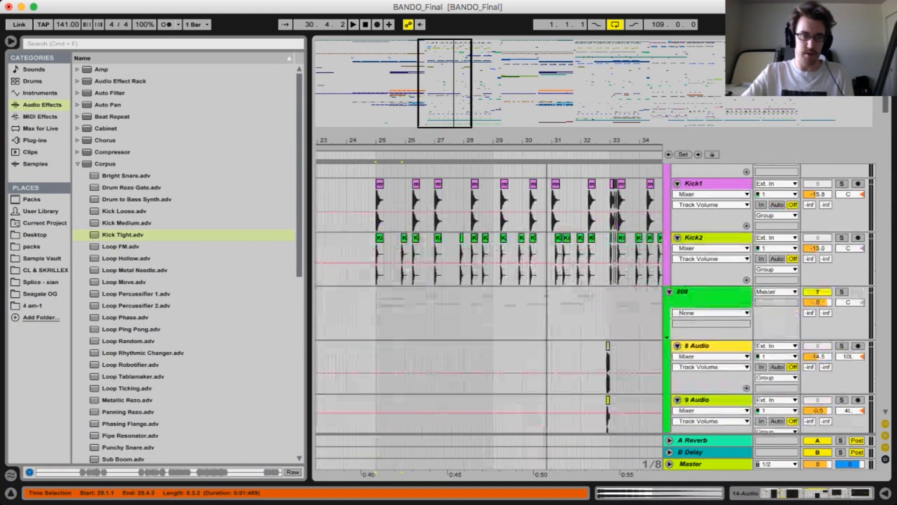
scroll(489, 299, "up", 2)
scroll(489, 299, "up", 3)
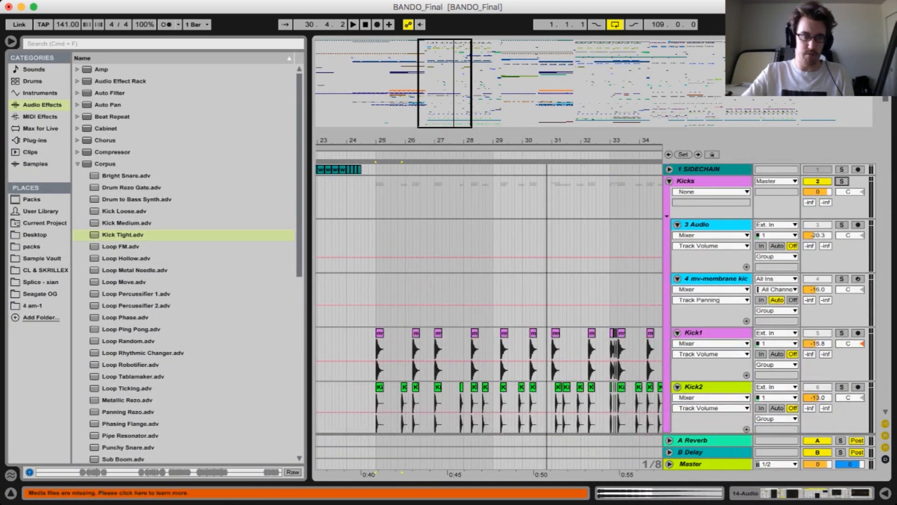
Solo the Drums group and play it from bar 25
scroll(489, 299, "down", 15)
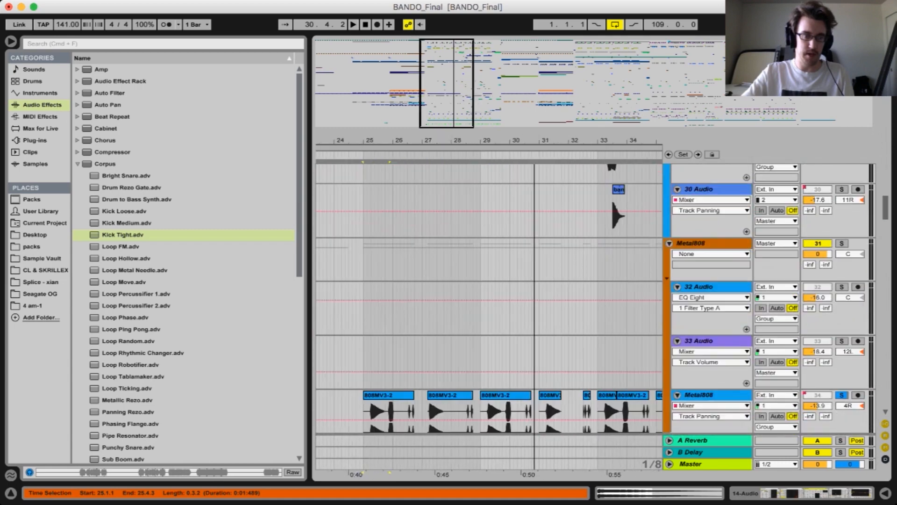
scroll(489, 299, "down", 15)
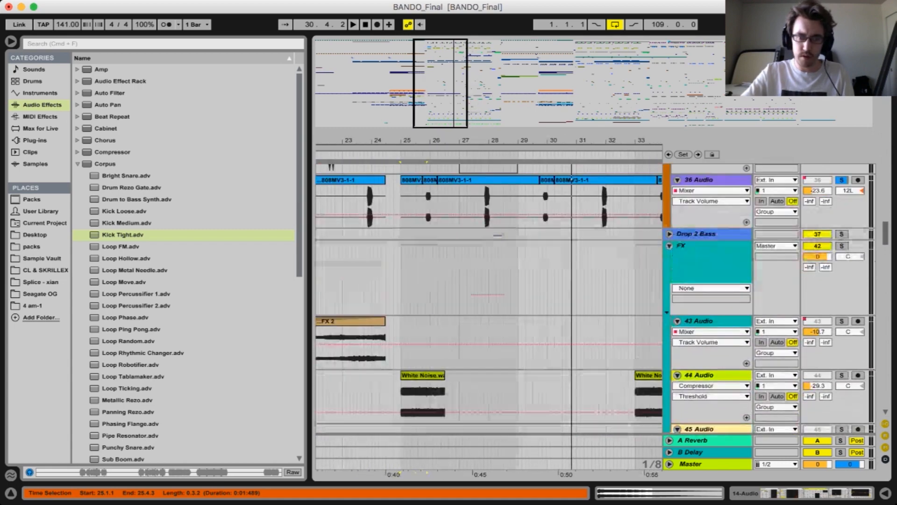
scroll(489, 299, "down", 15)
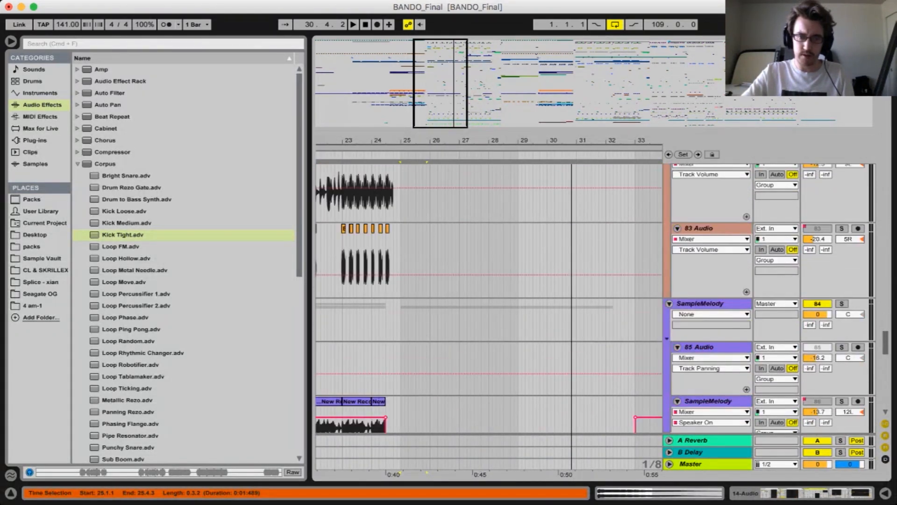
scroll(489, 299, "down", 15)
scroll(489, 299, "up", 3)
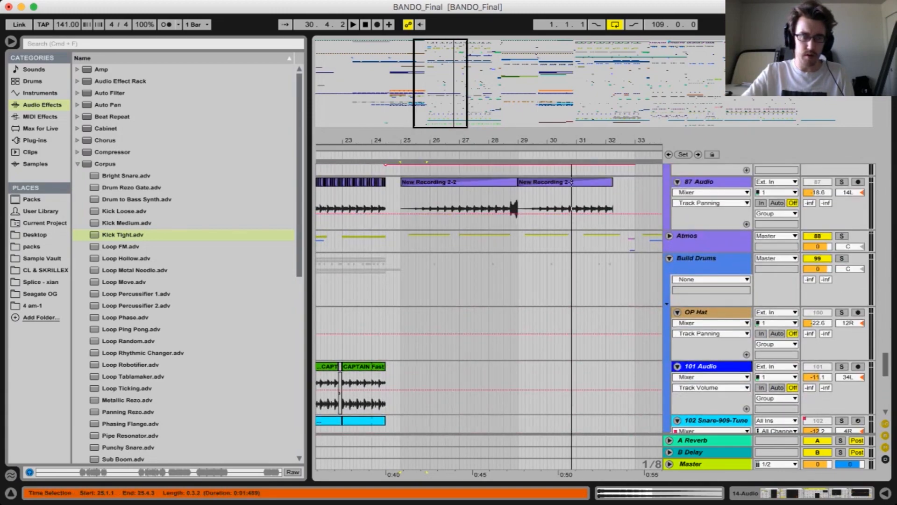
scroll(489, 299, "down", 12)
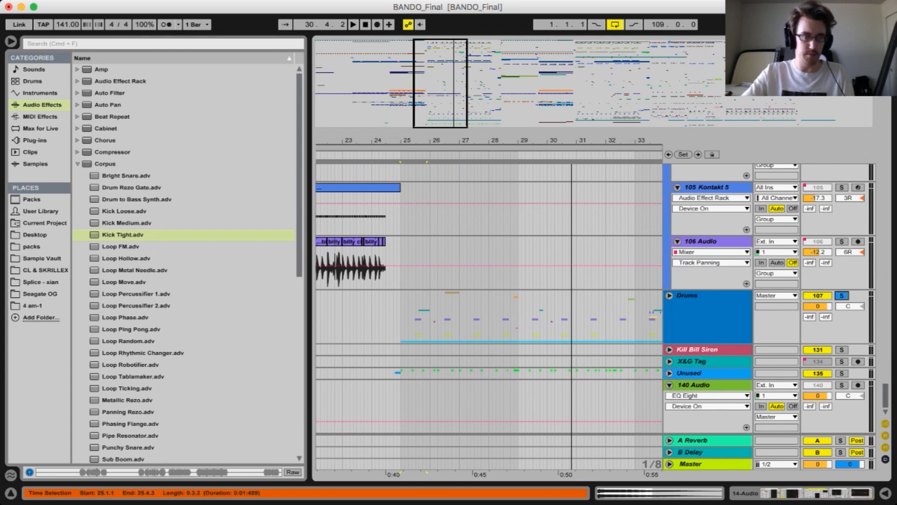
left_click(401, 274)
key("space")
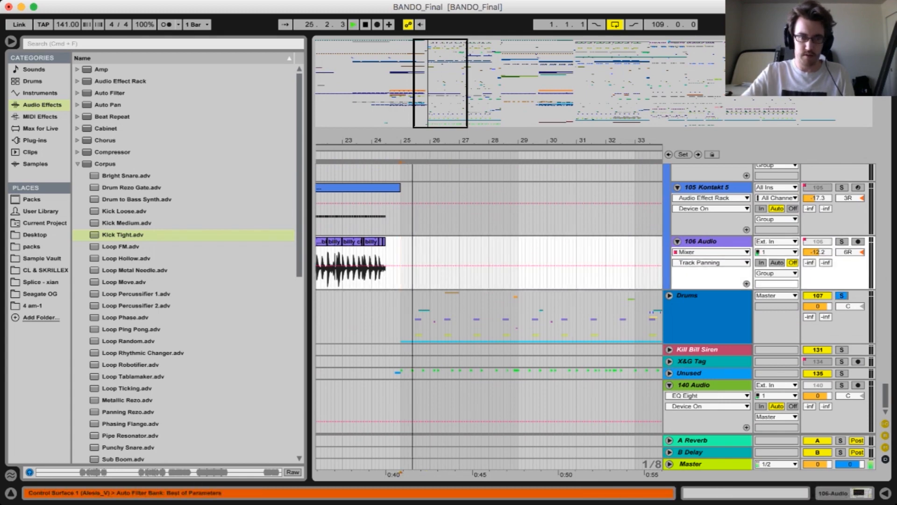
Unfold the Drums group, look over its individual tracks during playback, and stop the playback
scroll(489, 299, "down", 10)
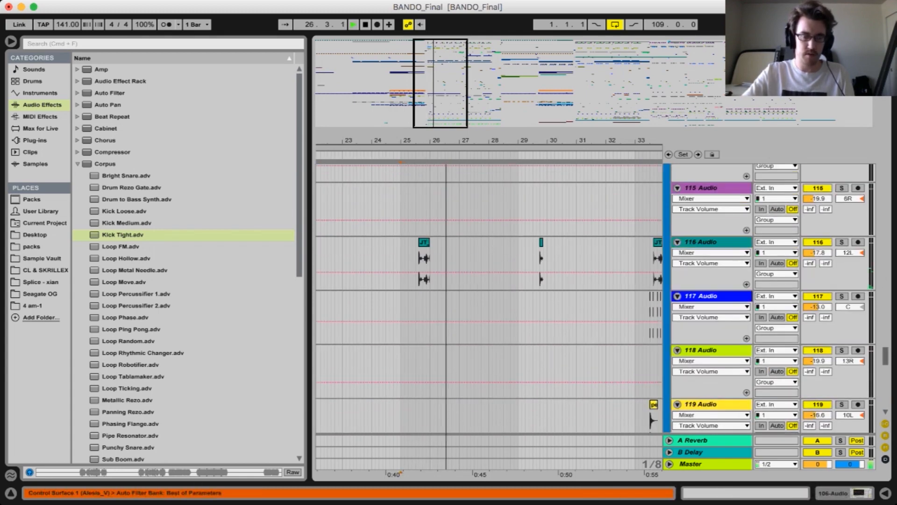
scroll(490, 299, "up", 6)
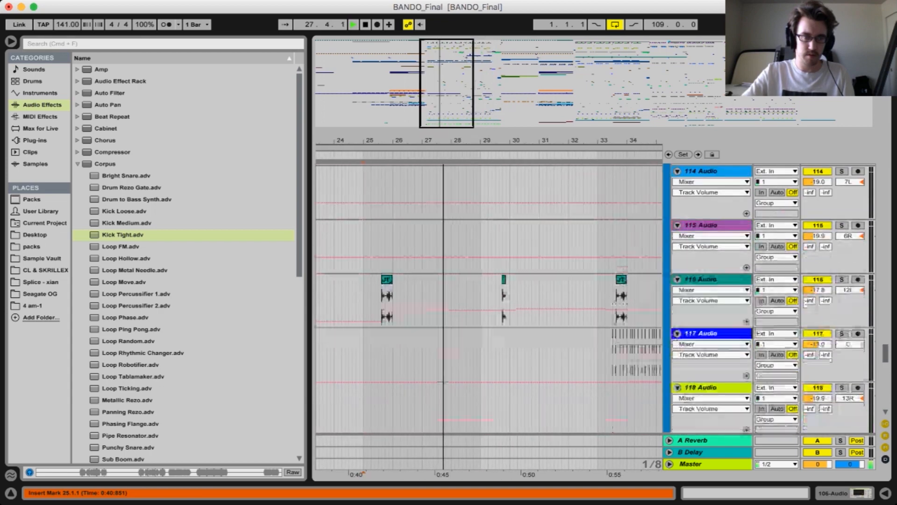
scroll(489, 299, "up", 5)
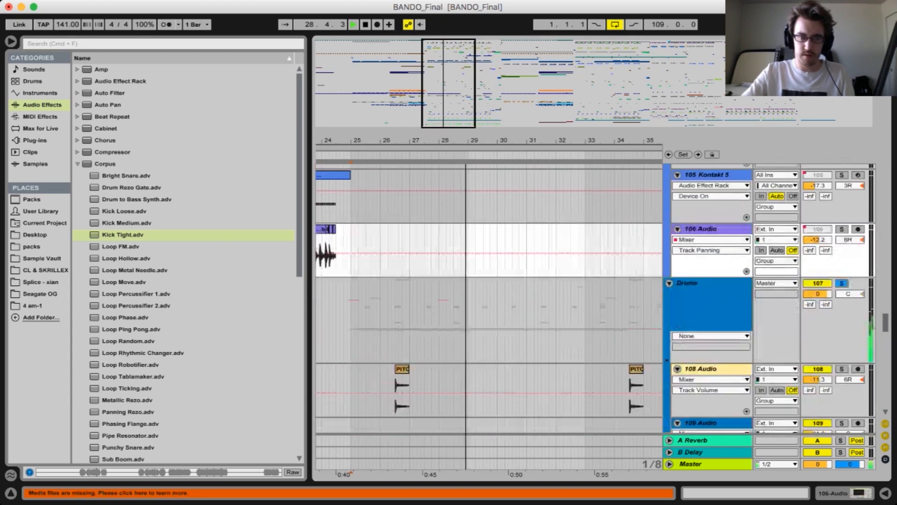
key("space")
left_click(841, 271)
scroll(490, 299, "down", 4)
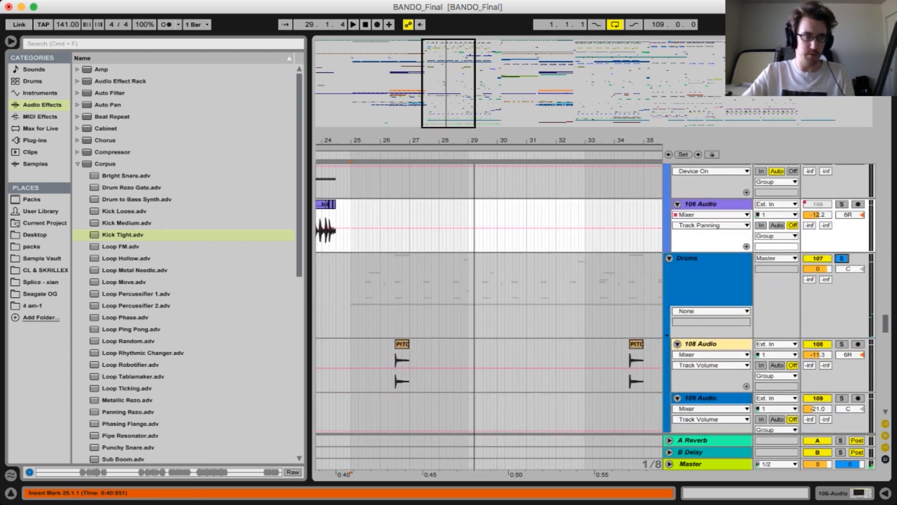
Select the PITCH Duo Snap clip on 108 Audio and hide the browser to view more of the drum arrangement
left_click(364, 210)
scroll(364, 210, "down", 1)
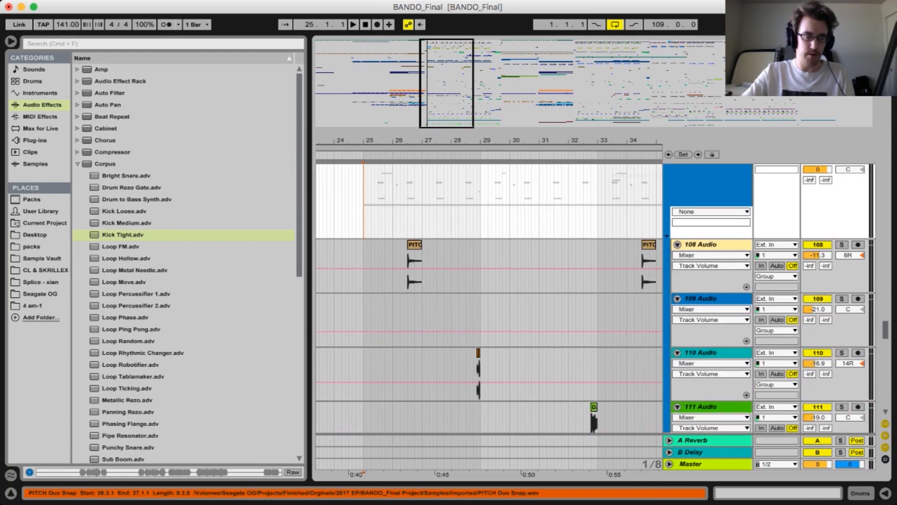
left_click(414, 244)
scroll(414, 245, "down", 4)
scroll(414, 245, "left", 2)
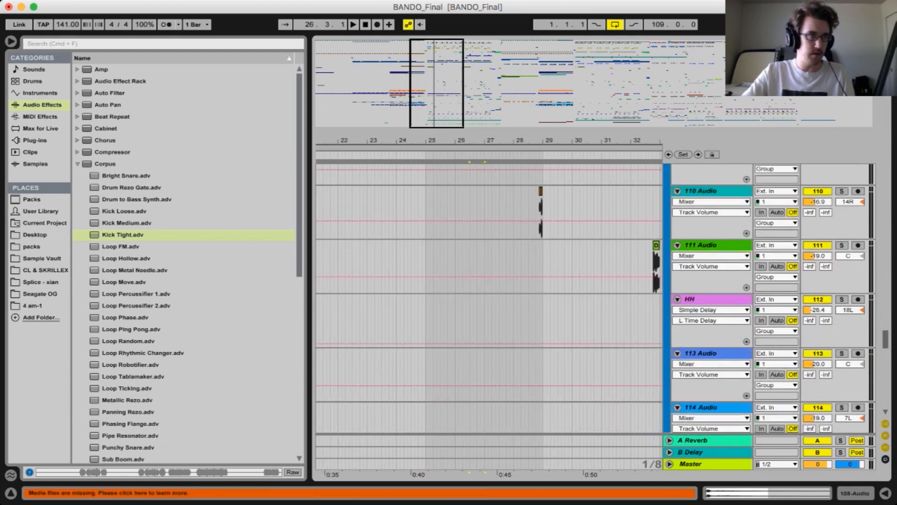
left_click(10, 41)
scroll(343, 299, "down", 4)
scroll(343, 299, "left", 4)
scroll(343, 299, "right", 3)
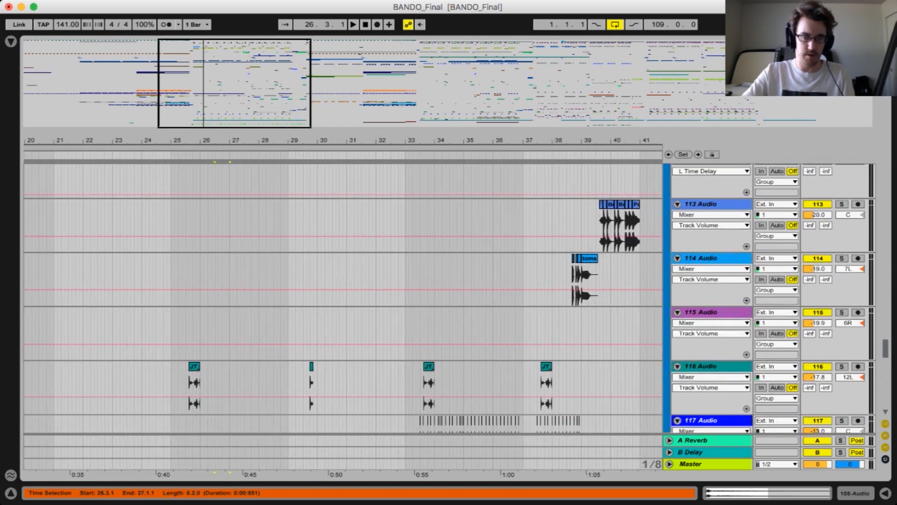
scroll(342, 299, "up", 5)
scroll(343, 299, "left", 3)
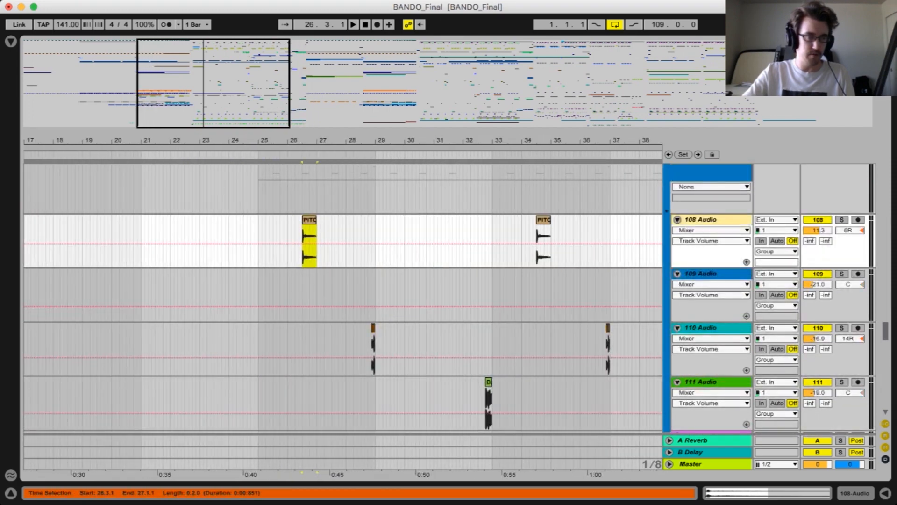
Play the soloed drums from bar 25 and examine the Drums group's tracks from 108 Audio through 130 Percussion
left_click(263, 243)
key("space")
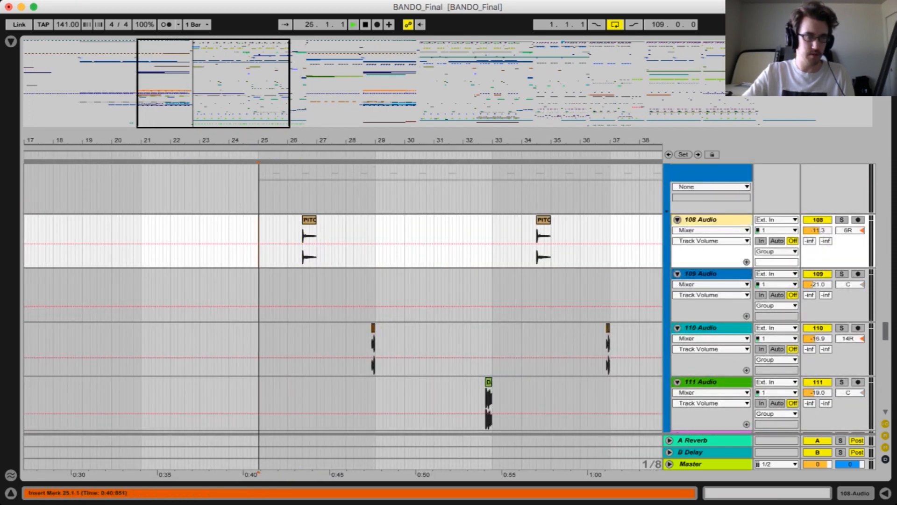
scroll(343, 299, "down", 5)
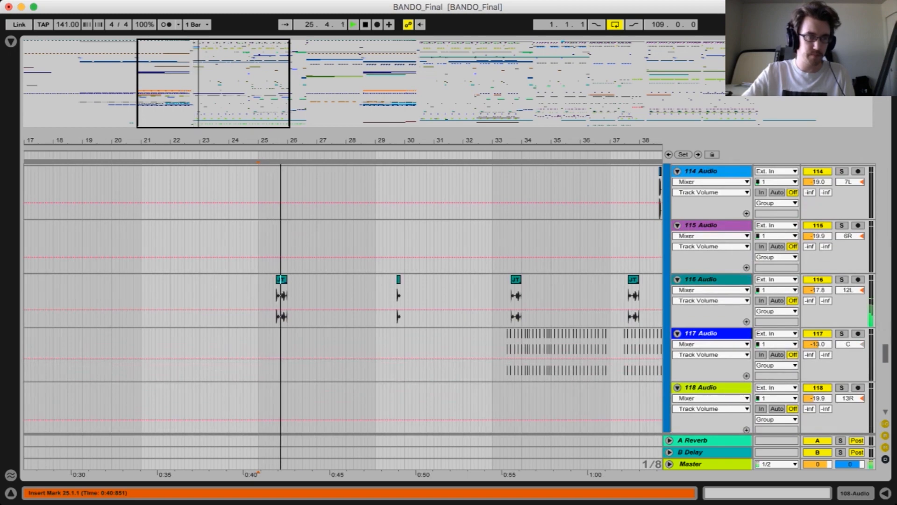
scroll(273, 280, "up", 5)
scroll(343, 299, "down", 10)
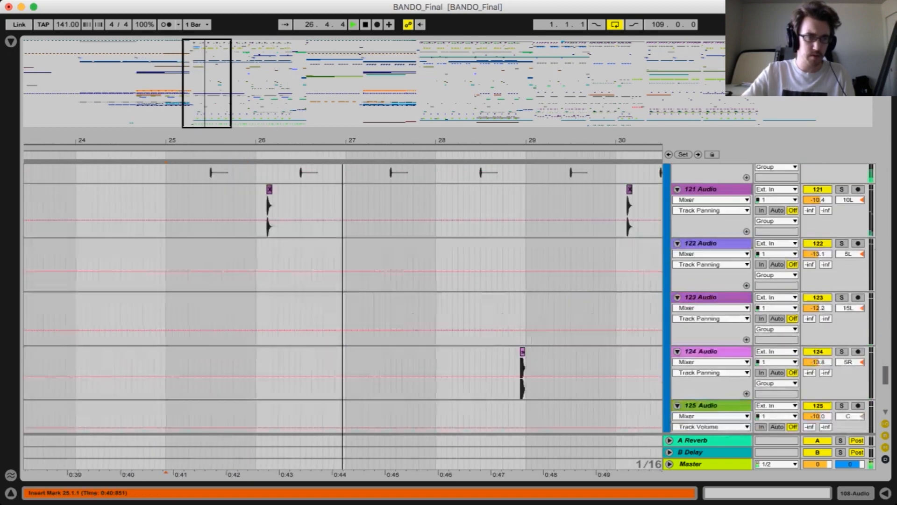
scroll(343, 299, "up", 4)
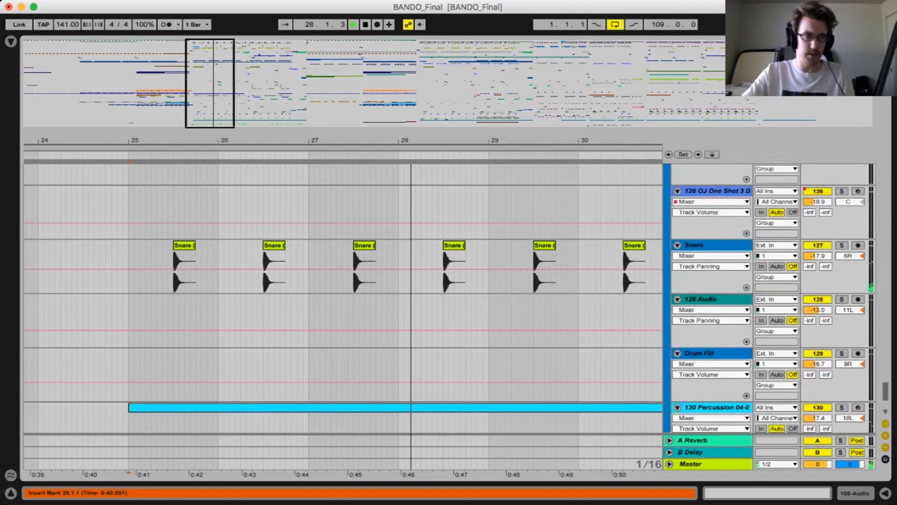
scroll(343, 299, "right", 2)
scroll(343, 299, "down", 5)
scroll(343, 299, "right", 3)
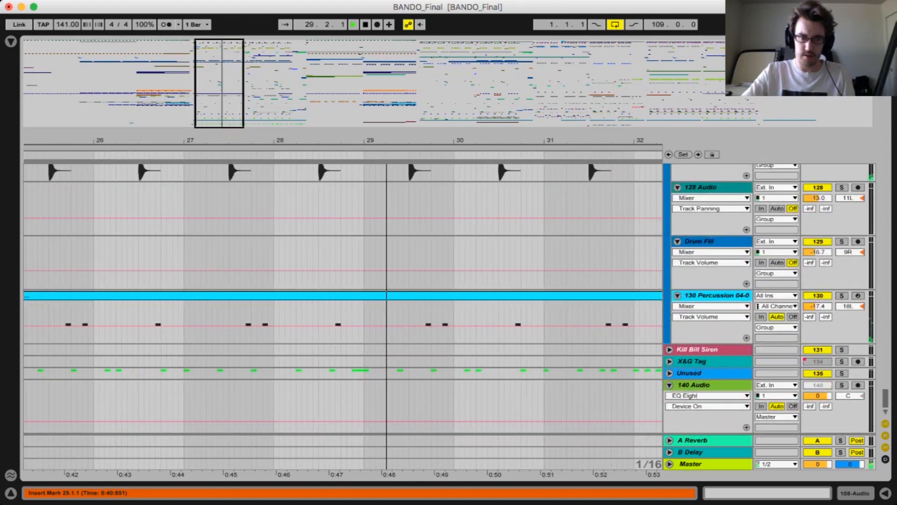
scroll(343, 299, "up", 10)
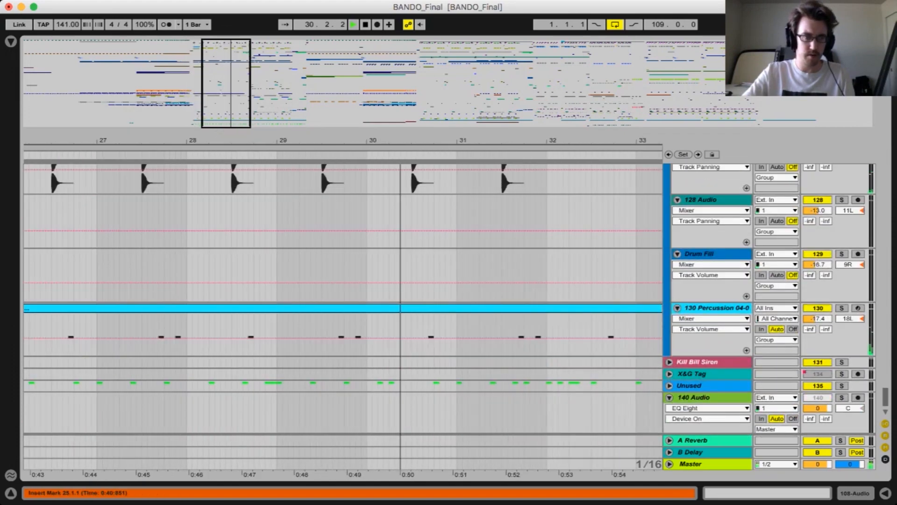
scroll(343, 299, "up", 15)
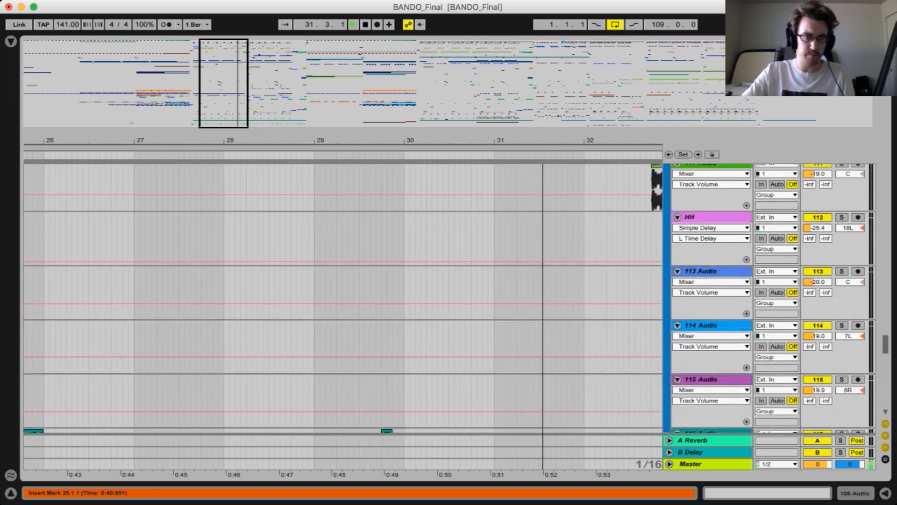
Unfold and solo the Atmos group, and play it from bar 25
scroll(343, 299, "up", 10)
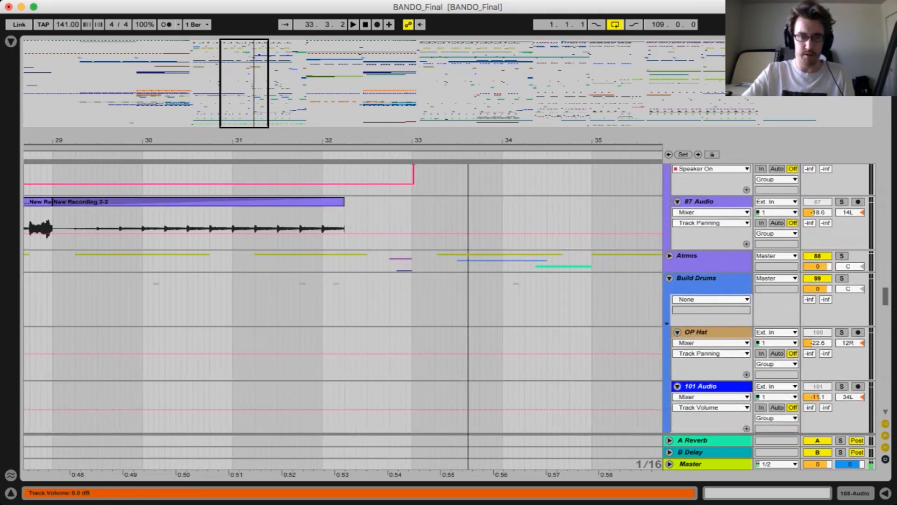
left_click(670, 255)
scroll(343, 299, "down", 3)
scroll(343, 299, "left", 5)
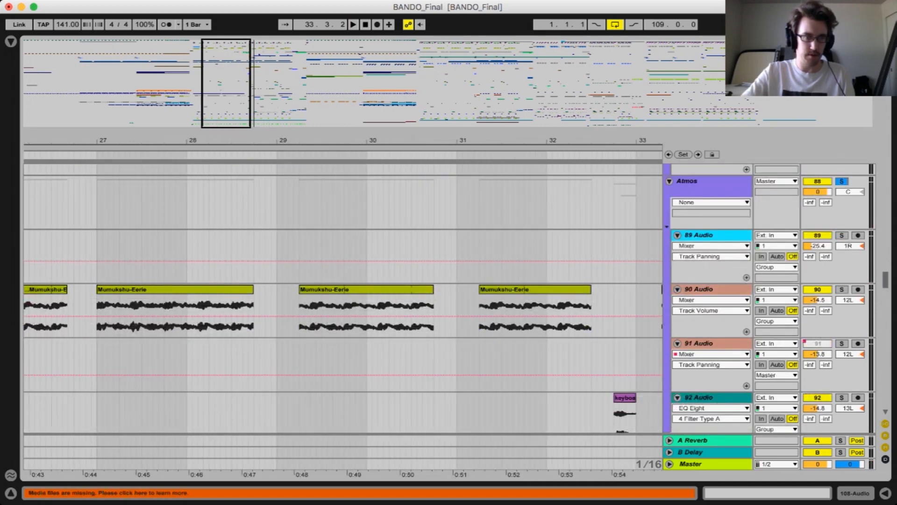
scroll(376, 309, "down", 8)
left_click(312, 256)
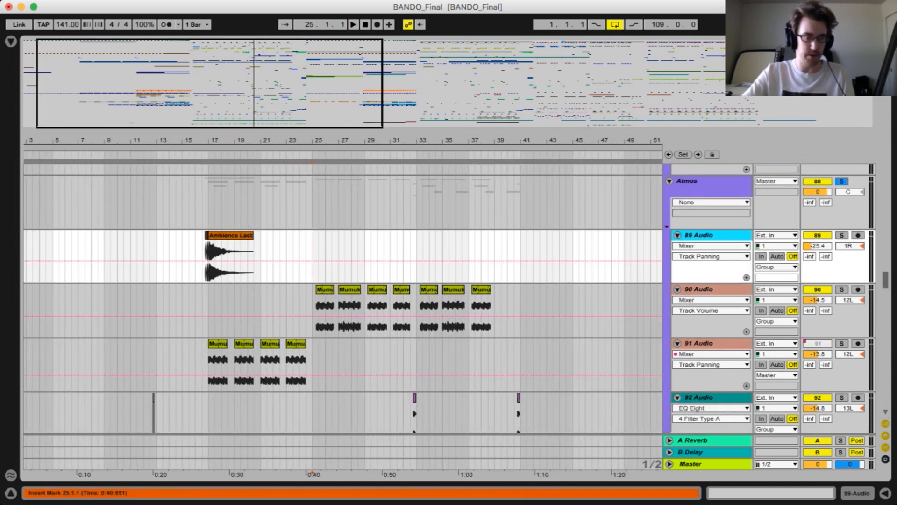
key("space")
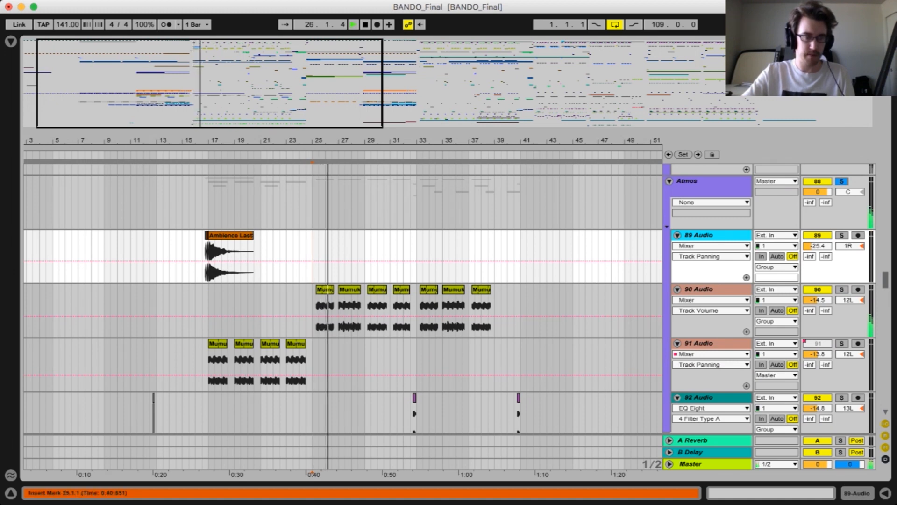
Open the Mumukshu-Eerie clip at bar 27 on 90 Audio, locate its sample in the project's Consolidate folder, and hide the clip view
double_click(350, 290)
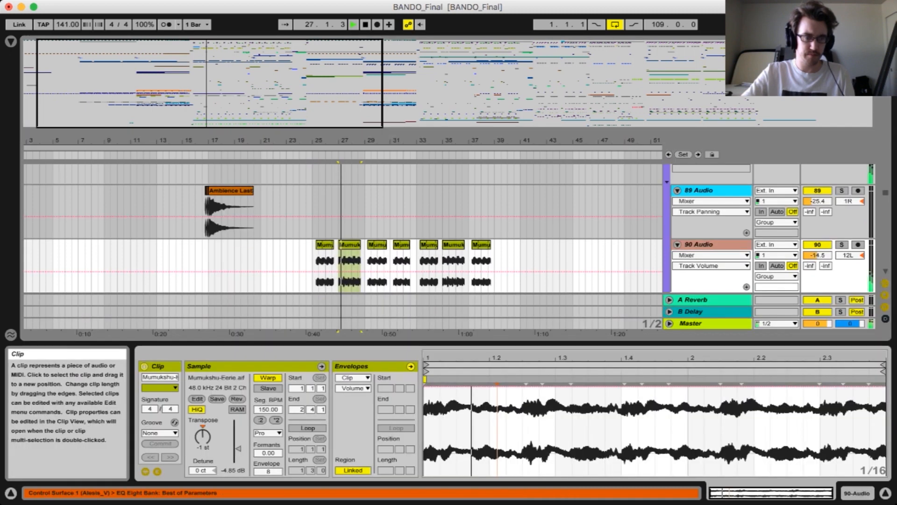
key("space")
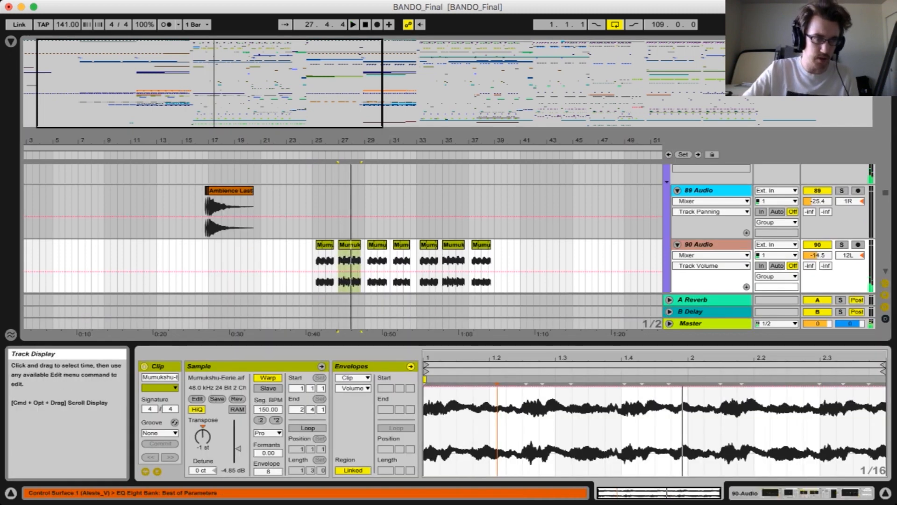
key("super+Tab")
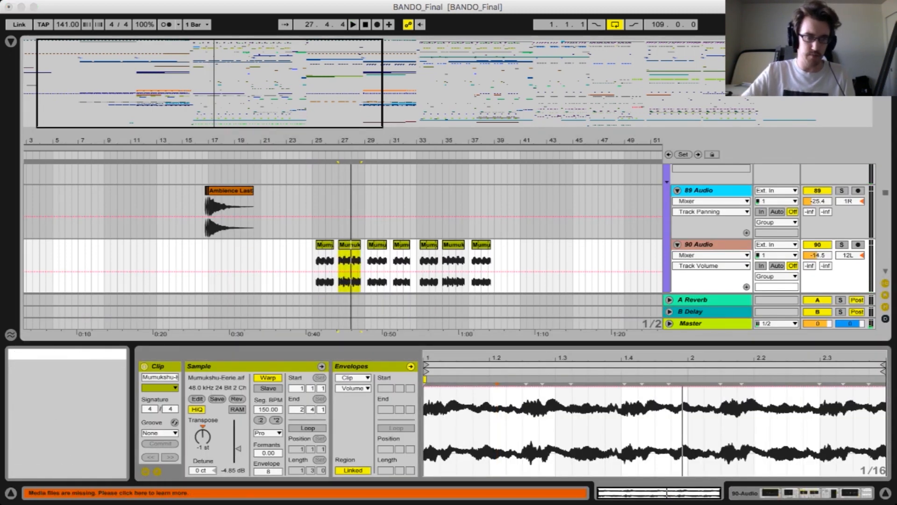
key("super+alt+b")
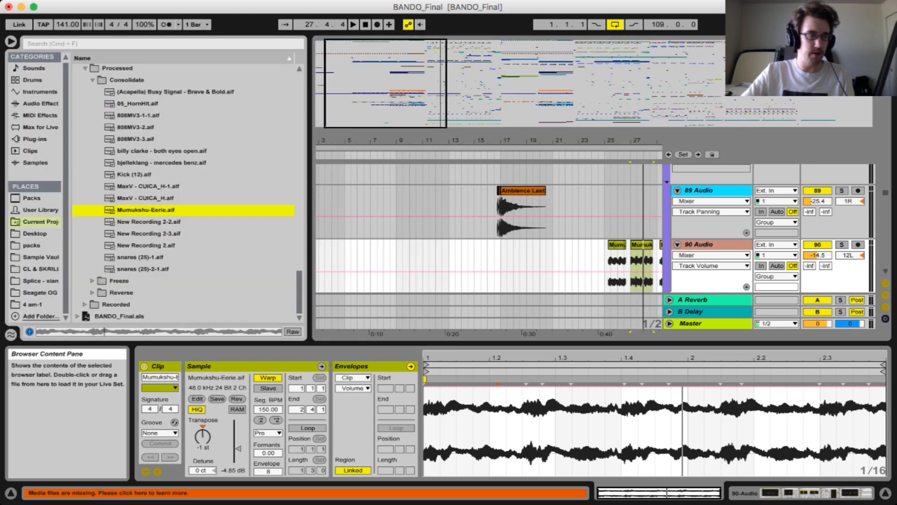
left_click(885, 493)
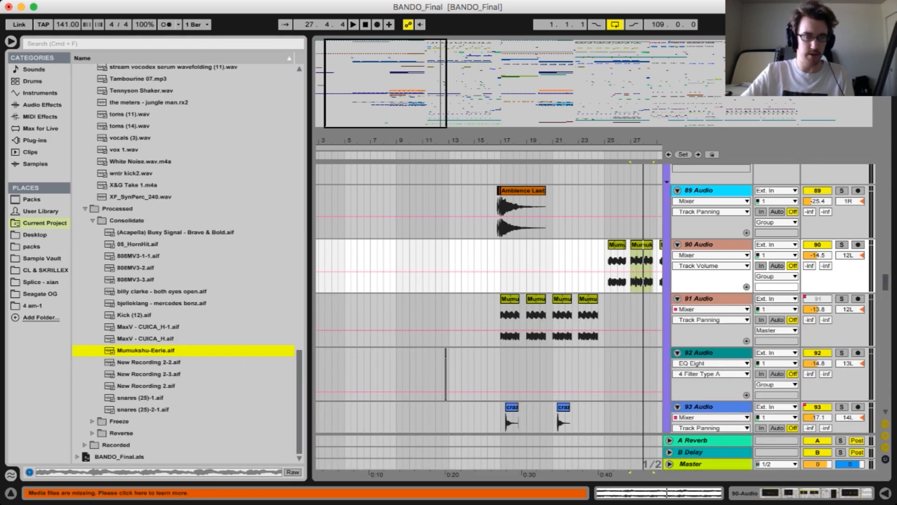
Solo 87 Audio in the SampleMelody group and play its New Recording 2-2 clip from bar 25
left_click_drag(608, 364, 594, 365)
scroll(488, 299, "right", 4)
scroll(489, 299, "up", 5)
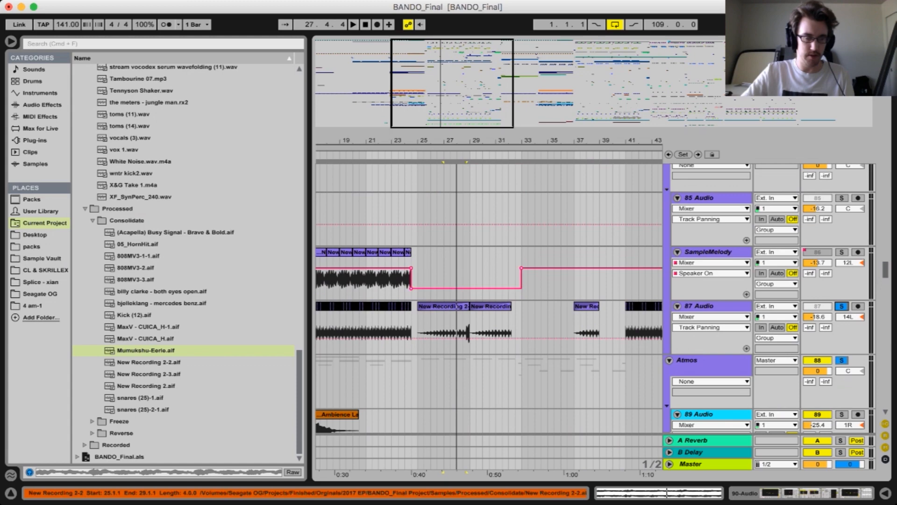
left_click(457, 306)
key("space")
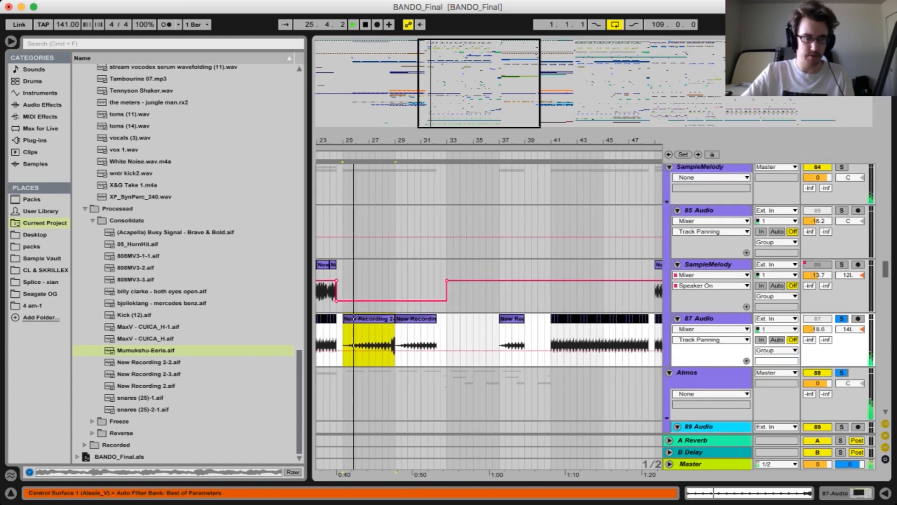
Solo 81 Audio in the Baille Funk Build group during playback and look over the effect tracks above it
scroll(489, 299, "up", 5)
scroll(489, 299, "left", 1)
scroll(489, 299, "up", 4)
scroll(488, 299, "left", 1)
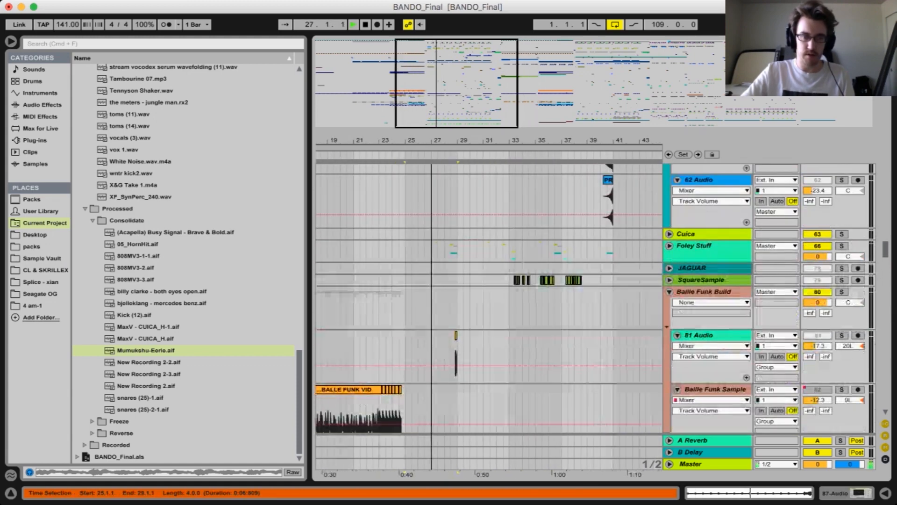
left_click(842, 335)
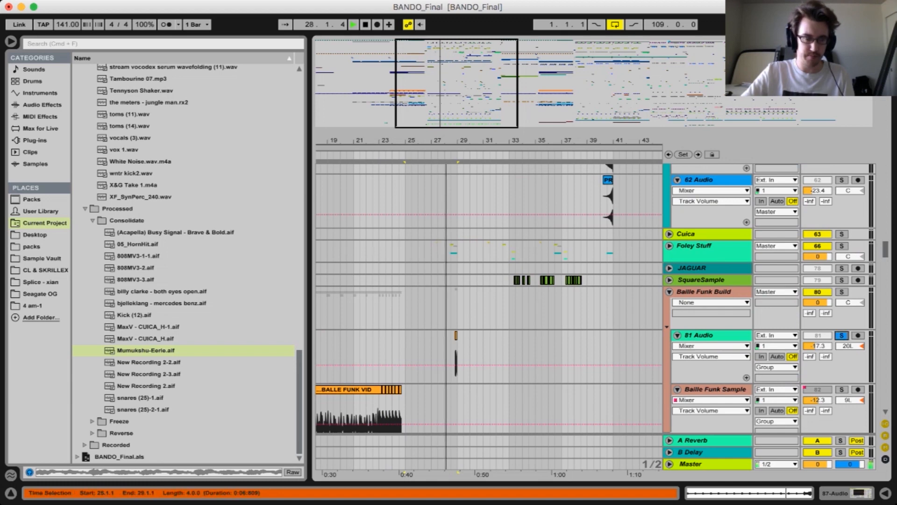
scroll(489, 299, "up", 4)
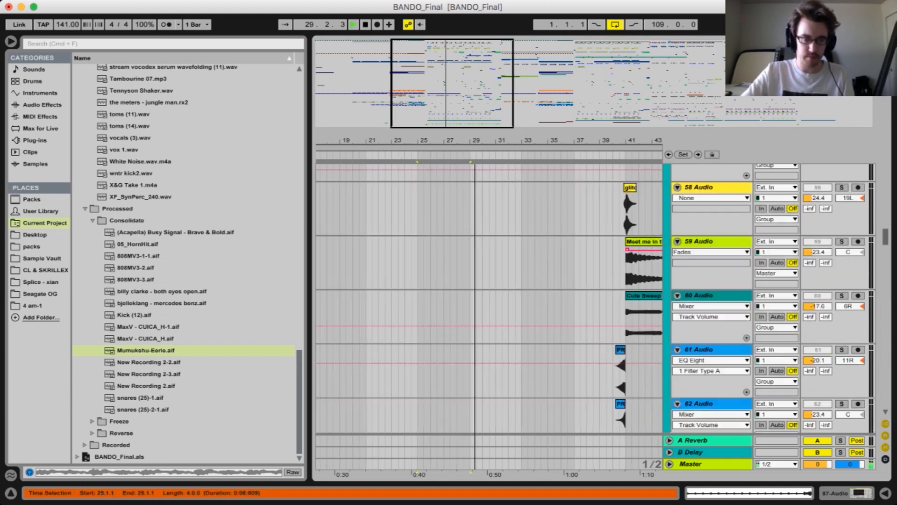
Solo the SquareSample track and play its clips from 33.2
left_click(670, 355)
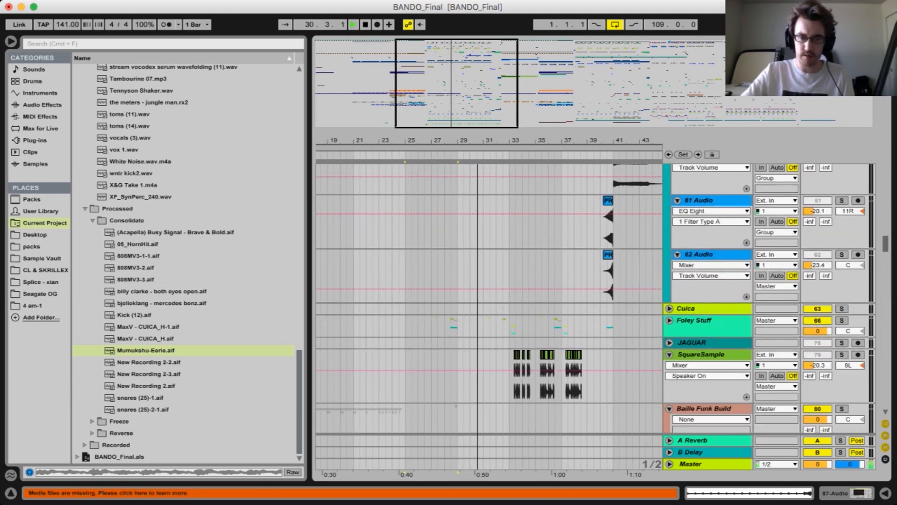
left_click(842, 355)
key("space")
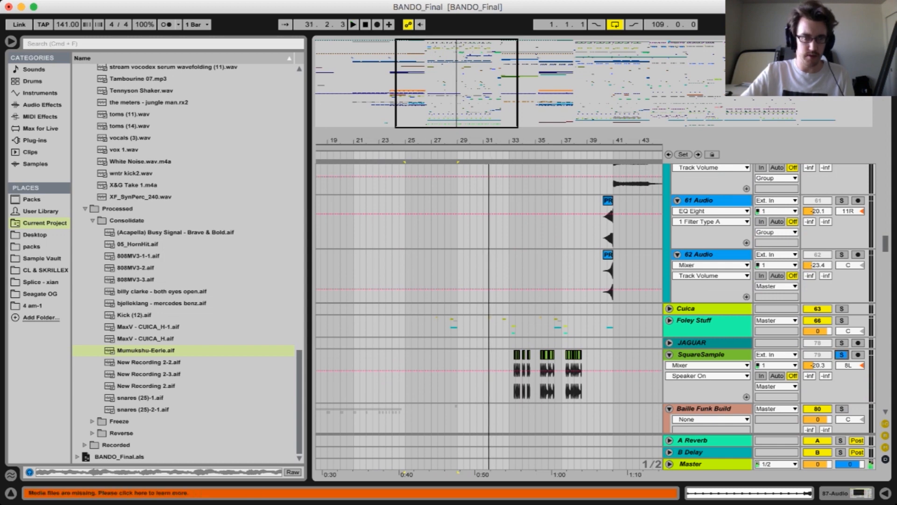
left_click_drag(521, 140, 521, 168)
scroll(521, 299, "right", 4)
scroll(521, 299, "down", 2)
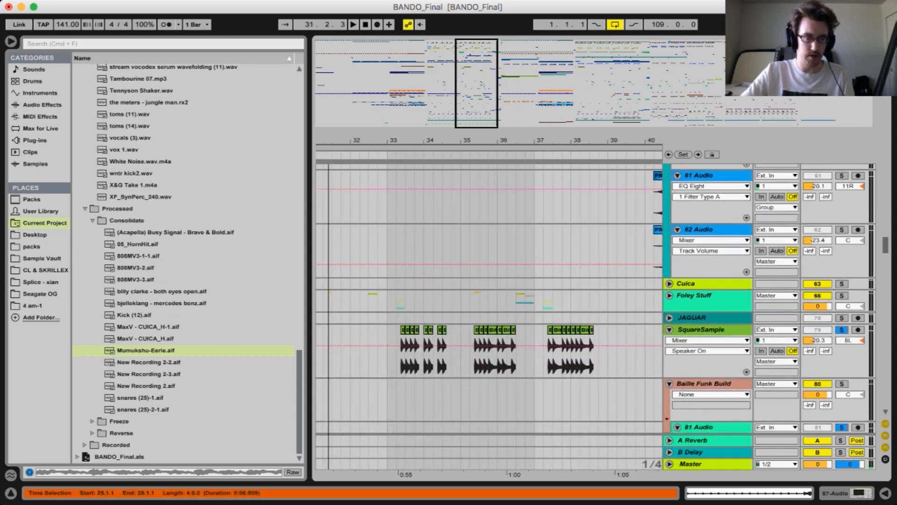
left_click(397, 353)
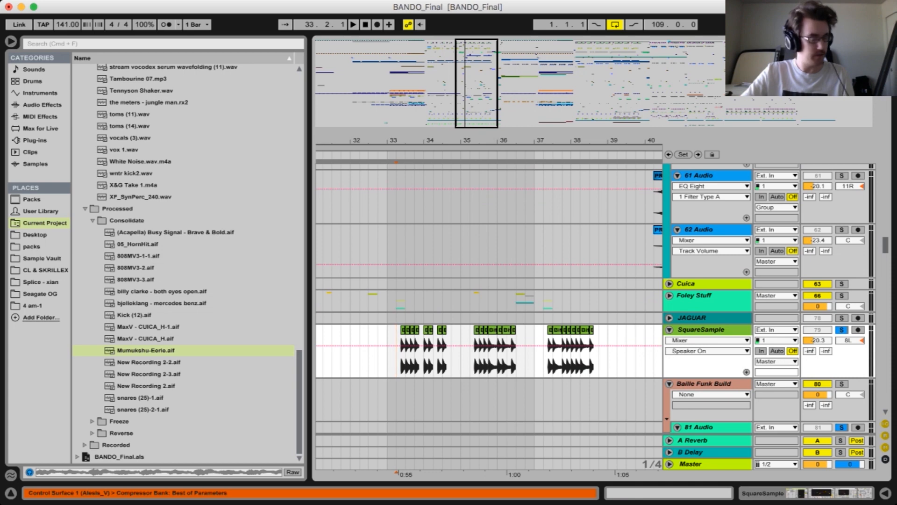
key("space")
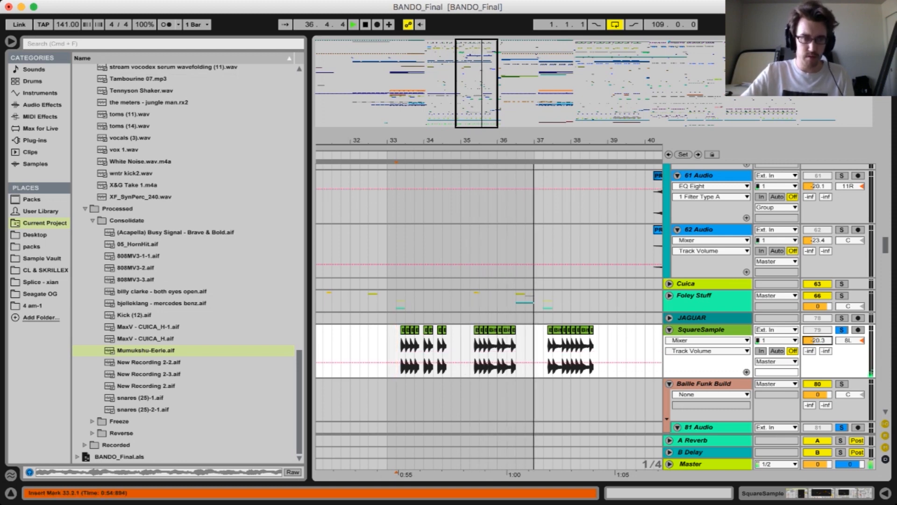
key("space")
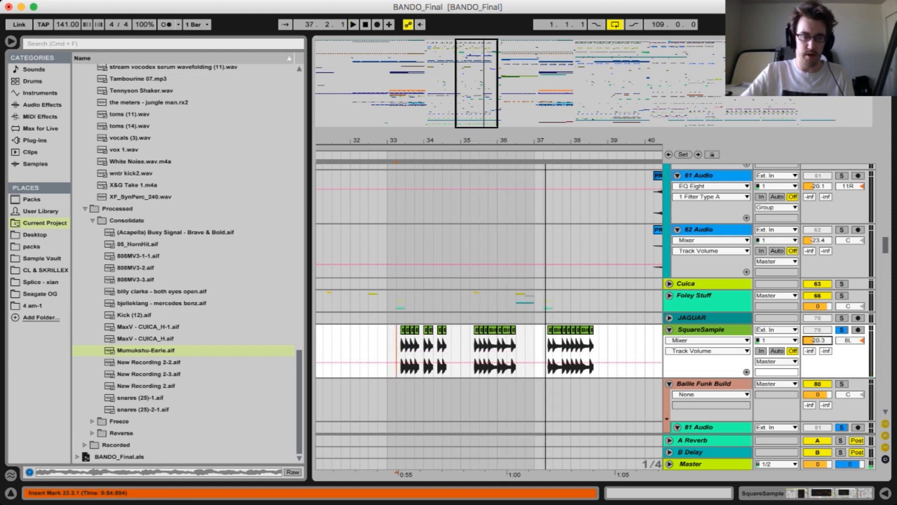
Unfold and solo the Foley Stuff group, and play it from the 67 Audio clip at bar 35
scroll(595, 317, "up", 1)
left_click(669, 308)
scroll(670, 308, "down", 6)
scroll(669, 308, "left", 2)
scroll(669, 308, "up", 1)
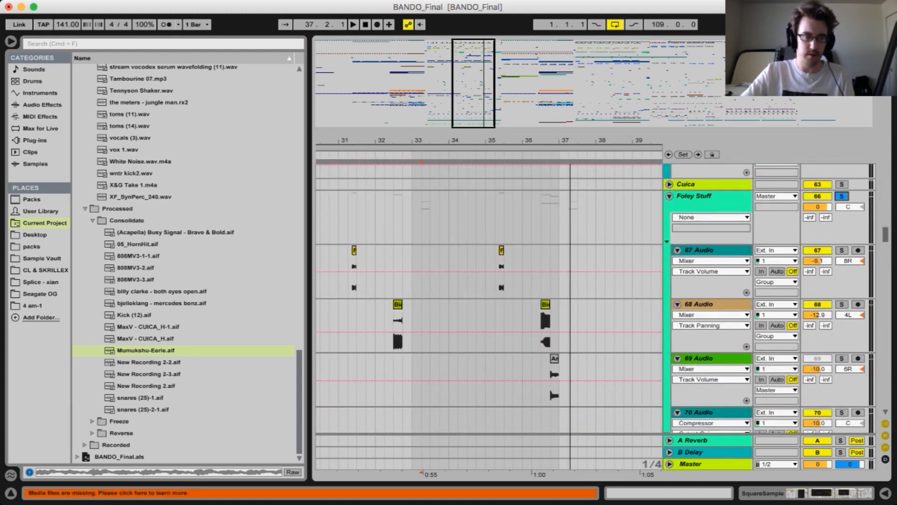
left_click(495, 281)
key("space")
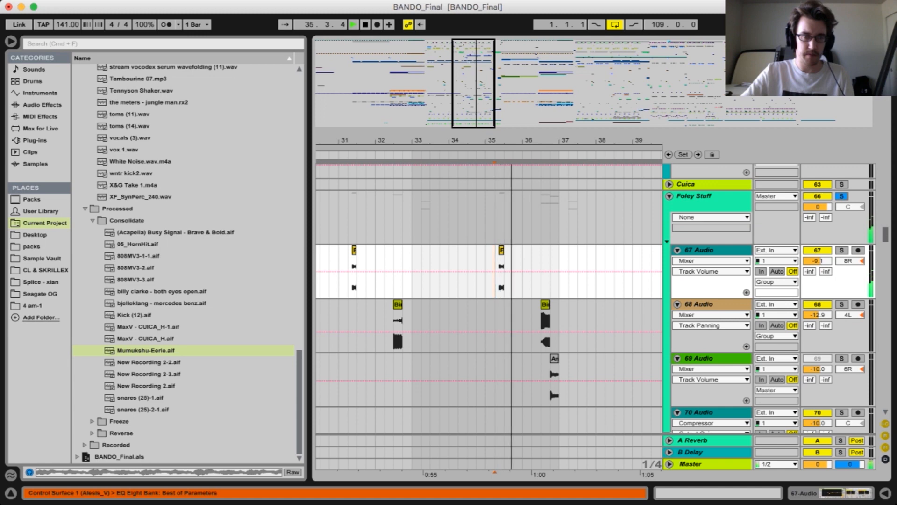
scroll(495, 281, "down", 3)
scroll(495, 281, "right", 3)
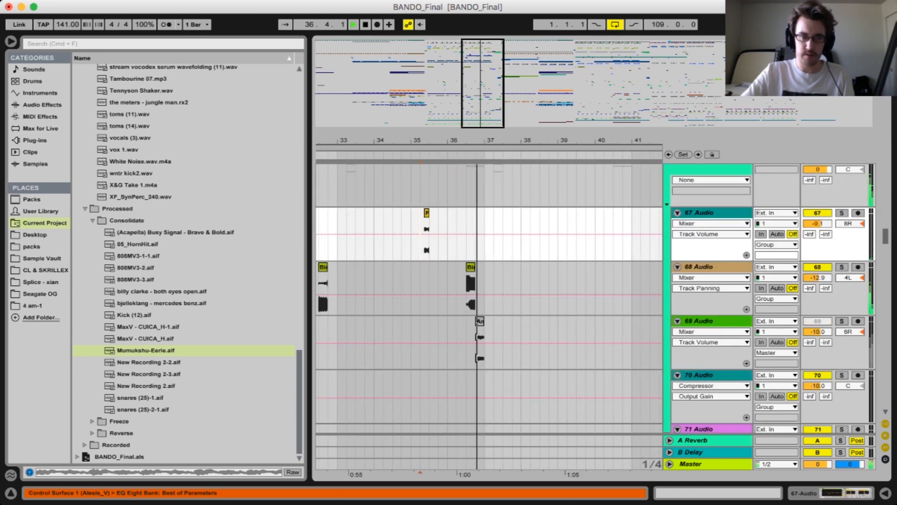
Solo the Metal808 group and play its 808MV3 clips from bar 33
scroll(494, 282, "up", 20)
scroll(494, 281, "left", 2)
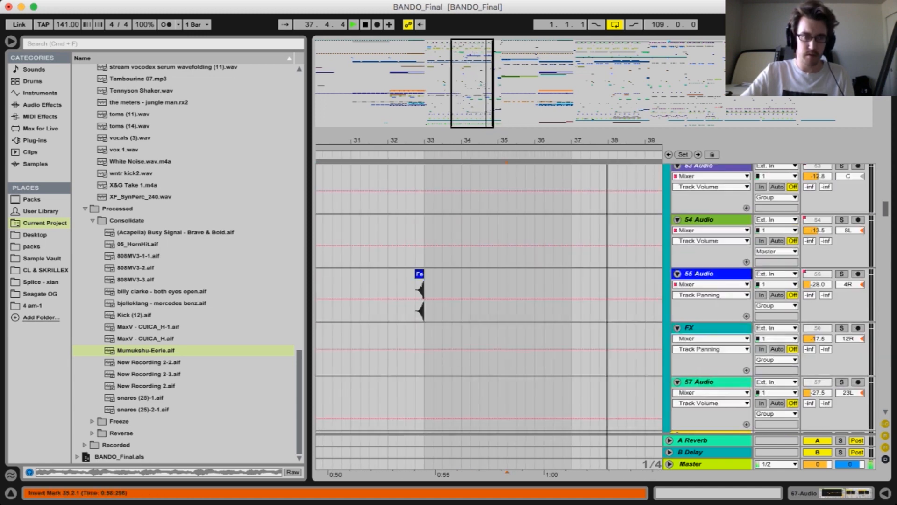
scroll(495, 281, "up", 20)
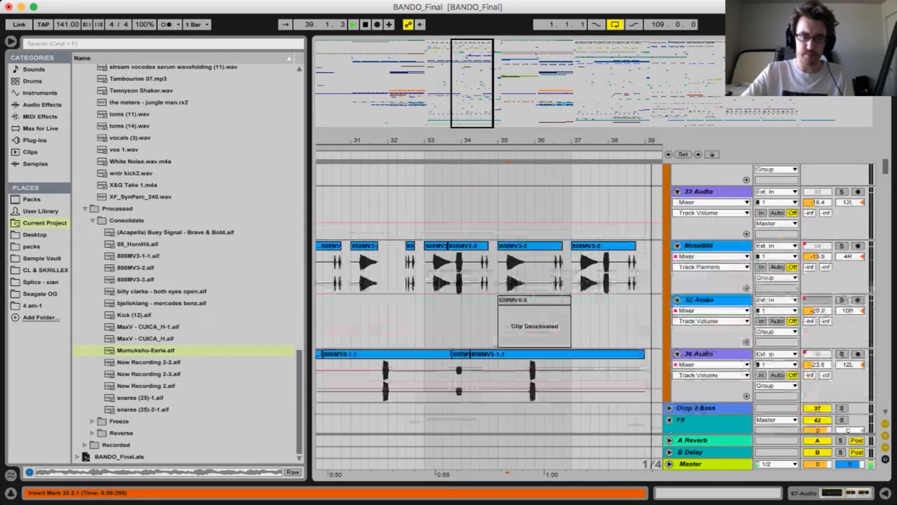
scroll(495, 281, "down", 4)
scroll(488, 298, "down", 6)
scroll(489, 298, "up", 7)
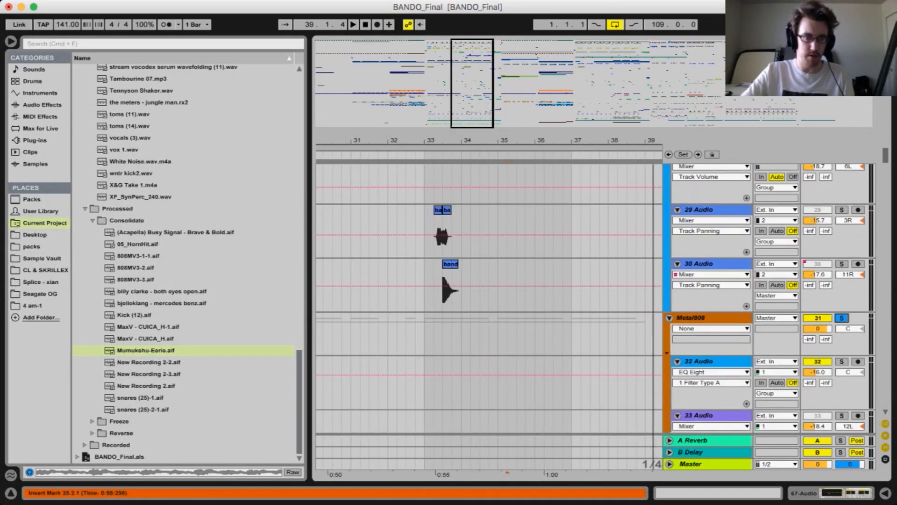
scroll(489, 299, "down", 3)
left_click(424, 383)
key("space")
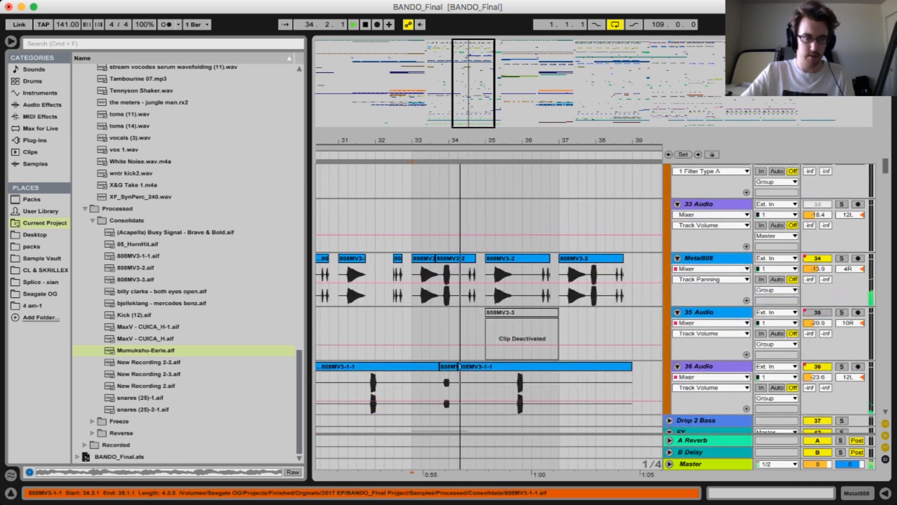
scroll(489, 299, "up", 5)
key("space")
Solo the Vox Chops group and play it around the start of bar 33 while looking through its tracks
scroll(488, 299, "up", 10)
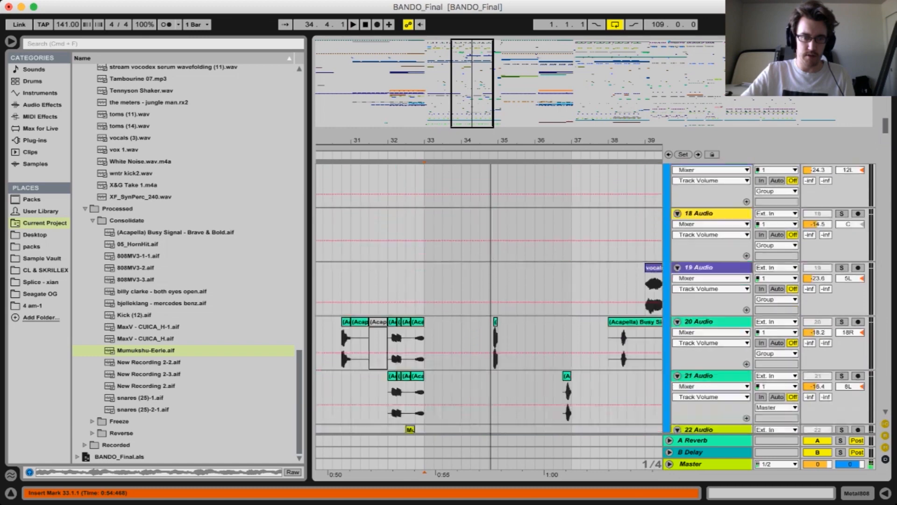
scroll(488, 299, "up", 4)
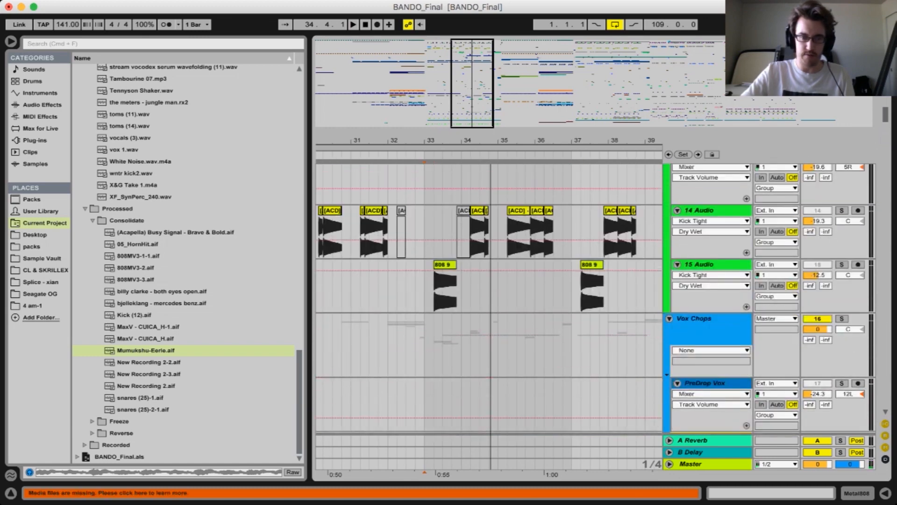
left_click(414, 344)
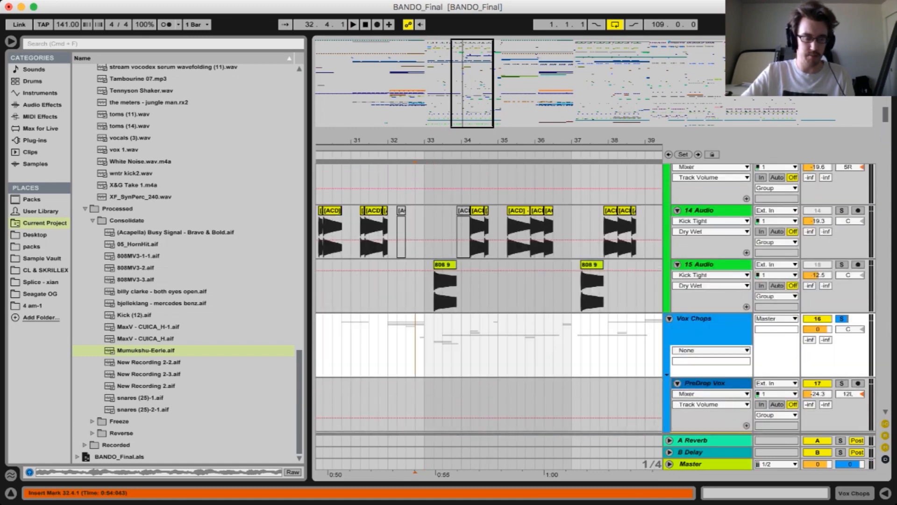
key("space")
scroll(489, 299, "down", 5)
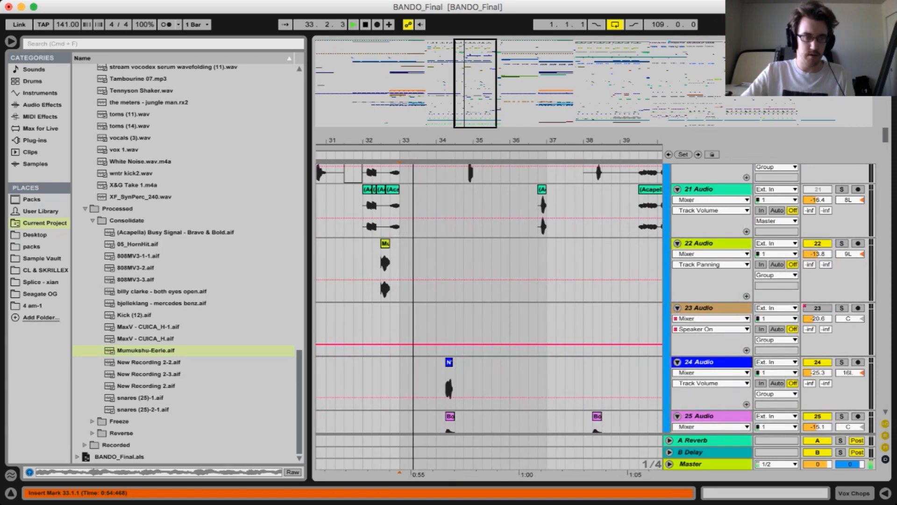
key("space")
scroll(473, 391, "up", 5)
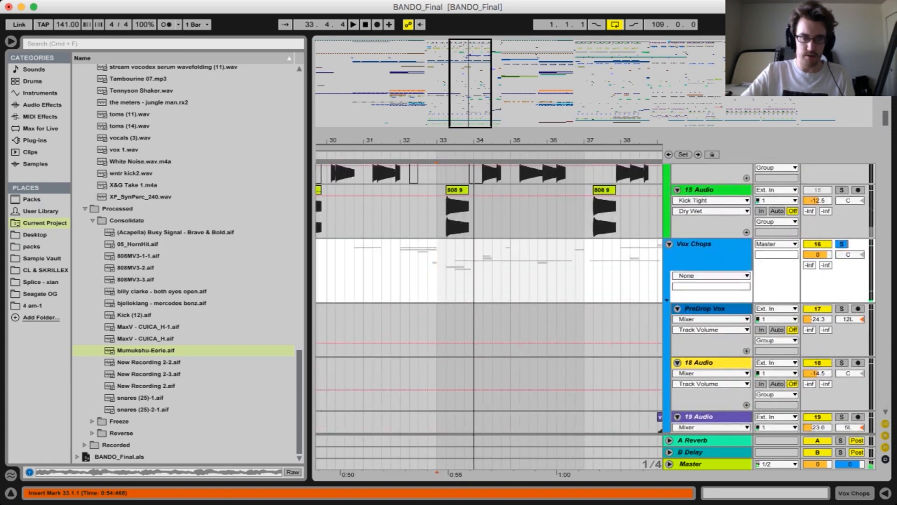
key("space")
scroll(352, 163, "down", 3)
scroll(511, 301, "down", 10)
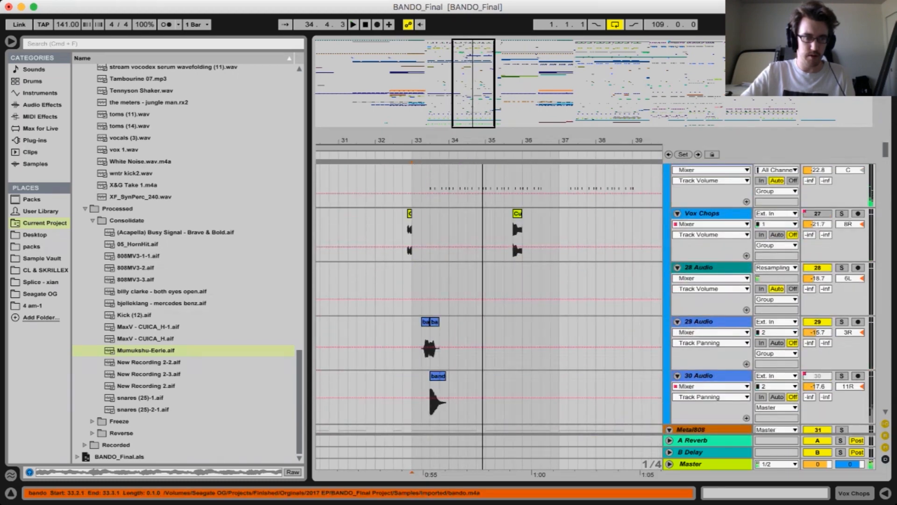
Locate the sample of the bando clip at 33.2 on 29 Audio, and select the bando clip on 30 Audio
key("space")
left_click(426, 345)
left_click(456, 374)
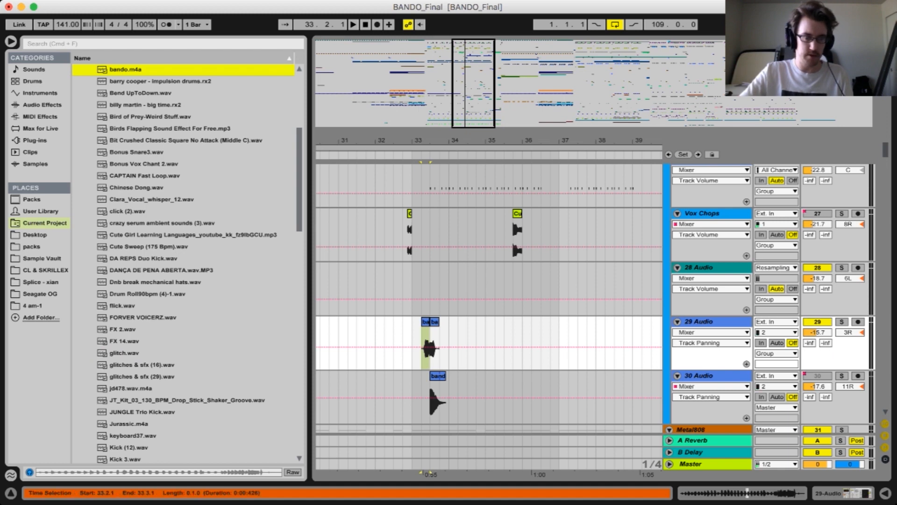
left_click(426, 322)
scroll(411, 327, "right", 2)
scroll(411, 327, "down", 2)
left_click(400, 351)
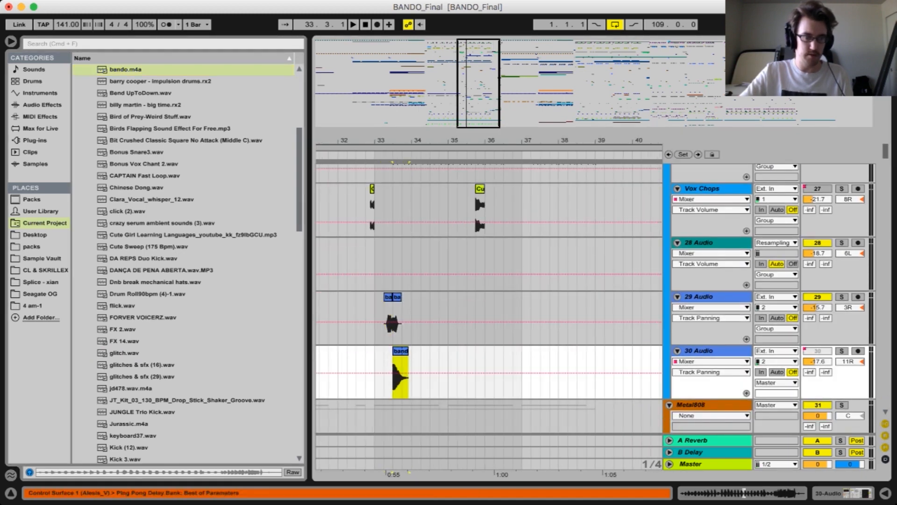
Zoom in on the NYC Adlib clip at 34.2 on 24 Audio, locate its sample in the project files, and play it
key("Up")
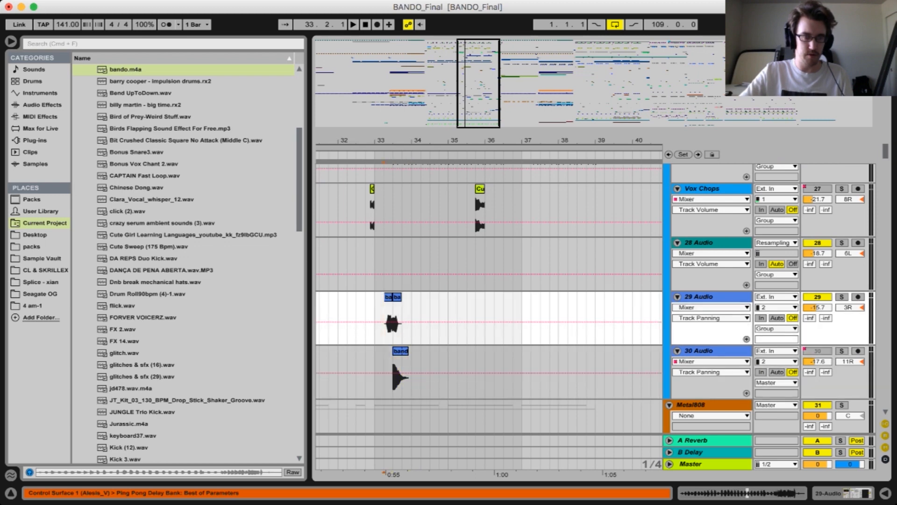
key("Up")
key("Up")
key("Up")
key("Up")
key("Up")
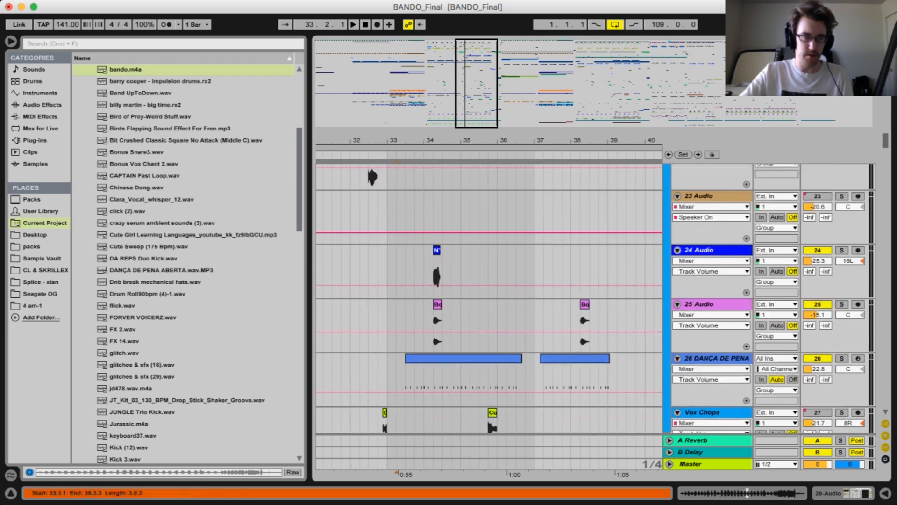
key("Up")
key("plus")
key("plus")
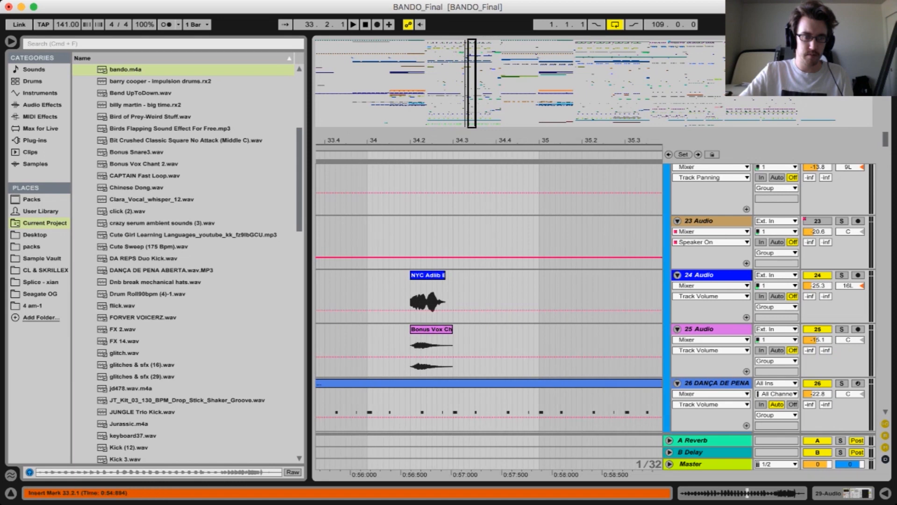
key("space")
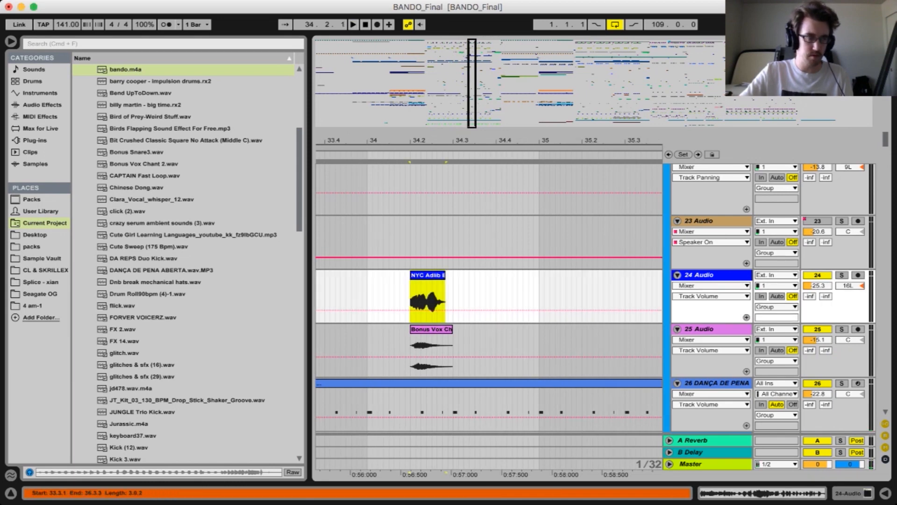
key("super+alt+b")
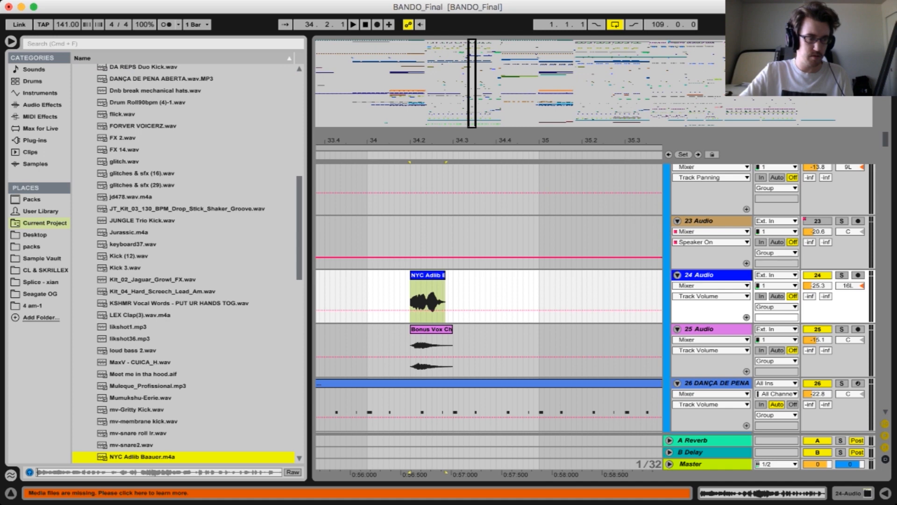
left_click(428, 276)
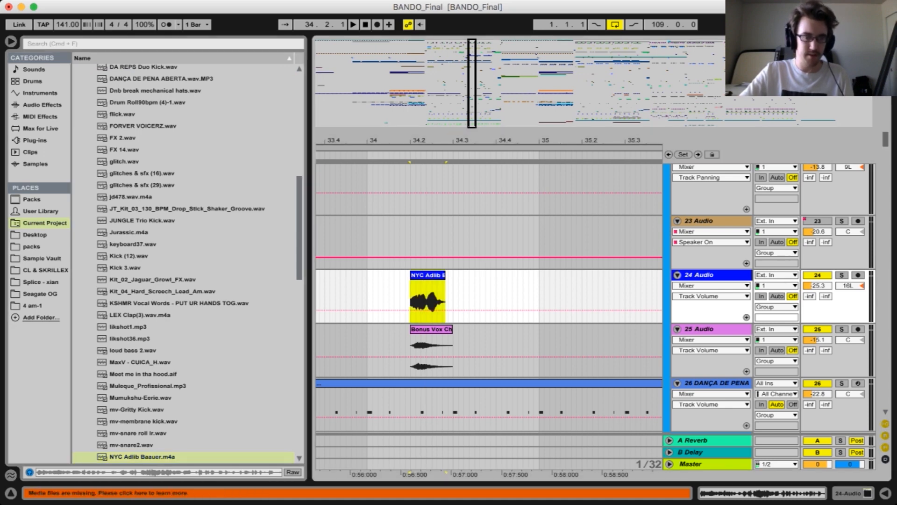
key("space")
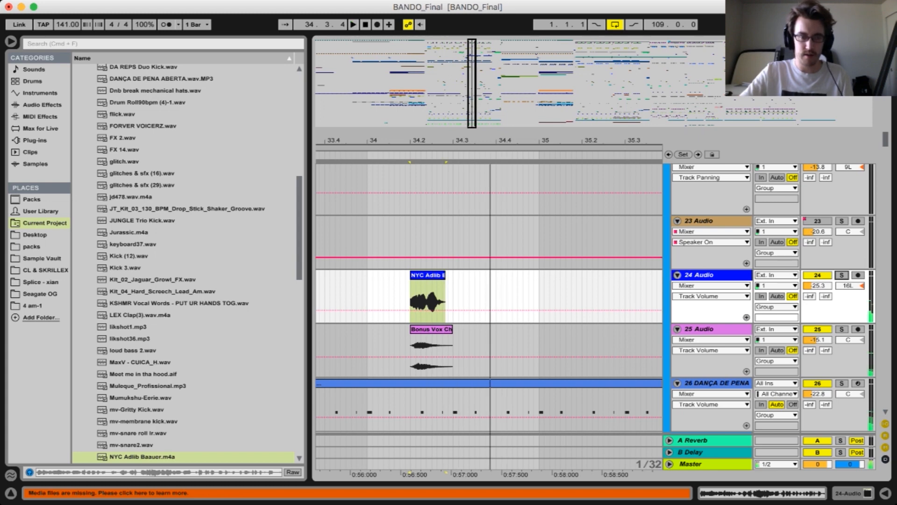
Solo 24 Audio and replay its NYC Adlib clip, examining the NYC Adlib Baauer.m4a sample entry in the project files
left_click(841, 275)
key("space")
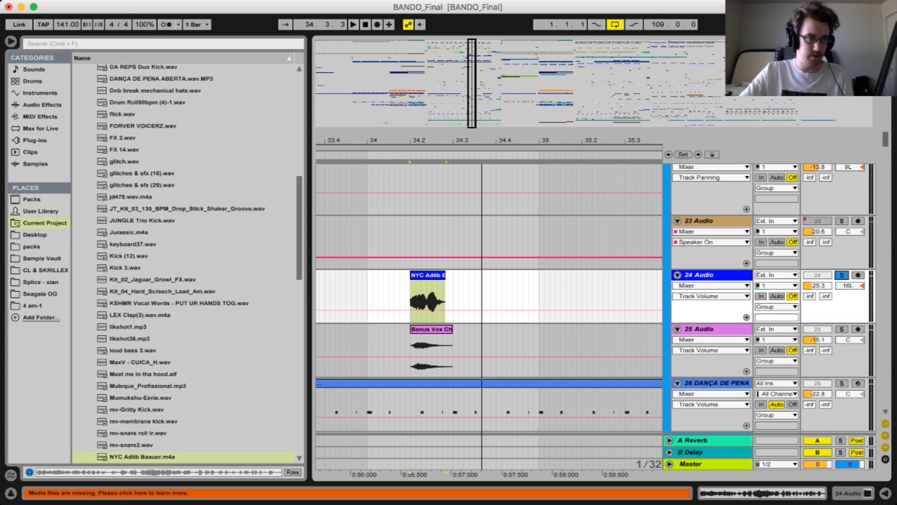
left_click(142, 456)
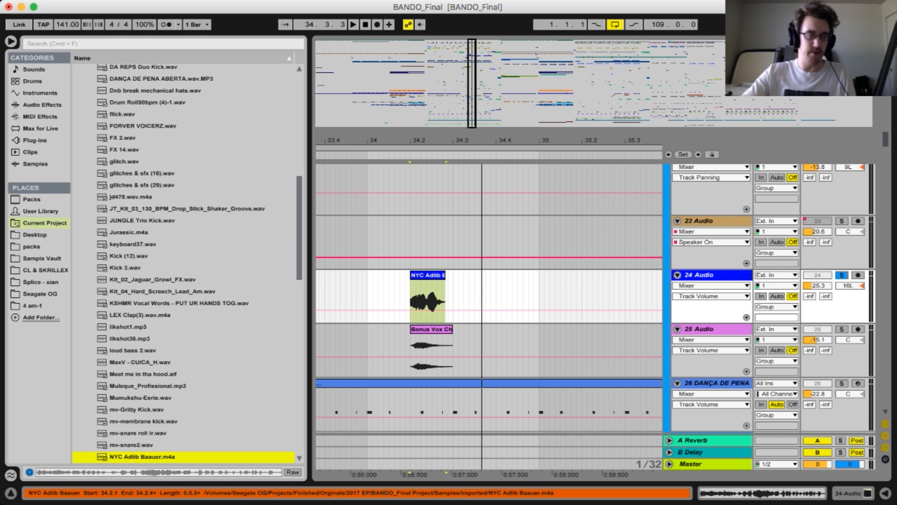
left_click_drag(443, 140, 443, 112)
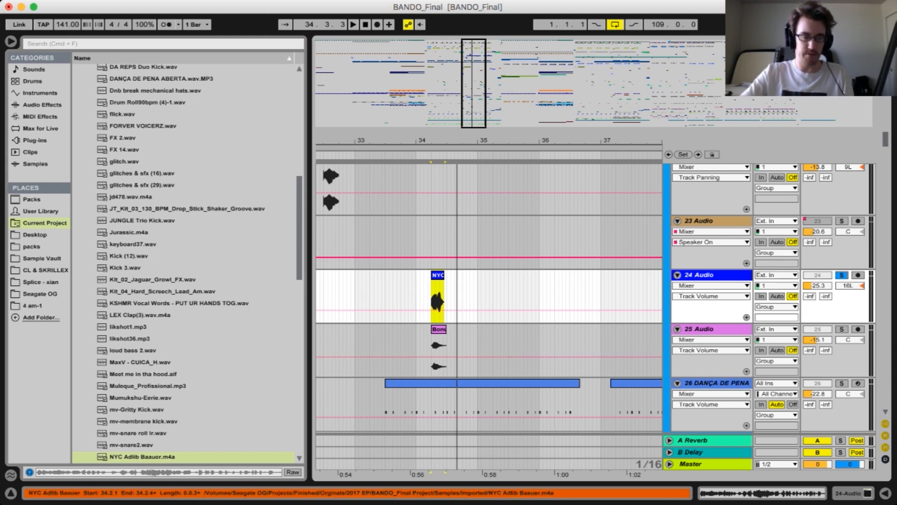
key("space")
key("space")
left_click(438, 275)
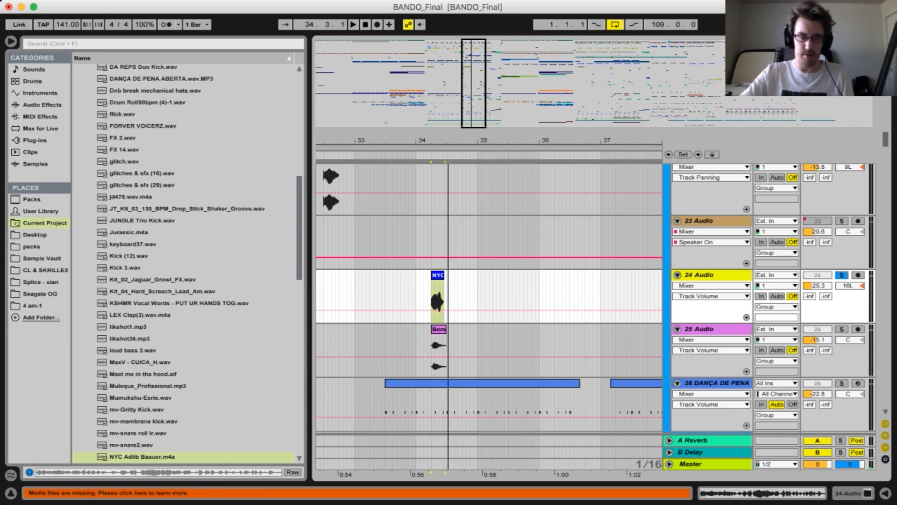
Show the Guitar Rig 5 device on 24 Audio and repeatedly play the NYC Adlib clip
double_click(699, 275)
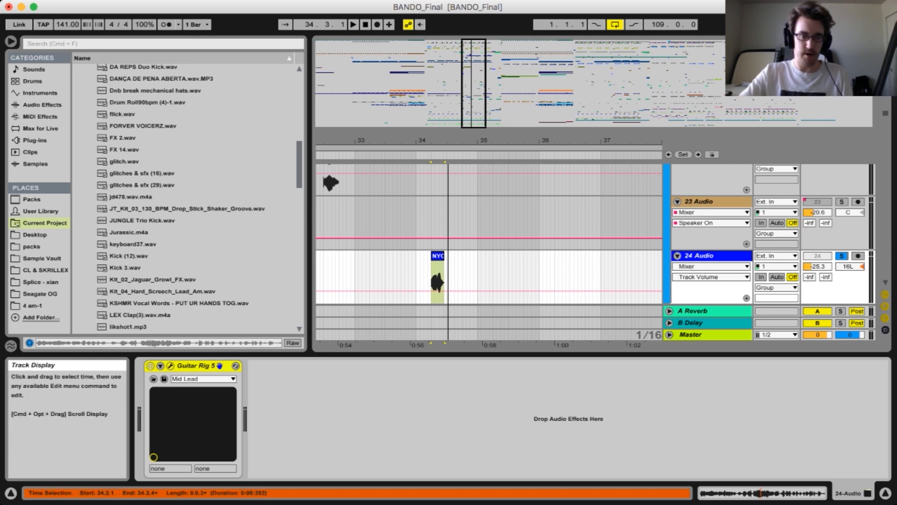
key("space")
key("space")
key("space")
key("space")
key("space")
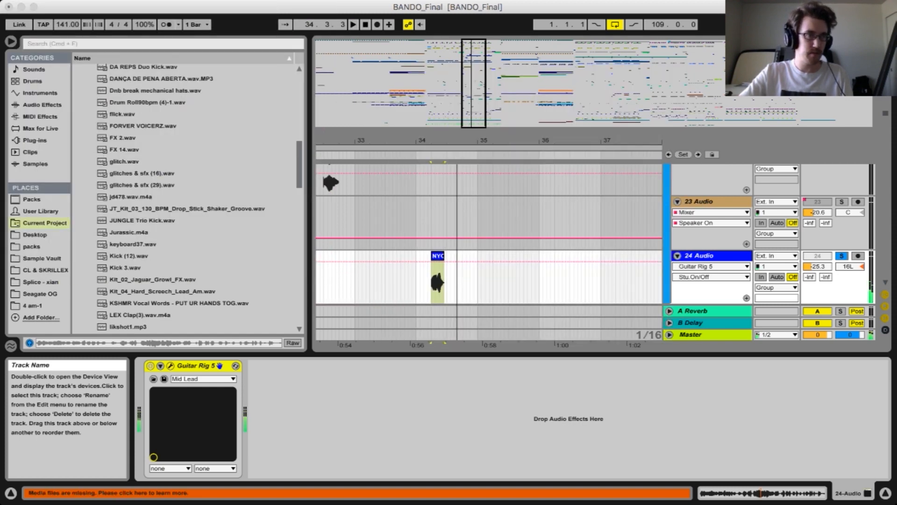
scroll(489, 262, "down", 3)
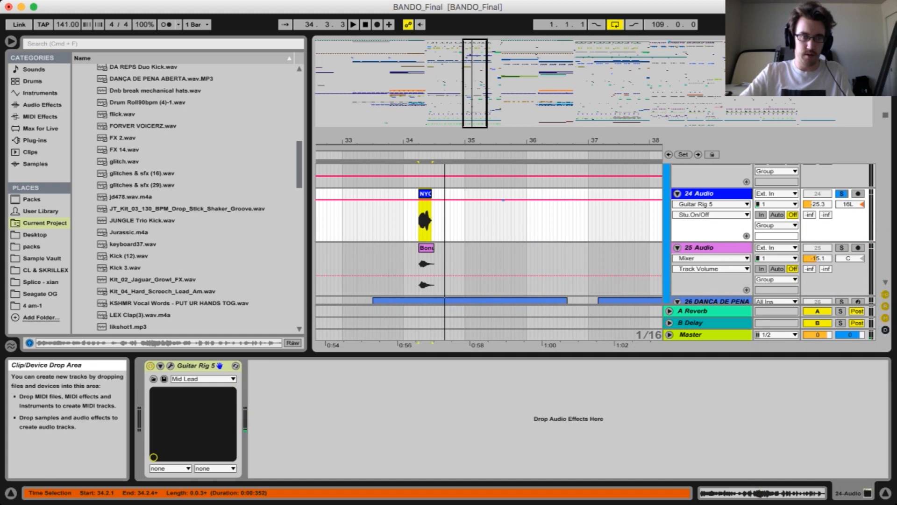
Solo 25 Audio together with 24 Audio and repeatedly play their layered clips at 34.2
scroll(489, 261, "left", 2)
left_click(841, 235, "super")
key("space")
key("space")
key("space")
key("space")
Play the 25 Audio clip at 34.2 on its own, and hide the device view
left_click(841, 181)
key("space")
key("space")
key("space")
key("space")
left_click(885, 493)
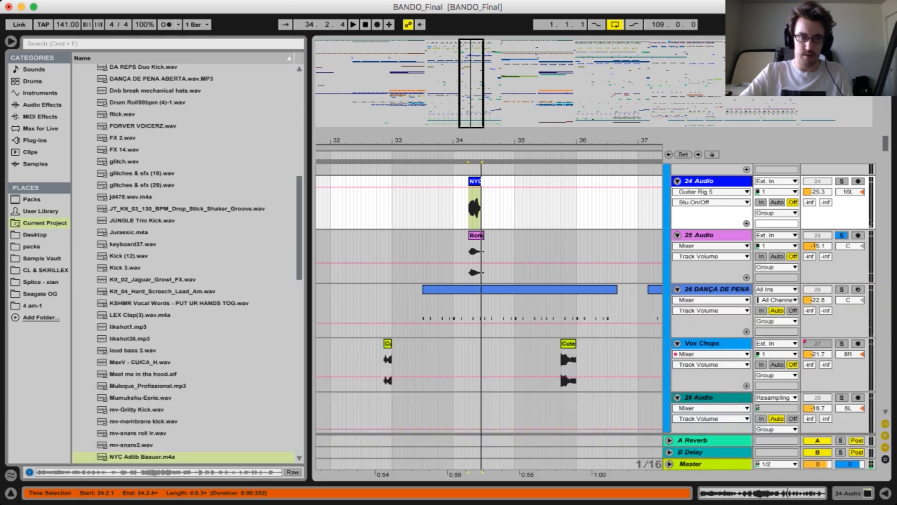
Solo the Vox Chops track and play its Cute Girl clips at 35.4 and 32.4
scroll(488, 299, "up", 2)
scroll(489, 299, "right", 2)
key("space")
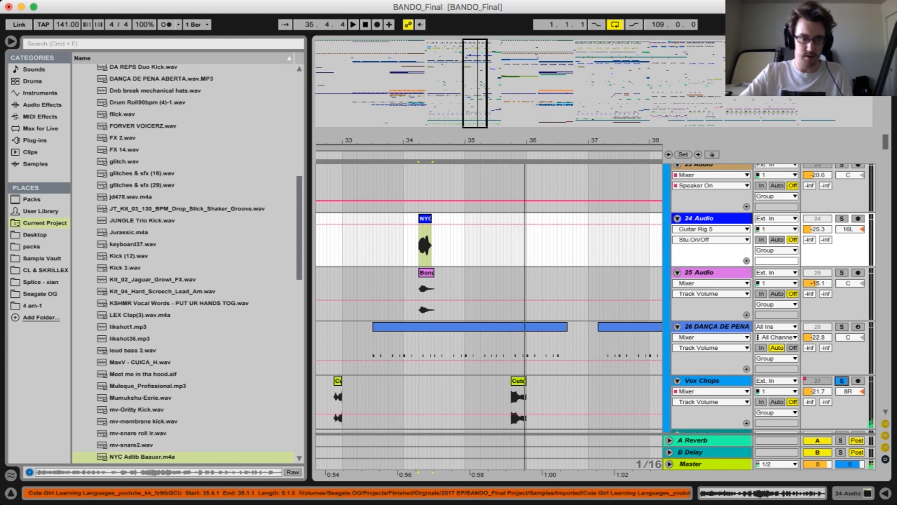
left_click(518, 381)
key("space")
scroll(518, 381, "left", 4)
scroll(518, 381, "down", 1)
left_click(513, 356)
key("space")
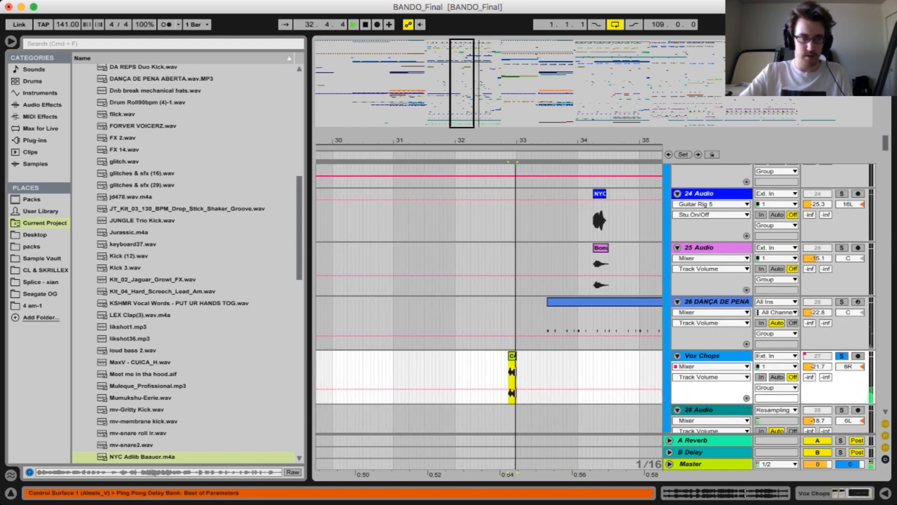
Locate the sample of the Vox Chops clip at 35.4 in the project files, and reselect the clip
scroll(512, 357, "right", 4)
scroll(512, 357, "up", 1)
key("space")
left_click(506, 368)
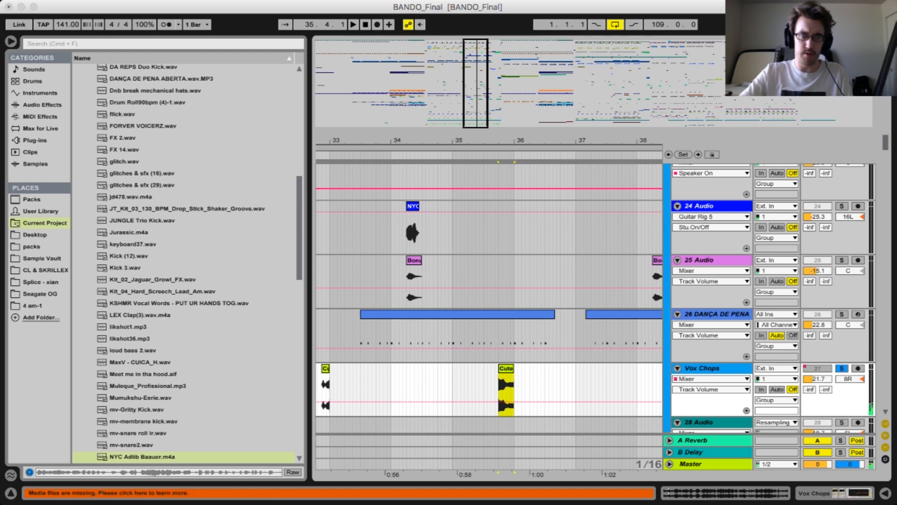
left_click(538, 327)
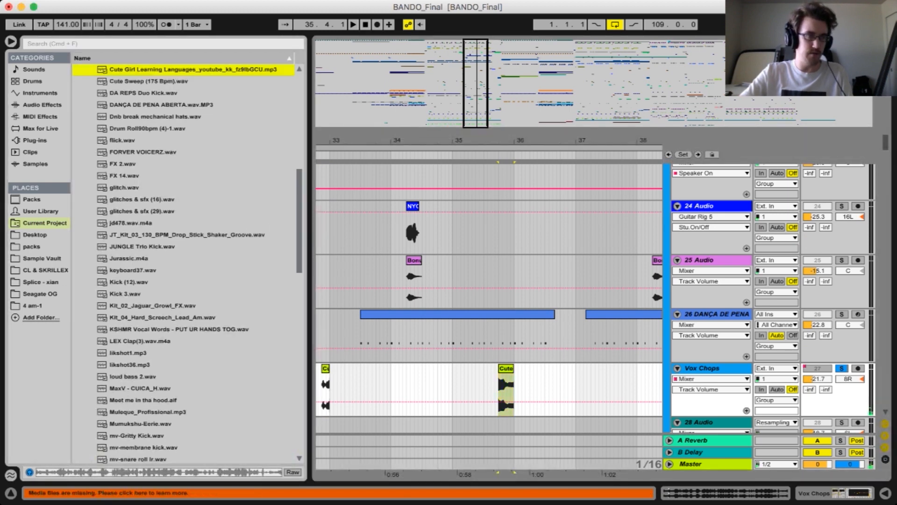
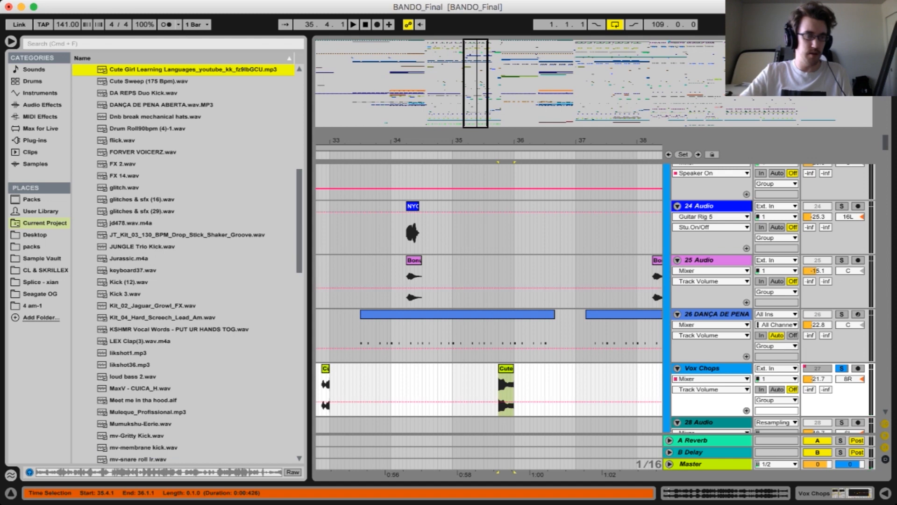
left_click(506, 368)
Look over the vocal and sample tracks from 21 Audio to 28 Audio around bars 33 to 39
scroll(506, 368, "left", 2)
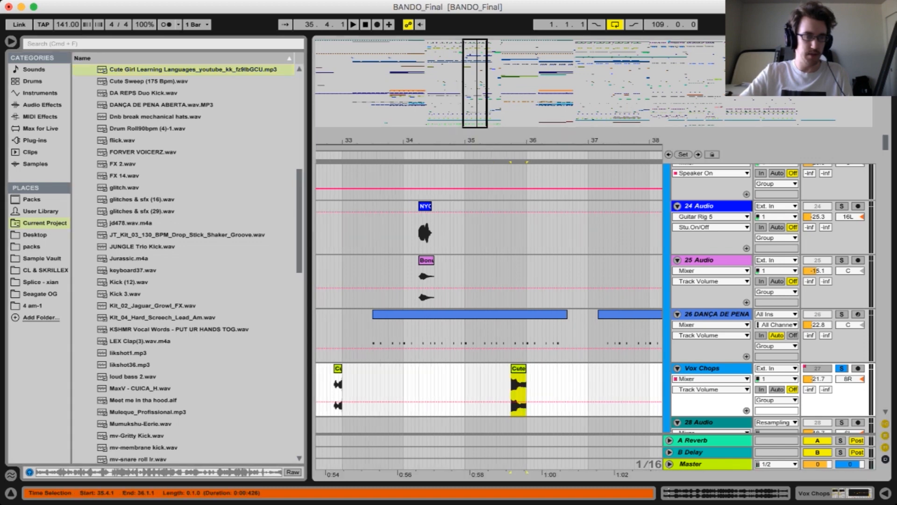
scroll(506, 368, "down", 1)
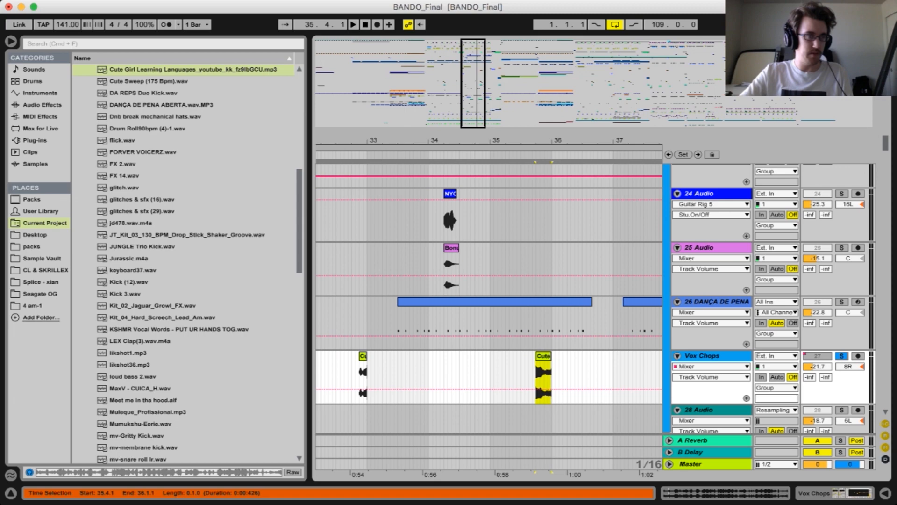
scroll(488, 299, "up", 6)
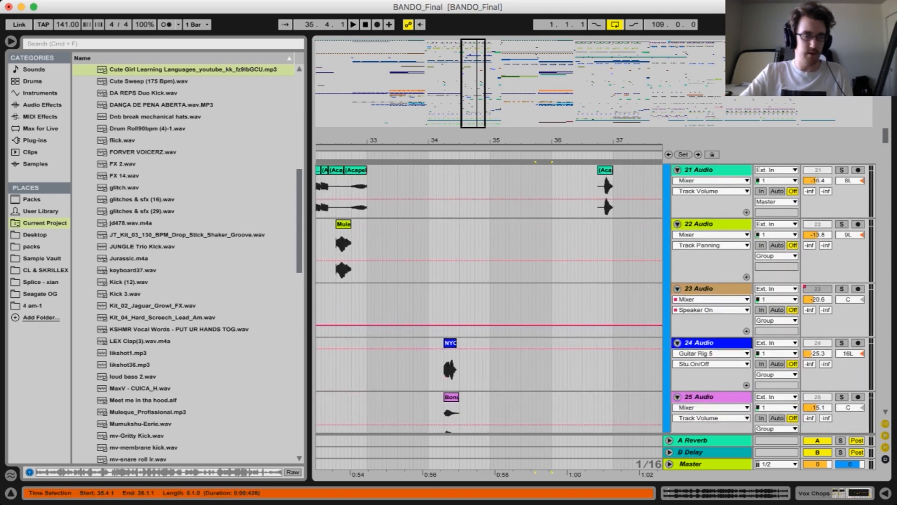
scroll(489, 299, "down", 5)
scroll(488, 299, "right", 3)
scroll(489, 299, "up", 4)
scroll(489, 299, "down", 4)
scroll(489, 299, "right", 3)
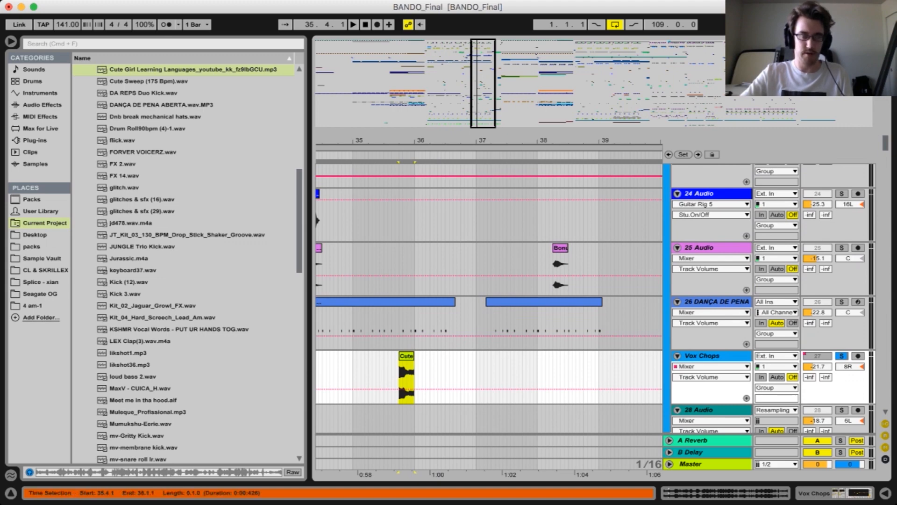
Clear the Vox Chops solo and collapse the Kicks and 808 groups
scroll(404, 344, "up", 7)
scroll(403, 344, "right", 3)
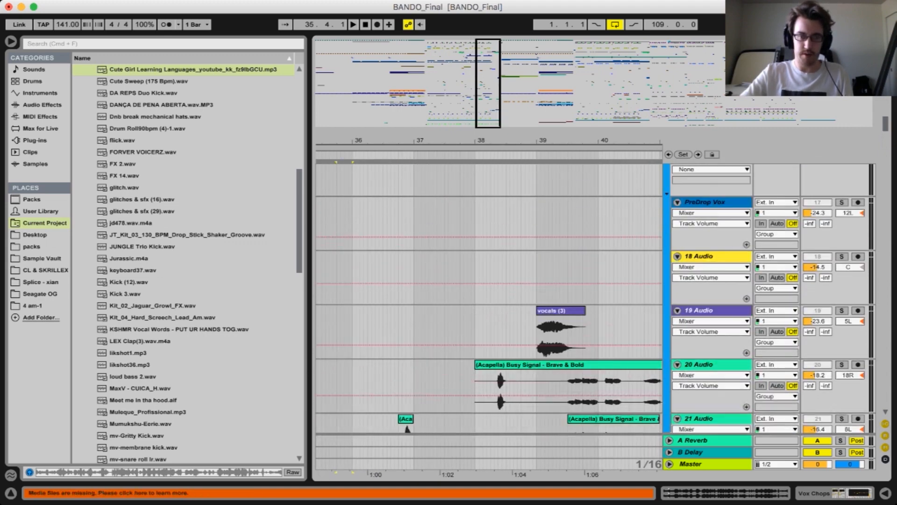
scroll(489, 299, "up", 3)
scroll(489, 299, "up", 10)
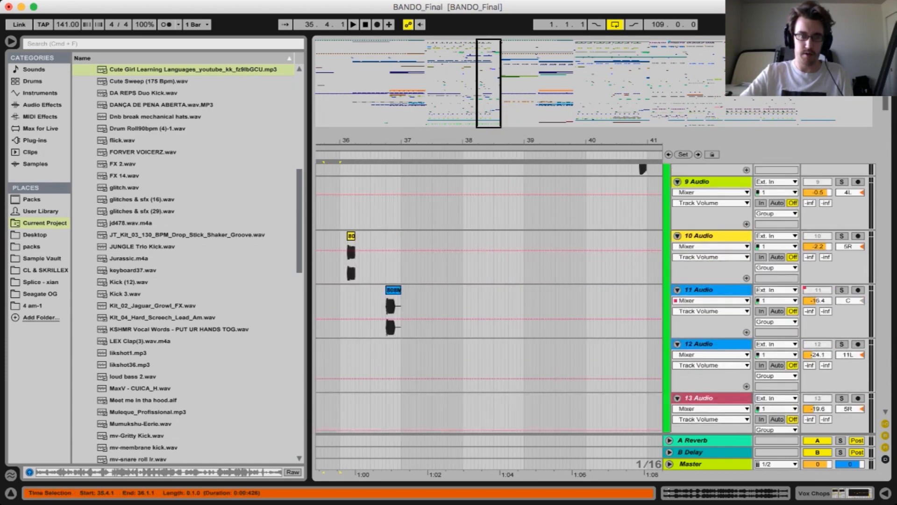
left_click(669, 180)
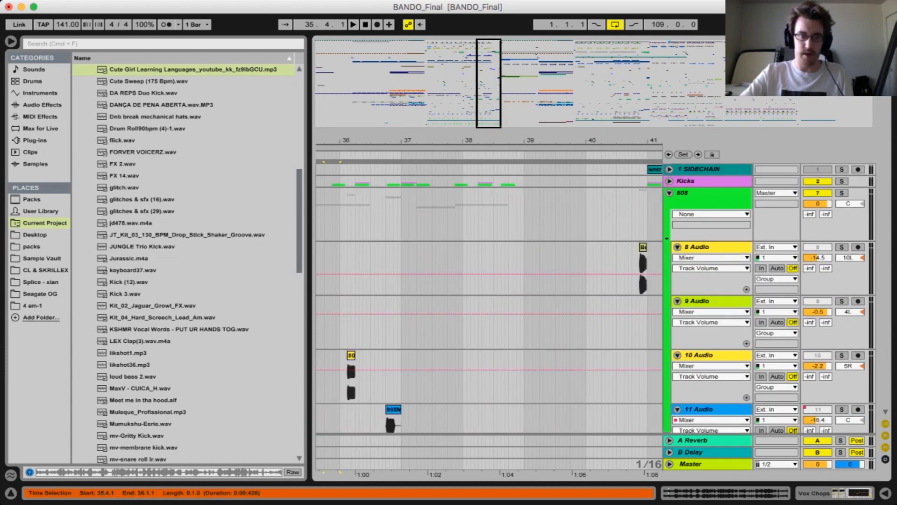
left_click(670, 193)
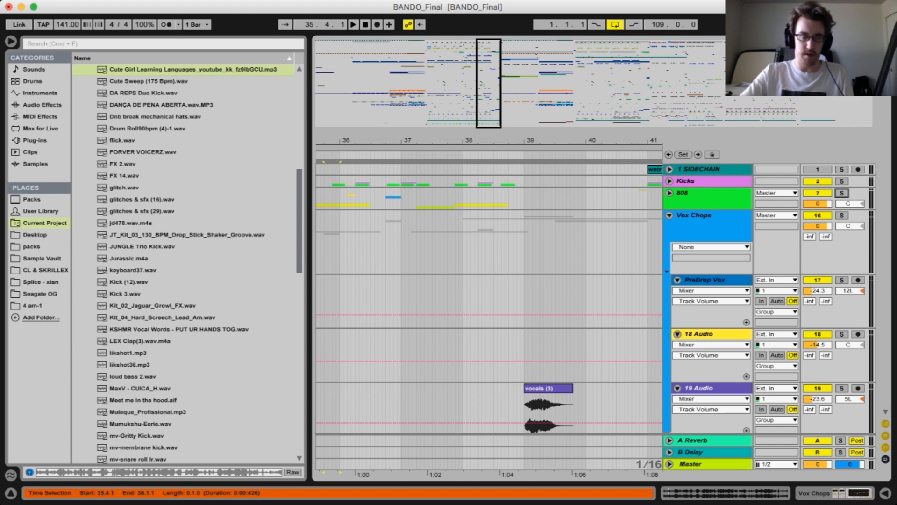
Play the transition into bar 41 from 40.4, and place the insert marker at 40.1 on PreDrop Vox
left_click(583, 299)
scroll(582, 299, "right", 5)
key("space")
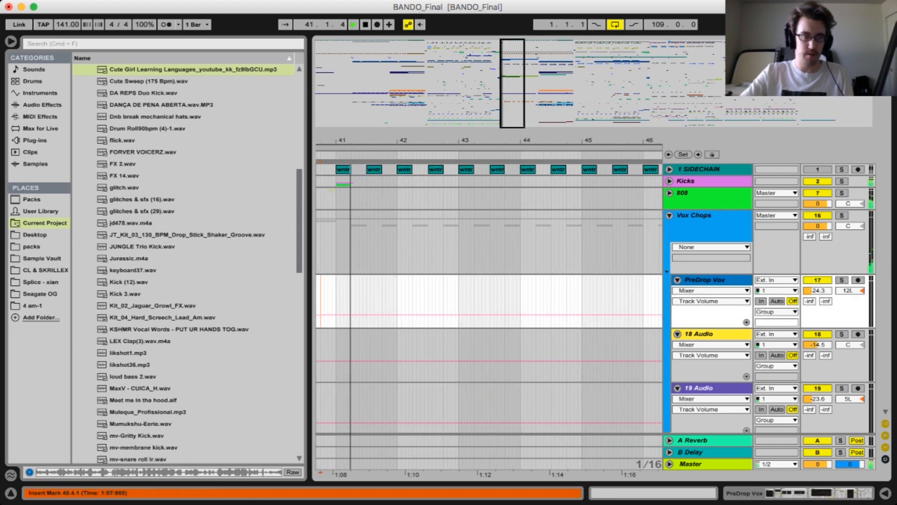
left_click_drag(429, 140, 429, 112)
scroll(483, 299, "left", 5)
left_click(483, 299)
Solo 114 Audio and place the insert marker at 38.3 on that track, ahead of its tom clips
scroll(482, 299, "down", 13)
scroll(483, 299, "down", 20)
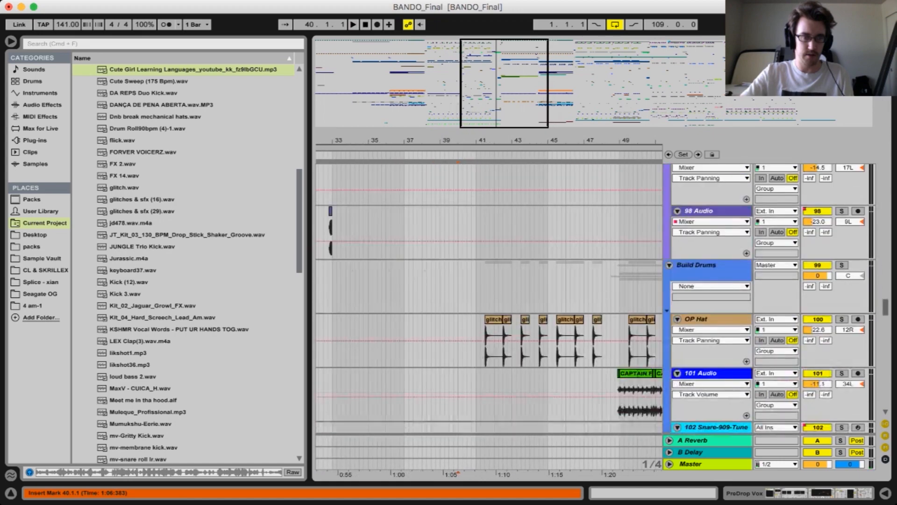
scroll(483, 300, "down", 3)
left_click(431, 346)
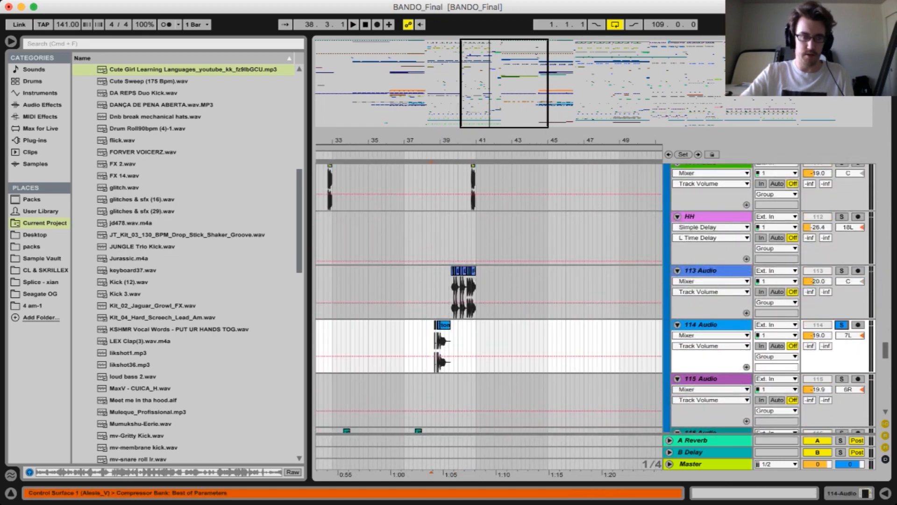
Solo 20 Audio and 21 Audio in the Vox Chops group and play the vocals from 39.1
scroll(488, 299, "up", 10)
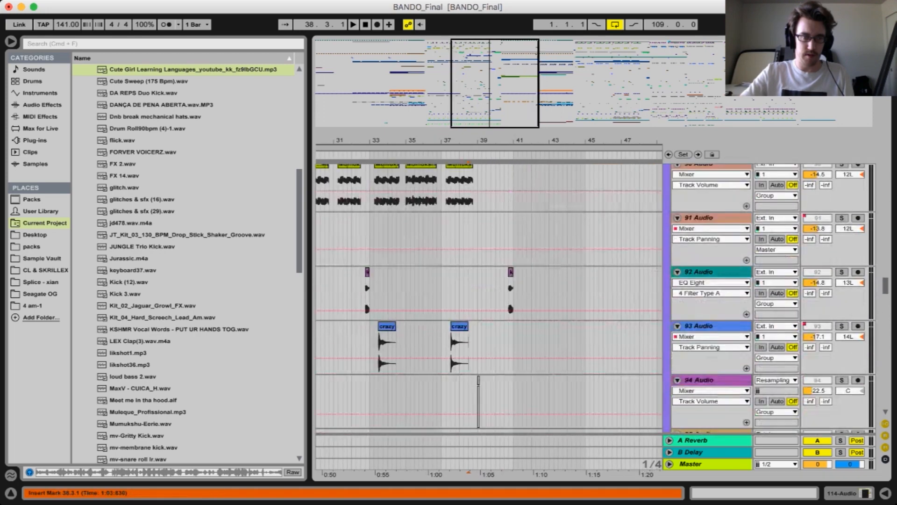
scroll(489, 299, "up", 10)
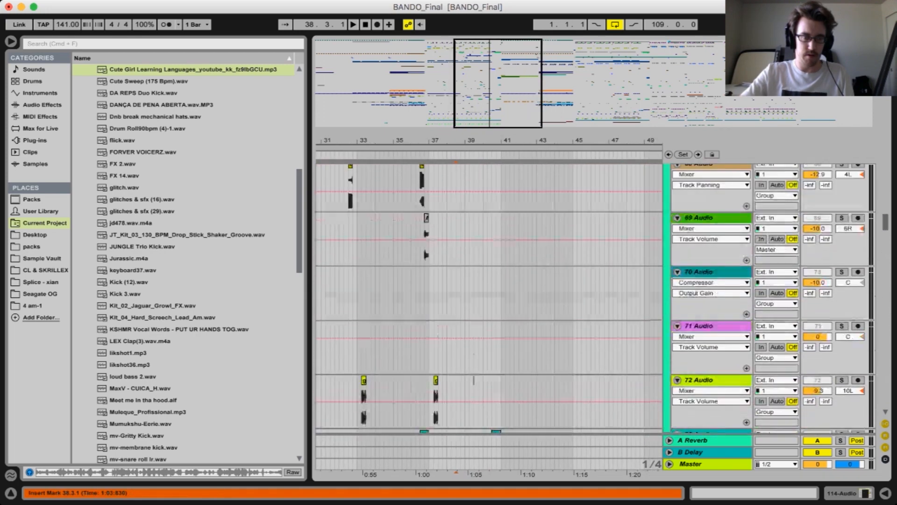
scroll(489, 299, "up", 10)
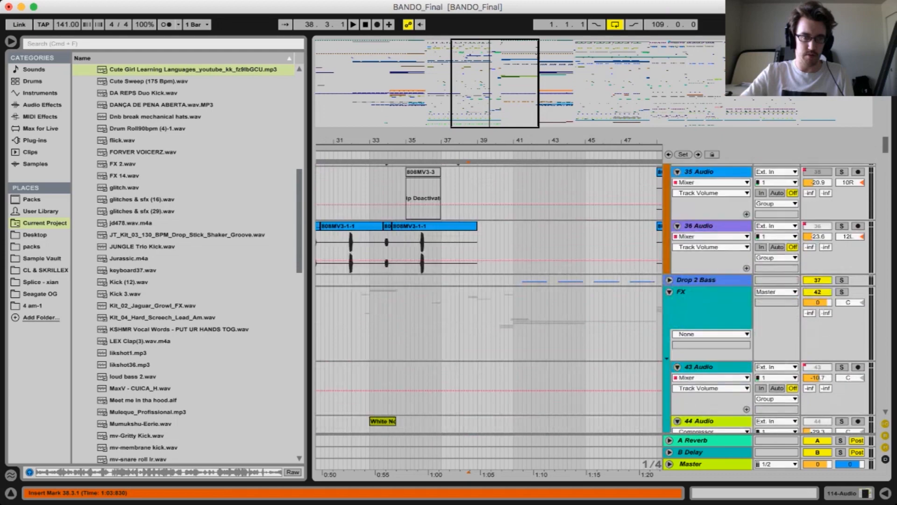
scroll(408, 416, "up", 5)
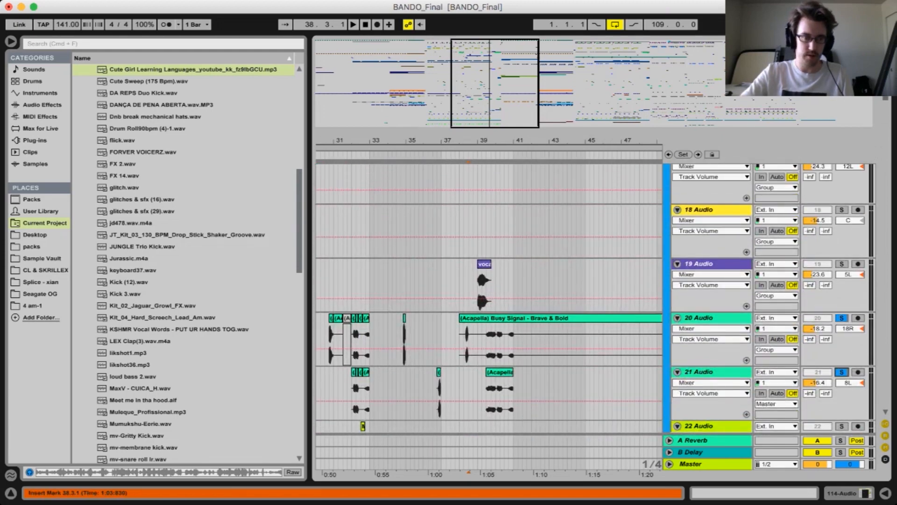
left_click(478, 285)
key("space")
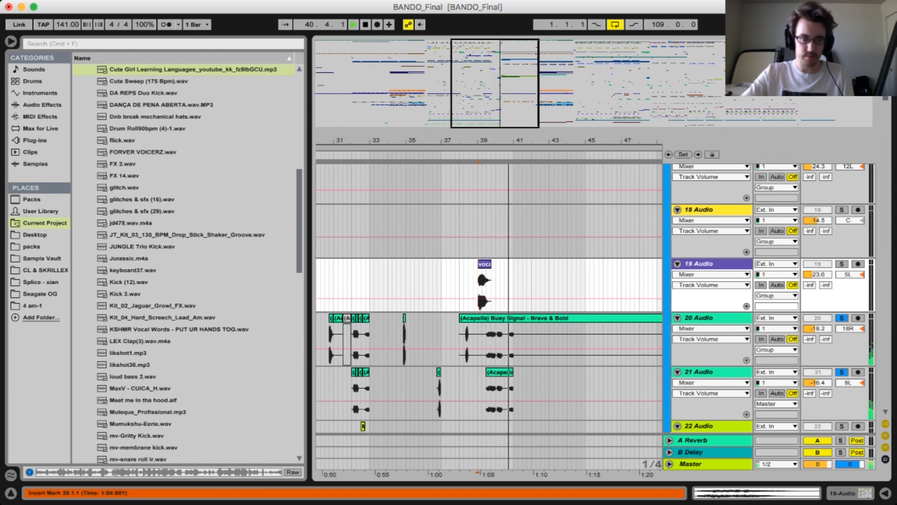
key("space")
Select the (Acapella) Busy Signal - Brave & Bold clip on 20 Audio and play it with only that track soloed
scroll(489, 299, "down", 2)
scroll(489, 299, "right", 2)
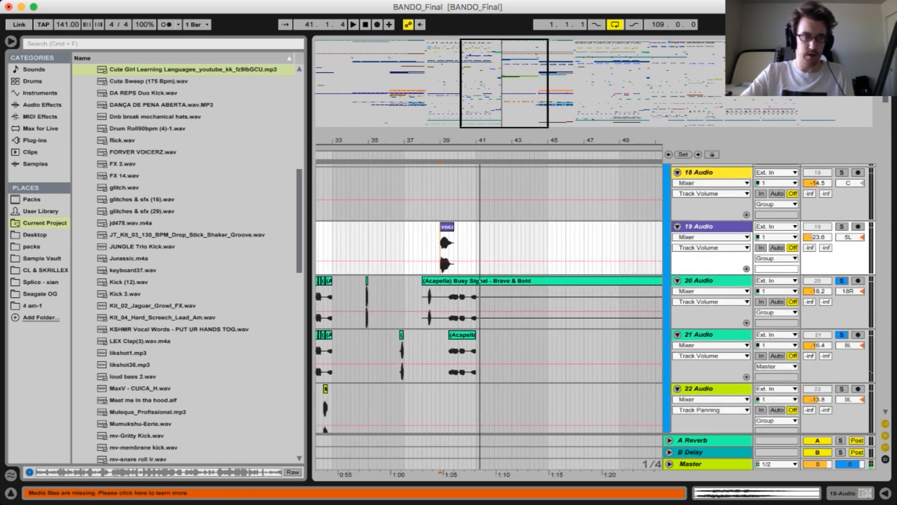
left_click_drag(458, 141, 457, 177)
left_click(424, 305)
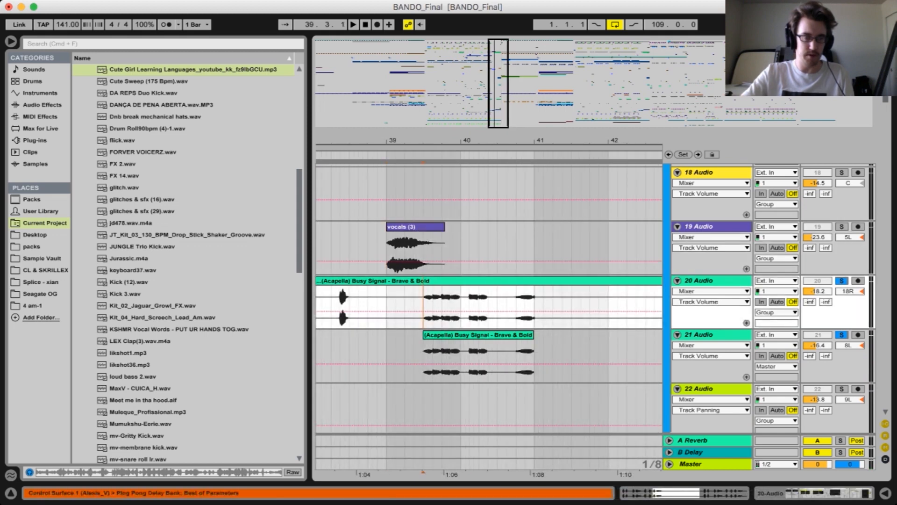
left_click(459, 281)
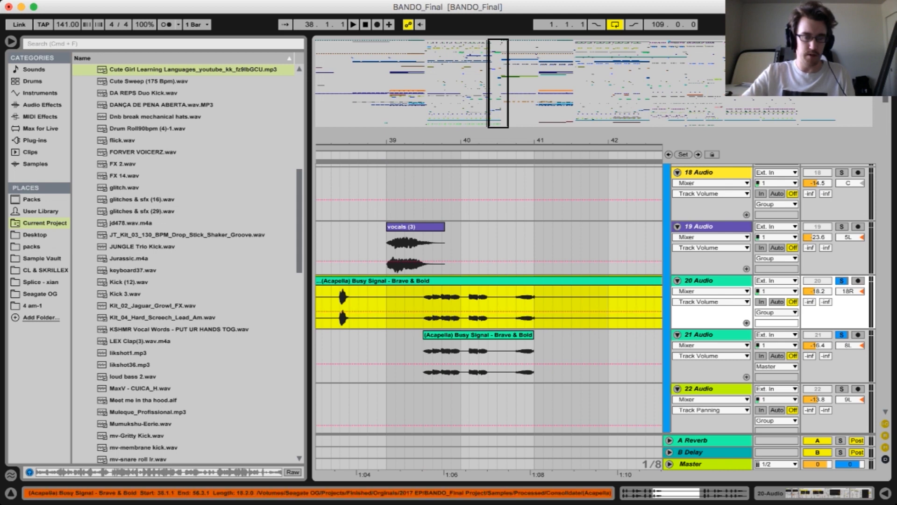
left_click(842, 280)
key("space")
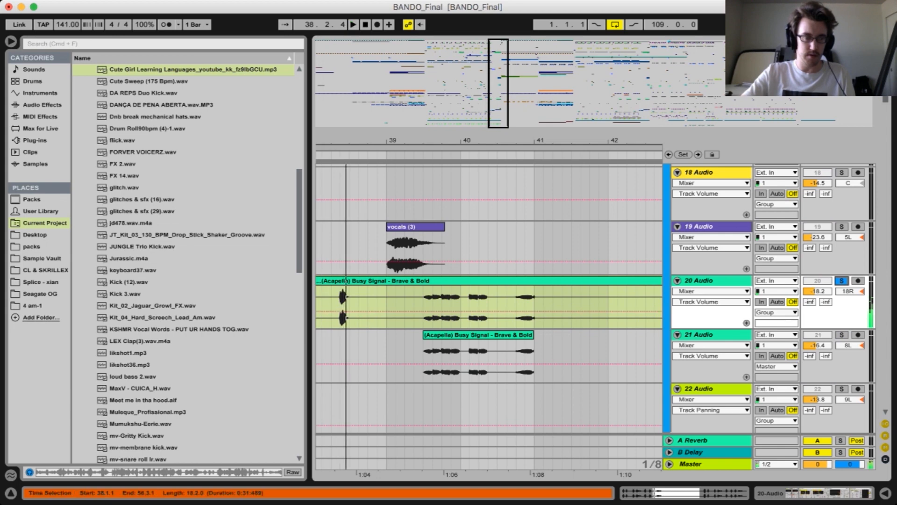
Replay the first vocal hit of the 20 Audio clip, and play its phrase from 39.3
left_click(331, 303)
key("space")
key("space")
left_click(423, 303)
key("space")
Examine the device chain on 20 Audio from the Ping Pong Delays to the Compressor while replaying the phrase from 39.3, and hide the device view
double_click(698, 280)
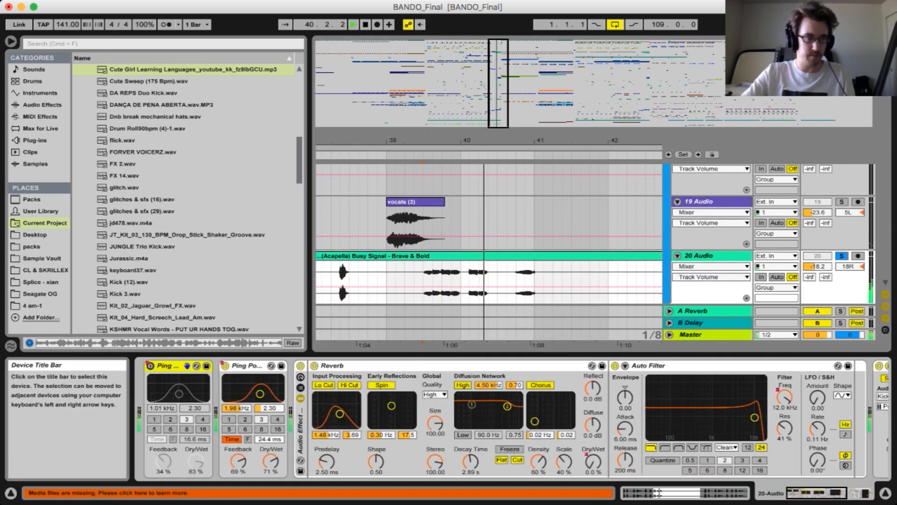
key("space")
scroll(188, 424, "right", 3)
scroll(188, 424, "left", 3)
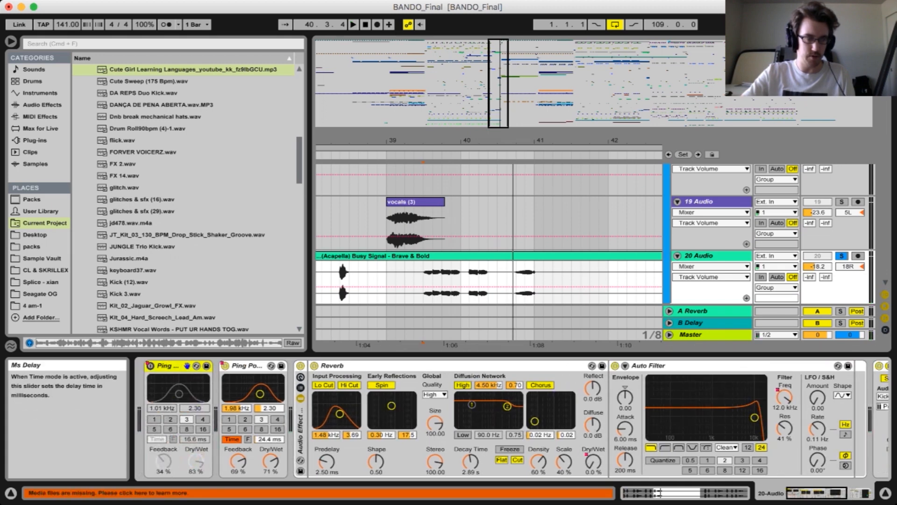
scroll(192, 435, "right", 15)
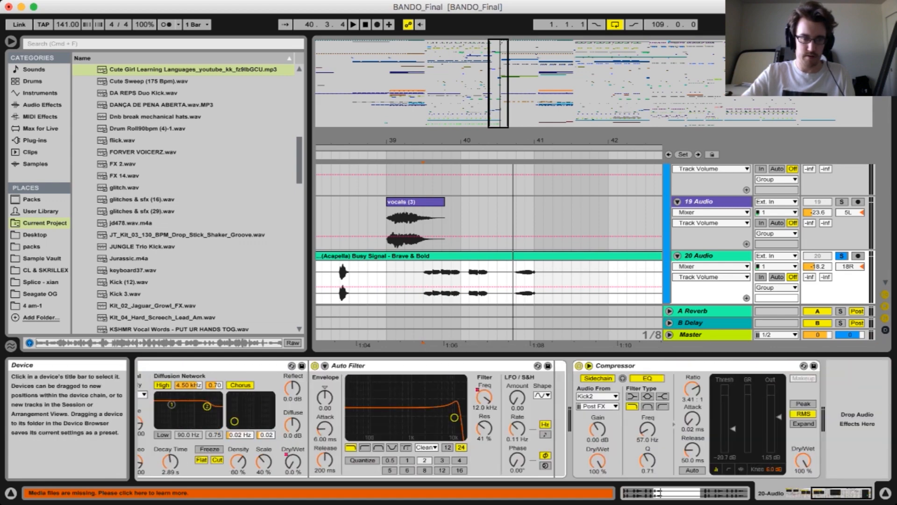
scroll(514, 418, "left", 15)
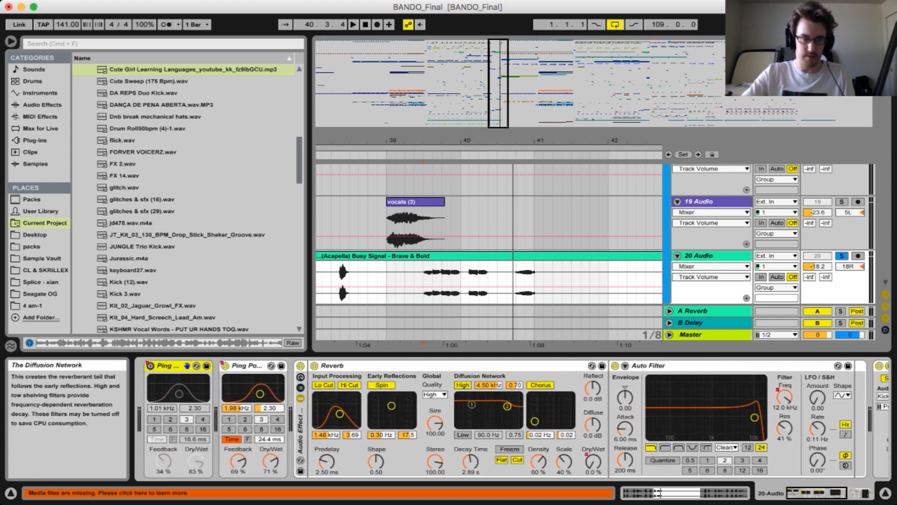
key("space")
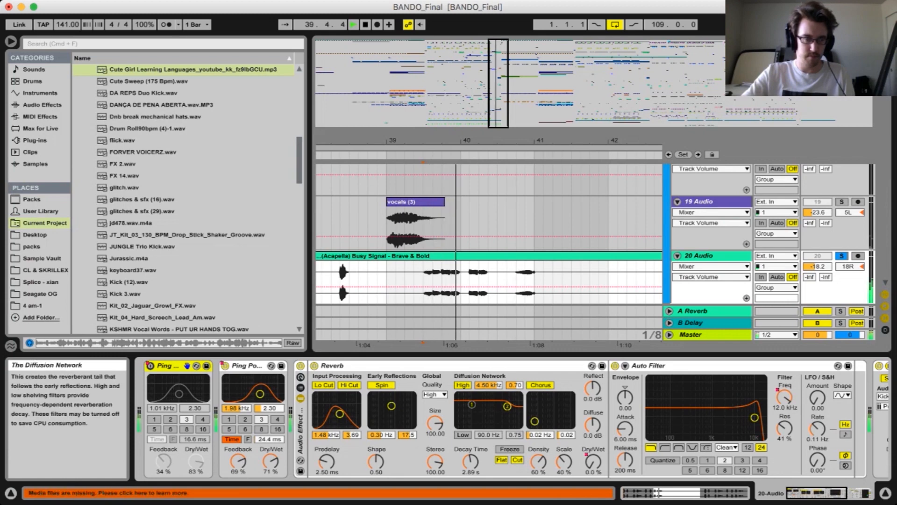
key("space")
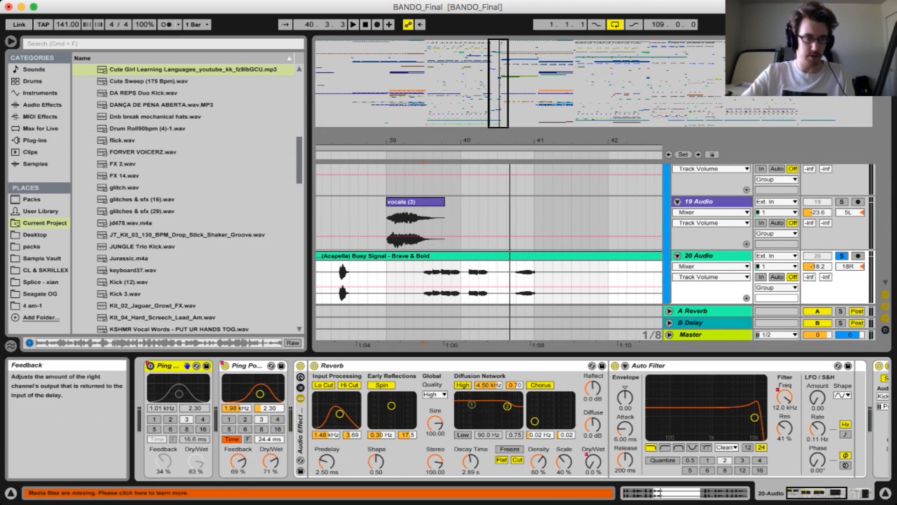
scroll(467, 280, "down", 2)
scroll(467, 281, "right", 3)
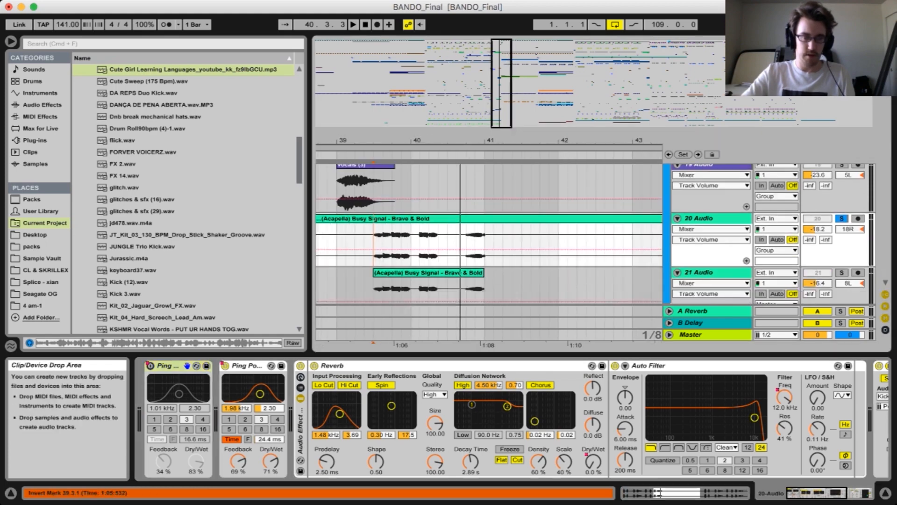
left_click(885, 493)
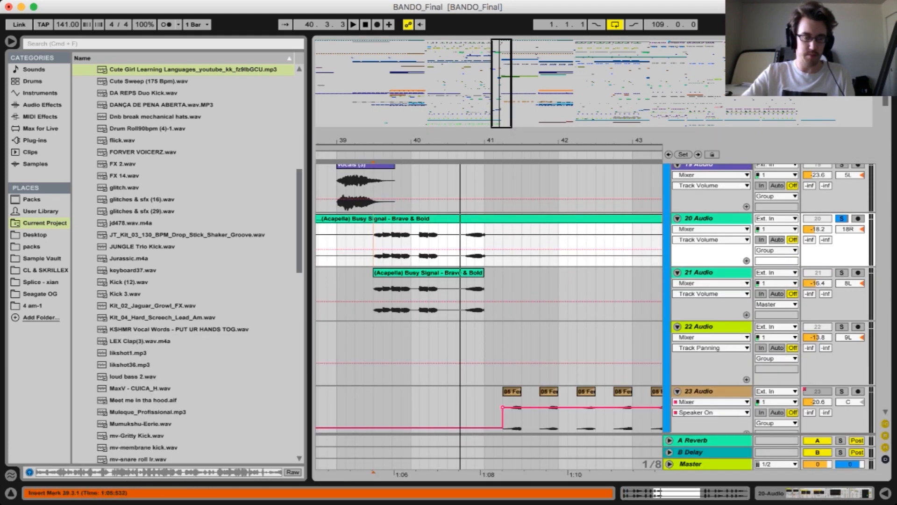
Solo 113 Audio and 114 Audio and play their drum fill clips from 38.3 into bar 41
scroll(489, 300, "down", 8)
scroll(489, 299, "left", 1)
scroll(488, 299, "down", 20)
scroll(488, 299, "left", 1)
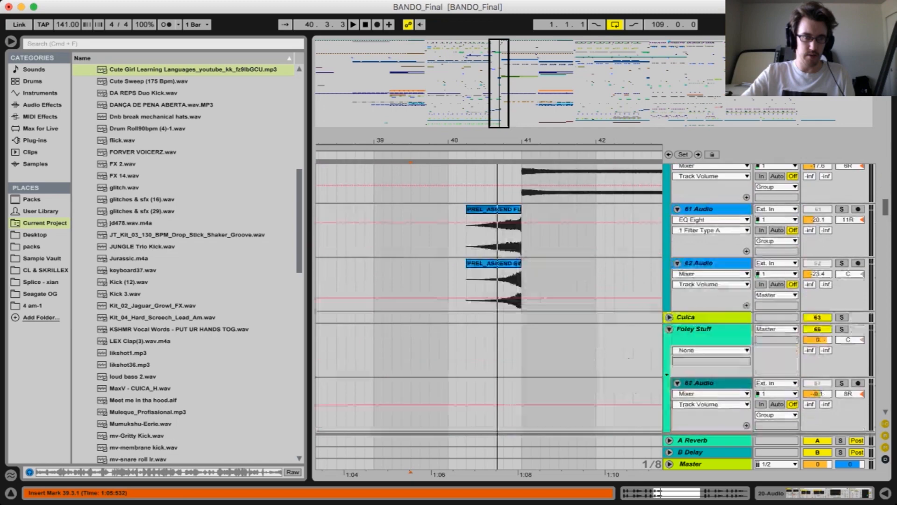
scroll(489, 299, "down", 16)
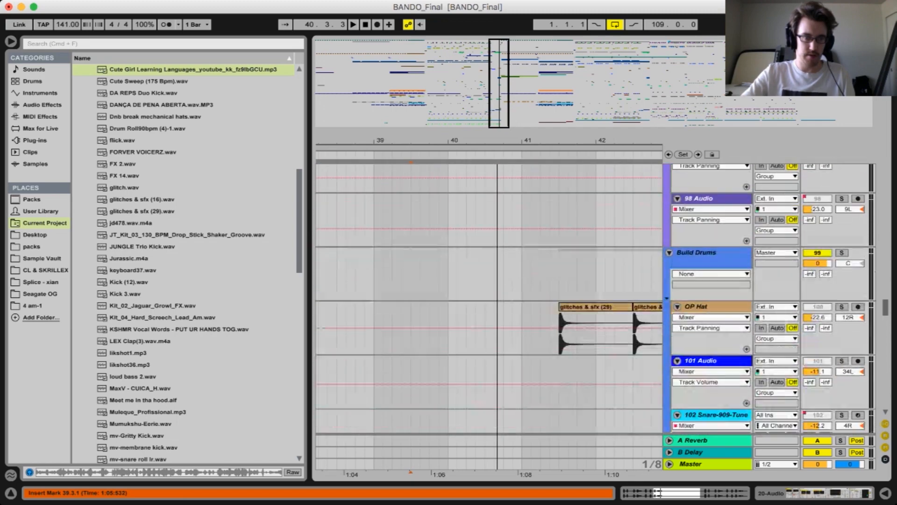
scroll(488, 299, "down", 5)
scroll(488, 299, "left", 3)
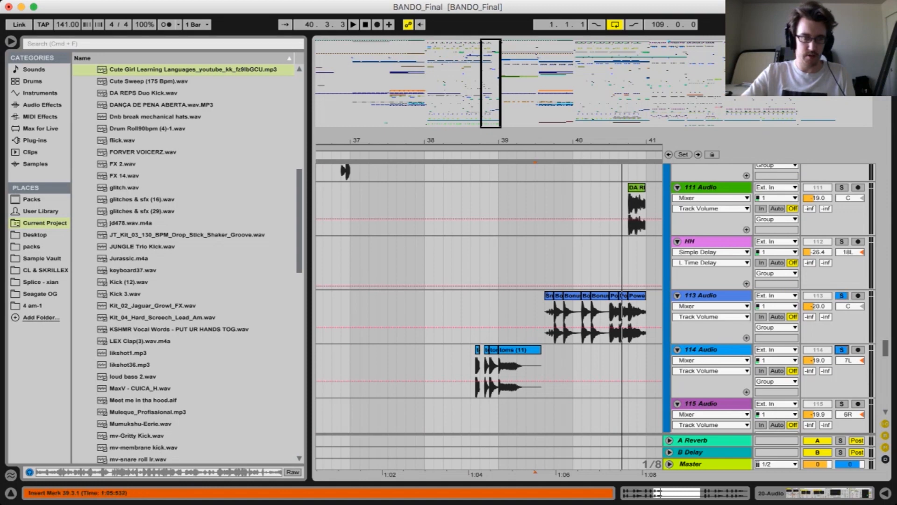
left_click(470, 319)
key("space")
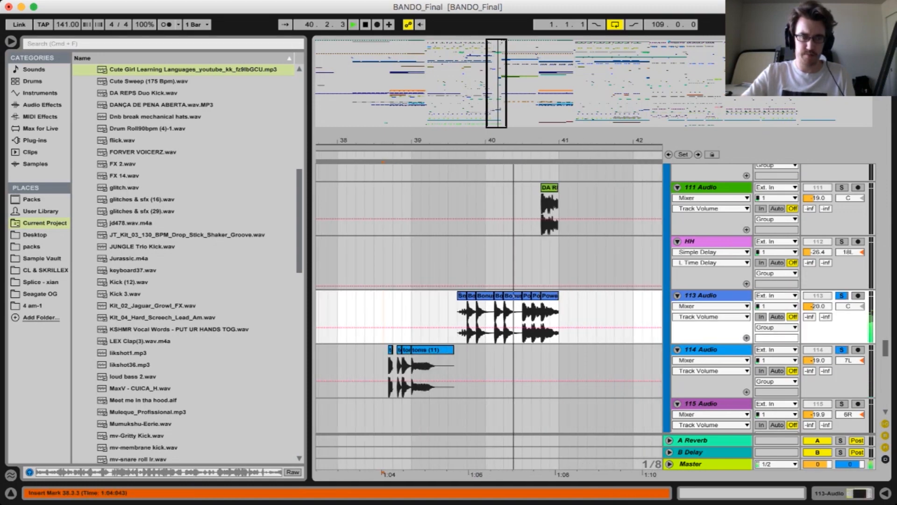
key("space")
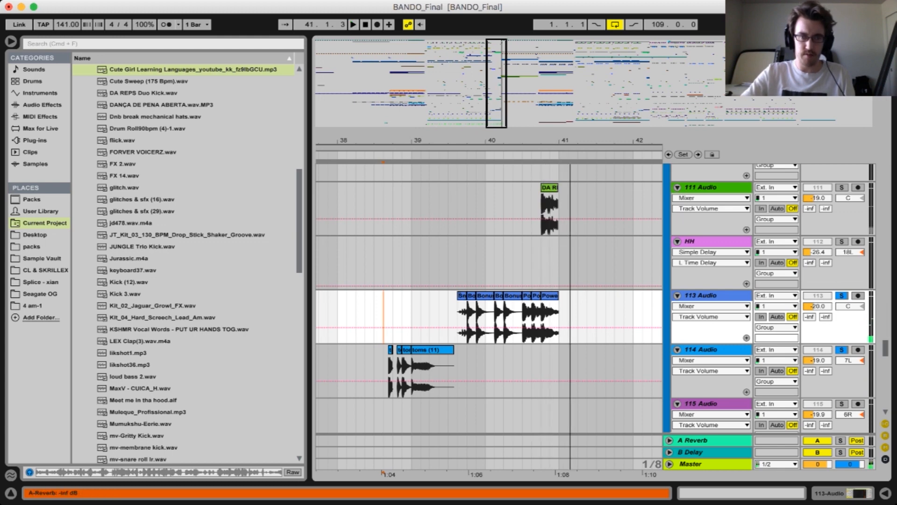
Play back the drum fill leading up to bar 41 on the soloed drum tracks
left_click(523, 264)
key("space")
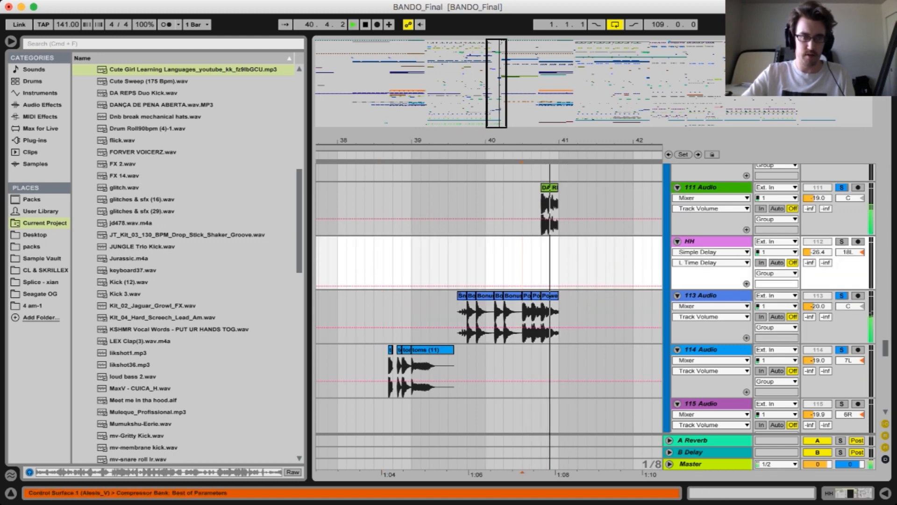
key("space")
Locate the Bonus Snare3 clip's source file from the 113 Audio track in the browser and audition the sample
scroll(522, 265, "down", 1)
scroll(523, 264, "left", 1)
scroll(485, 292, "up", 3)
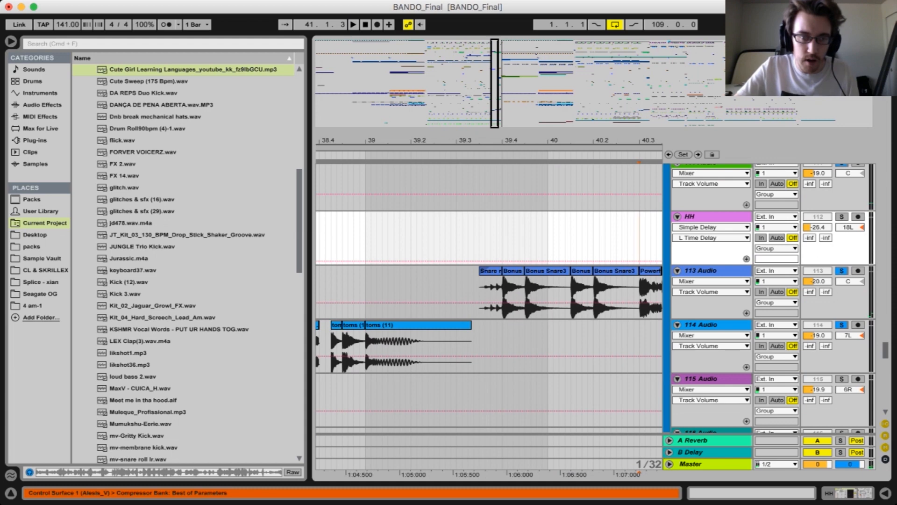
left_click(513, 294)
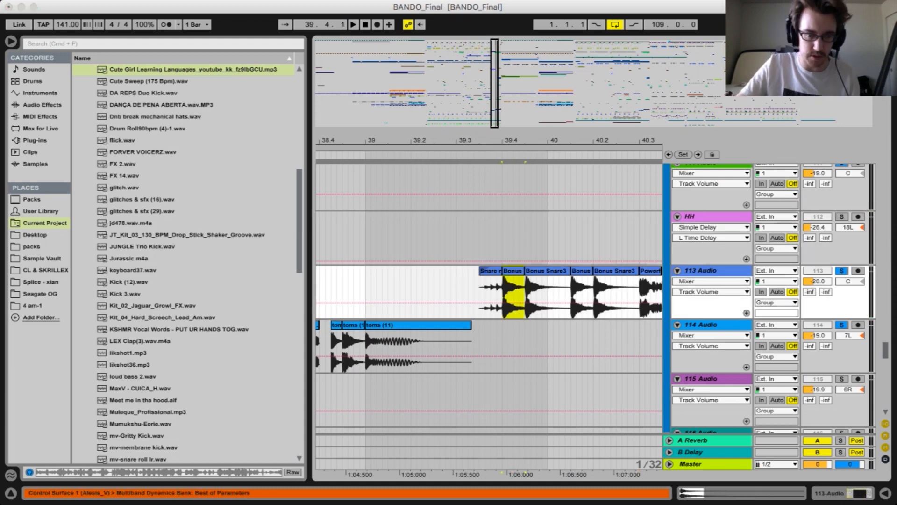
right_click(513, 294)
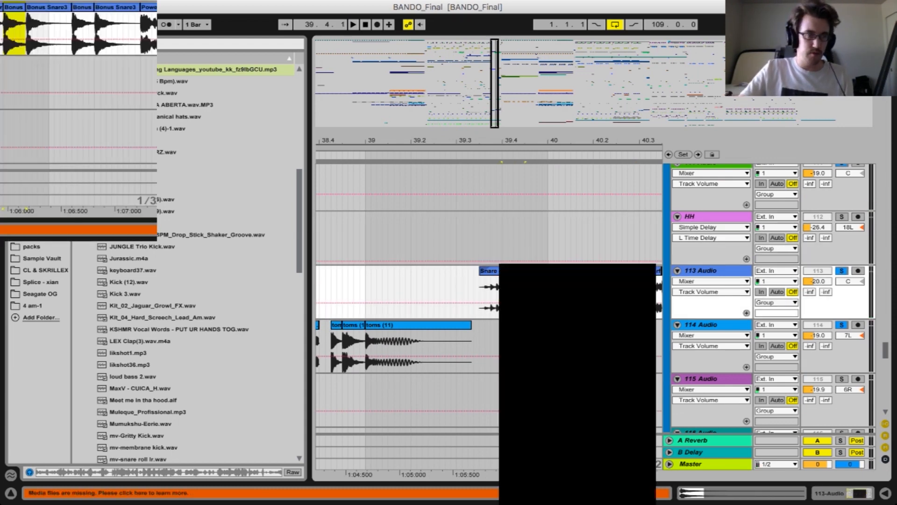
left_click(537, 327)
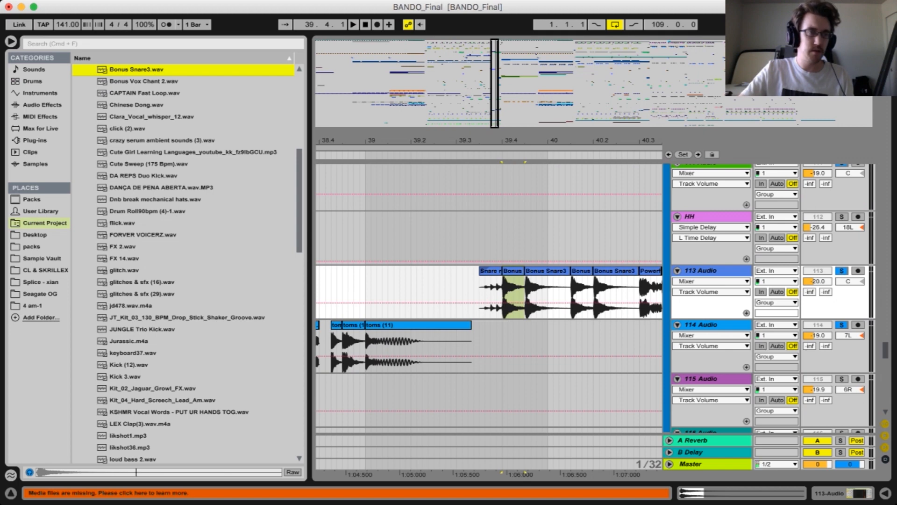
scroll(187, 261, "up", 3)
key("Down")
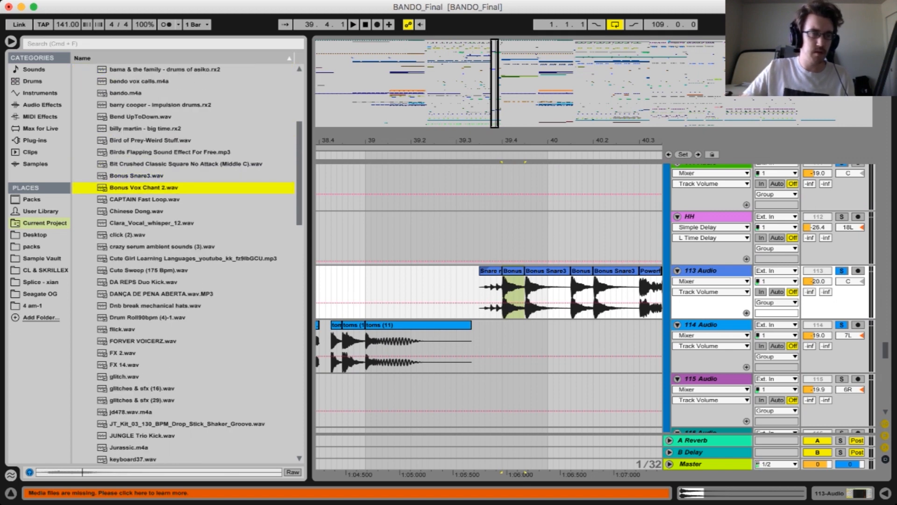
key("Up")
left_click(513, 295)
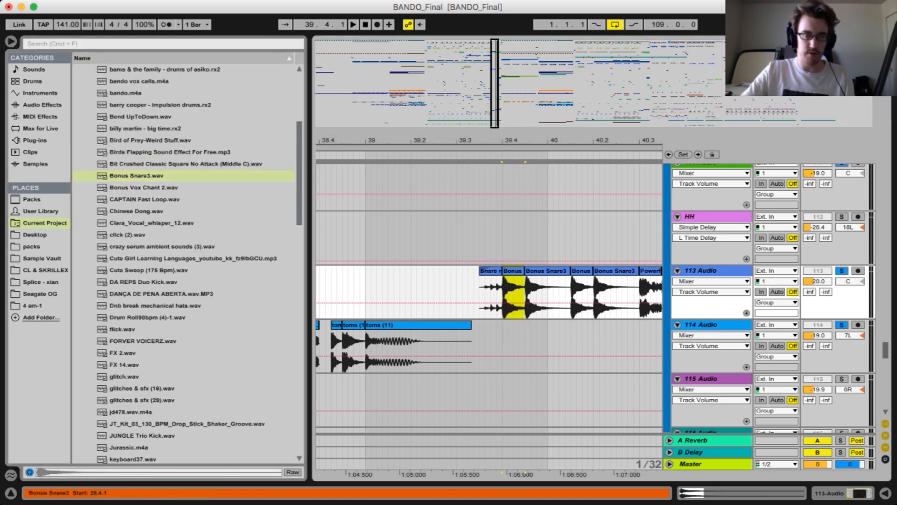
Locate the source sample of the first toms clip on the 114 Audio track in the browser
left_click(491, 294)
scroll(488, 304, "left", 5)
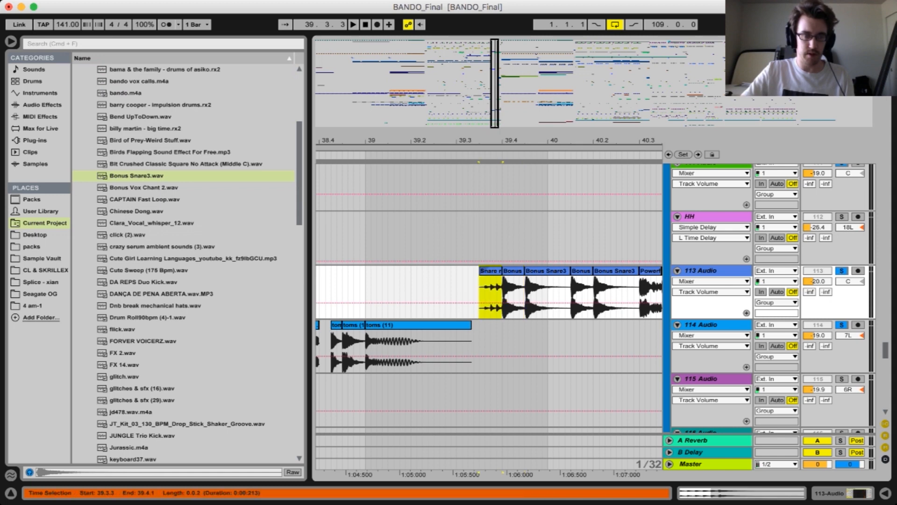
scroll(489, 299, "left", 4)
scroll(489, 299, "down", 1)
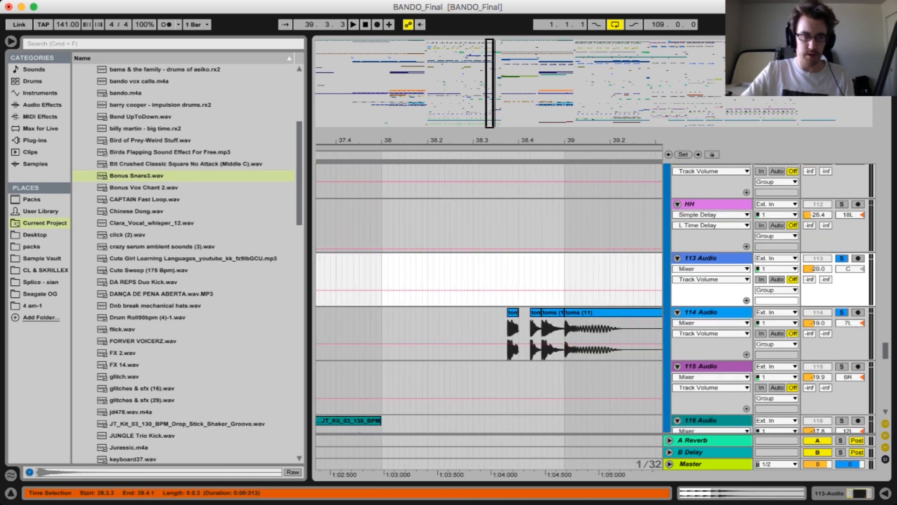
scroll(488, 299, "right", 4)
left_click(488, 334)
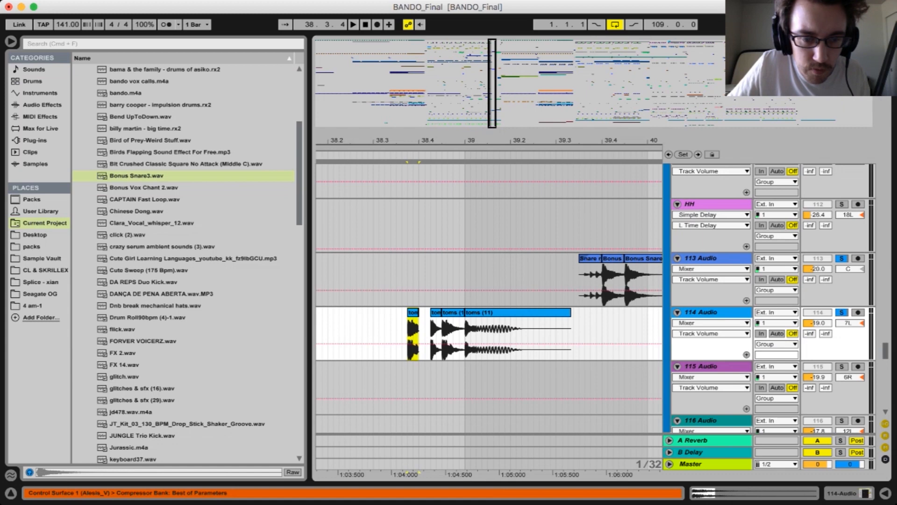
key("plus")
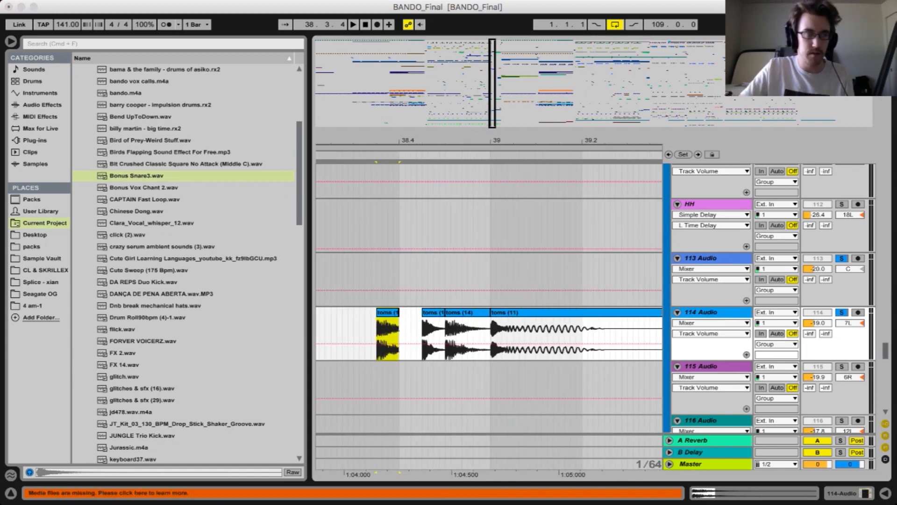
key("super+shift+r")
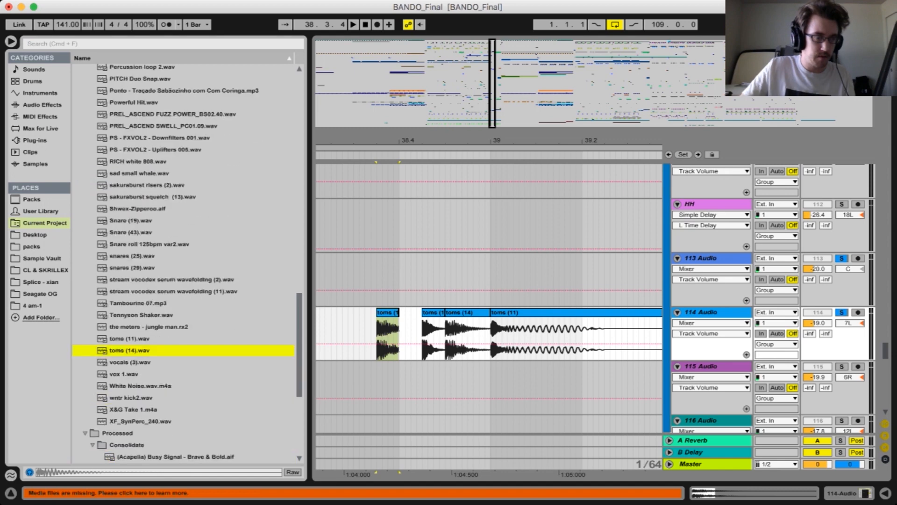
Audition toms (14).wav and its neighbouring samples in the project's imported sample list
key("Down")
key("Up")
key("Down")
key("Down")
key("Up")
key("Up")
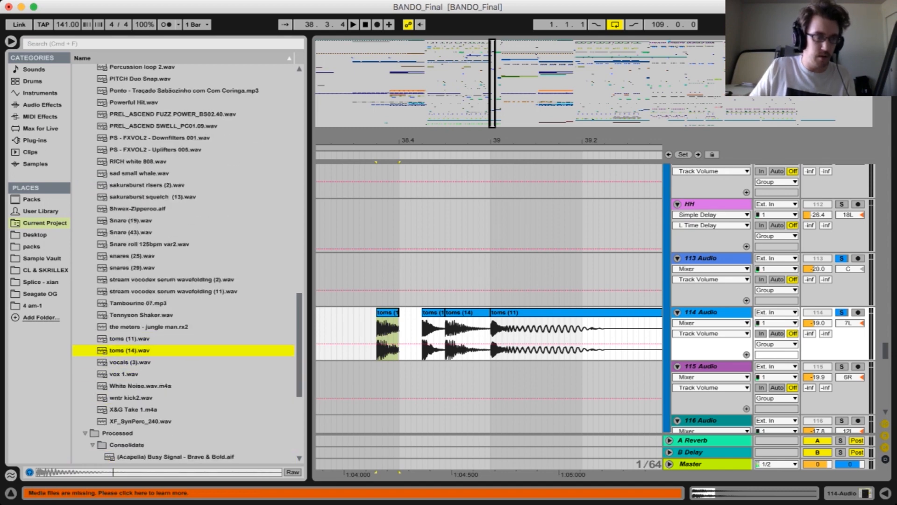
key("Up")
scroll(183, 264, "up", 20)
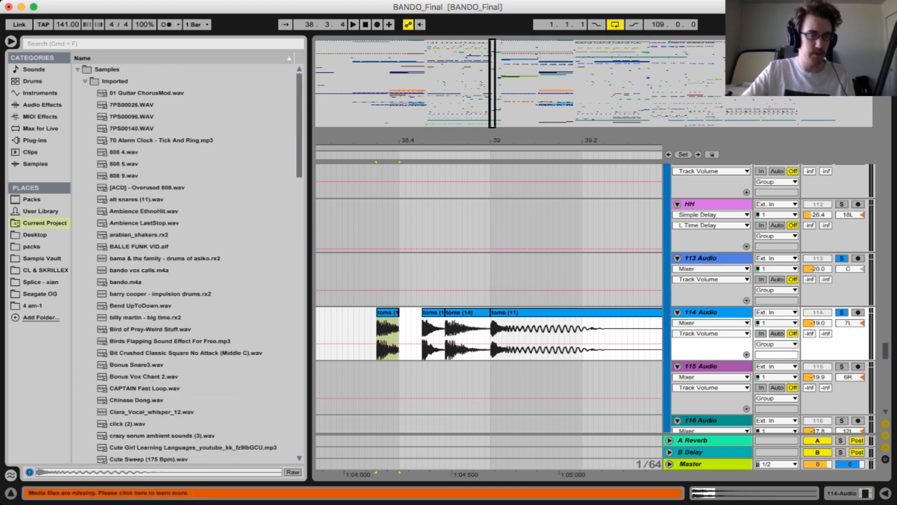
Play the first toms clip on the 114 Audio track and inspect the transposition settings of each toms clip
key("space")
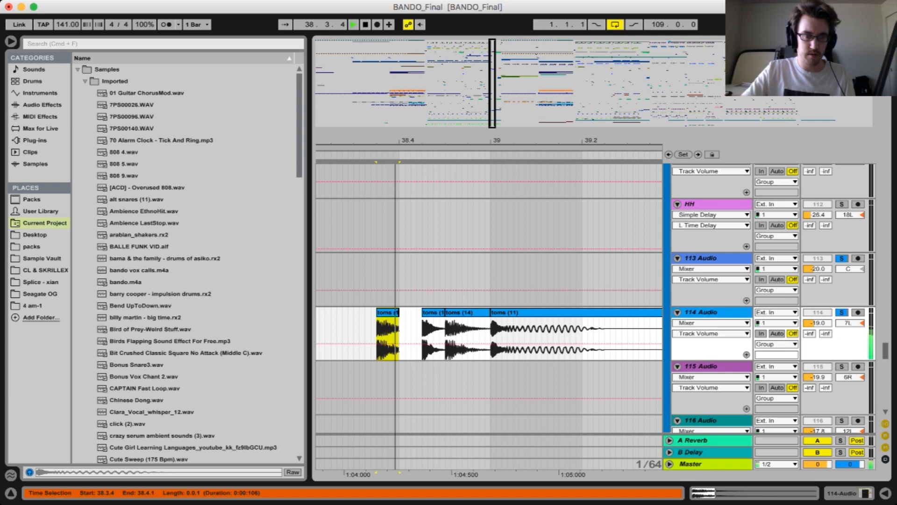
key("space")
double_click(433, 312)
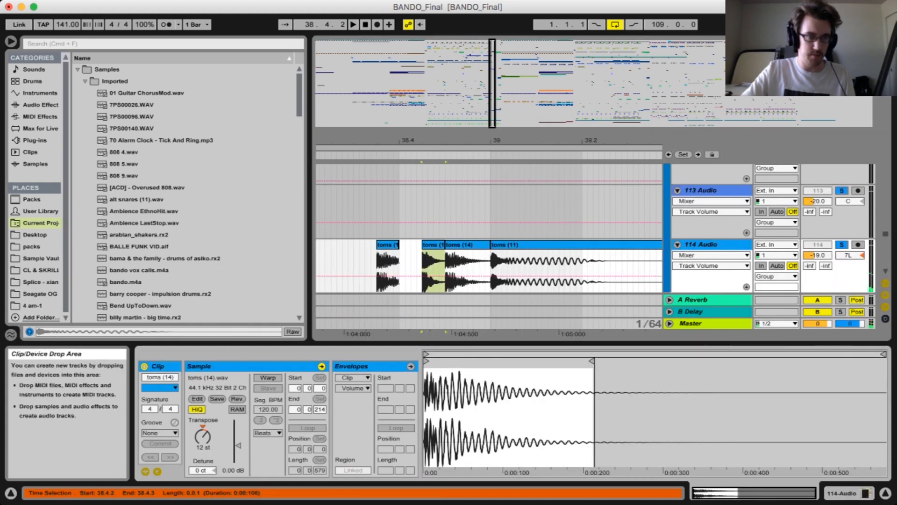
left_click(388, 244)
left_click(462, 244)
left_click(508, 245)
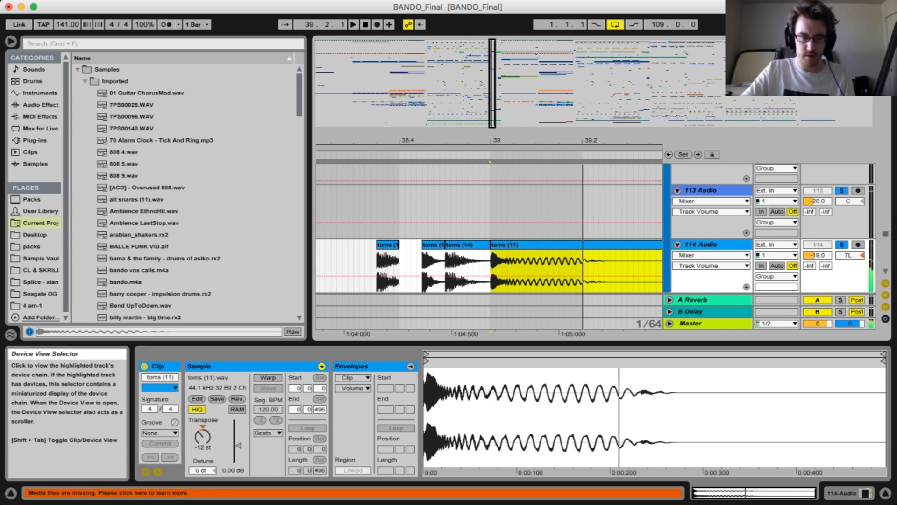
Play the toms (11) clip at bar 39 to hear its transposed sound
key("space")
left_click(842, 493)
key("space")
key("space")
key("space")
Try the toms (11) clip with its transposition reset to 0 st, and undo the change
double_click(508, 244)
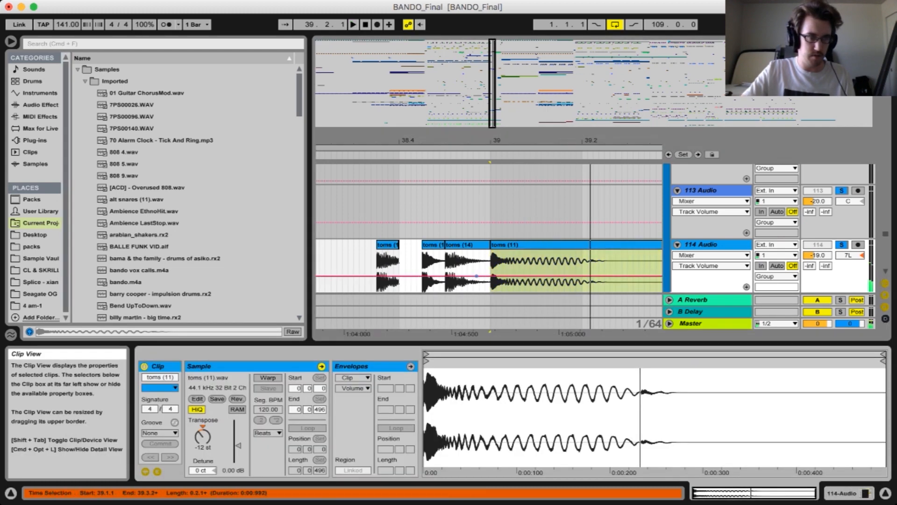
left_click(203, 427)
key("space")
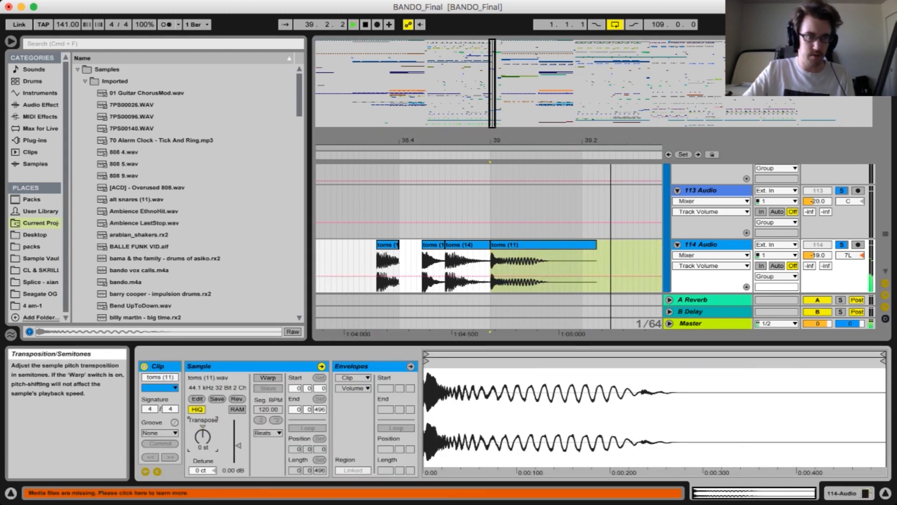
key("super+z")
key("space")
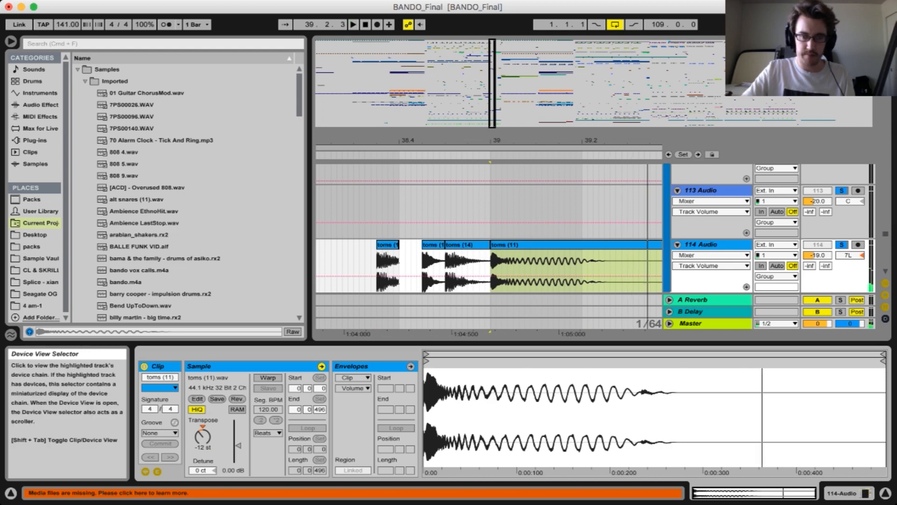
Hide the clip detail view and turn off the solo on the drum tracks
key("super+alt+l")
left_click(841, 244)
scroll(489, 299, "right", 5)
scroll(489, 299, "up", 2)
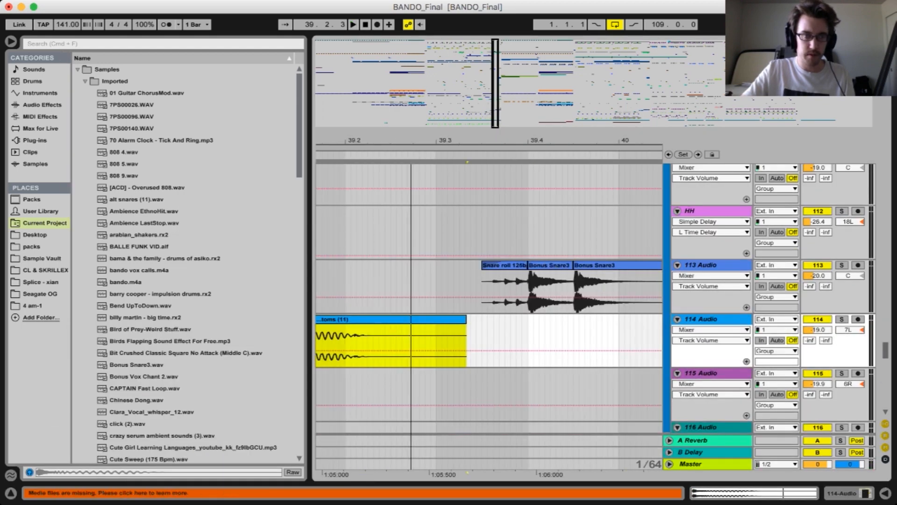
Find the Metal808 track and play the arrangement from about bar 50
left_click_drag(502, 140, 502, 70)
scroll(489, 299, "right", 4)
scroll(489, 299, "up", 20)
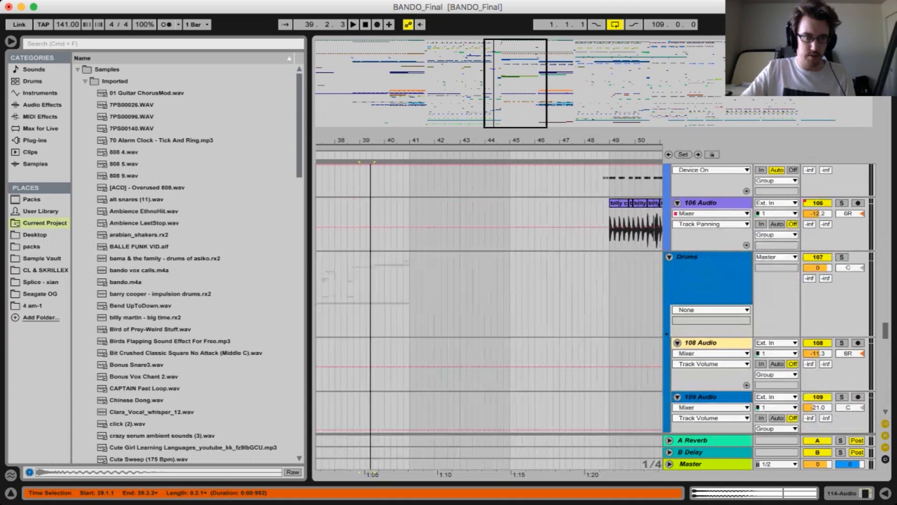
scroll(442, 323, "up", 10)
scroll(442, 324, "right", 6)
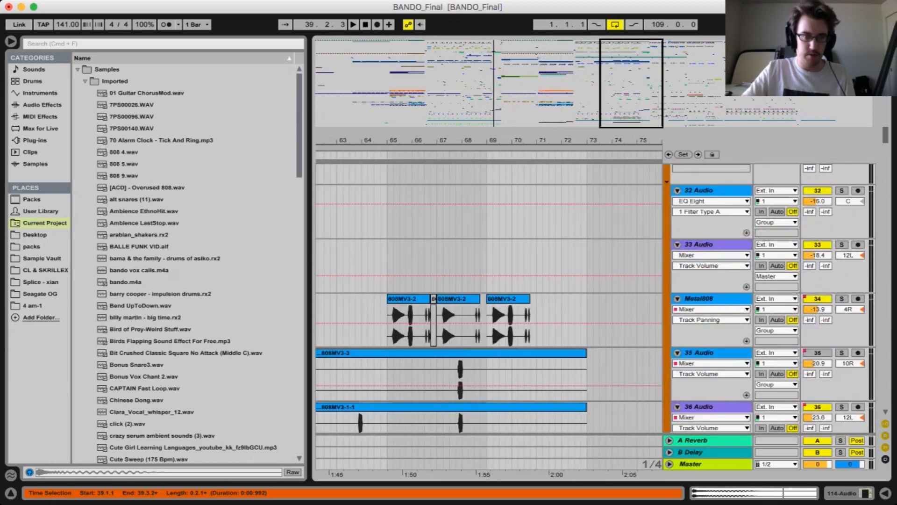
scroll(441, 323, "left", 4)
scroll(442, 323, "up", 2)
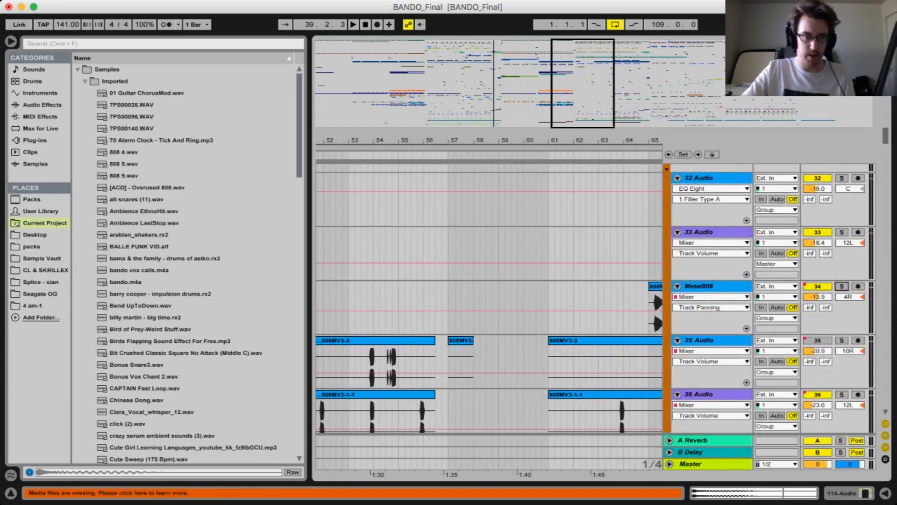
scroll(442, 323, "left", 4)
scroll(442, 323, "up", 1)
left_click(465, 323)
key("space")
scroll(464, 323, "right", 4)
scroll(465, 323, "down", 2)
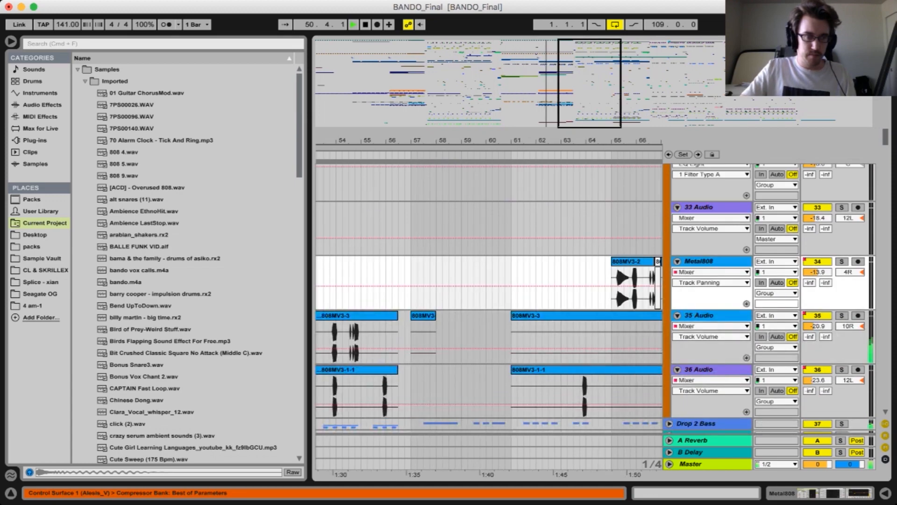
Select the 808MV3-1-1 clip on the 36 Audio track and play the section from bar 49
scroll(465, 323, "down", 10)
scroll(464, 323, "up", 9)
scroll(465, 323, "left", 5)
left_click(465, 308)
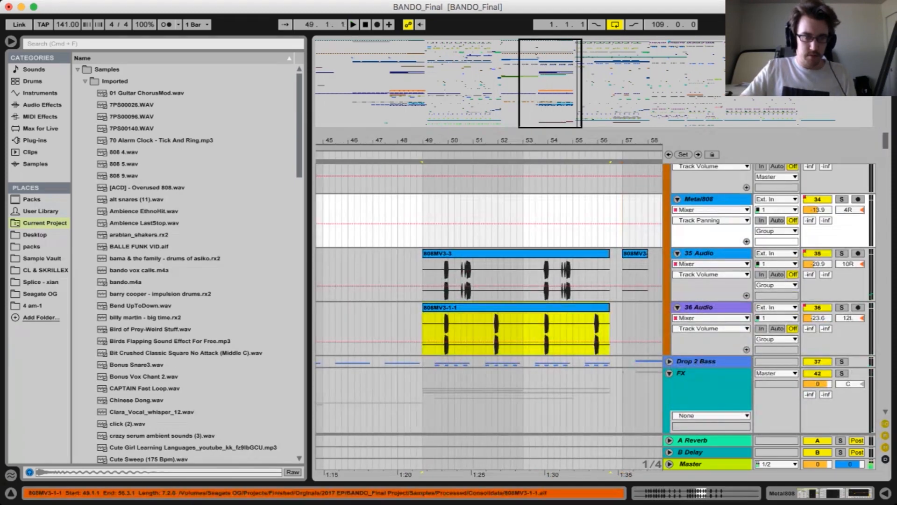
key("space")
key("space")
Expand and solo the Kill Bill Siren group, and play the 133 Massive track's clip from bar 49
scroll(640, 315, "right", 3)
scroll(640, 315, "down", 15)
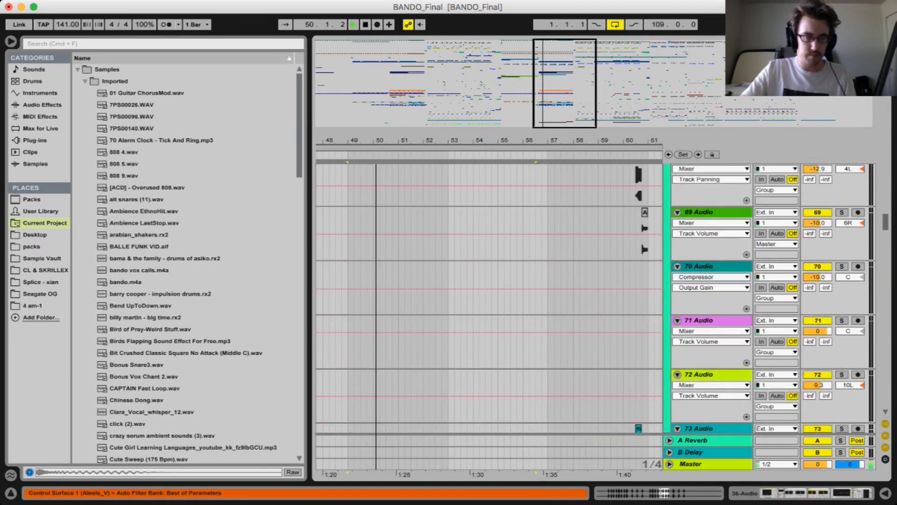
scroll(488, 299, "down", 5)
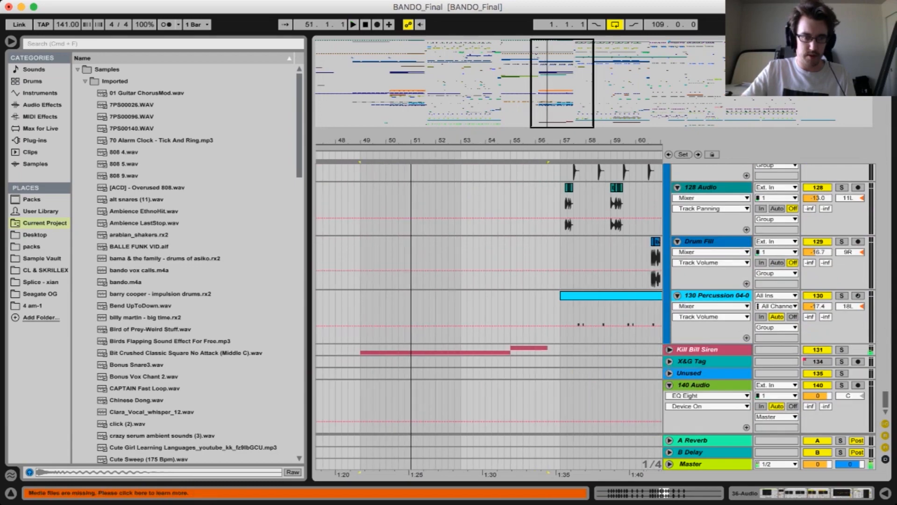
left_click(669, 350)
scroll(489, 327, "down", 4)
scroll(488, 327, "left", 2)
left_click(488, 369)
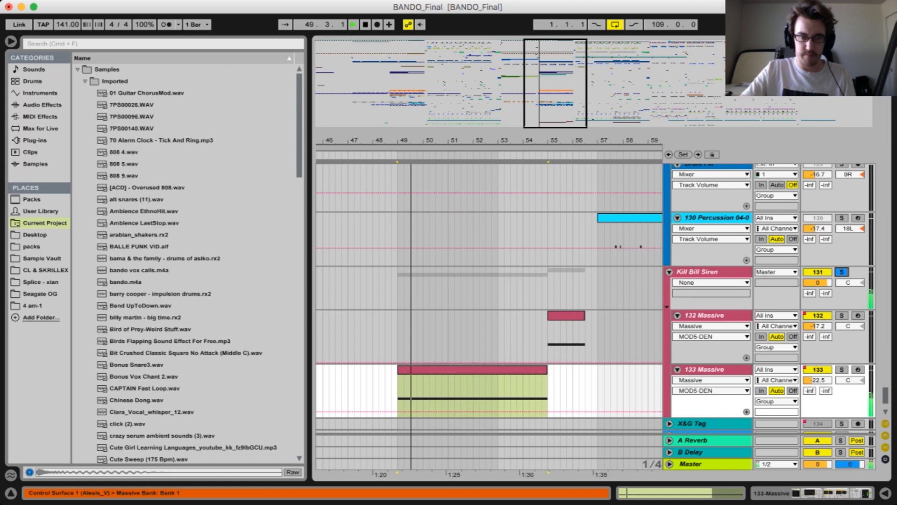
Examine the 133 Massive track's device chain, including Auto Filter, Reverb and Compressor, while the siren plays
key("shift+Tab")
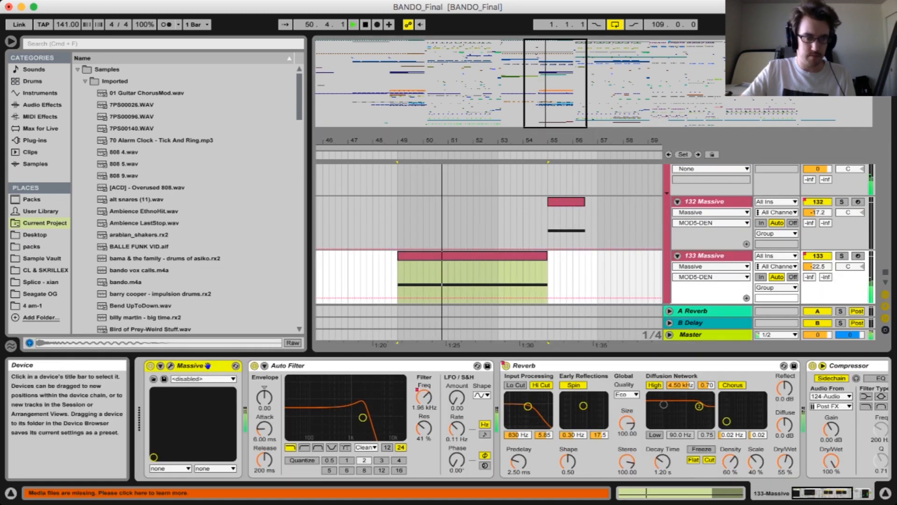
scroll(423, 428, "right", 5)
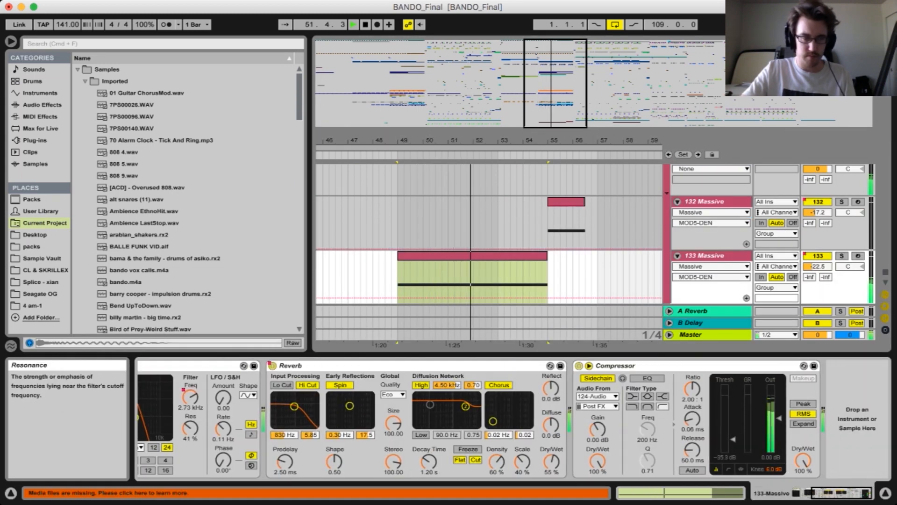
scroll(190, 427, "left", 5)
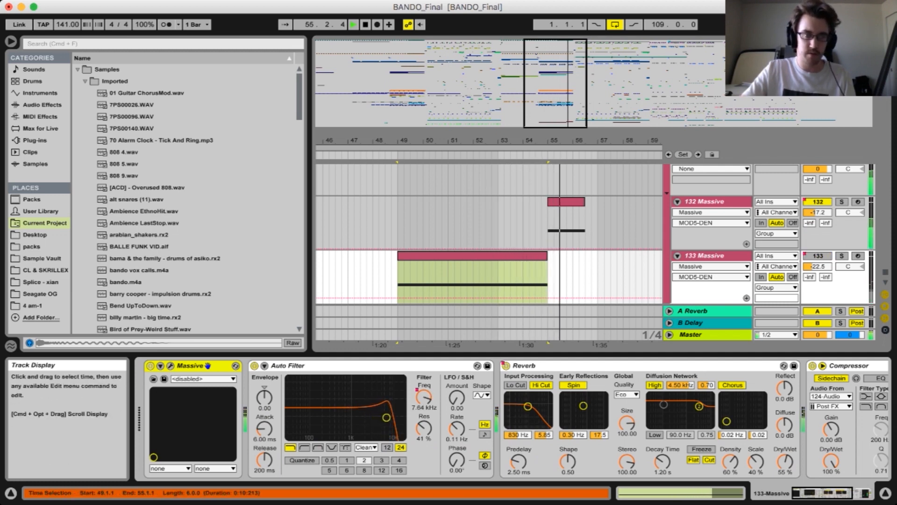
scroll(489, 234, "up", 4)
scroll(488, 233, "right", 2)
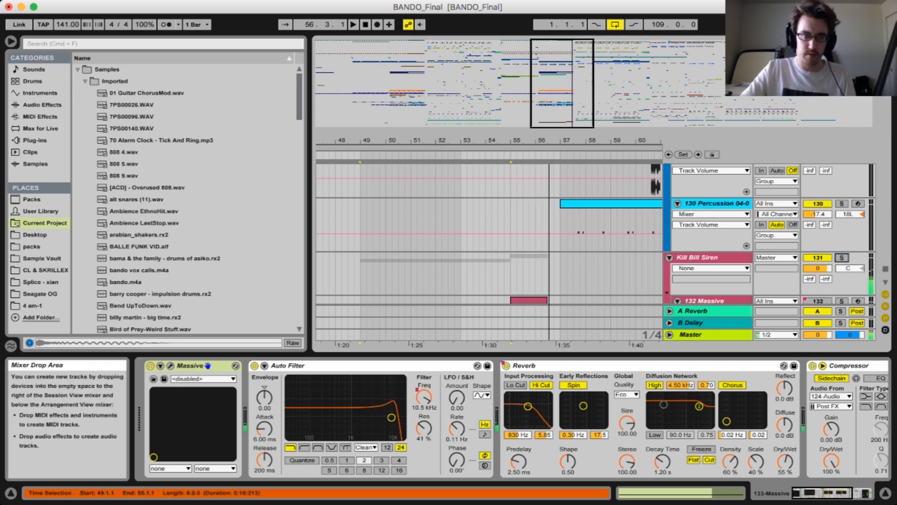
Hide the device chain and select the long BALLE FUNK VID clip on the Baille Funk Sample track
scroll(489, 233, "up", 10)
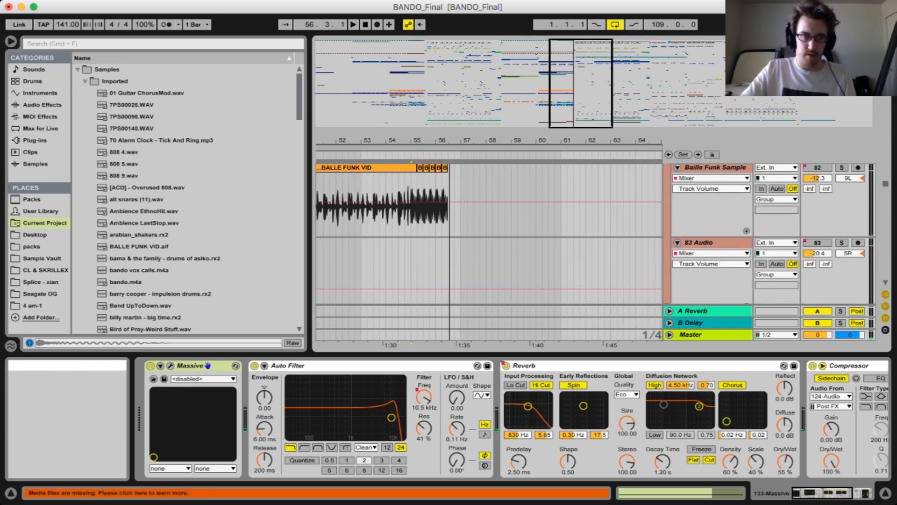
left_click(885, 493)
scroll(489, 299, "up", 6)
scroll(488, 299, "left", 7)
left_click(512, 329)
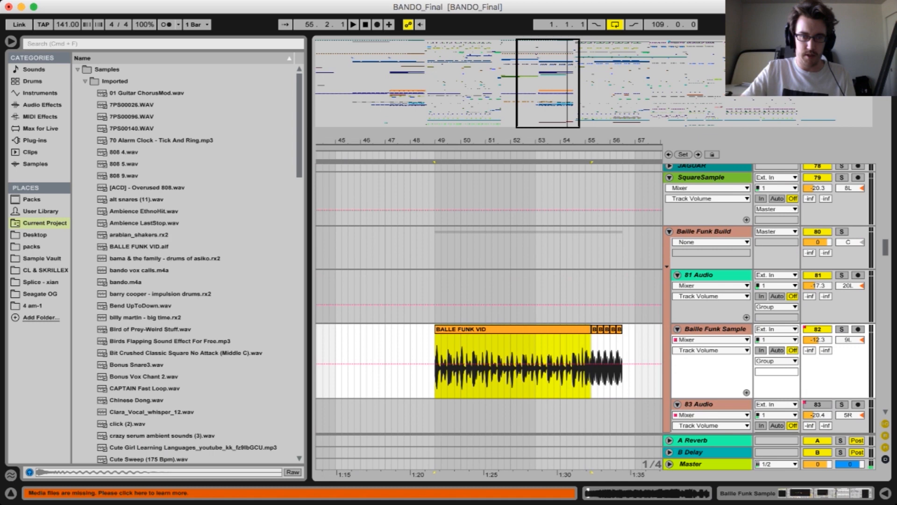
Play the soloed Baille Funk Build group from bar 49, and move the solo to the SampleMelody track
key("space")
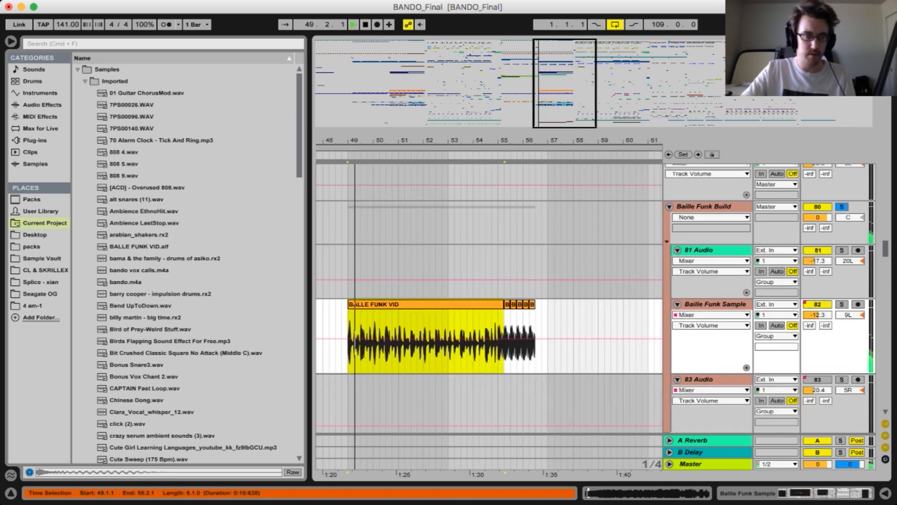
scroll(488, 299, "down", 6)
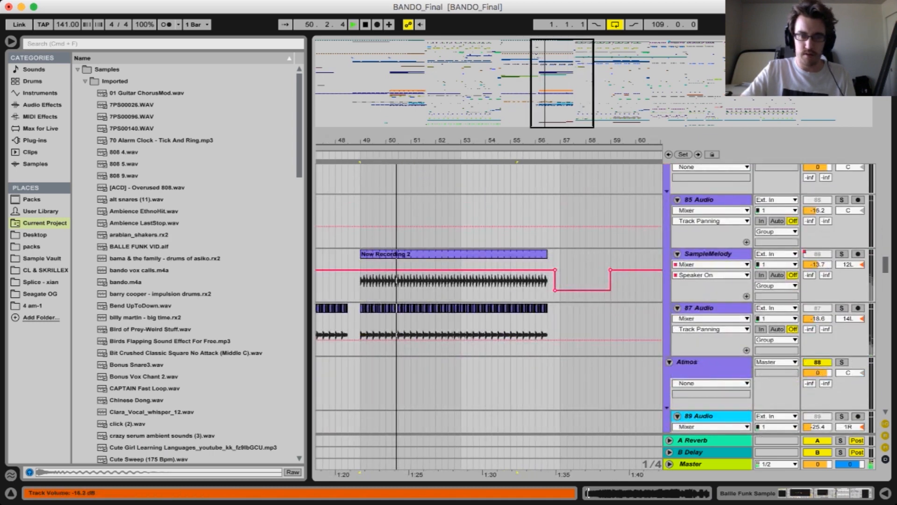
left_click(842, 254)
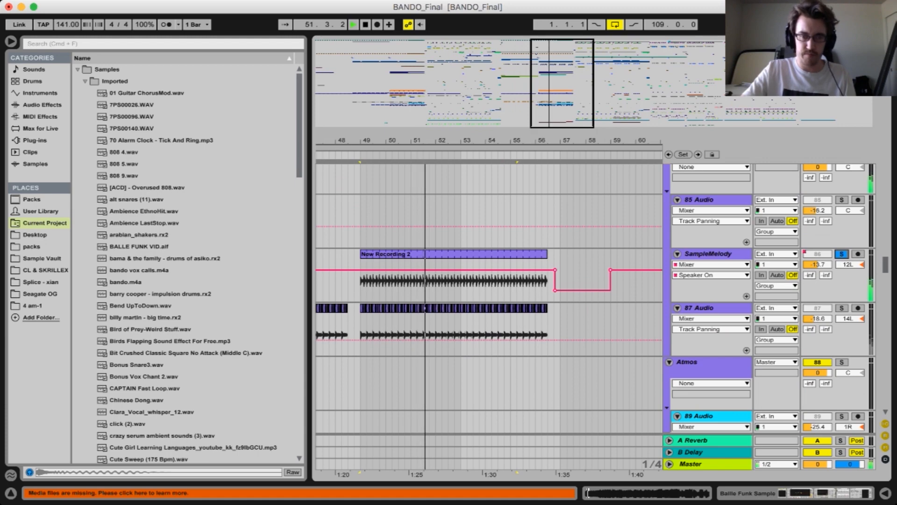
Solo the Build Drums group during playback and look through its hat, loop and snare tracks
scroll(488, 299, "down", 10)
scroll(488, 299, "down", 3)
scroll(848, 243, "up", 5)
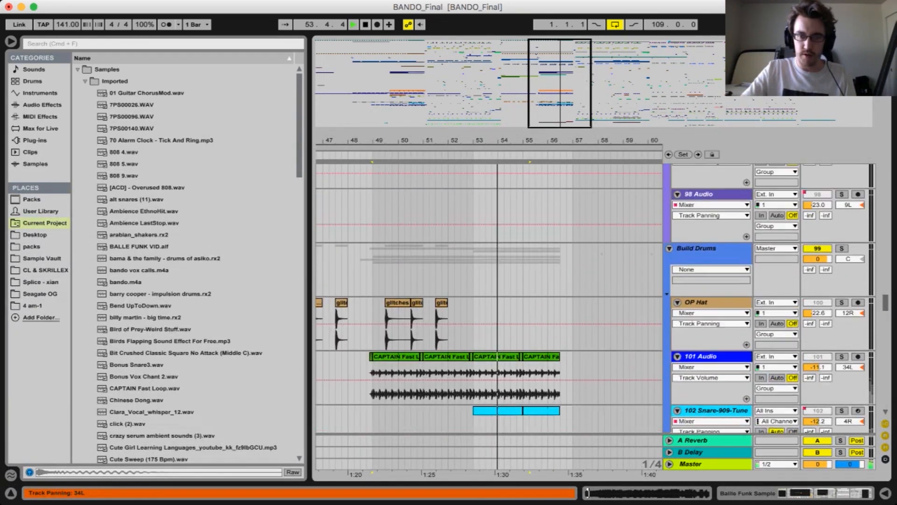
left_click(842, 248)
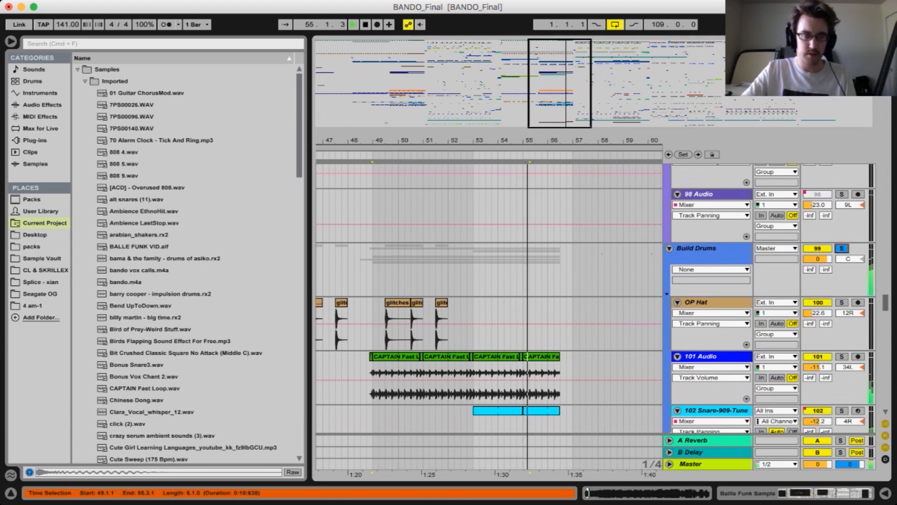
scroll(841, 249, "down", 4)
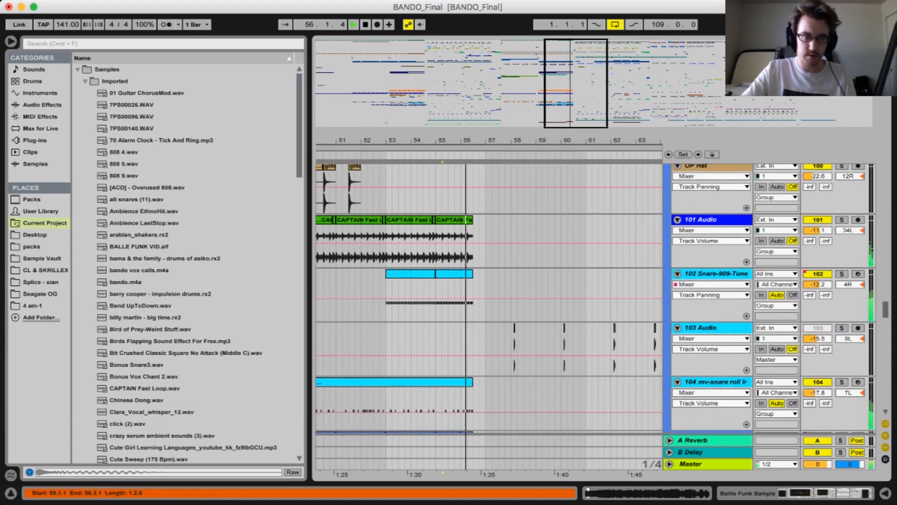
Play the 102 Snare-909-Tune clip at bar 55 and check its MIDI notes and devices, closing the detail view
double_click(453, 274)
key("space")
key("space")
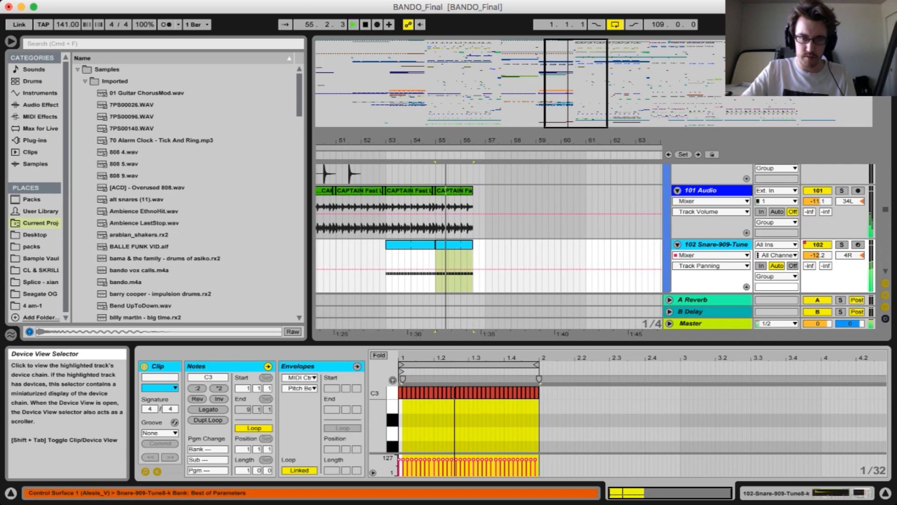
left_click(836, 493)
left_click(886, 493)
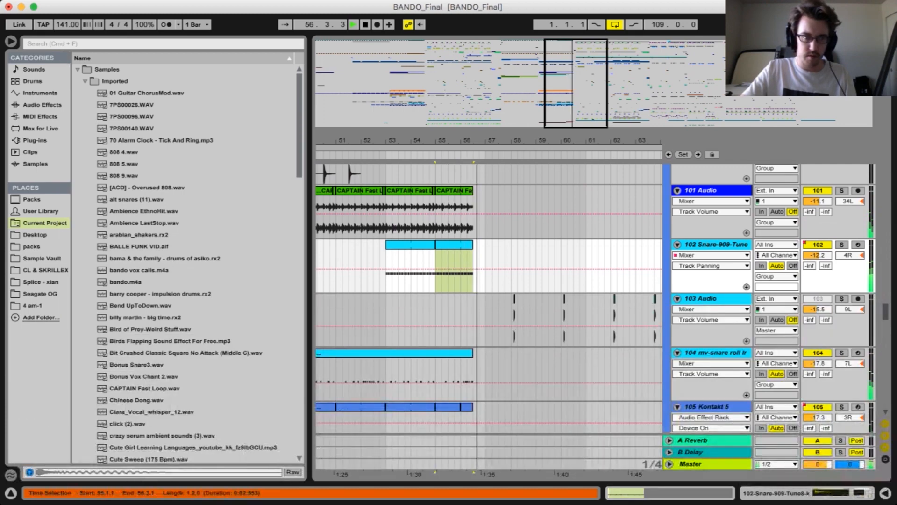
Collapse the FX group and expand the Drop 2 Bass group
scroll(617, 205, "up", 20)
scroll(593, 298, "up", 20)
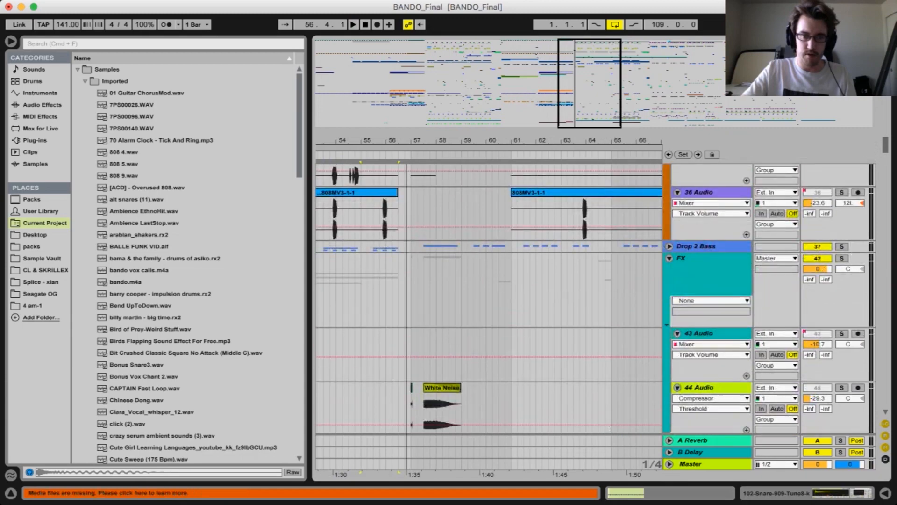
left_click(669, 258)
left_click(670, 246)
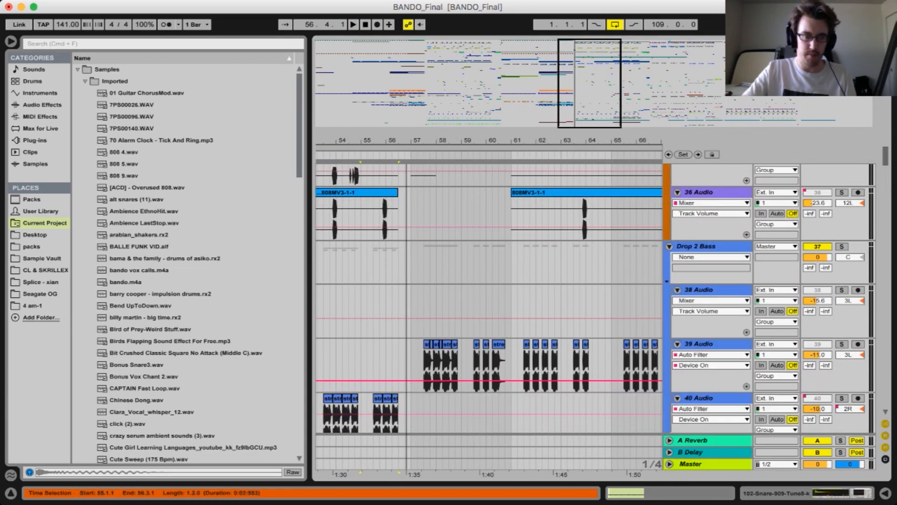
Solo the Drop 2 Bass group and play its bass tracks from bar 49
scroll(488, 299, "left", 10)
scroll(488, 299, "up", 1)
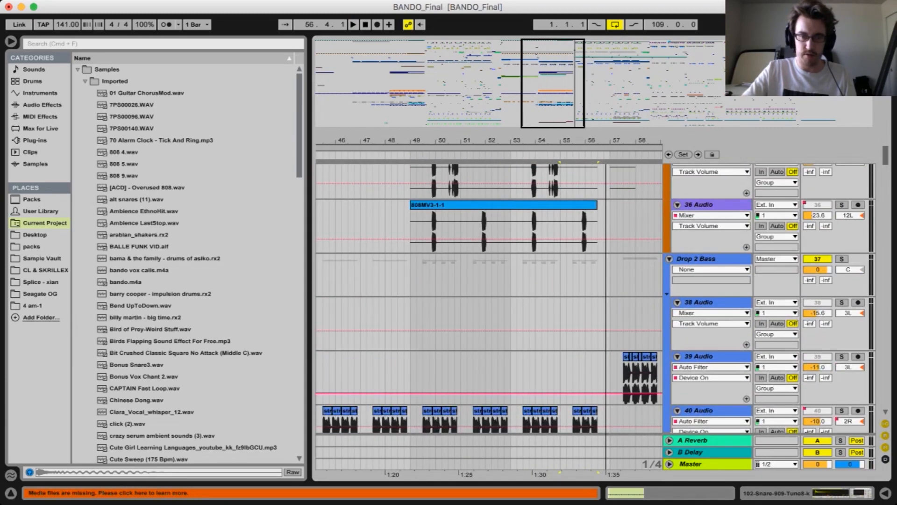
left_click(410, 378)
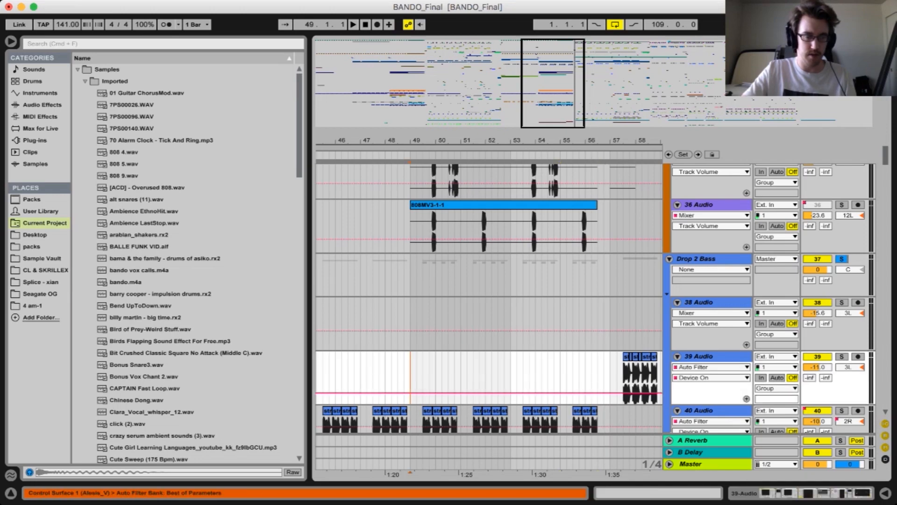
scroll(411, 377, "down", 4)
scroll(411, 377, "right", 2)
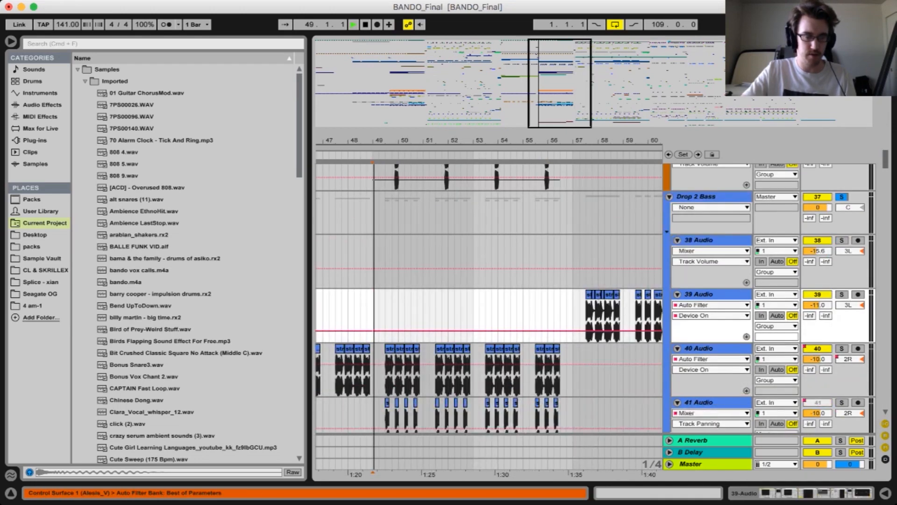
scroll(488, 299, "down", 4)
scroll(489, 299, "right", 2)
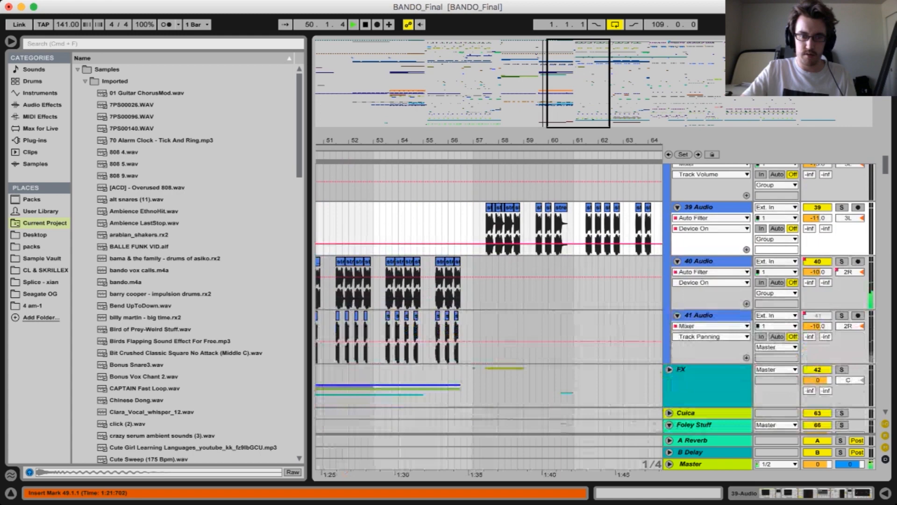
scroll(489, 299, "up", 4)
scroll(488, 299, "right", 2)
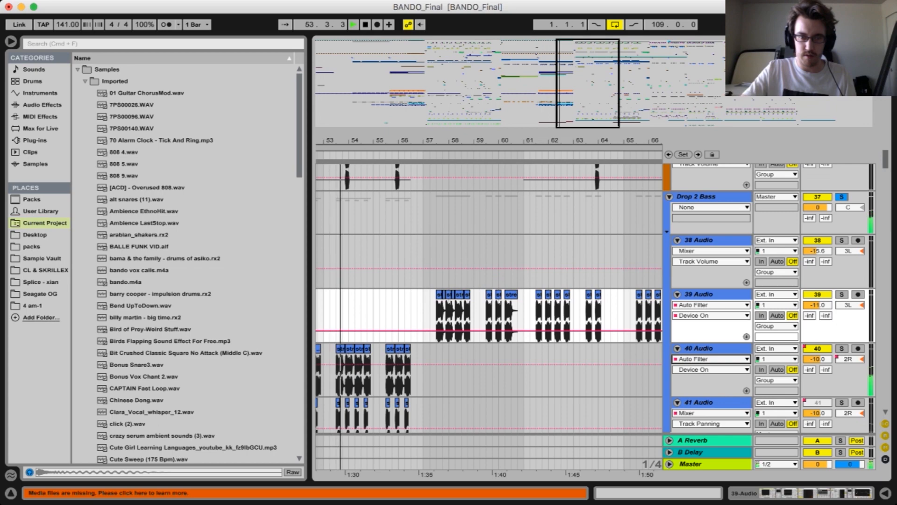
Examine the 40 Audio track's device chain, including Auto Filter, Compressor and EQ Eight, during playback
left_click(699, 348)
double_click(699, 348)
scroll(664, 393, "right", 5)
scroll(663, 392, "left", 5)
scroll(464, 234, "down", 6)
scroll(464, 233, "left", 1)
scroll(464, 233, "up", 2)
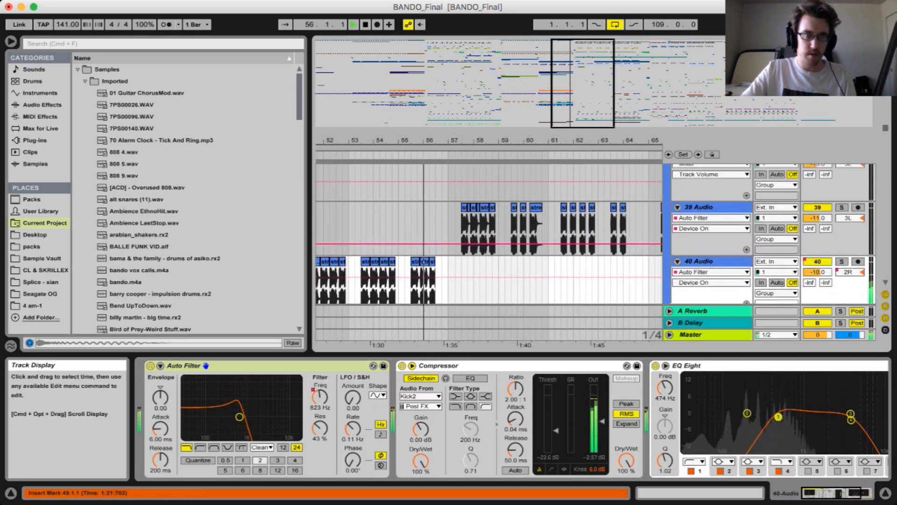
Select the 39 Audio track's first clip after bar 57 and examine the track's device chain, stopping playback
left_click(464, 207)
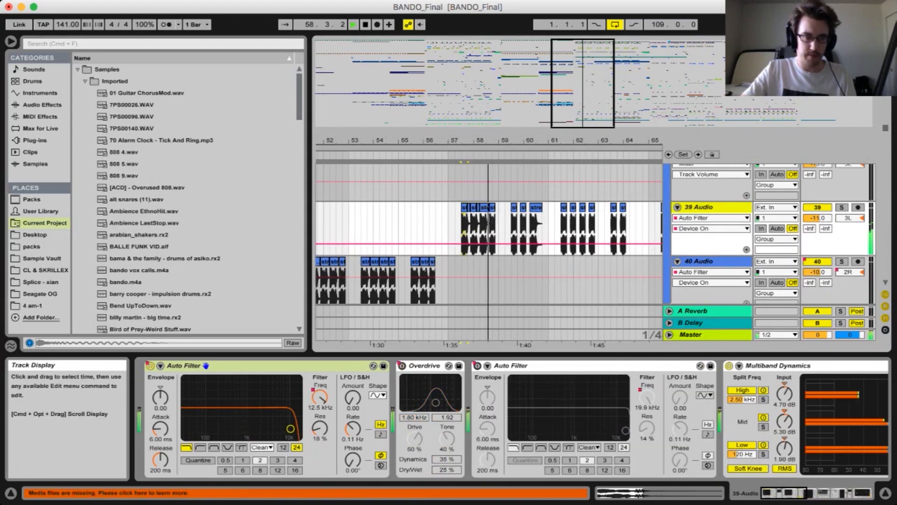
left_click(253, 365)
scroll(252, 366, "right", 5)
scroll(252, 366, "left", 5)
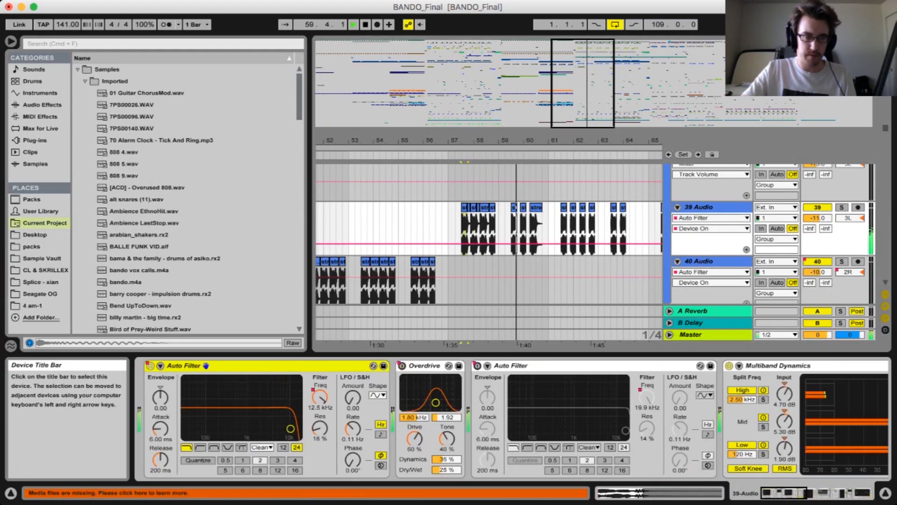
scroll(514, 421, "right", 10)
key("space")
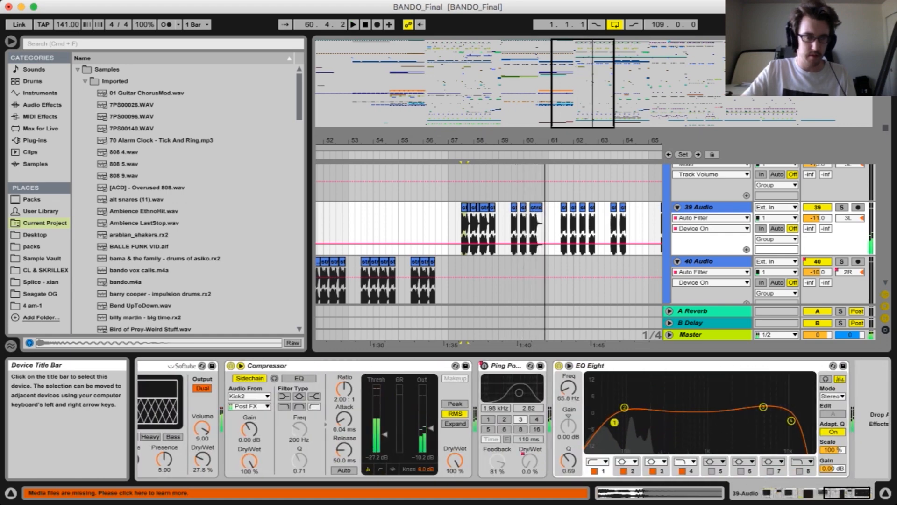
Select the stream vocodex clip at 57.3 on the 39 Audio track and play the bass phrase from there
scroll(579, 418, "left", 10)
left_click_drag(470, 141, 469, 187)
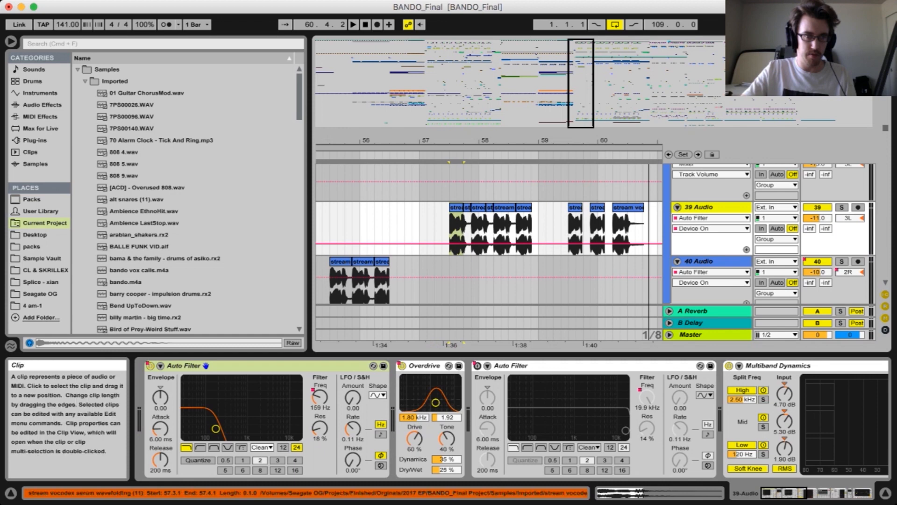
left_click(456, 207)
left_click_drag(460, 141, 459, 173)
key("space")
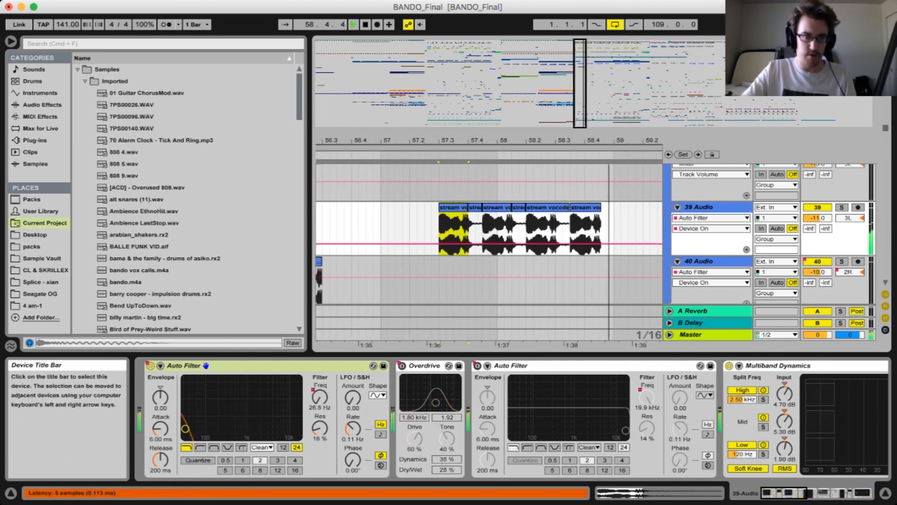
scroll(489, 234, "right", 10)
scroll(488, 233, "right", 20)
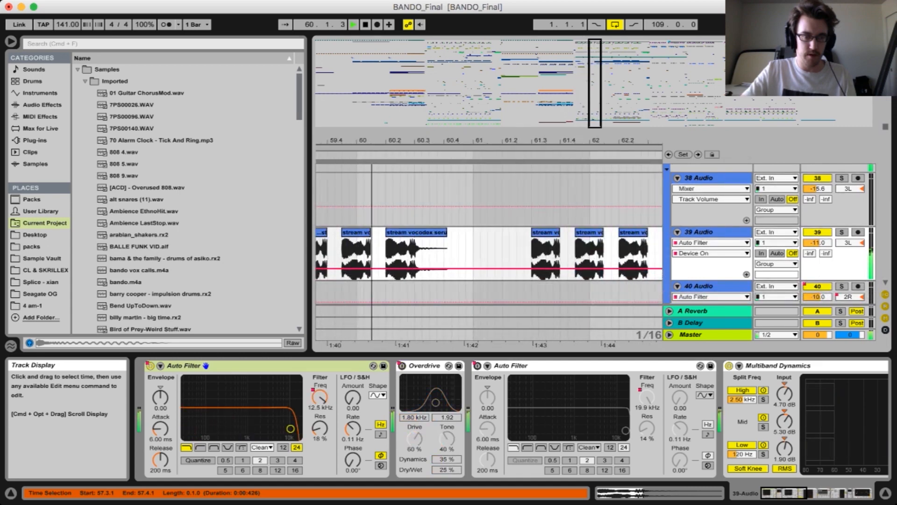
key("space")
Play the 38 Audio track's stream vocodex clips from around bar 73 with its device chain shown
scroll(488, 234, "right", 8)
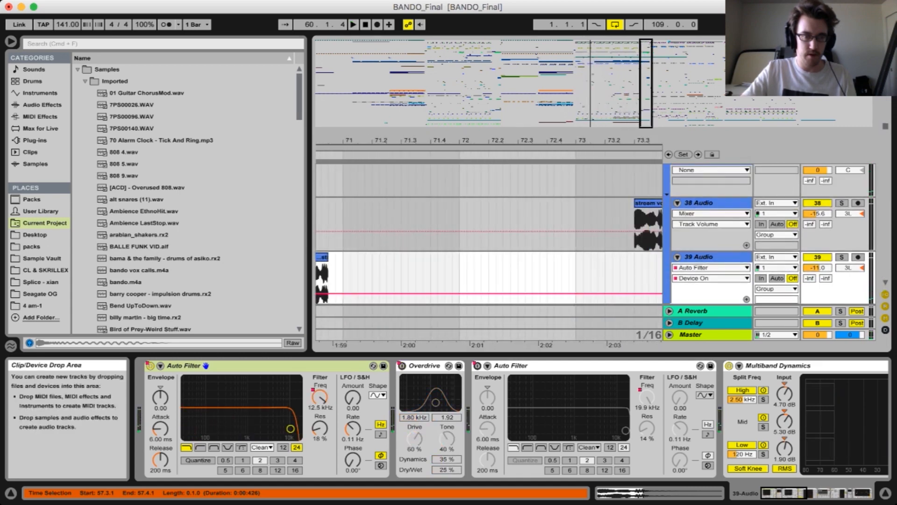
scroll(489, 233, "up", 2)
left_click(467, 243)
key("space")
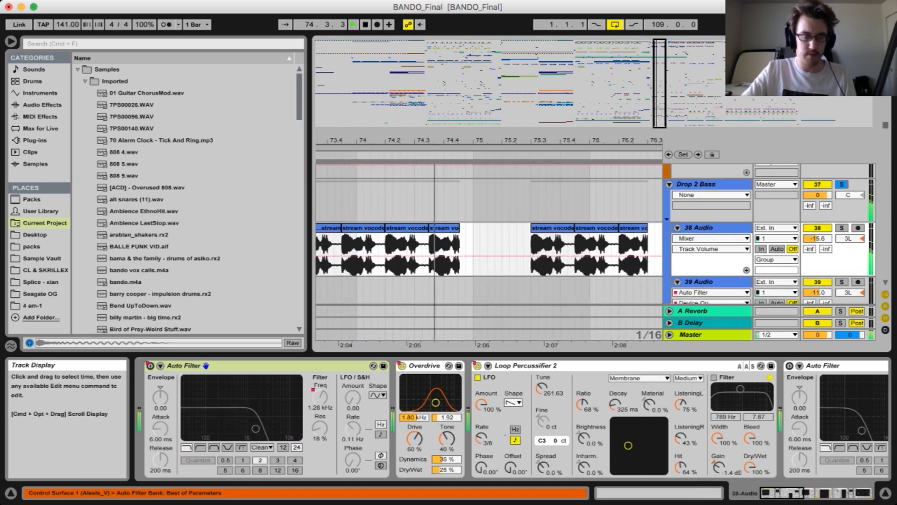
key("space")
key("space")
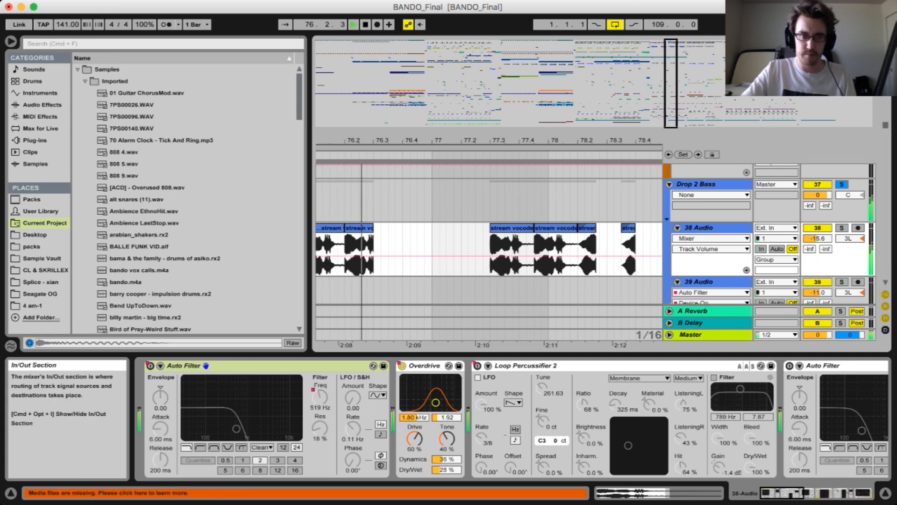
Select the 38 Audio clip at 77.3, stop playback and locate its sample file in the browser
left_click(511, 228)
key("space")
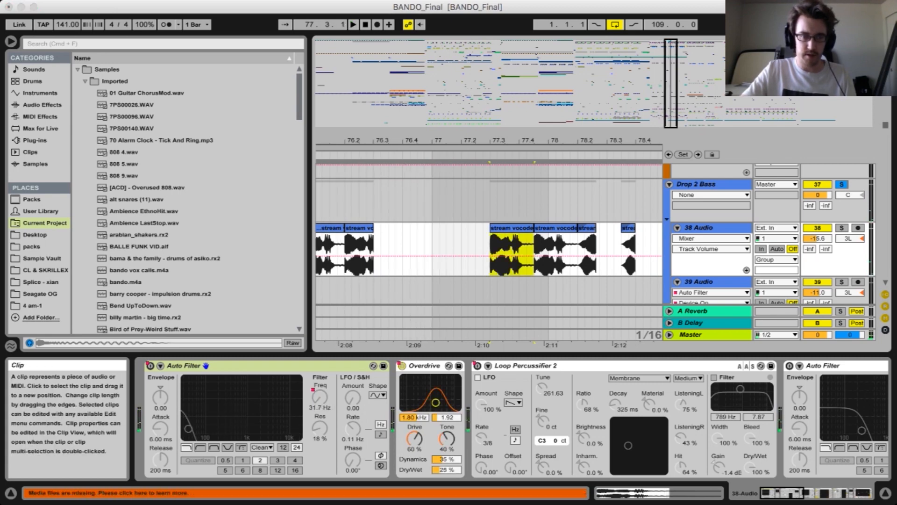
right_click(501, 228)
left_click(532, 374)
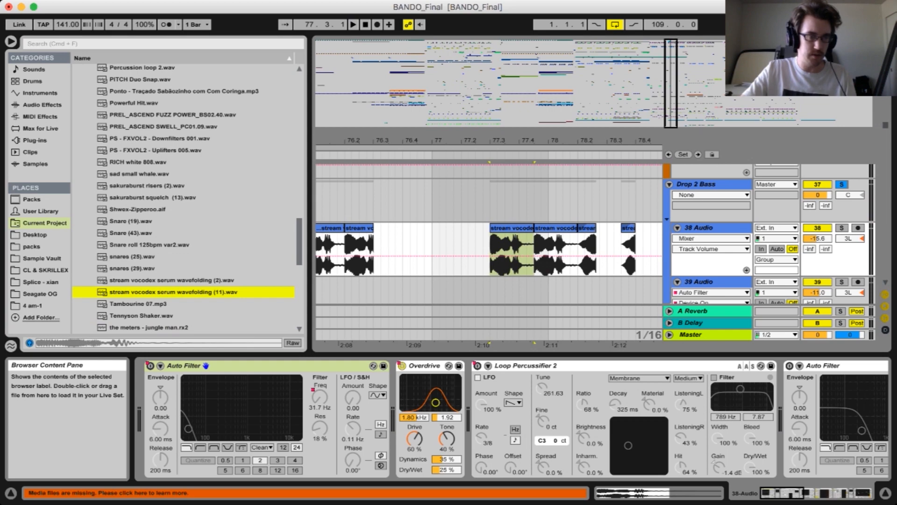
Check the sample settings of the 38 Audio clip at 76.2, return to the device chain and select the clip at 73.3
double_click(359, 228)
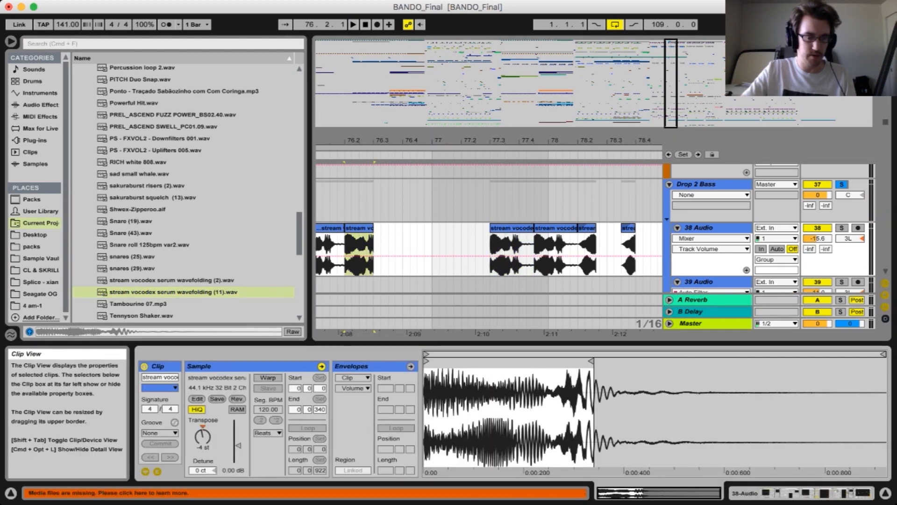
left_click(749, 493)
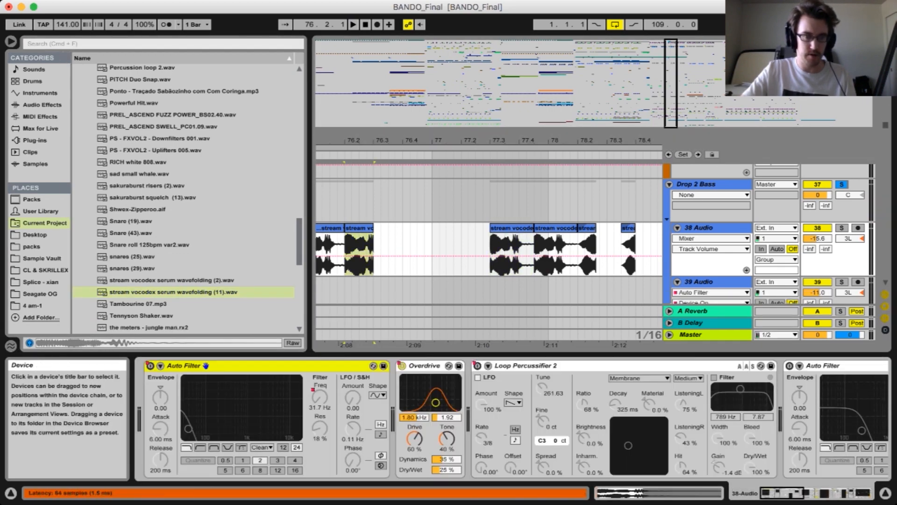
left_click_drag(512, 141, 512, 99)
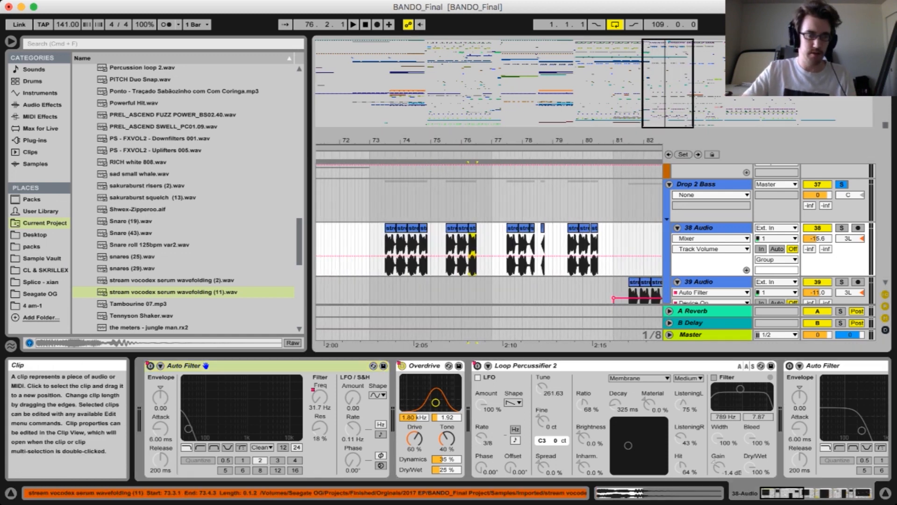
left_click(390, 228)
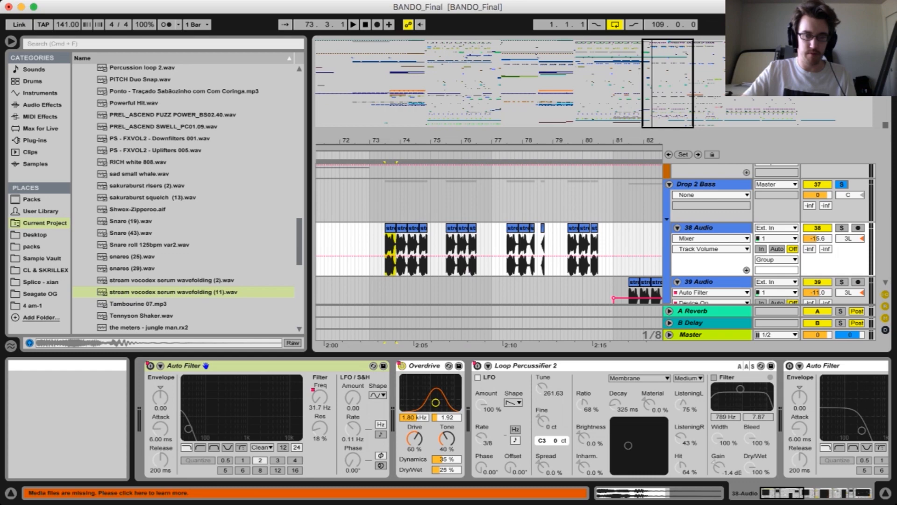
Hide the device chain and play the 39 Audio track from its clip at 81.3
left_click(885, 493)
scroll(514, 327, "up", 5)
scroll(514, 327, "right", 5)
scroll(514, 346, "down", 1)
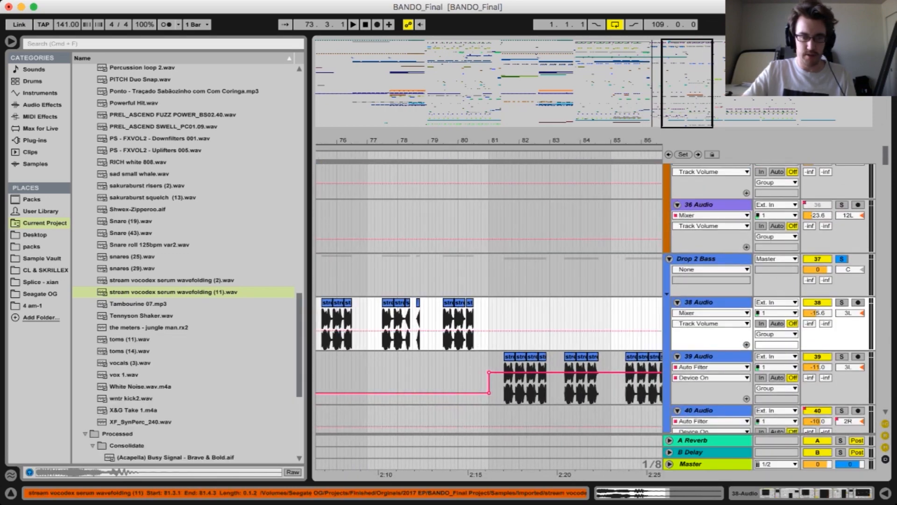
left_click(509, 357)
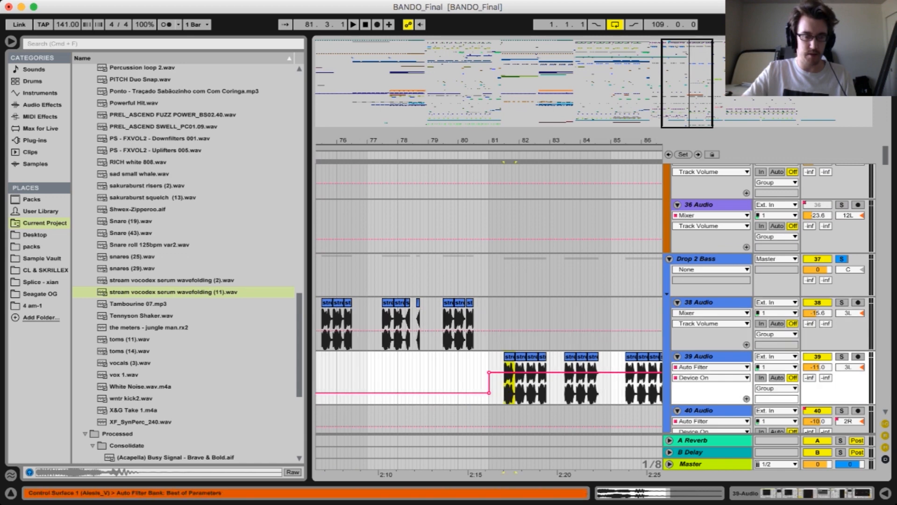
key("space")
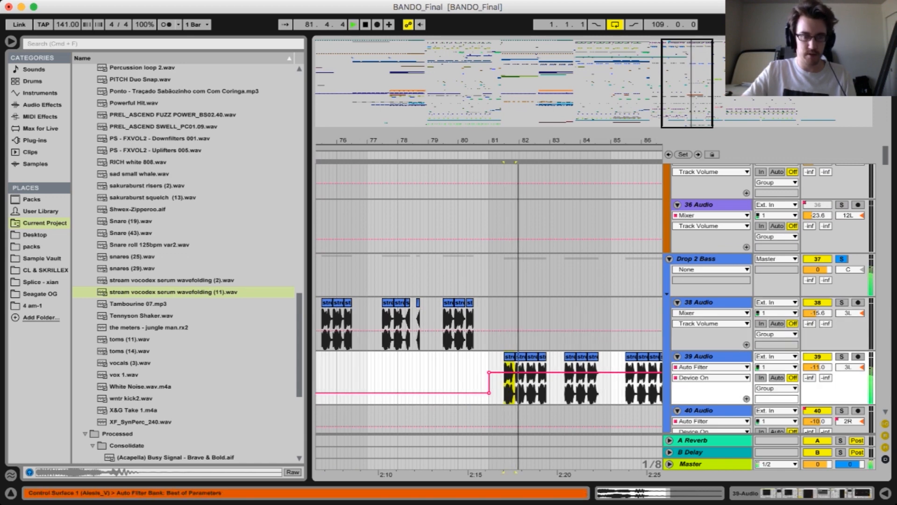
left_click(710, 356)
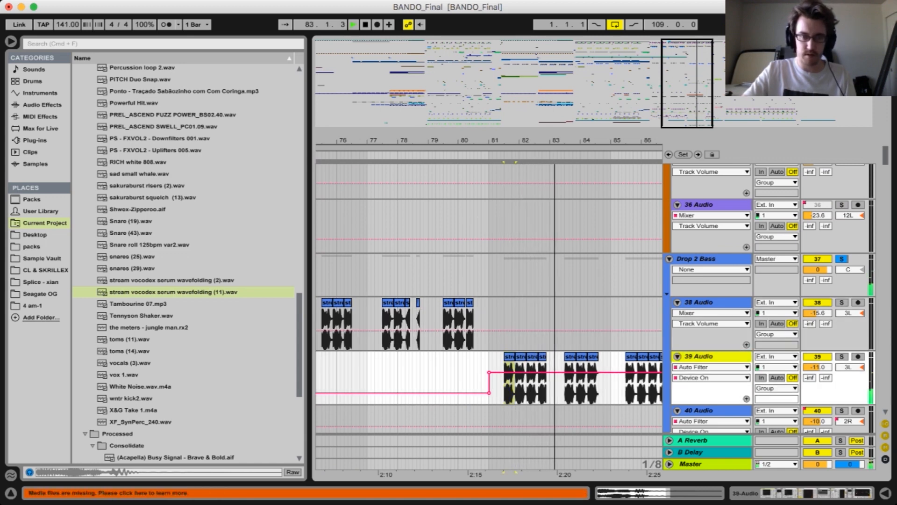
Unsolo the Drop 2 Bass group and play the full mix from bar 73 up to bar 77
scroll(594, 299, "up", 3)
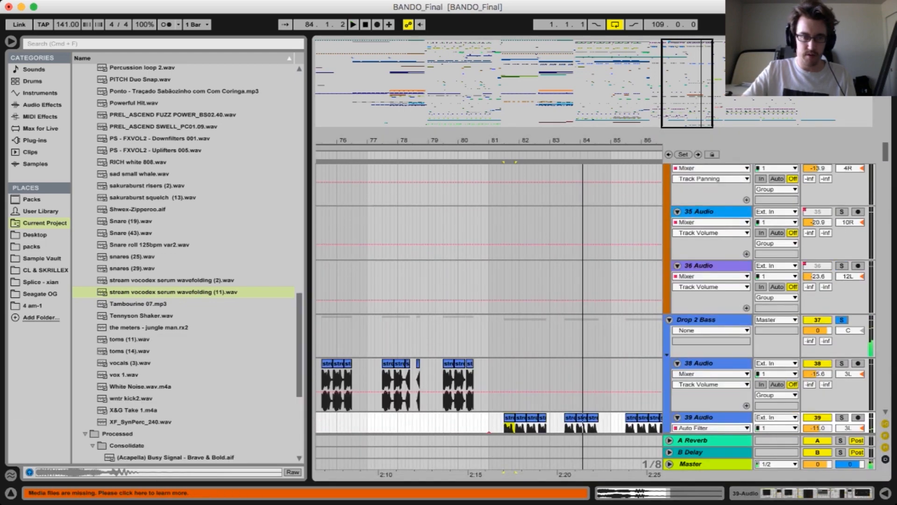
key("space")
scroll(488, 299, "left", 5)
left_click(527, 335)
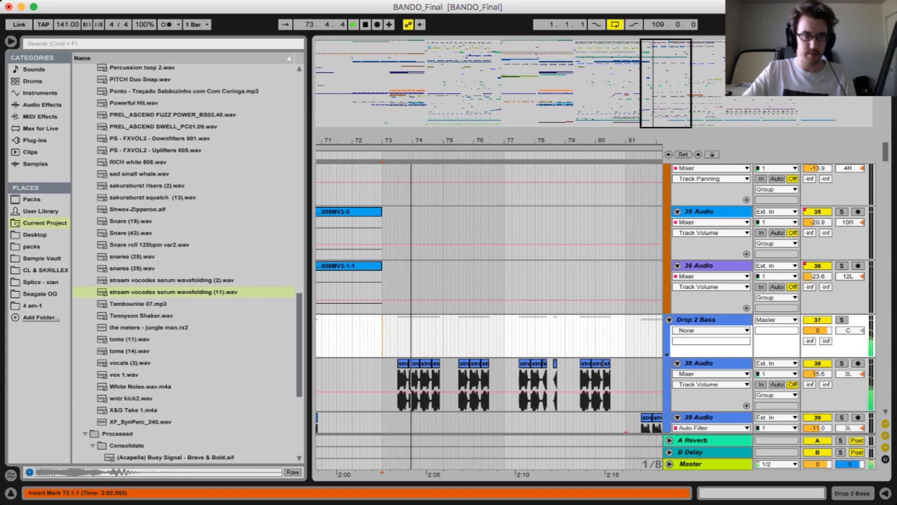
scroll(488, 299, "down", 3)
scroll(488, 299, "up", 2)
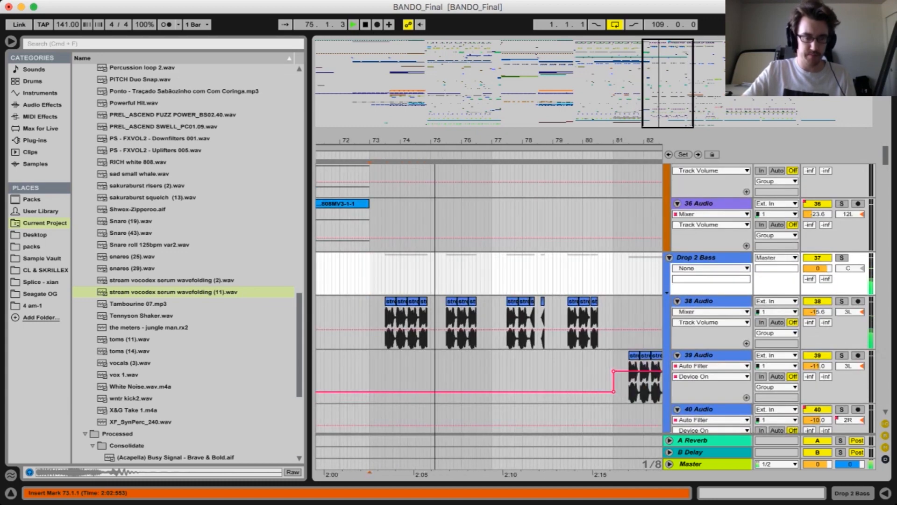
scroll(488, 299, "down", 1)
scroll(488, 299, "right", 2)
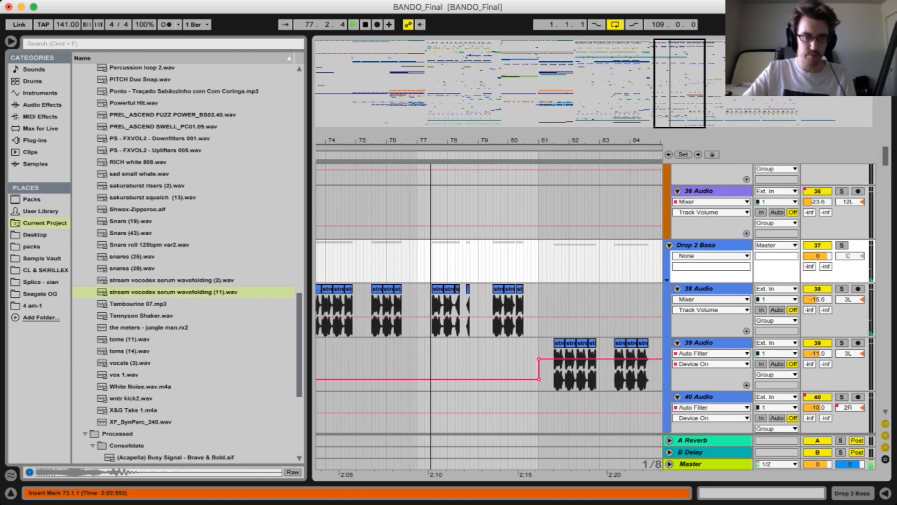
scroll(488, 299, "down", 3)
scroll(489, 299, "left", 1)
key("space")
Locate the Drums group and play it soloed from bar 73
scroll(488, 299, "down", 20)
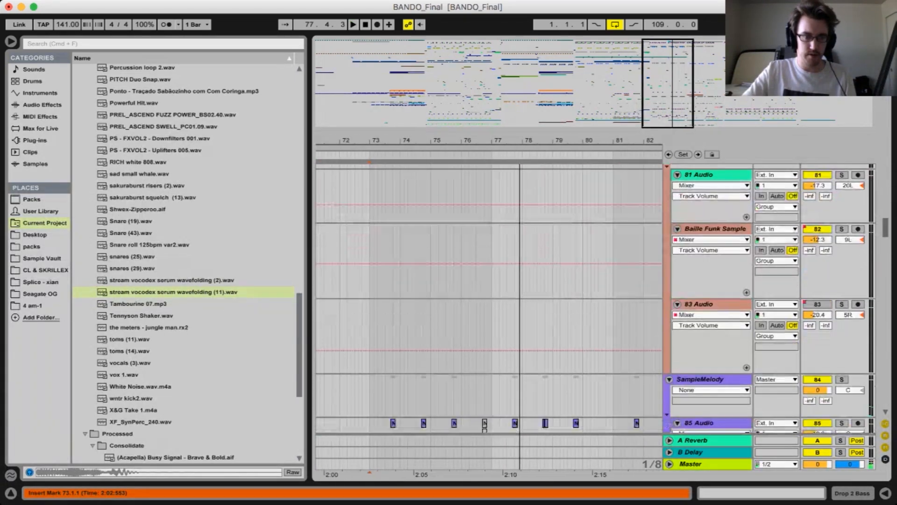
scroll(488, 299, "left", 2)
scroll(488, 299, "up", 4)
scroll(488, 299, "right", 1)
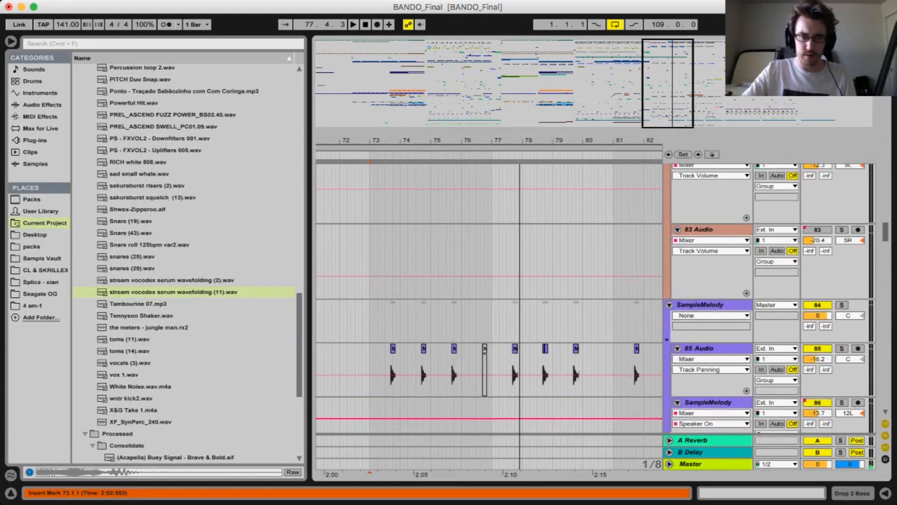
scroll(488, 299, "down", 13)
scroll(488, 299, "right", 1)
scroll(488, 299, "up", 4)
scroll(488, 299, "left", 1)
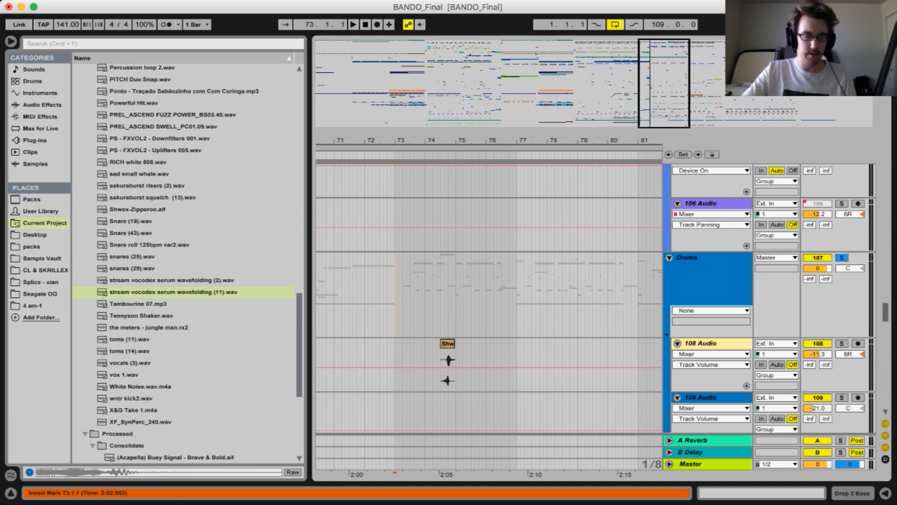
scroll(488, 299, "down", 5)
scroll(488, 299, "left", 1)
scroll(488, 299, "down", 5)
scroll(488, 299, "right", 1)
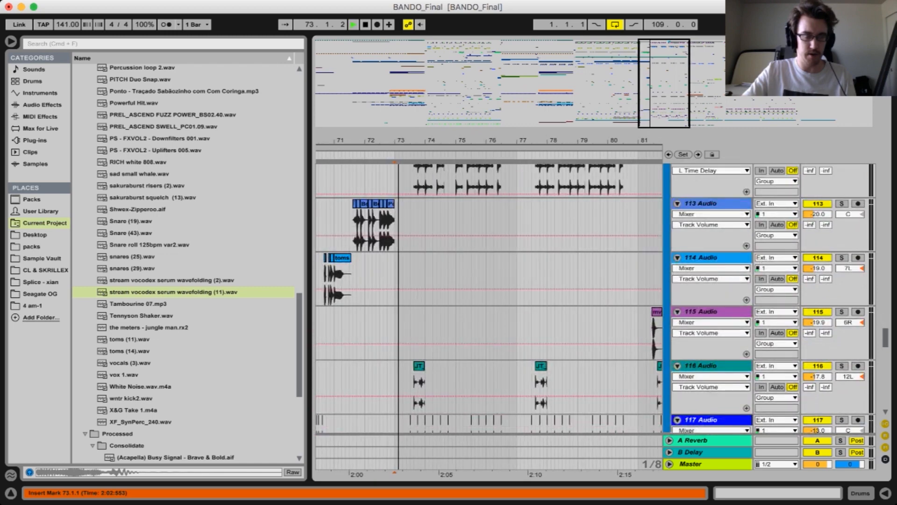
Examine the drum tracks from 116 Audio to Snare during playback, focusing on the snare tracks, and stop at bar 81
scroll(488, 299, "down", 3)
scroll(488, 299, "down", 3)
scroll(489, 299, "left", 1)
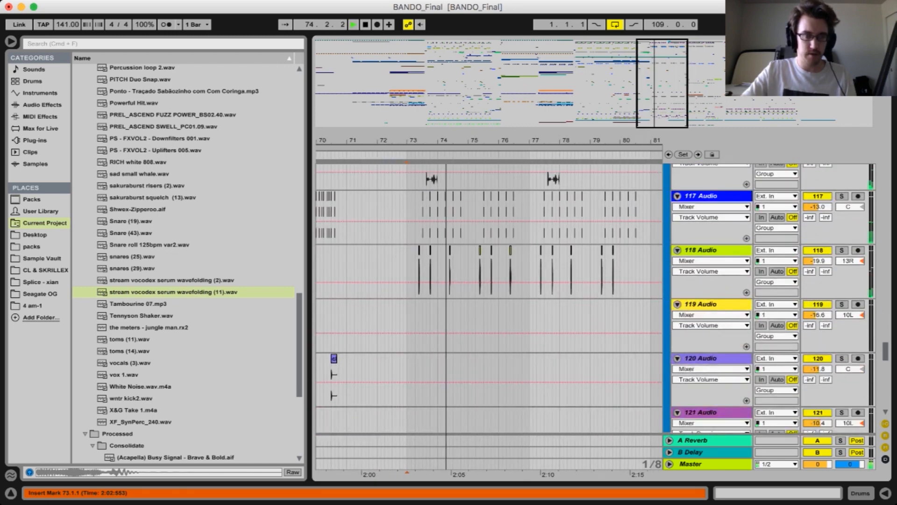
scroll(488, 299, "down", 5)
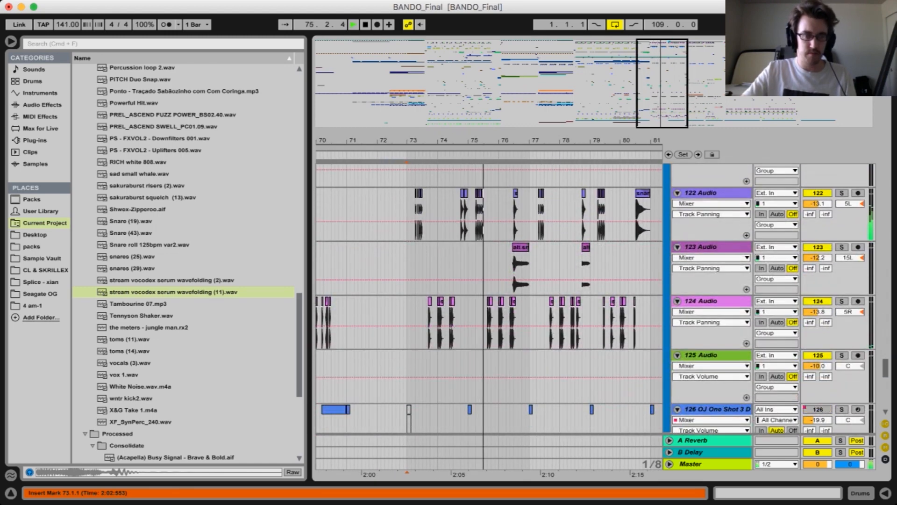
scroll(622, 193, "down", 1)
scroll(621, 193, "right", 1)
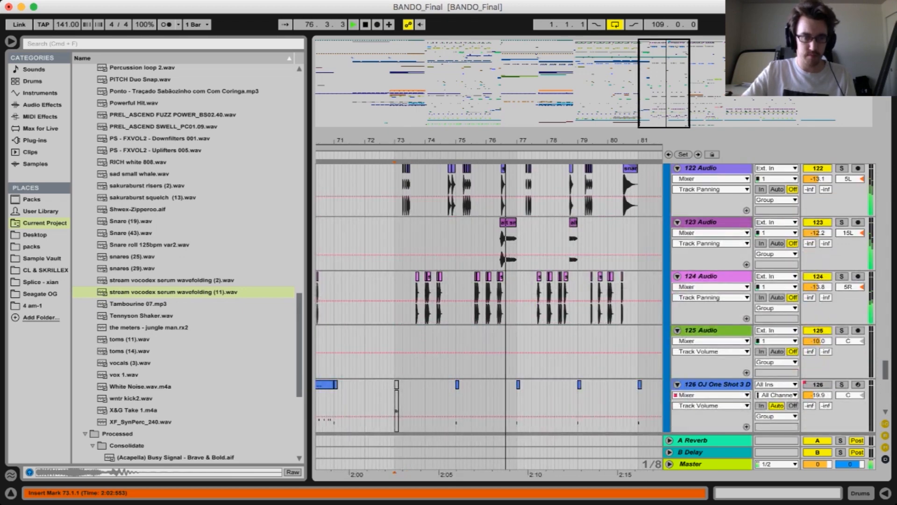
scroll(622, 193, "down", 2)
scroll(621, 192, "right", 1)
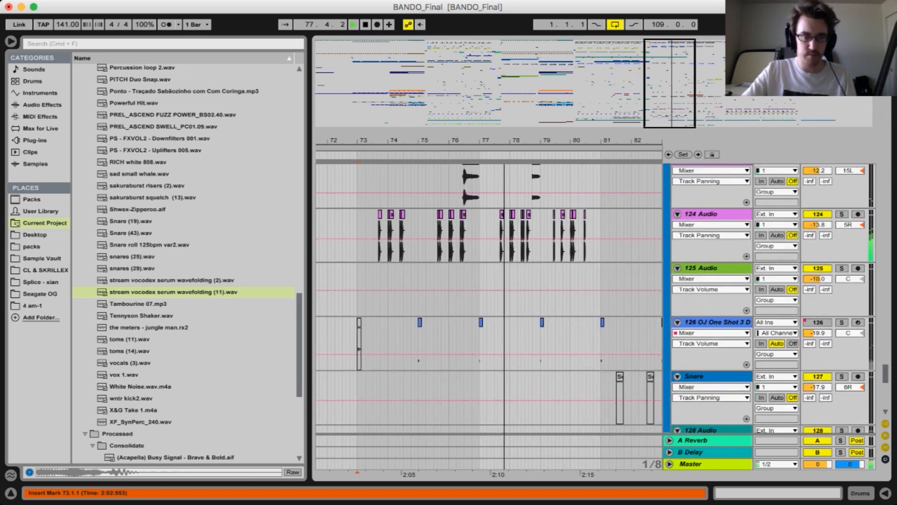
scroll(488, 299, "up", 2)
scroll(488, 299, "right", 1)
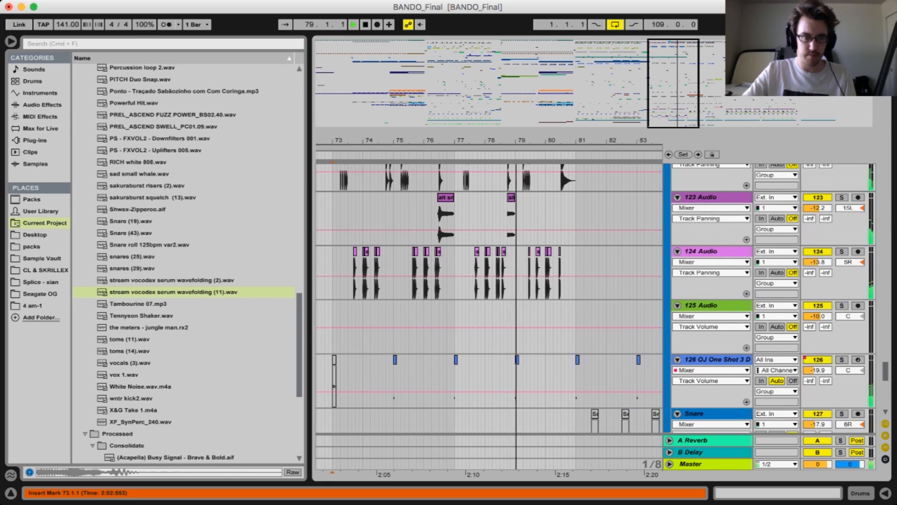
scroll(529, 338, "up", 2)
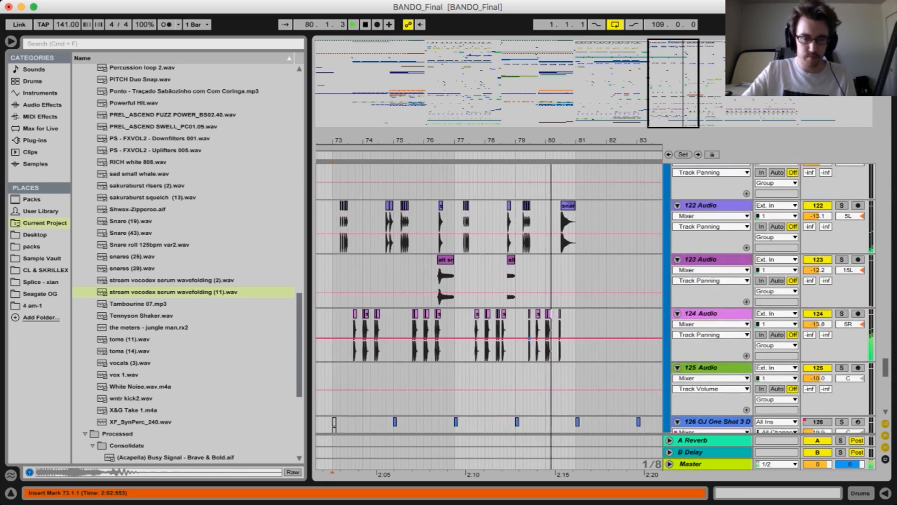
key("space")
scroll(509, 254, "up", 1)
scroll(510, 255, "right", 2)
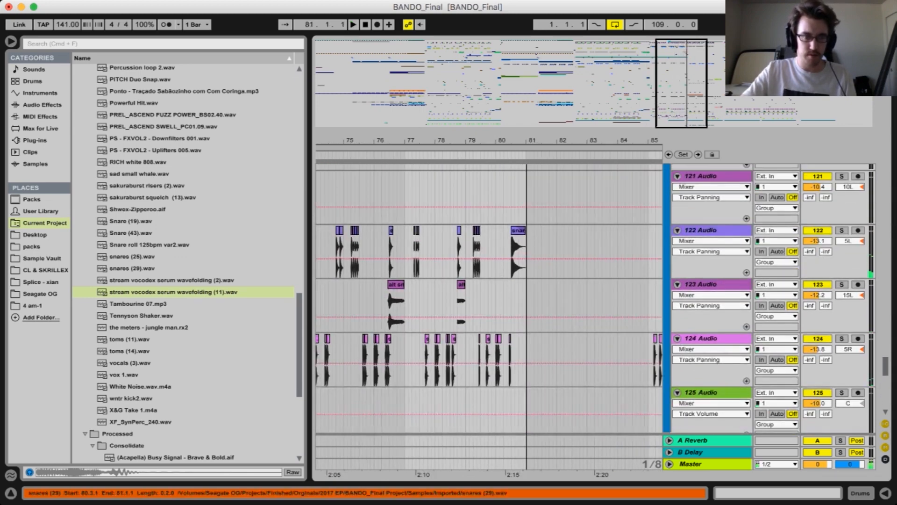
Open and play the snares (29) clip at 80.3 on 122 Audio, view the track's device chain and hide it again
left_click(514, 255)
double_click(510, 254)
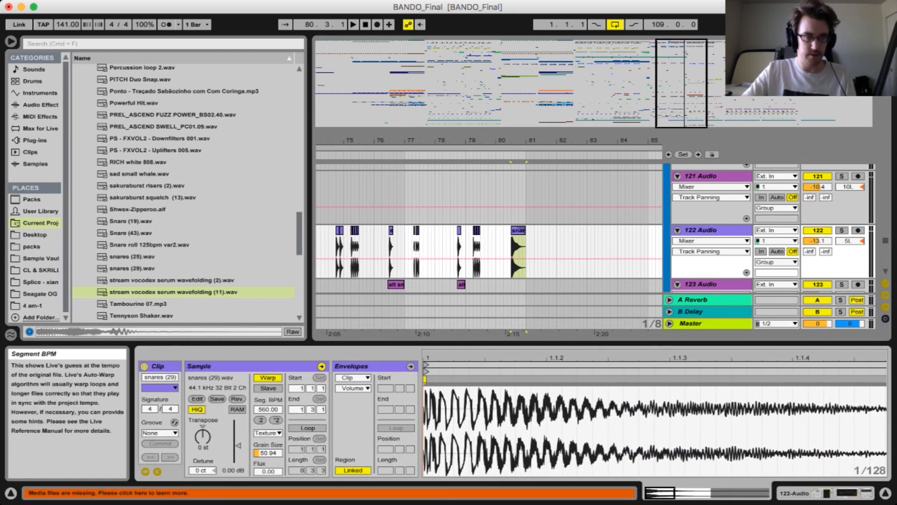
key("space")
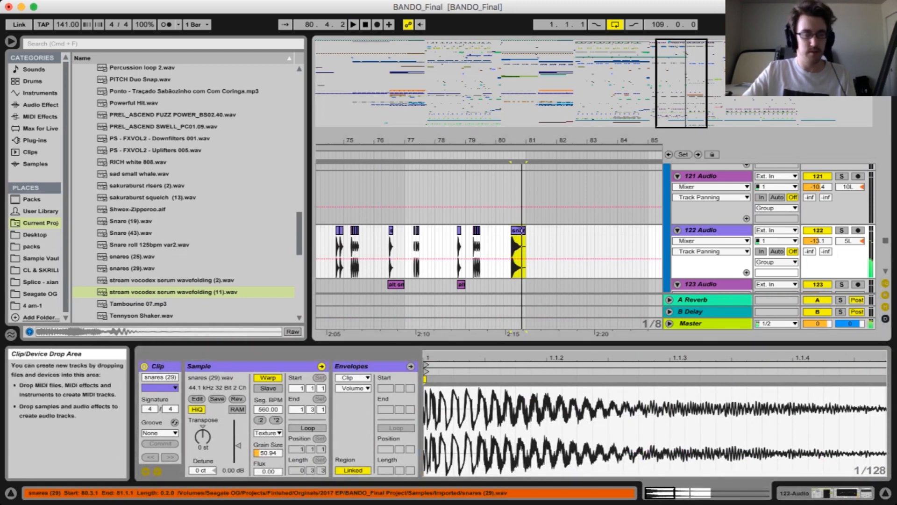
key("space")
key("shift+Tab")
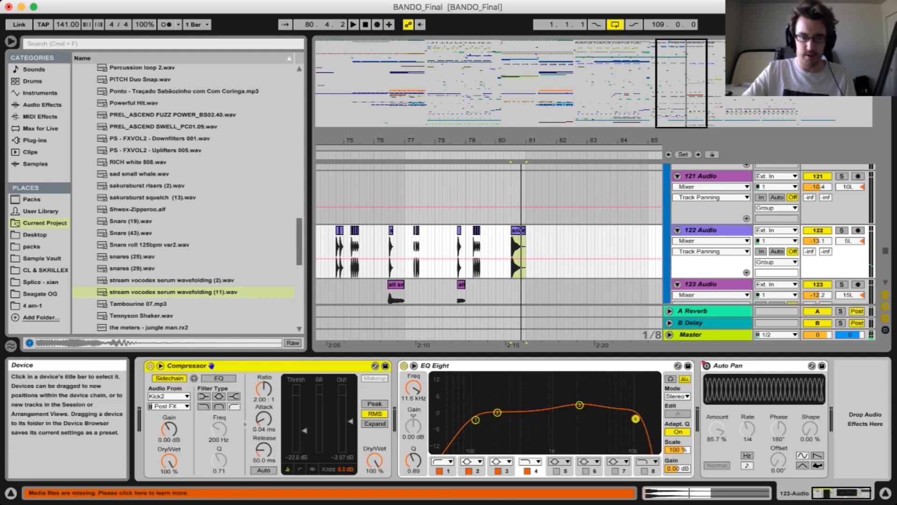
left_click(885, 493)
Zoom in around bar 73, select the 124 Audio snare clip at 73.3.4, then solo and play 122 Audio
scroll(514, 280, "left", 5)
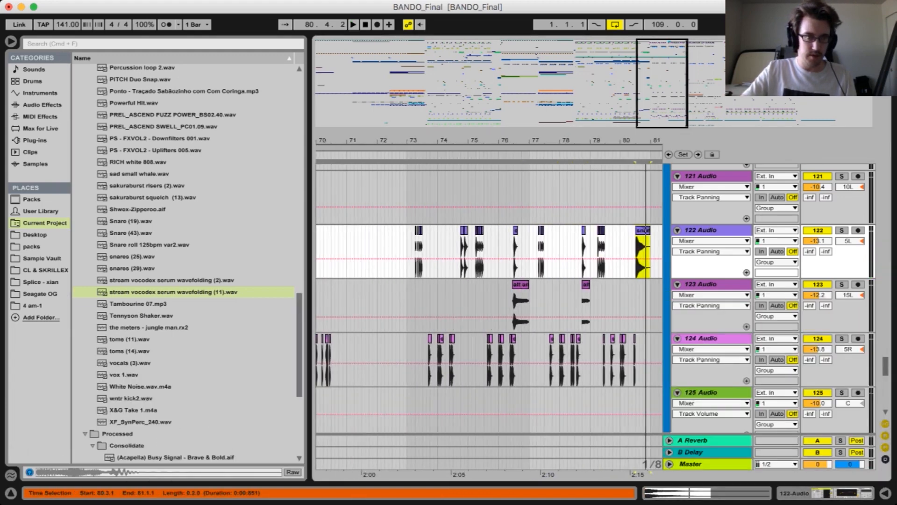
left_click_drag(424, 140, 427, 218)
left_click(452, 339)
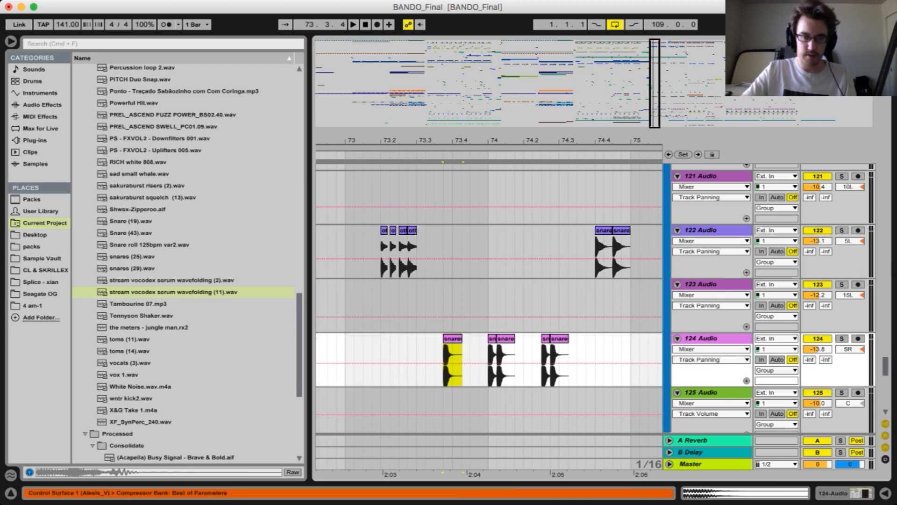
left_click(842, 328)
left_click(842, 338)
key("space")
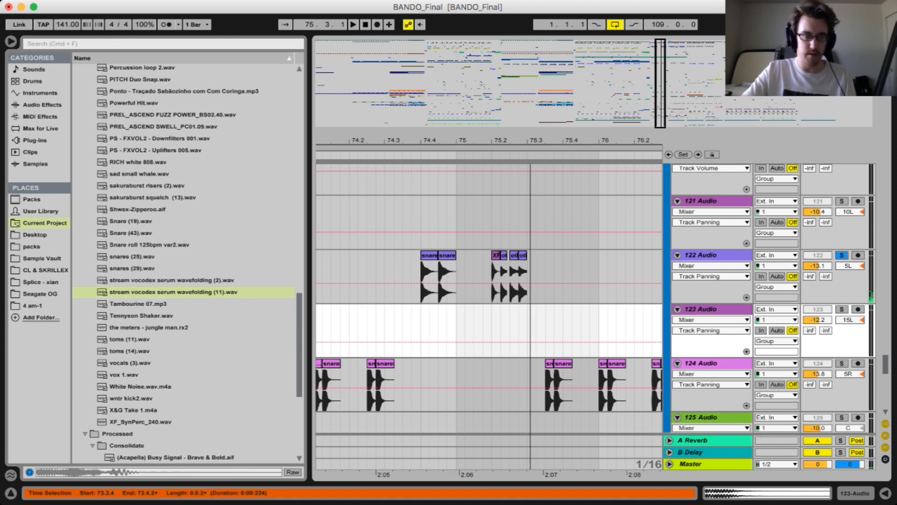
scroll(488, 289, "left", 5)
left_click(456, 290)
key("space")
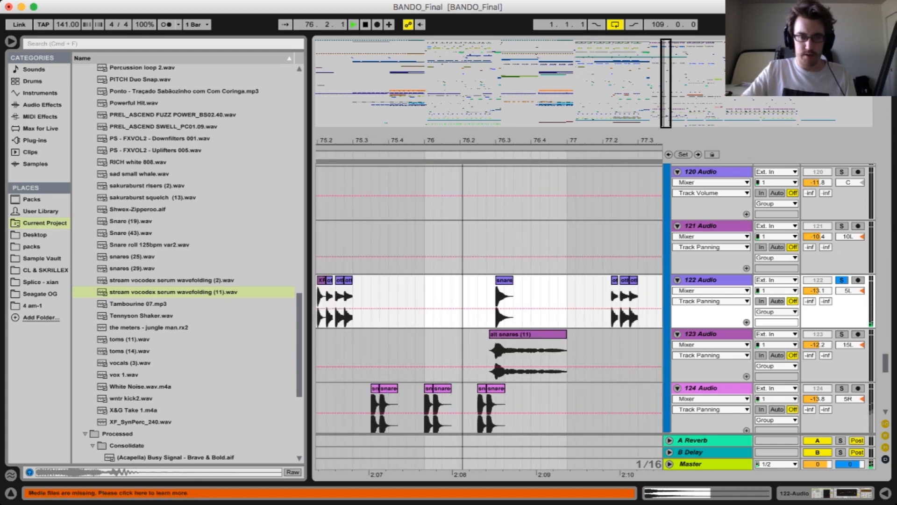
Solo 123 Audio along with 122 Audio and play from the alt snares (11) clip at 76.2.4
left_click(510, 334)
key("s")
key("space")
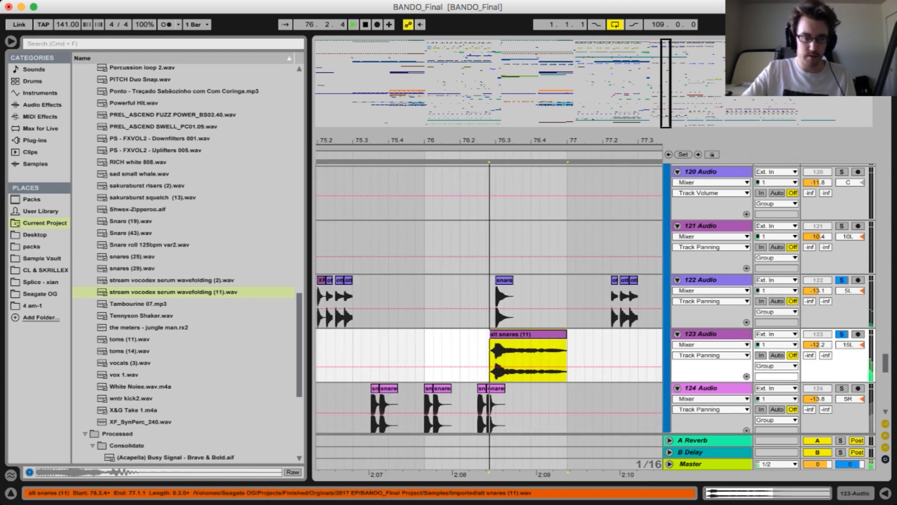
key("space")
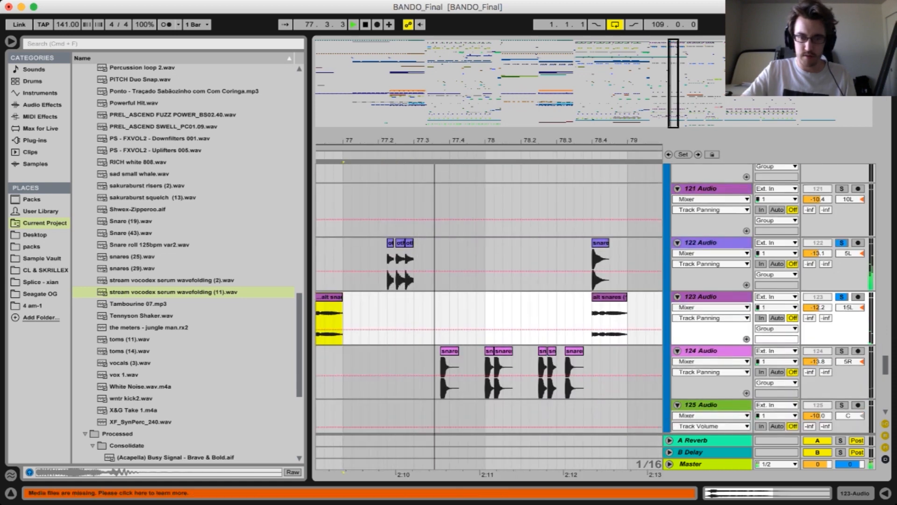
Add 124 Audio to the soloed snare tracks, follow them together to bar 81 and stop playback
left_click(842, 351, "super")
scroll(488, 299, "right", 5)
scroll(489, 299, "up", 1)
scroll(488, 299, "right", 3)
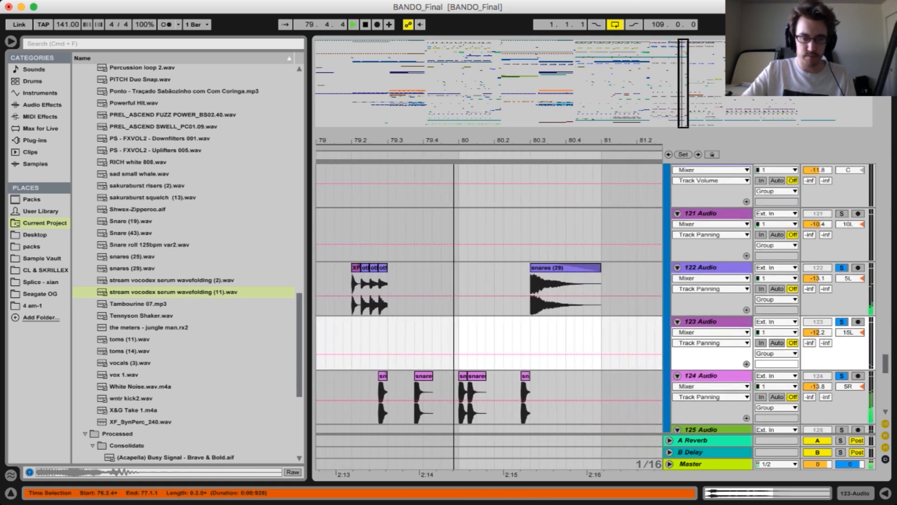
scroll(489, 299, "up", 5)
scroll(488, 299, "right", 3)
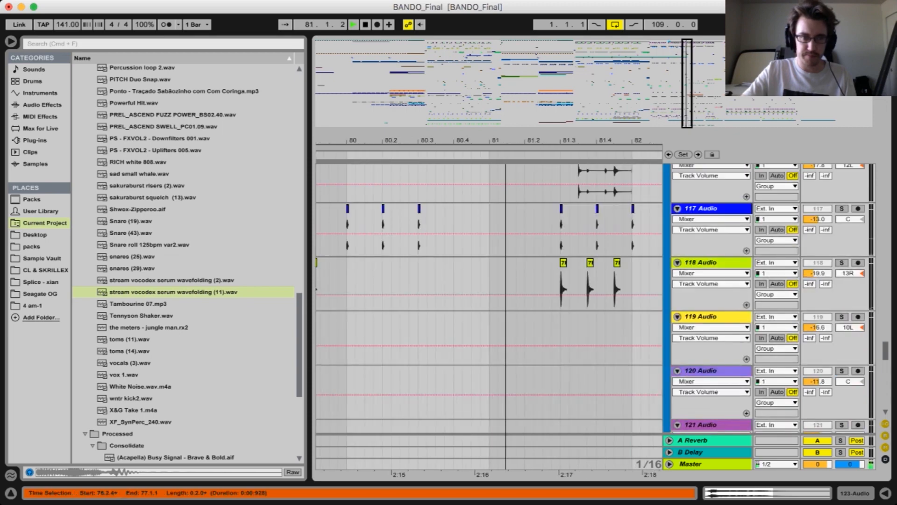
key("space")
Unsolo the individual snare tracks and play the soloed Drums group from 80.4.3
scroll(489, 299, "up", 10)
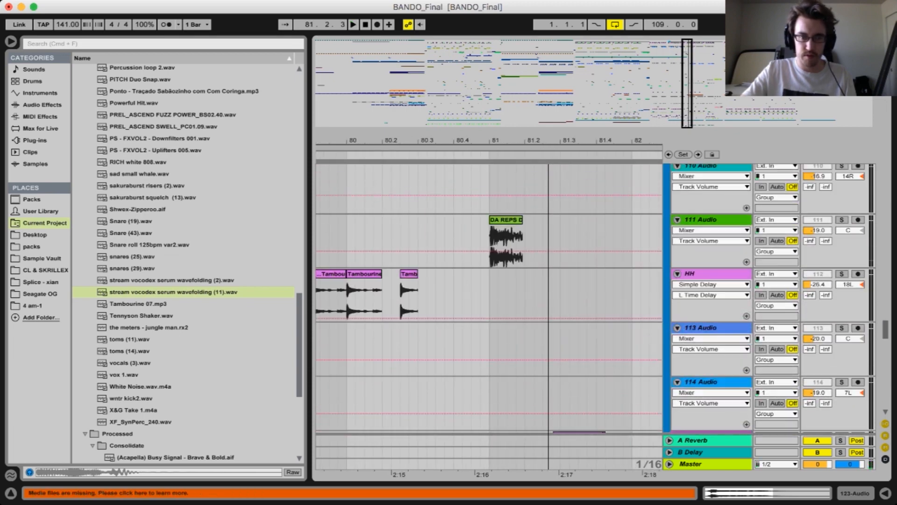
scroll(489, 299, "up", 1)
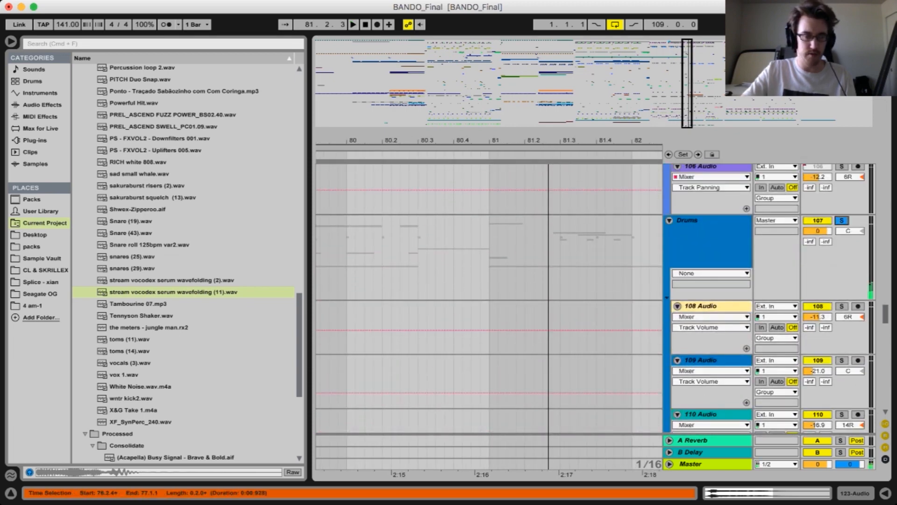
left_click(471, 274)
key("space")
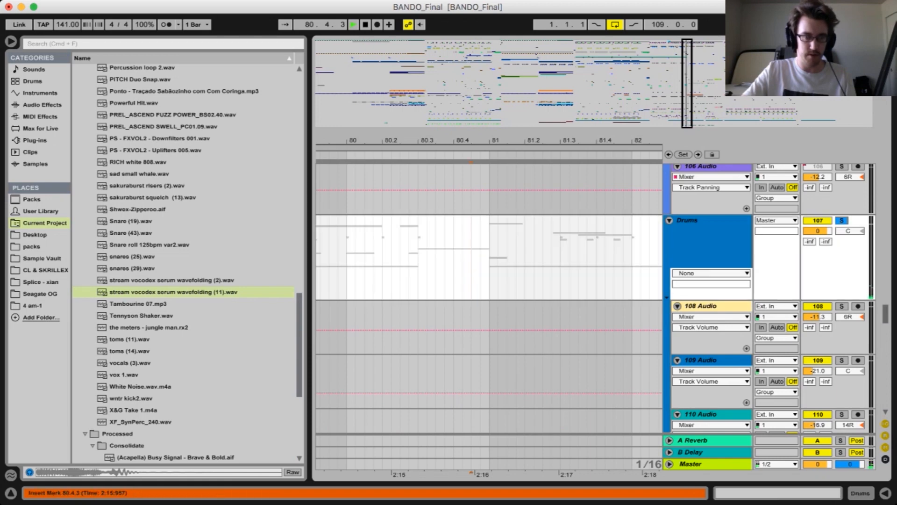
Hide the browser, examine the drum tracks' clips during playback from bar 82 to bar 87, and zoom the arrangement out
scroll(489, 299, "down", 8)
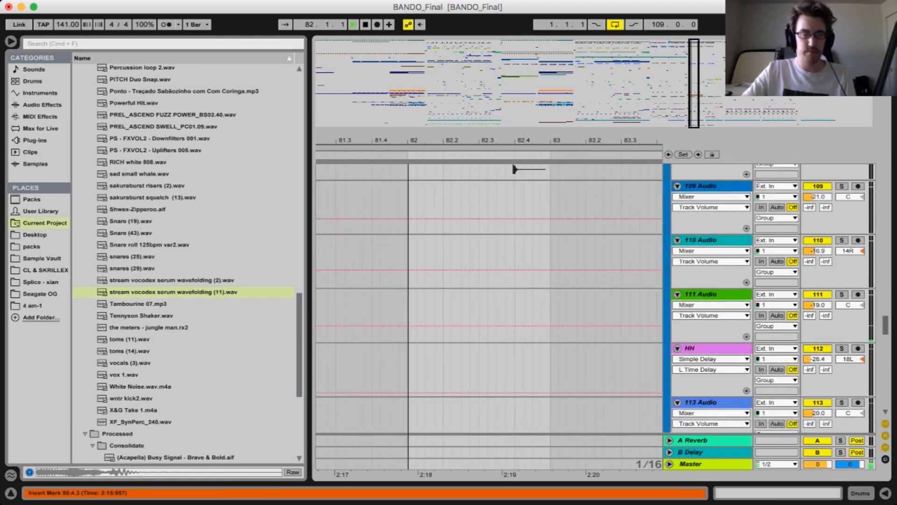
key("super+alt+b")
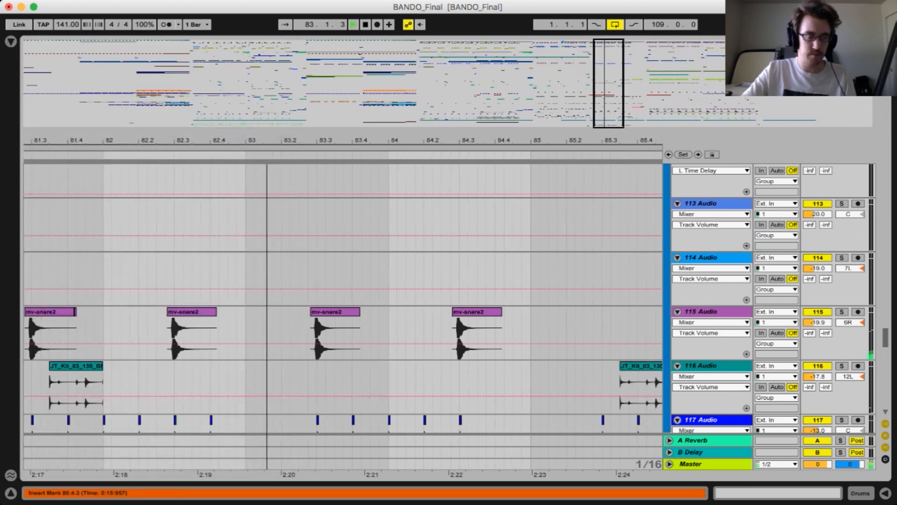
scroll(488, 299, "down", 8)
scroll(489, 299, "up", 7)
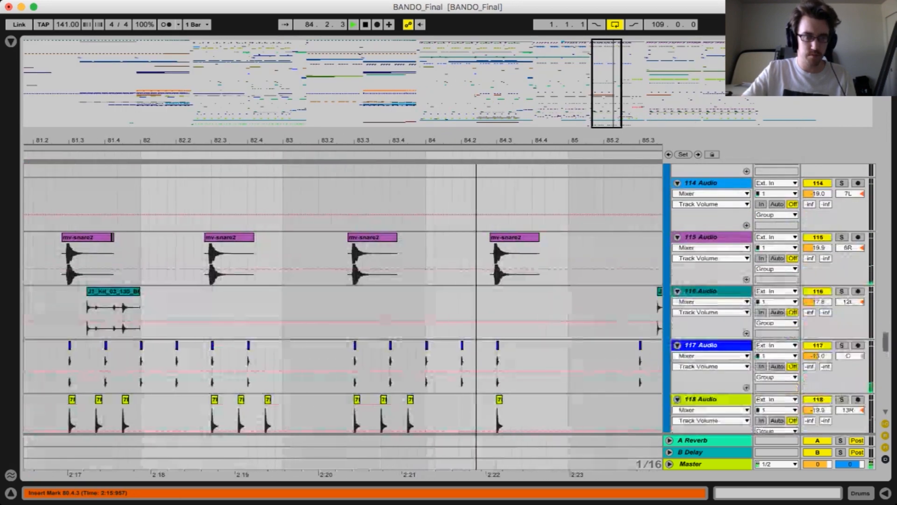
scroll(489, 299, "up", 6)
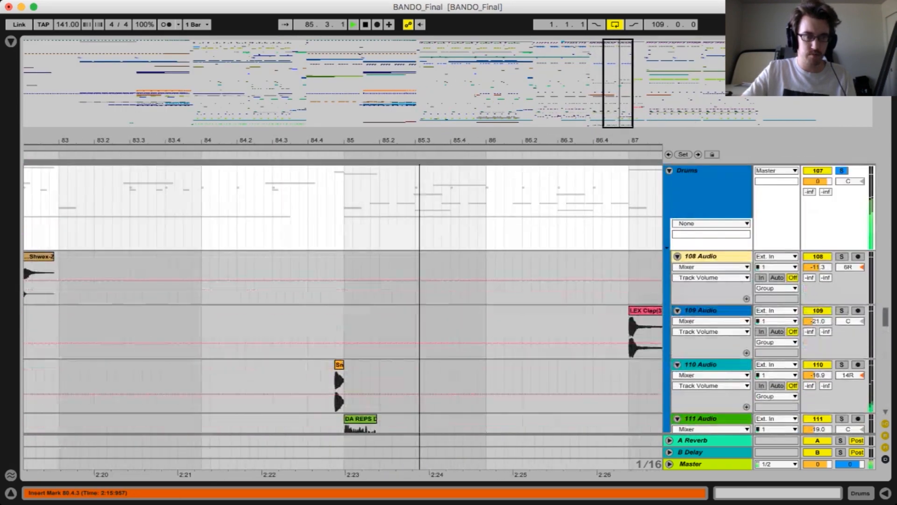
scroll(489, 299, "up", 2)
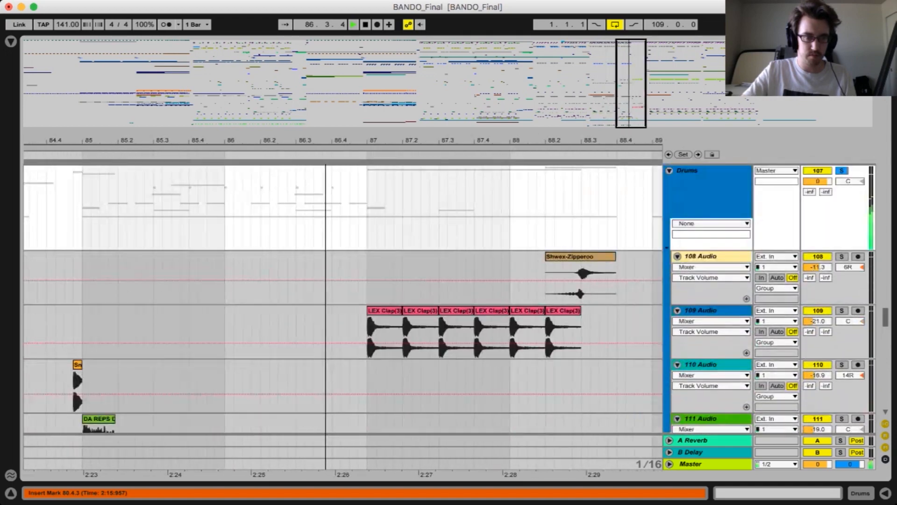
scroll(469, 299, "down", 10)
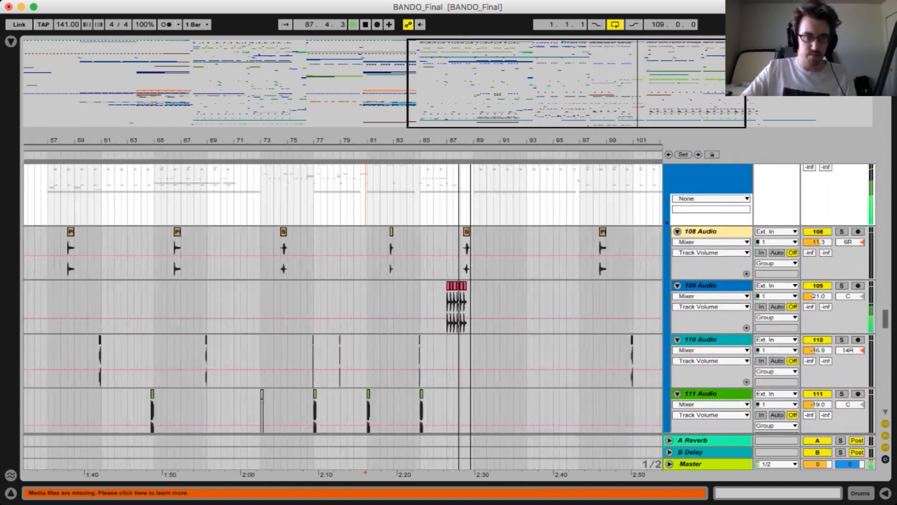
Look through the arrangement's tracks around bar 89, from Drop 2 Bass and Atmos down to the Drums group
scroll(469, 299, "up", 9)
scroll(469, 299, "up", 20)
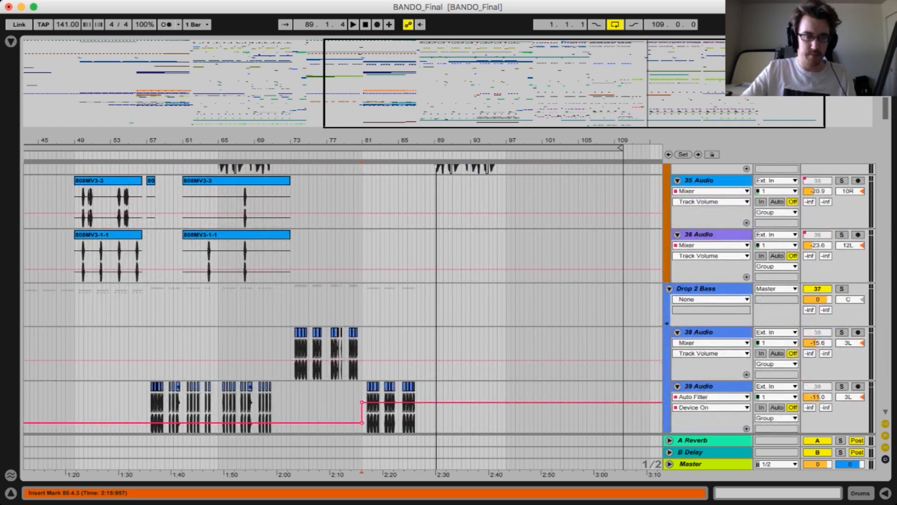
scroll(581, 167, "down", 5)
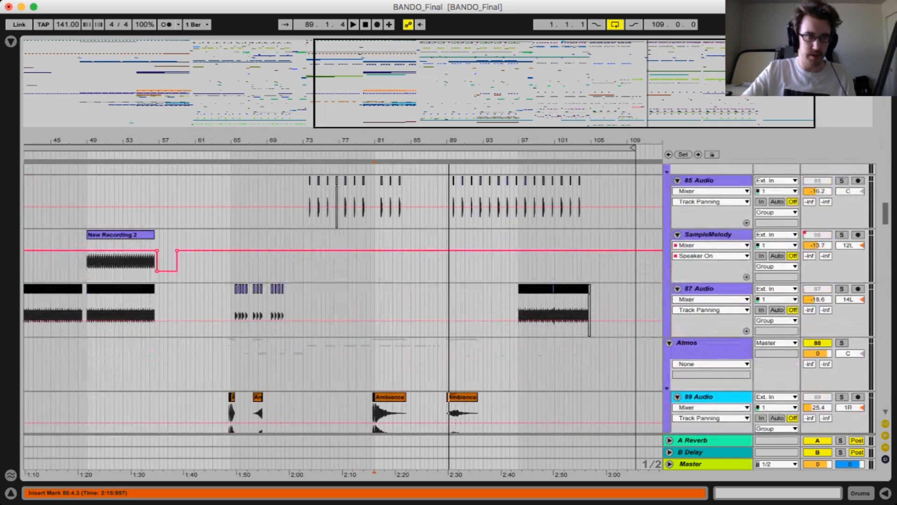
left_click_drag(453, 141, 453, 187)
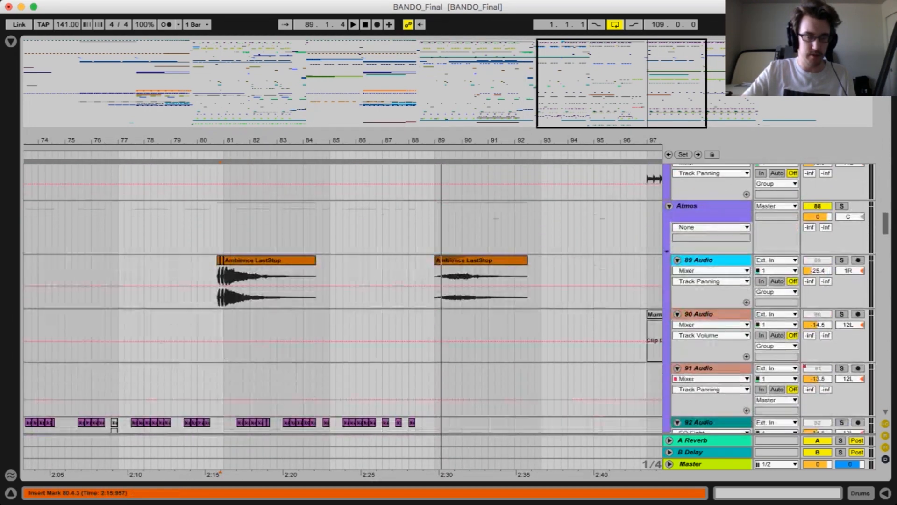
scroll(341, 299, "down", 15)
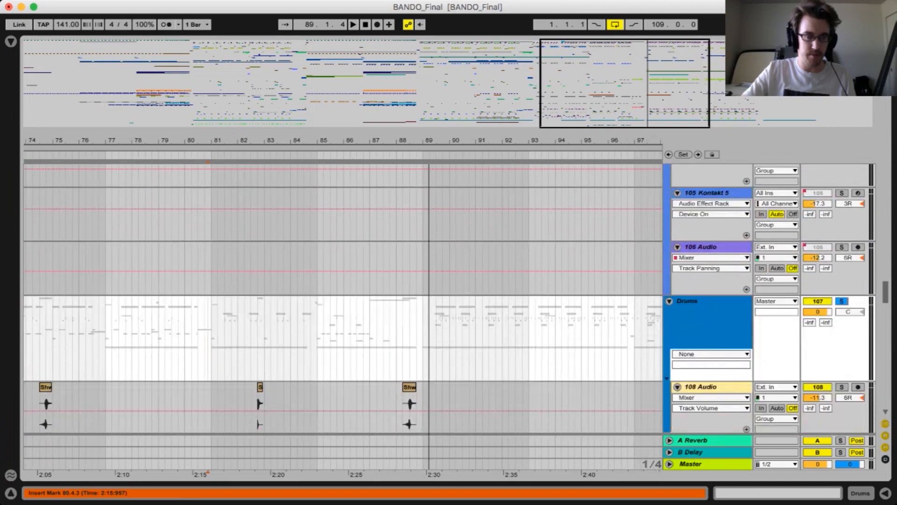
scroll(341, 299, "up", 10)
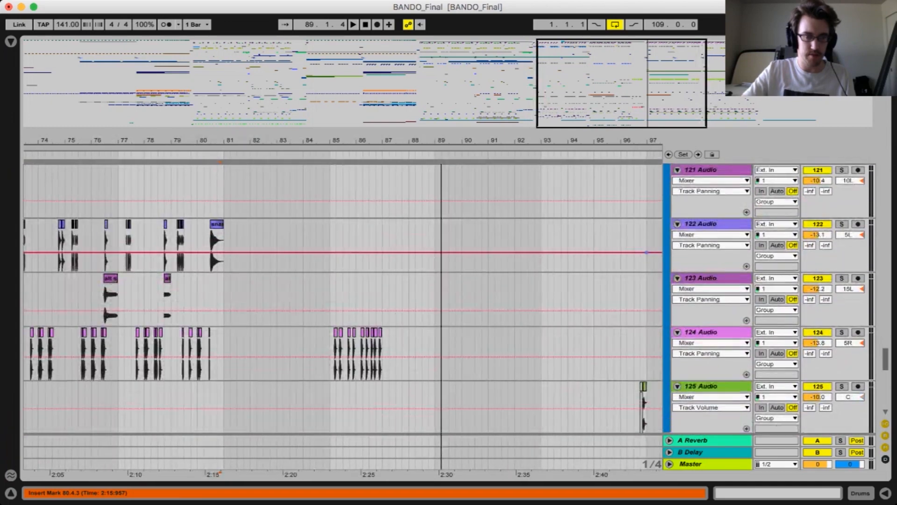
scroll(341, 299, "up", 5)
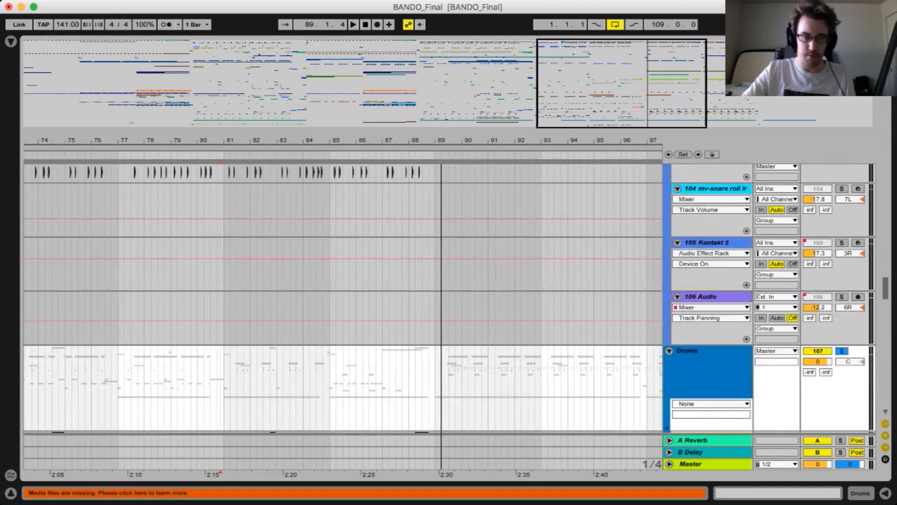
Fold the Drums group, then solo and unfold the Cuica group to show its audio tracks
left_click(669, 351)
scroll(669, 351, "down", 5)
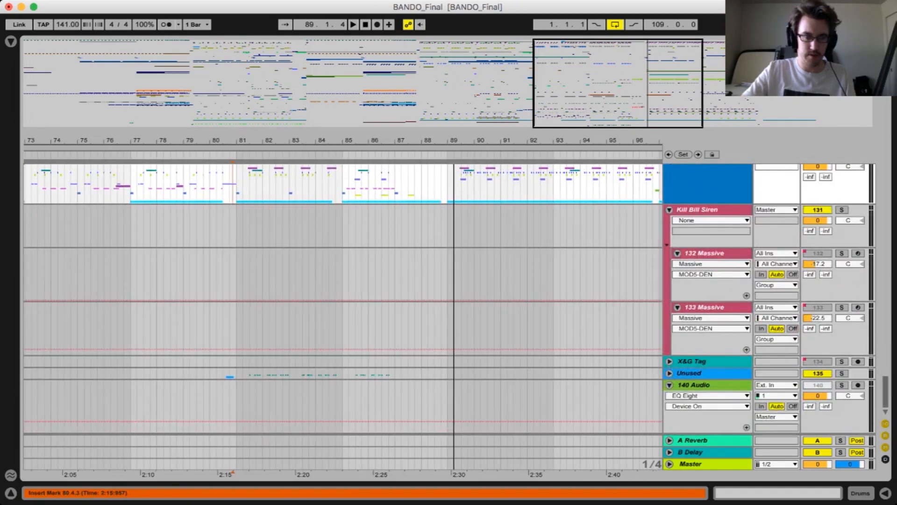
scroll(669, 351, "up", 5)
scroll(341, 299, "up", 15)
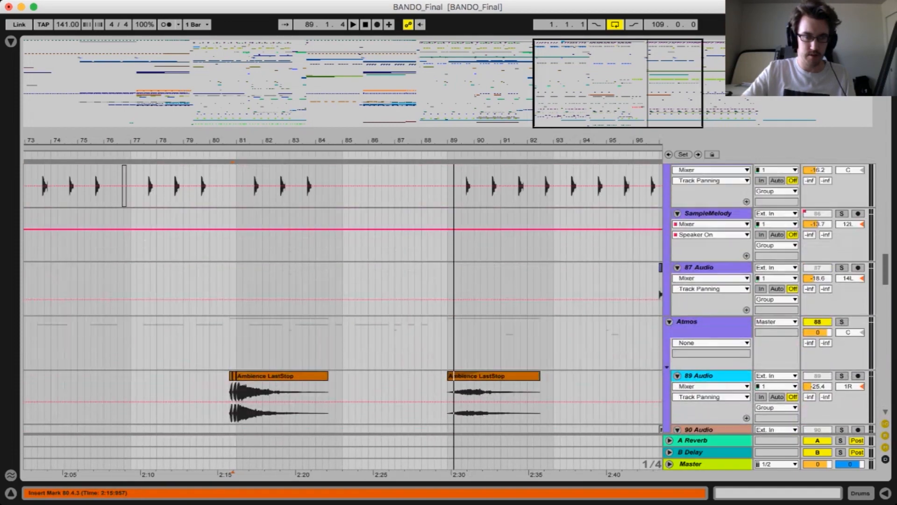
scroll(341, 299, "up", 10)
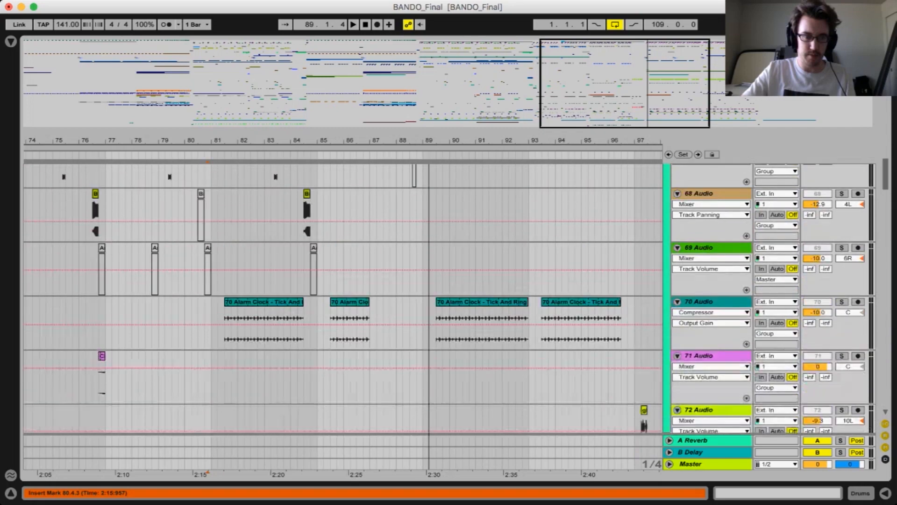
scroll(341, 299, "up", 10)
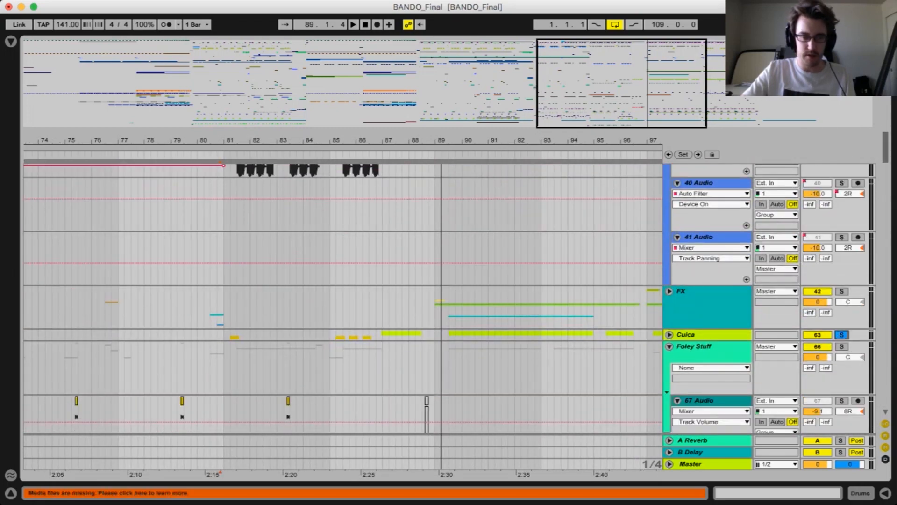
left_click(670, 334)
scroll(670, 335, "down", 5)
left_click(677, 292)
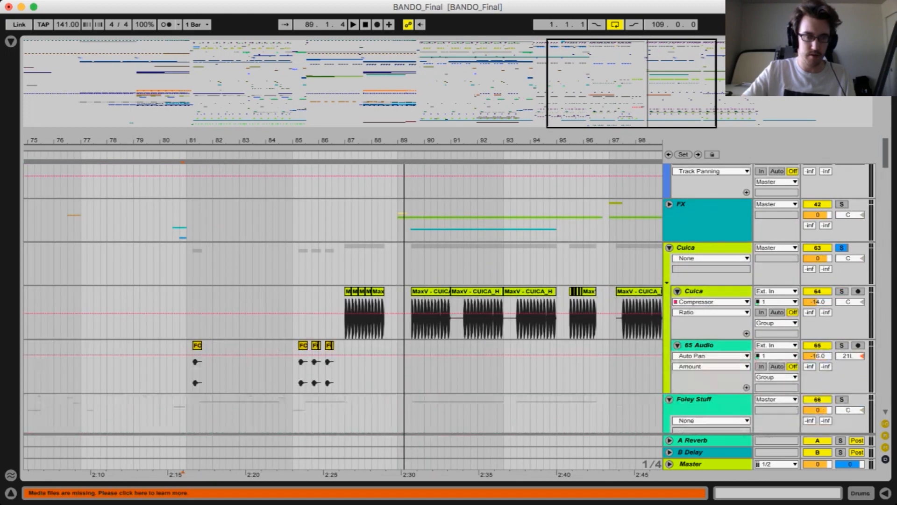
Play the soloed Cuica track from the MaxV - CUICA_H clip at 89.3.1, then from 89.1.1
left_click(430, 292)
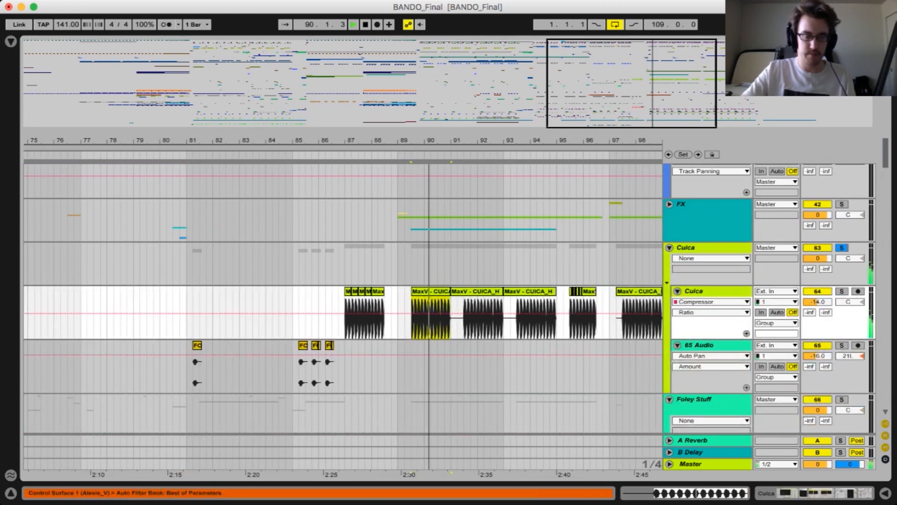
key("space")
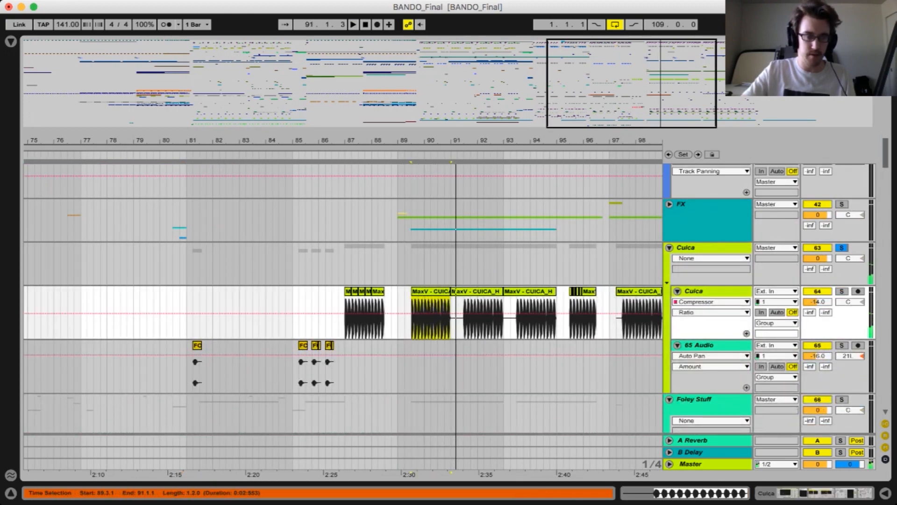
left_click(398, 318)
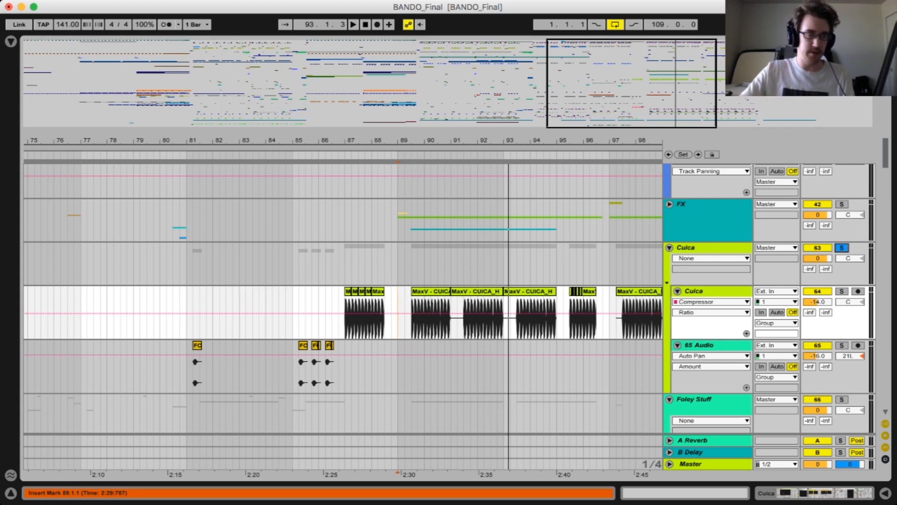
Open the sample details of the MaxV - CUICA_H clip at 89.3.1 and locate its source file in the browser
double_click(430, 291)
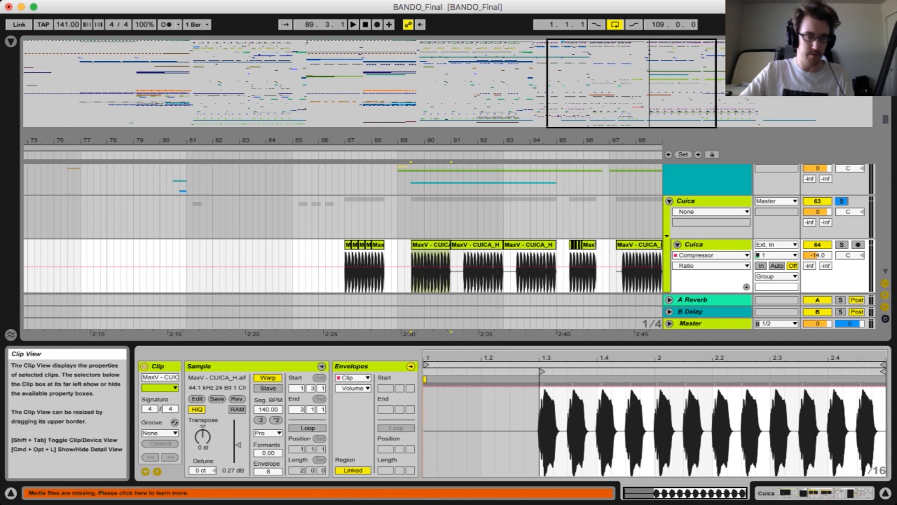
key("super+Tab")
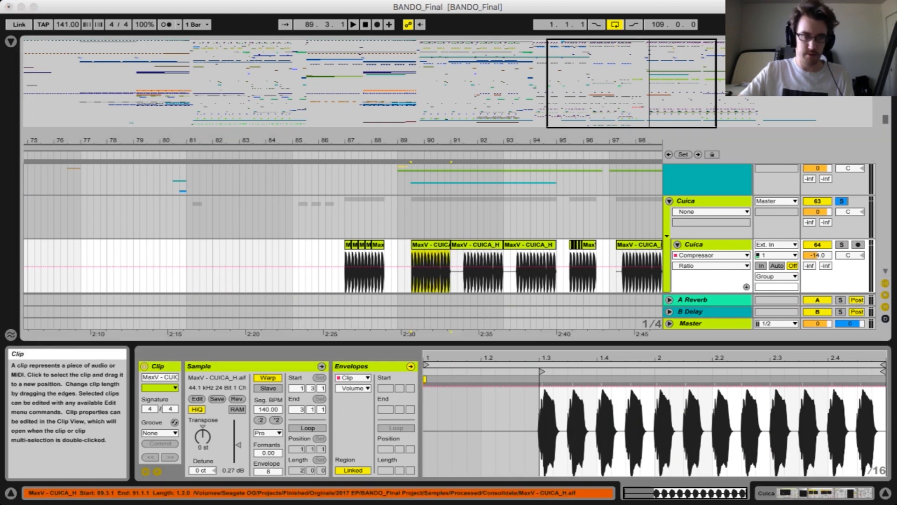
left_click(460, 357)
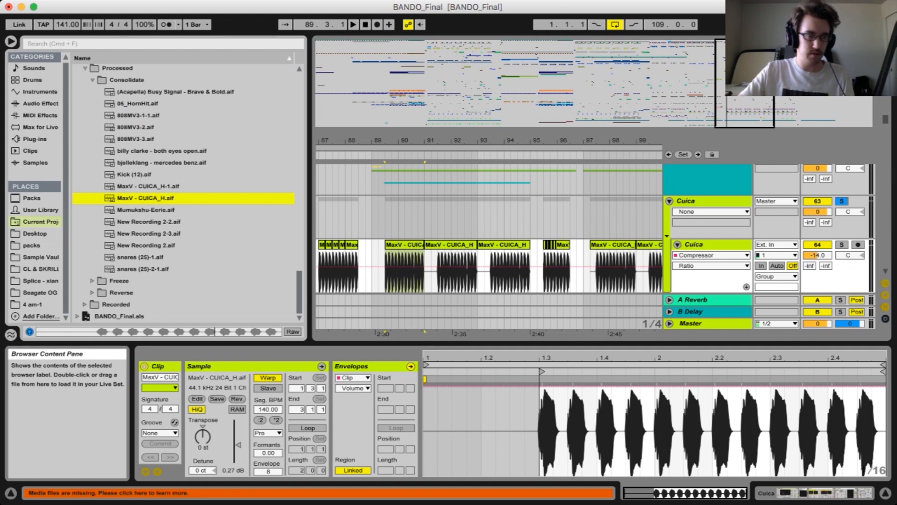
left_click(404, 245)
scroll(404, 245, "down", 3)
scroll(404, 245, "right", 4)
scroll(404, 245, "down", 2)
scroll(488, 229, "left", 2)
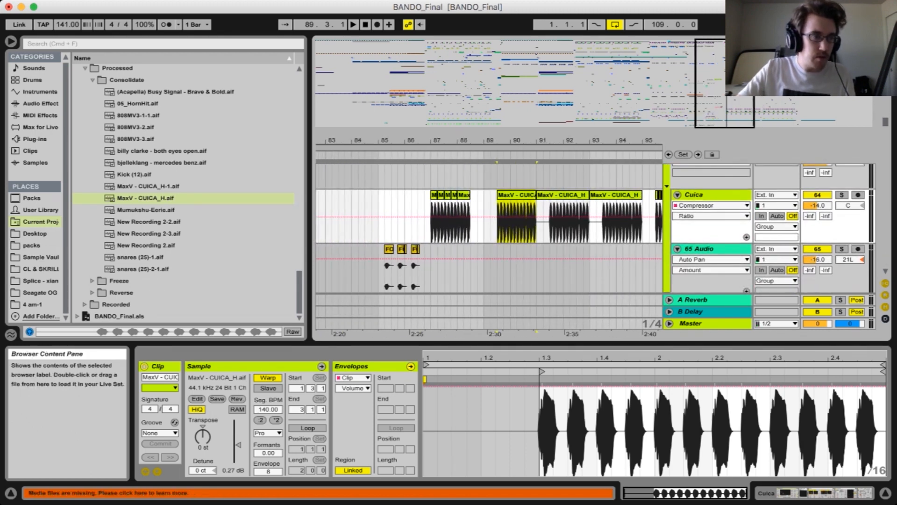
Search the Sample Vault folder for "cuica" and expand the Tribal Samples folder
left_click(41, 257)
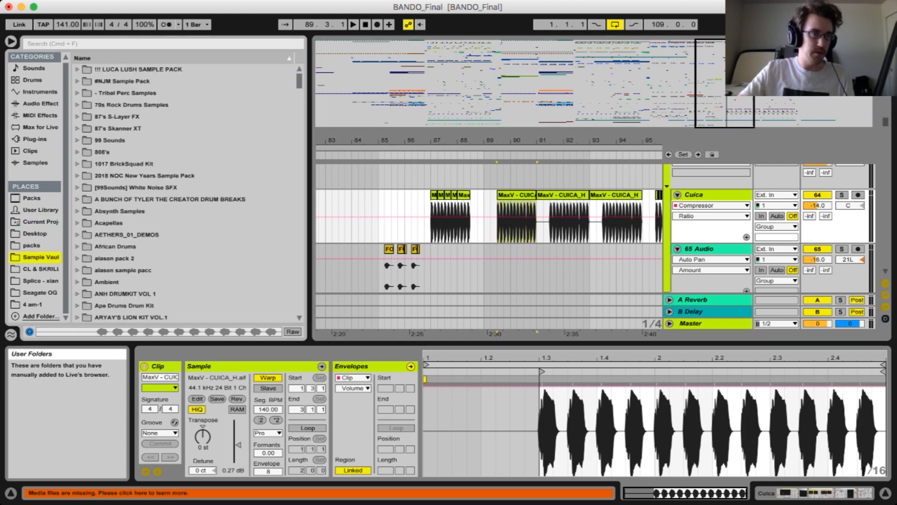
key("super+f")
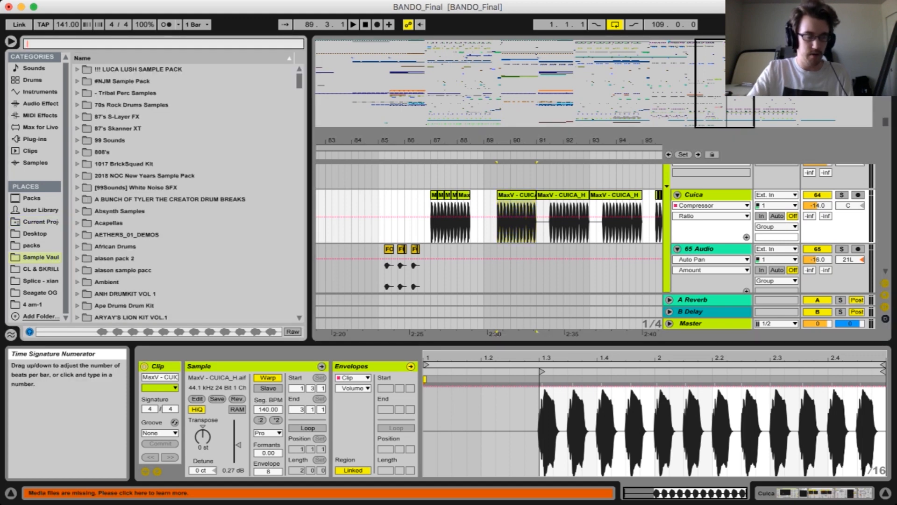
type("cui")
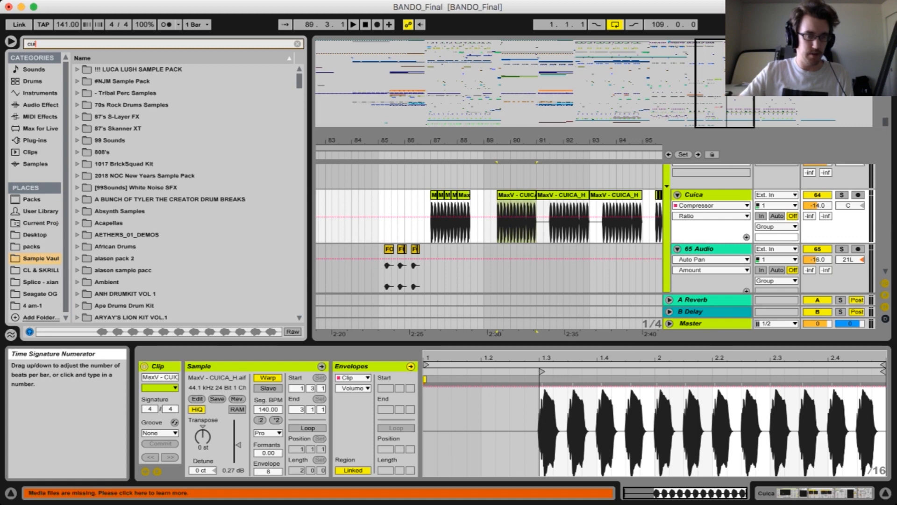
type("ca")
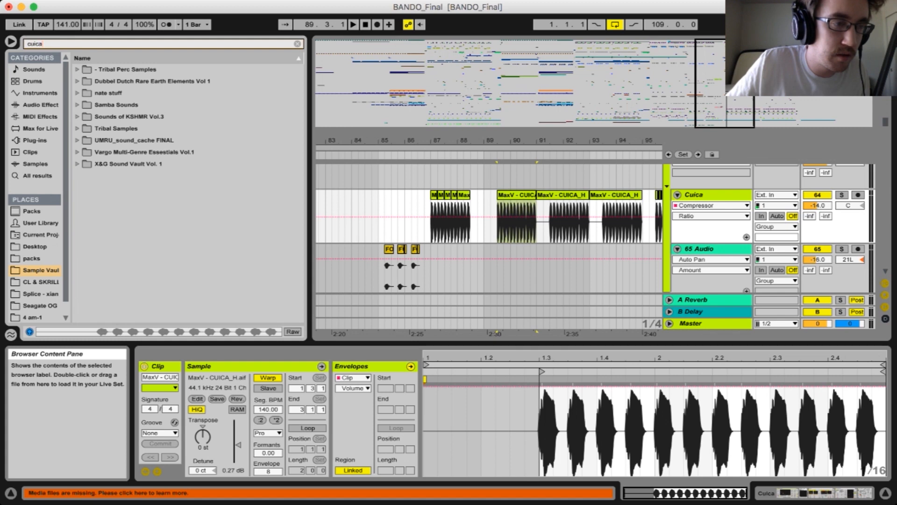
left_click(78, 129)
Narrow the Sample Vault search to "maxv cuica"
left_click(27, 44)
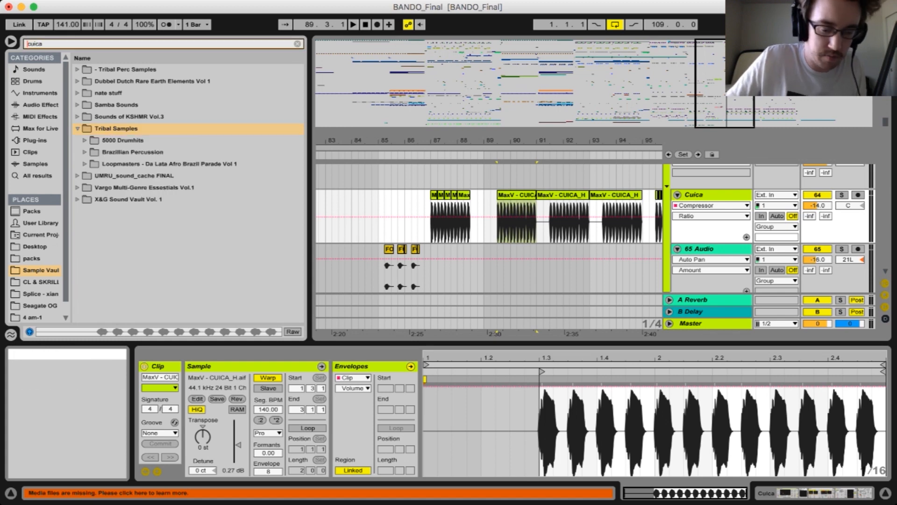
type("m")
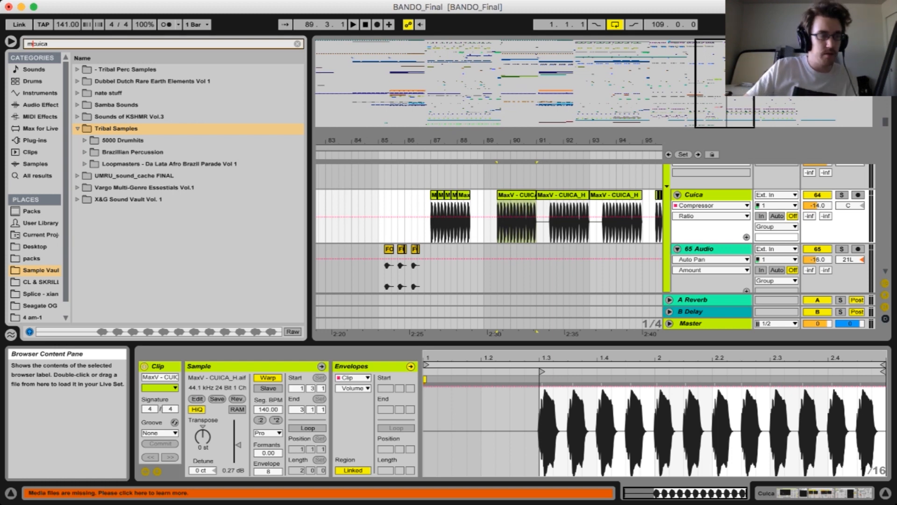
type("axv")
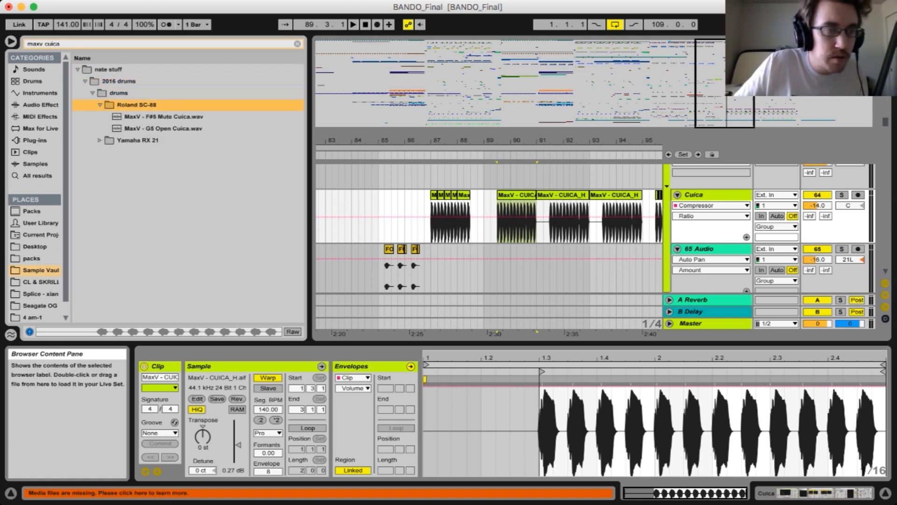
Preview the MaxV cuica samples in the Roland SC-88 folder, then MaxV - CUICA_H.wav in the Yamaha RX 21 folder
key("Down")
key("Down")
key("Up")
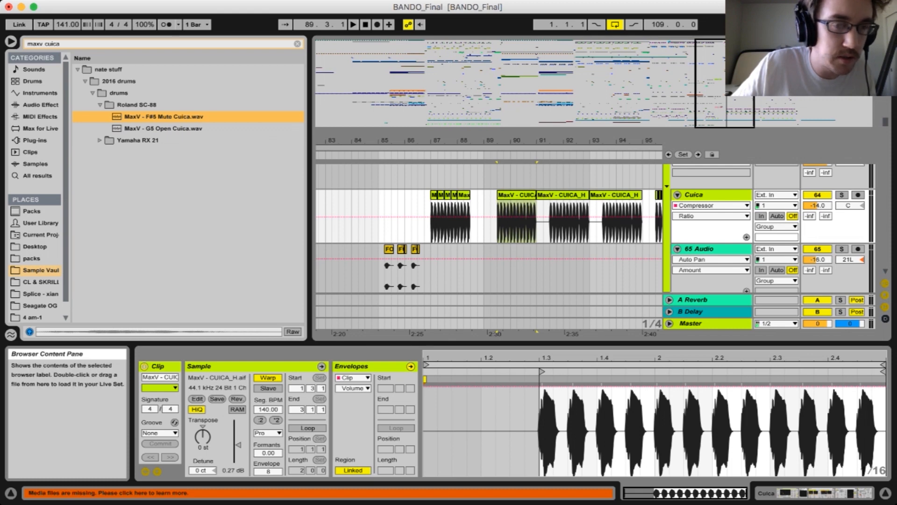
key("Down")
left_click(163, 116)
left_click(138, 140)
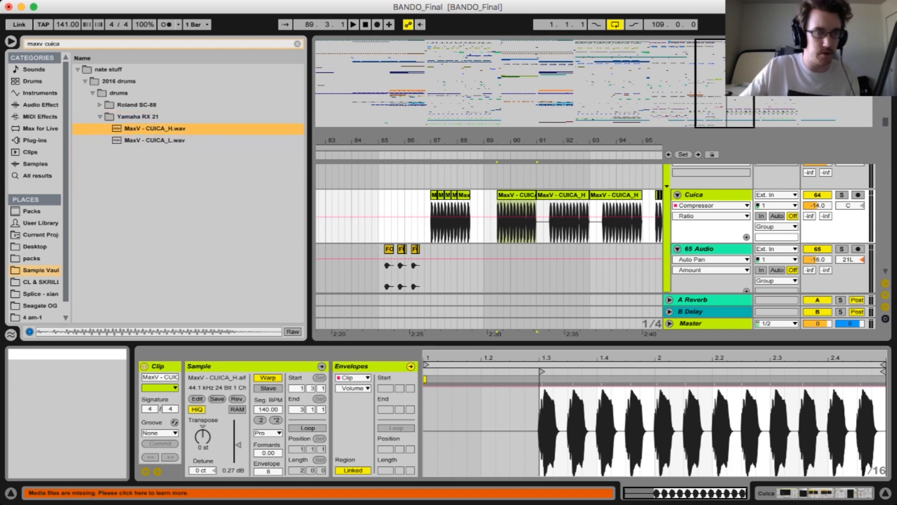
Play the Cuica clip at 89.3.1 and inspect the track's effects chain from Auto Filter through Utility
left_click(517, 195)
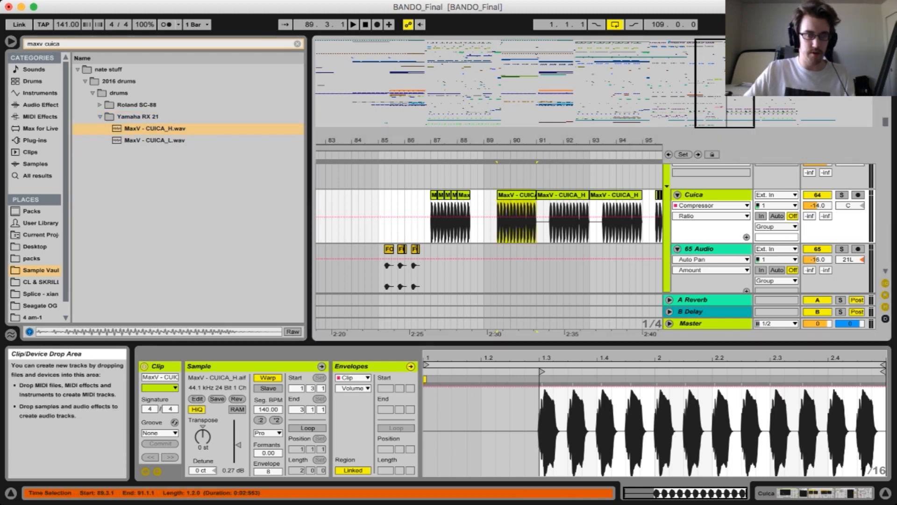
key("space")
key("space")
key("shift+Tab")
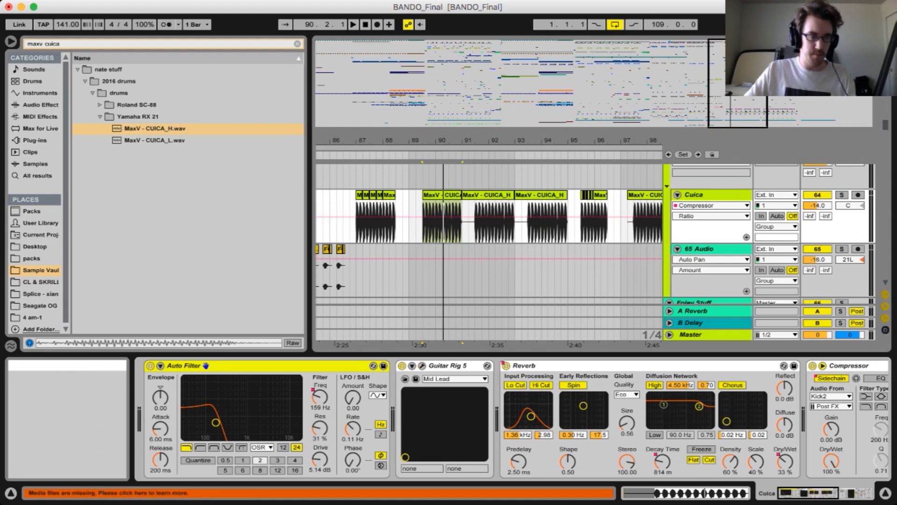
scroll(444, 420, "right", 10)
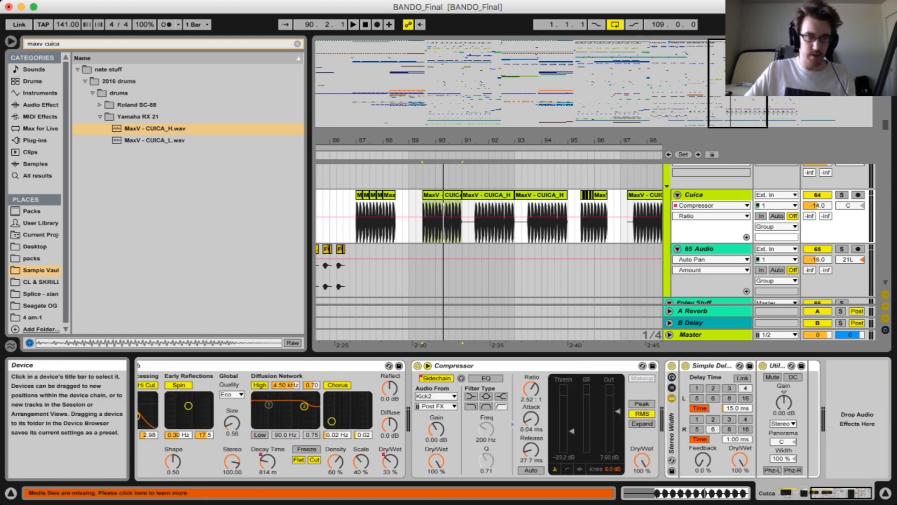
scroll(444, 421, "left", 10)
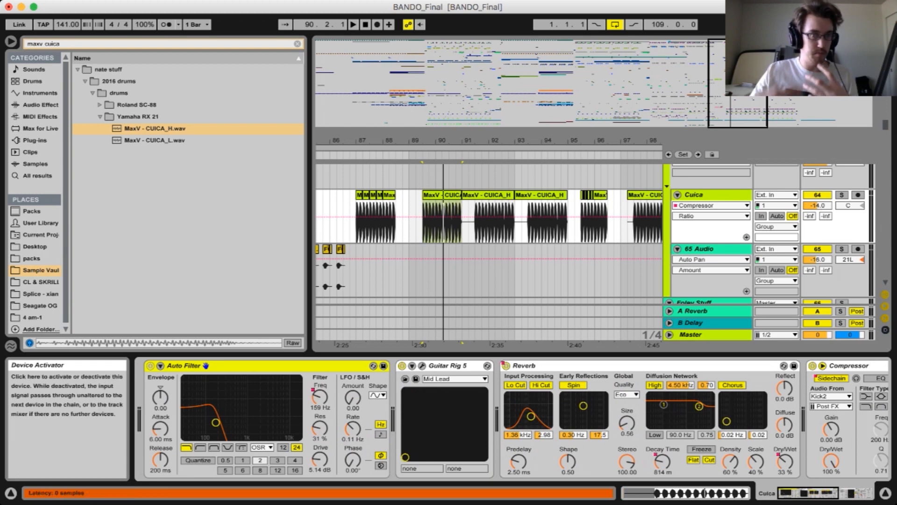
Compare the Cuica clip's sound with the Auto Filter bypassed and active
left_click(150, 366)
key("space")
key("space")
left_click(150, 365)
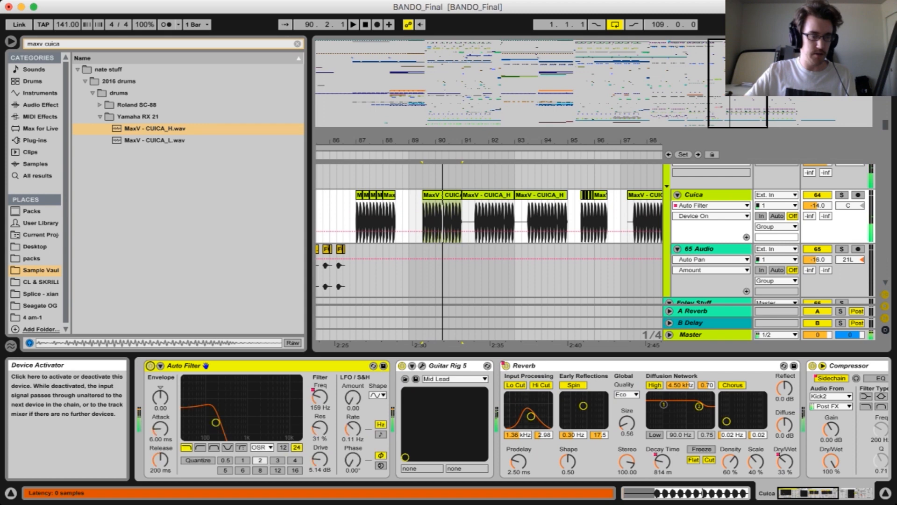
key("space")
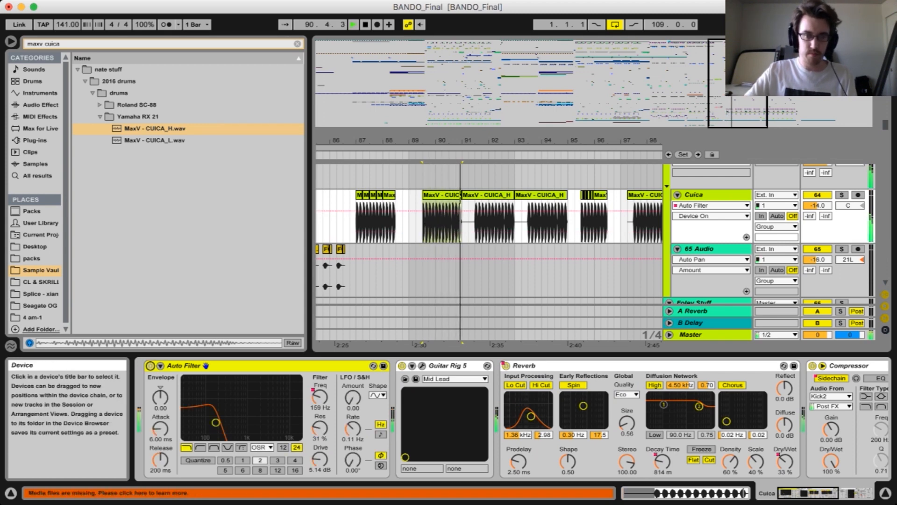
Hide the device chain, solo and unfold the FX group, and play it from 89.3.1
key("super+alt+l")
scroll(489, 299, "up", 5)
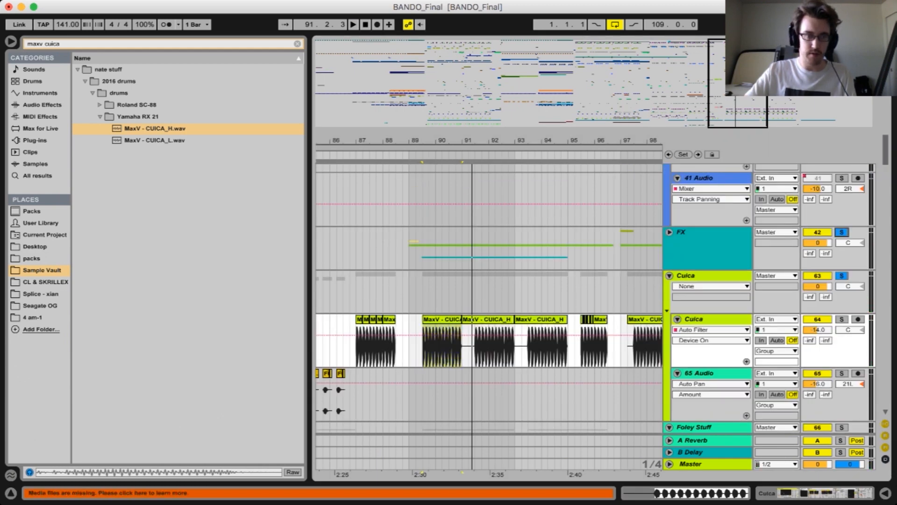
key("space")
left_click(670, 232)
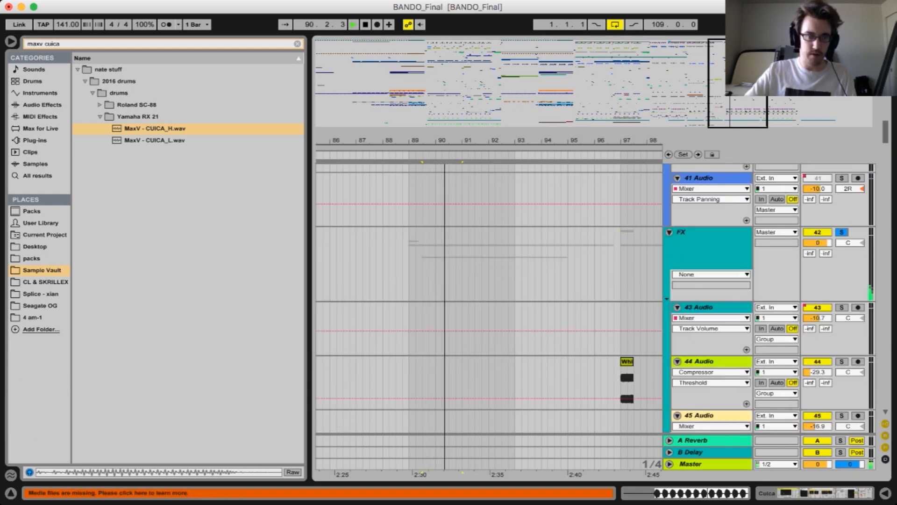
Select the 70 Alarm Clock - Tick And Ring clip at 89.3.1 on track 70 and open its sample settings
scroll(488, 299, "down", 15)
scroll(488, 299, "up", 5)
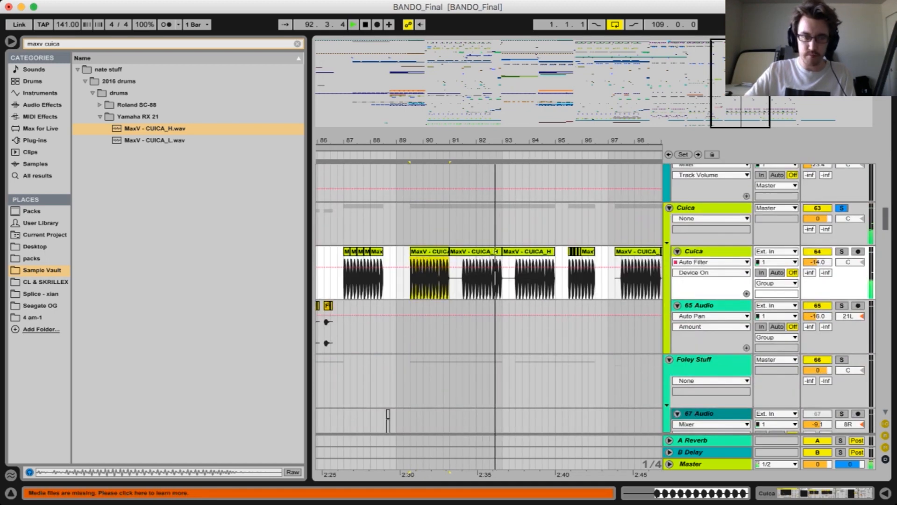
scroll(488, 299, "down", 5)
left_click(455, 350)
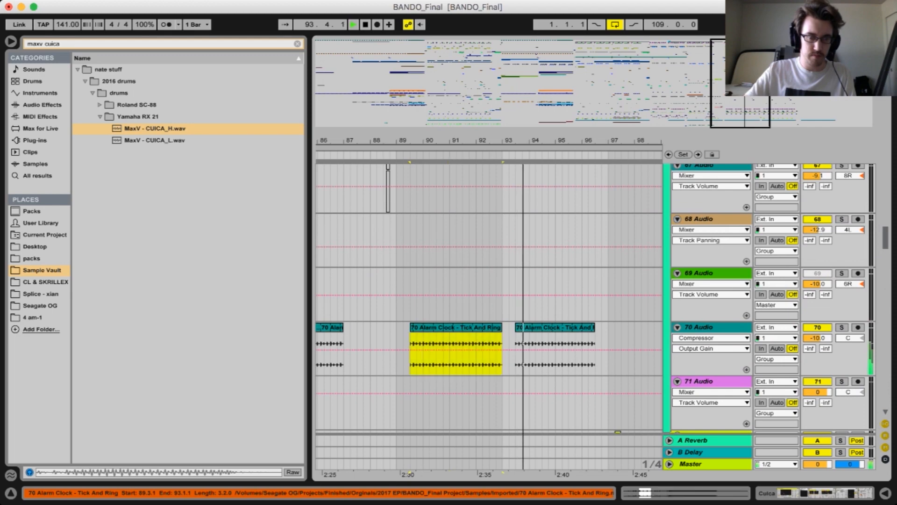
double_click(455, 350)
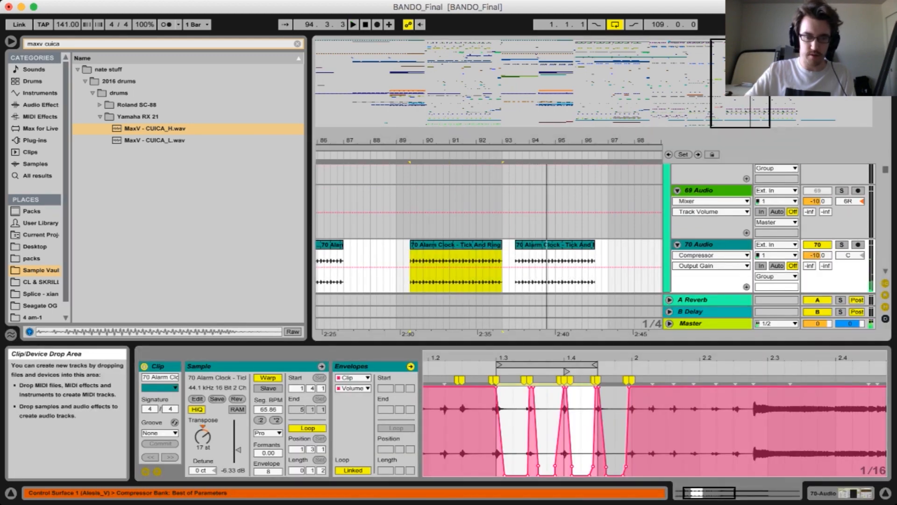
Inspect track 70's Compressor and Auto Pan chain, and hide the detail view
left_click(854, 493)
left_click(885, 493)
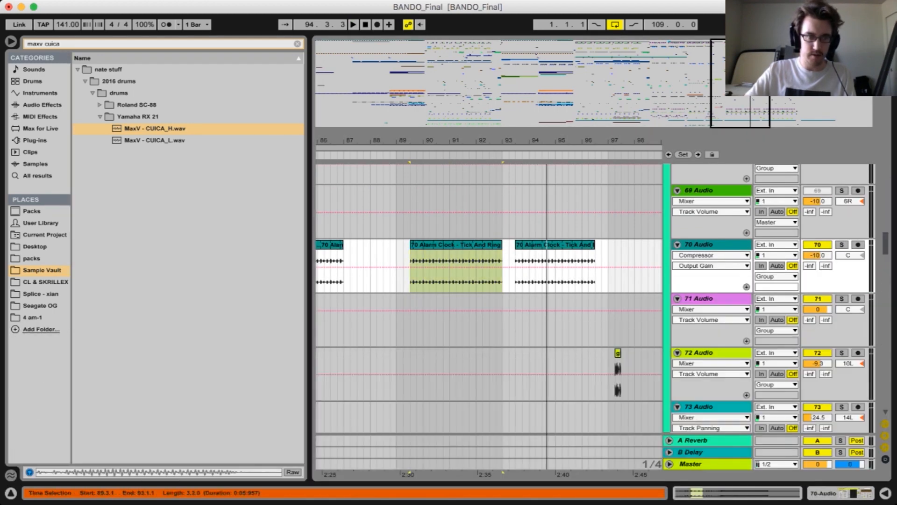
key("shift+Tab")
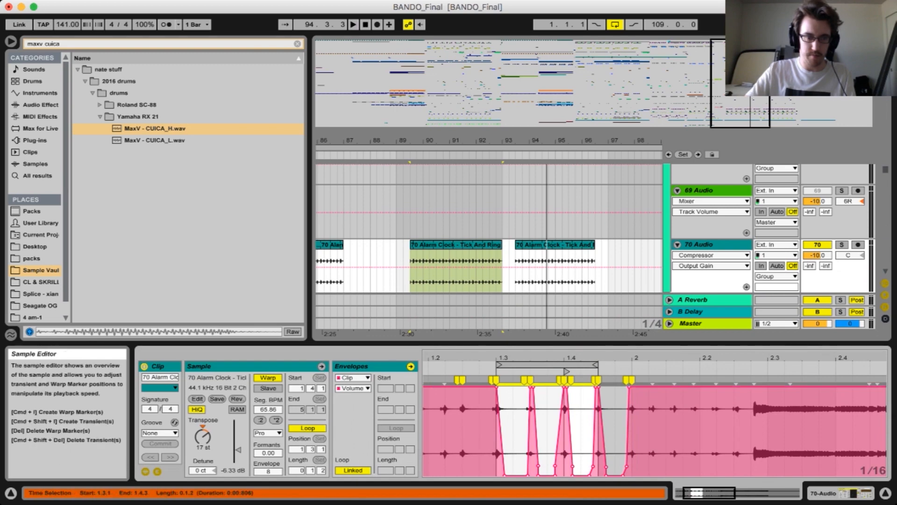
key("shift+Tab")
scroll(488, 233, "down", 5)
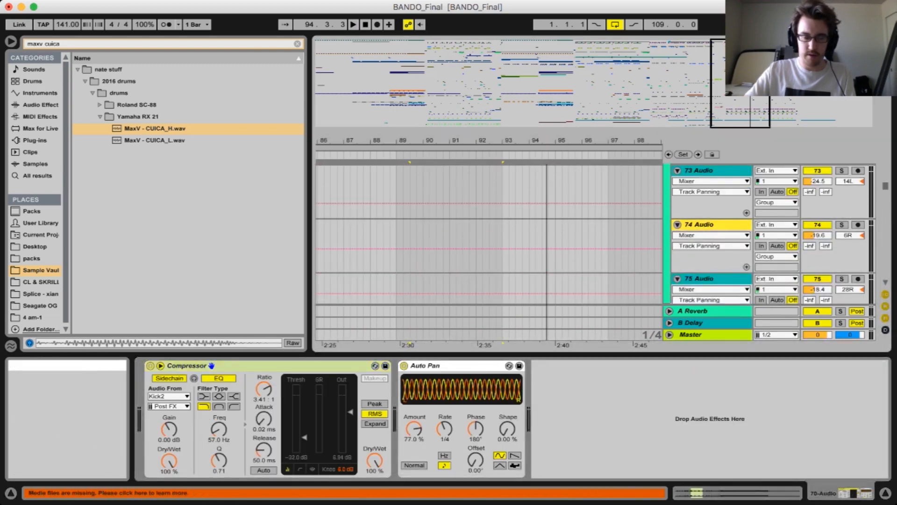
key("super+alt+l")
Play from bar 89 with the SampleMelody group soloed
scroll(488, 280, "down", 15)
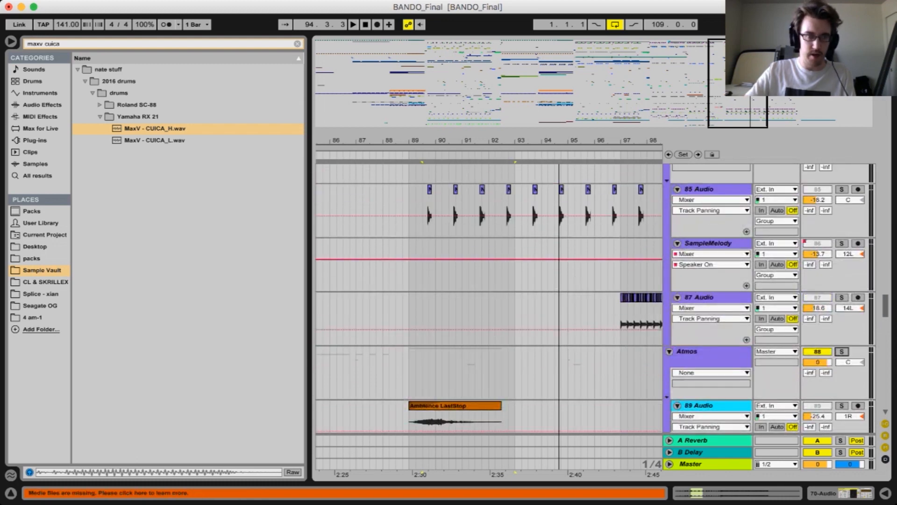
scroll(488, 281, "up", 5)
left_click(409, 310)
key("space")
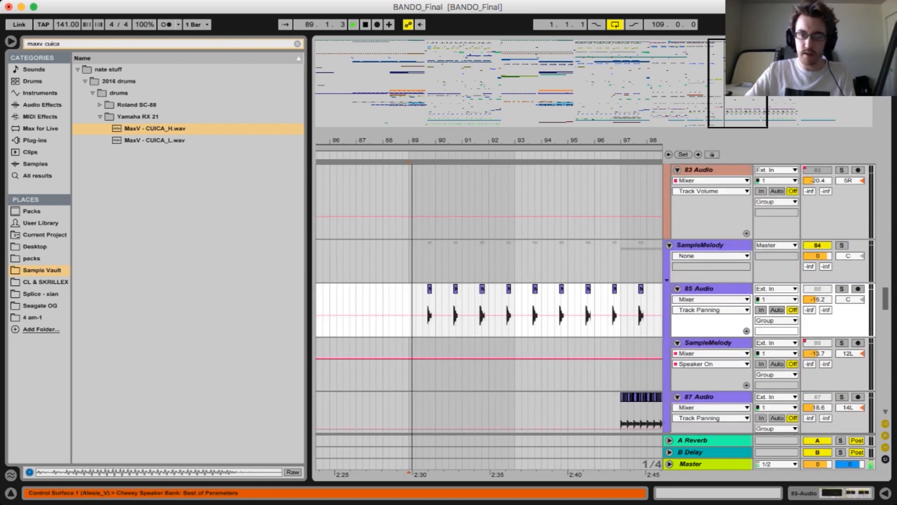
left_click(842, 245)
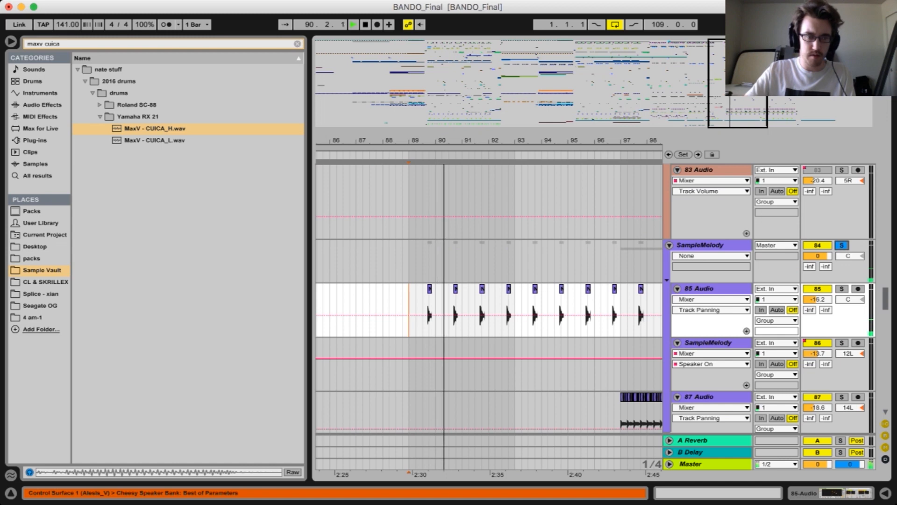
Fold the Kill Bill Siren group, unfold the Drums group, and play from 89.1.1
scroll(488, 299, "down", 10)
scroll(488, 299, "down", 5)
scroll(488, 299, "up", 2)
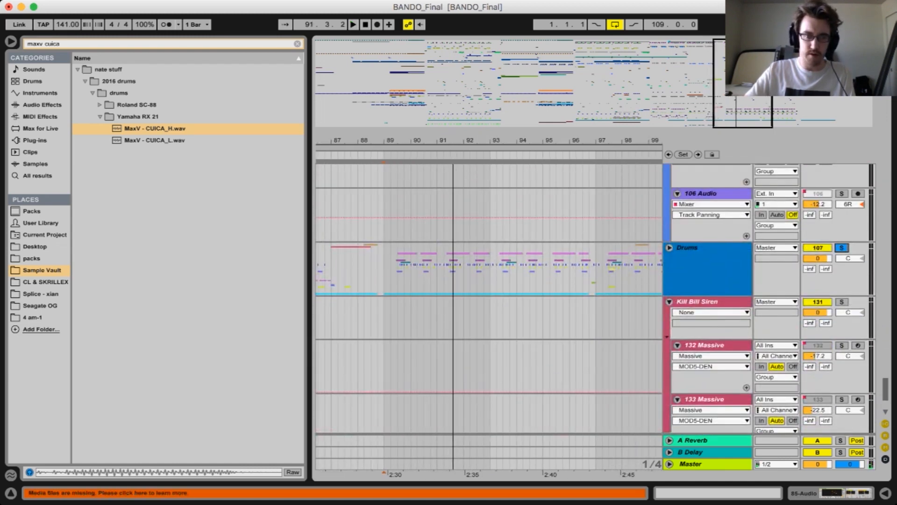
left_click(669, 302)
left_click(669, 248)
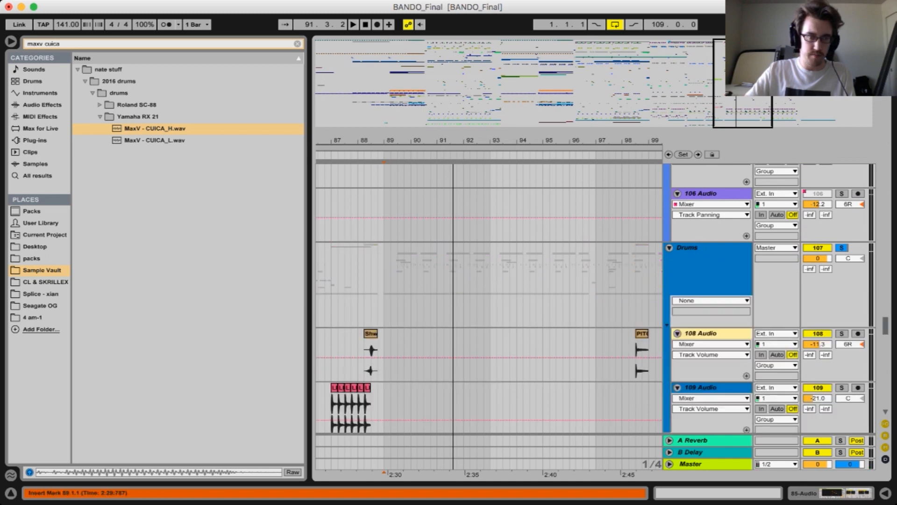
scroll(413, 346, "down", 5)
left_click(701, 272)
key("space")
Solo and unfold the Kicks group during playback and review its tracks, including the membrane kick, Kick1 and Kick2
scroll(701, 272, "up", 20)
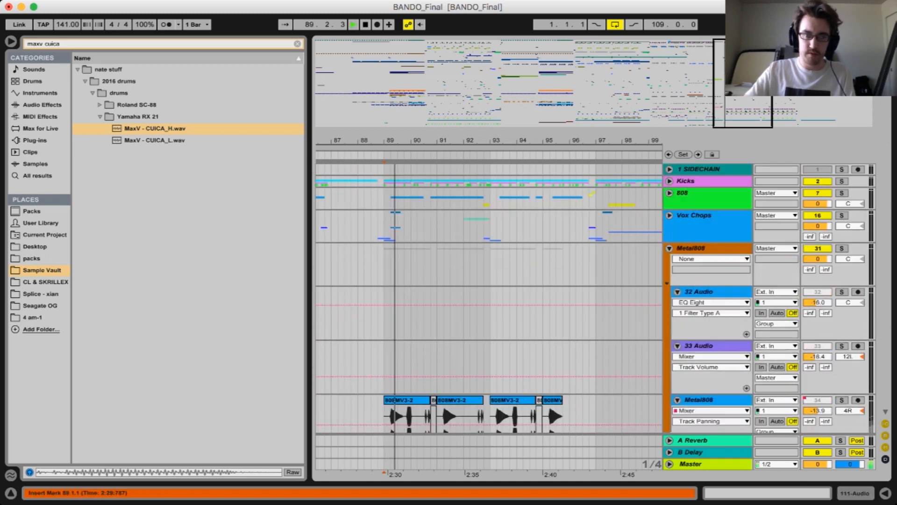
left_click(841, 181)
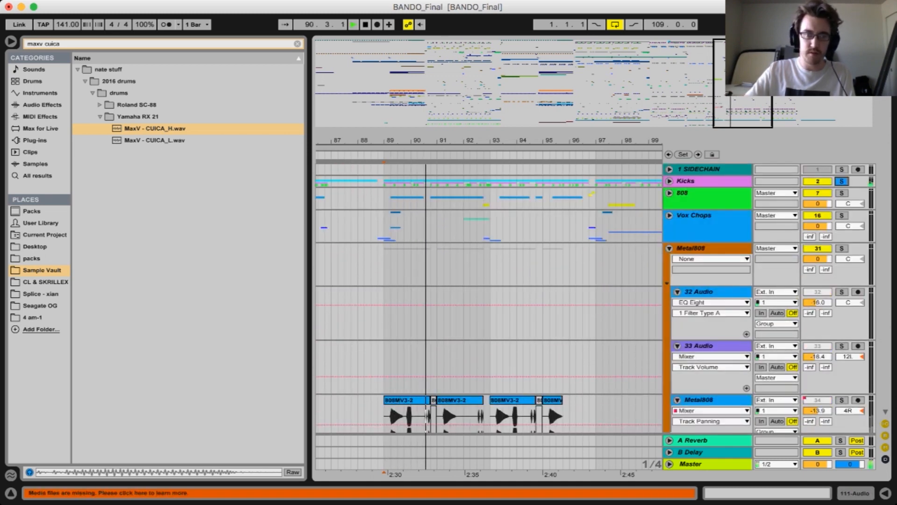
left_click(669, 181)
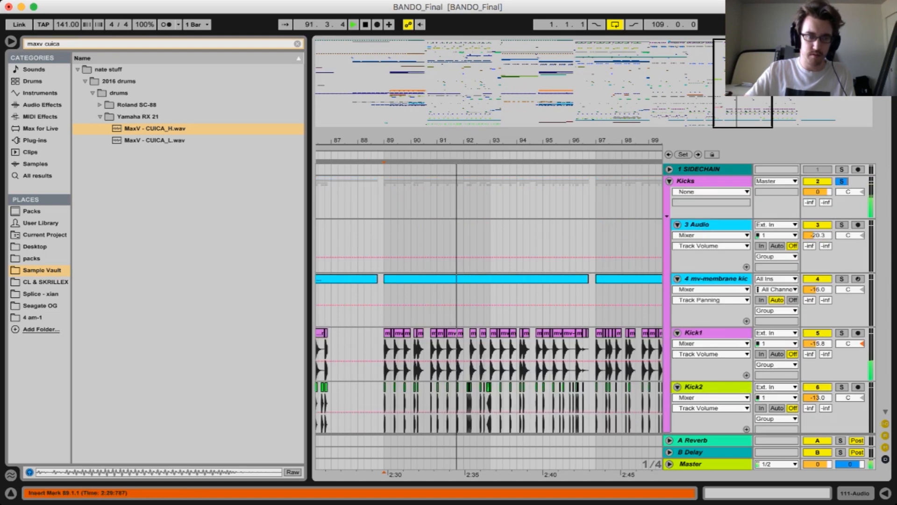
scroll(670, 182, "down", 4)
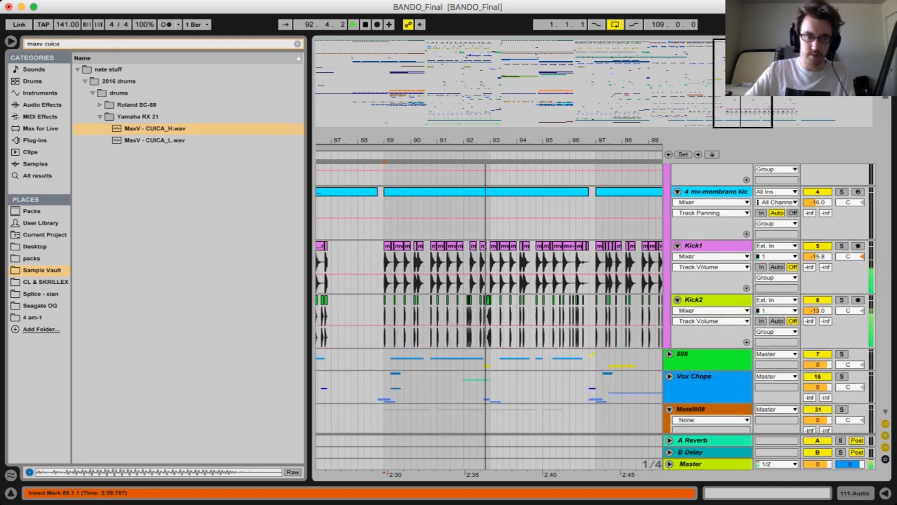
scroll(593, 299, "down", 4)
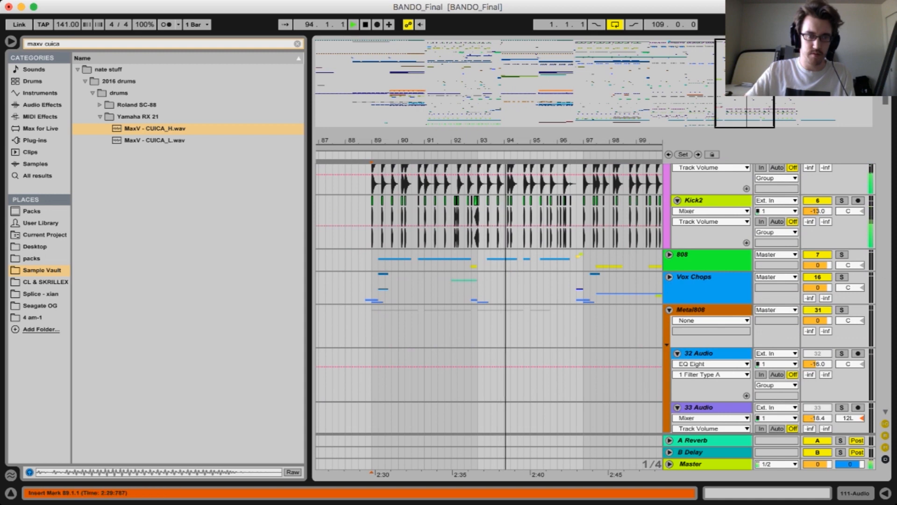
scroll(593, 299, "up", 3)
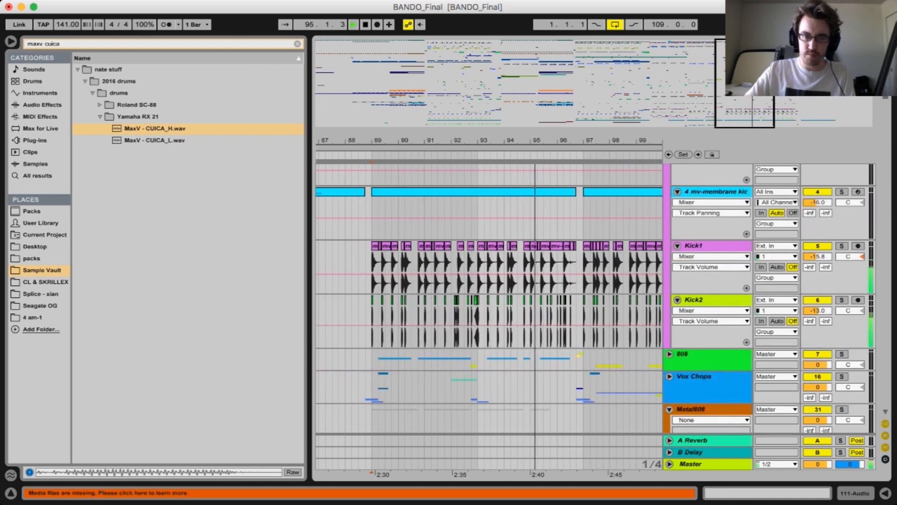
Inspect Kick1's EQ Eight and Kick2's Multiband Dynamics and EQ Eight
left_click(705, 246)
left_click(859, 492)
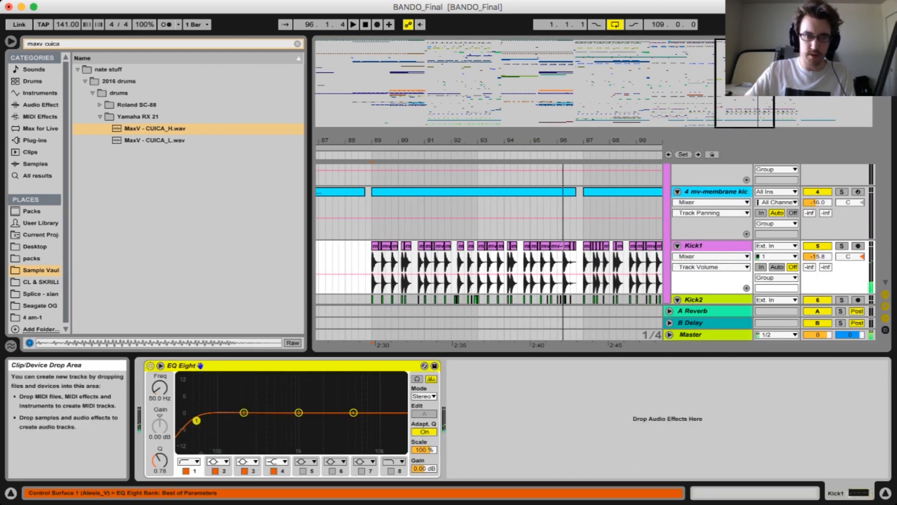
left_click(706, 238)
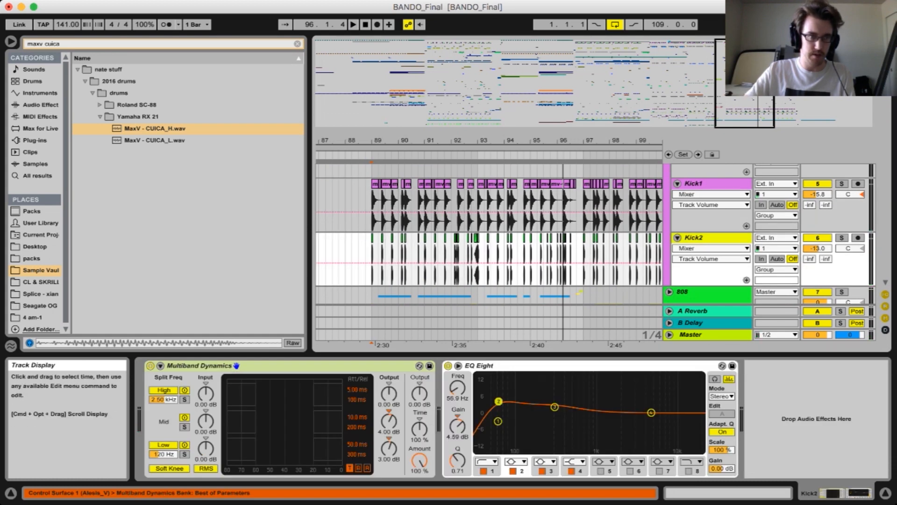
Set the insert marker at 89.1.1 on Kick2, examine its clips up close against Kick1, and hide the device chain
left_click_drag(373, 141, 373, 178)
left_click(370, 257)
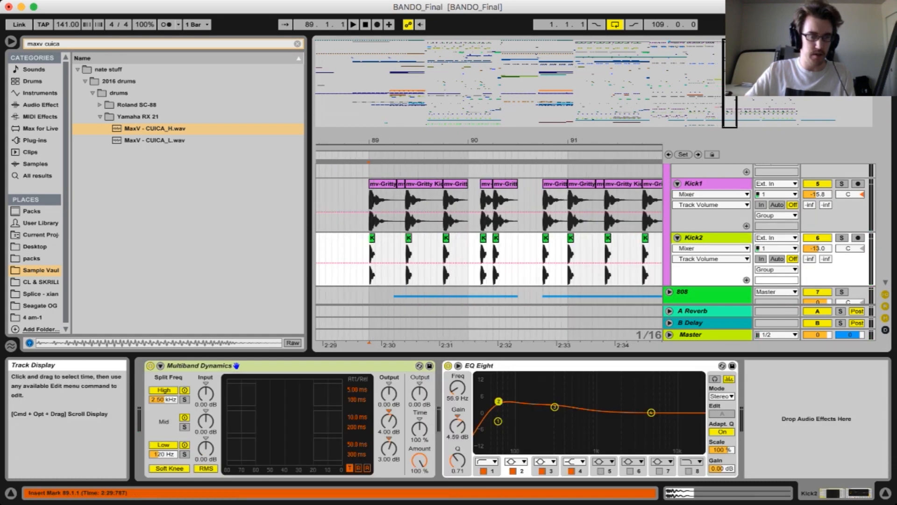
scroll(370, 257, "down", 3)
scroll(370, 257, "right", 2)
left_click(886, 493)
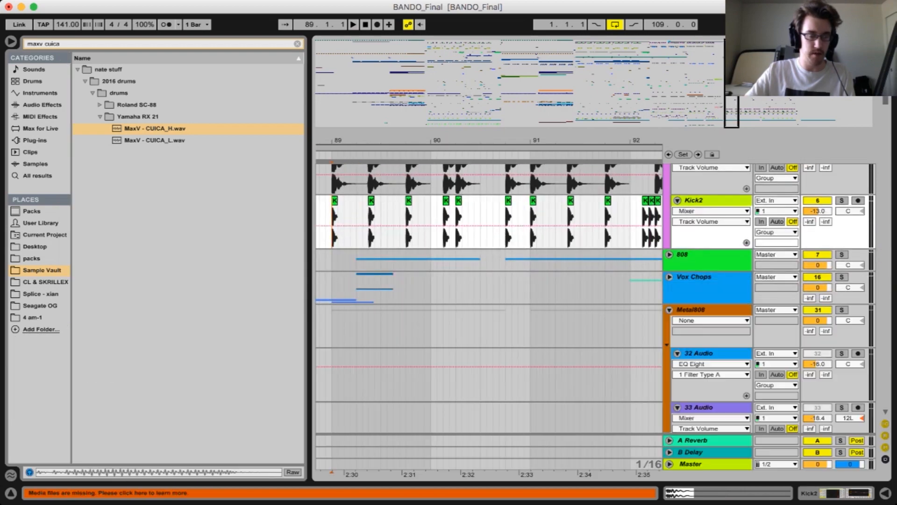
scroll(488, 280, "up", 3)
scroll(489, 281, "left", 2)
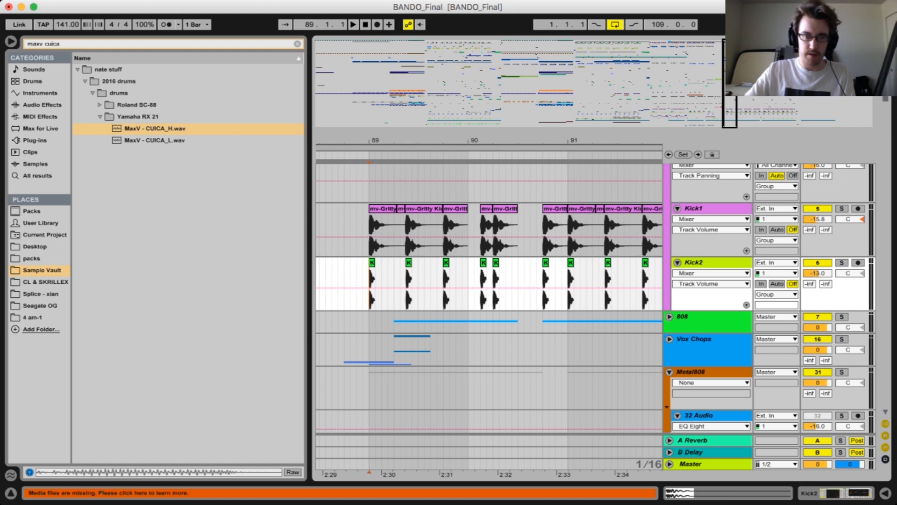
Select the Kick1 track, review its EQ Eight low cut, and hide the device chain again
key("Up")
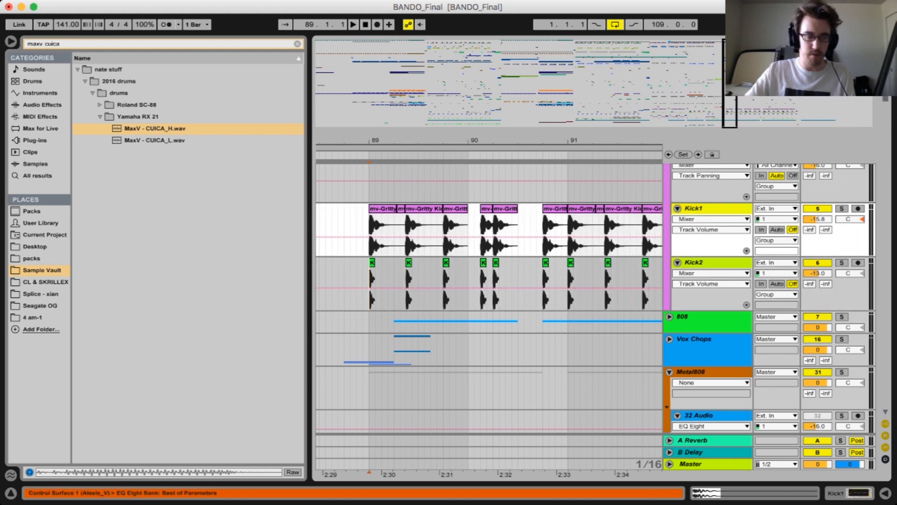
key("shift+Tab")
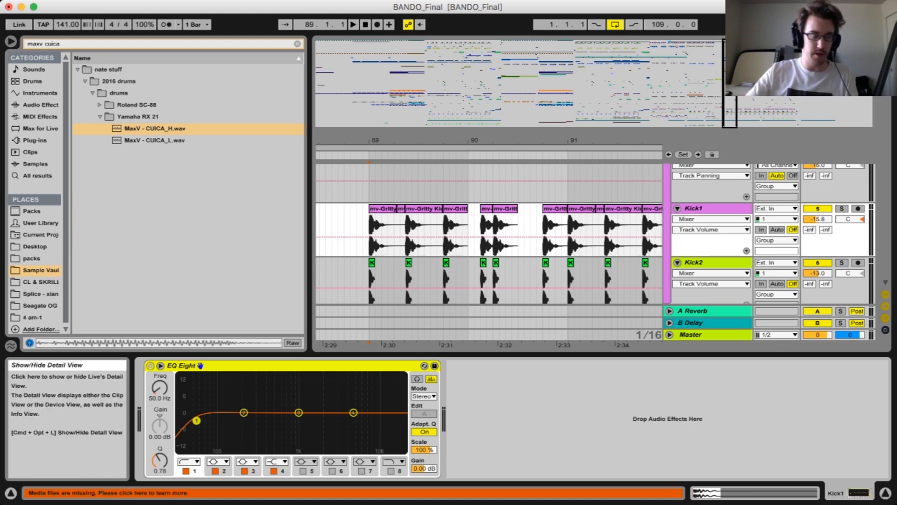
left_click(885, 493)
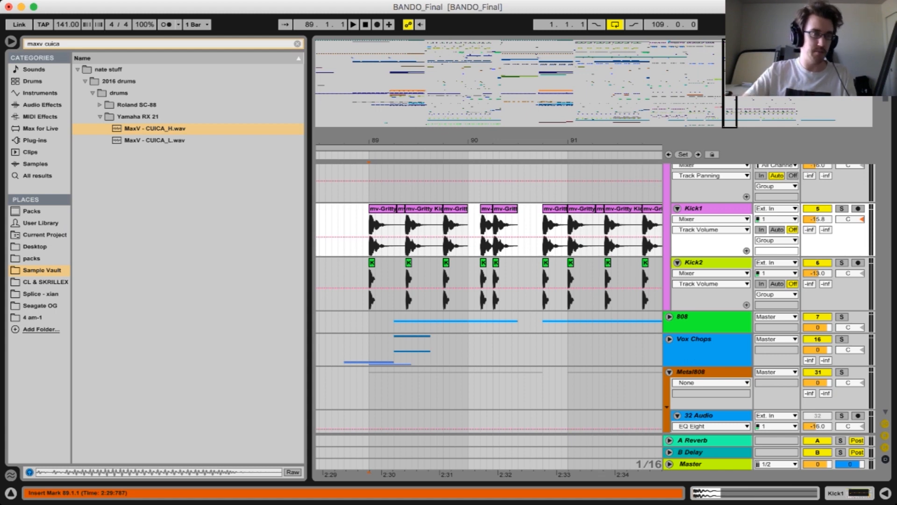
Place the insert marker at 89.1.1 on Kick1 and examine how the kick layers line up across the Kicks group
left_click(369, 233)
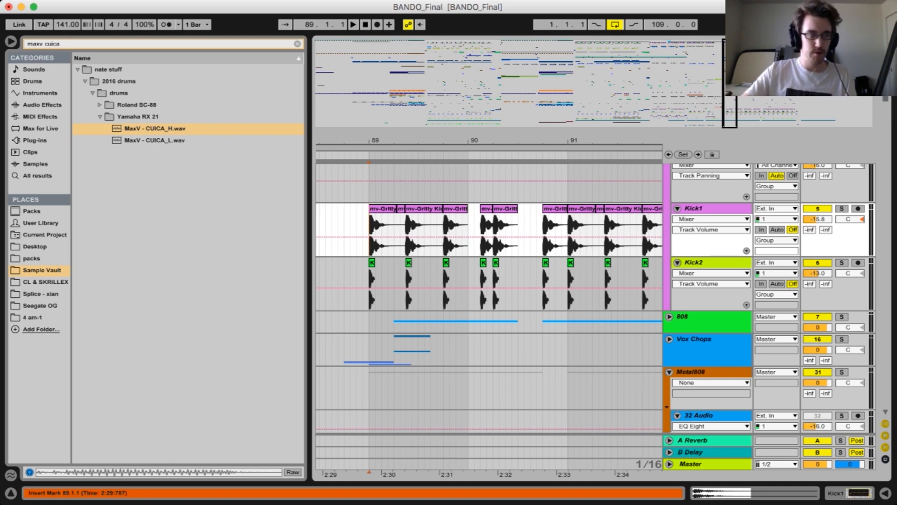
scroll(488, 299, "down", 4)
scroll(489, 299, "up", 4)
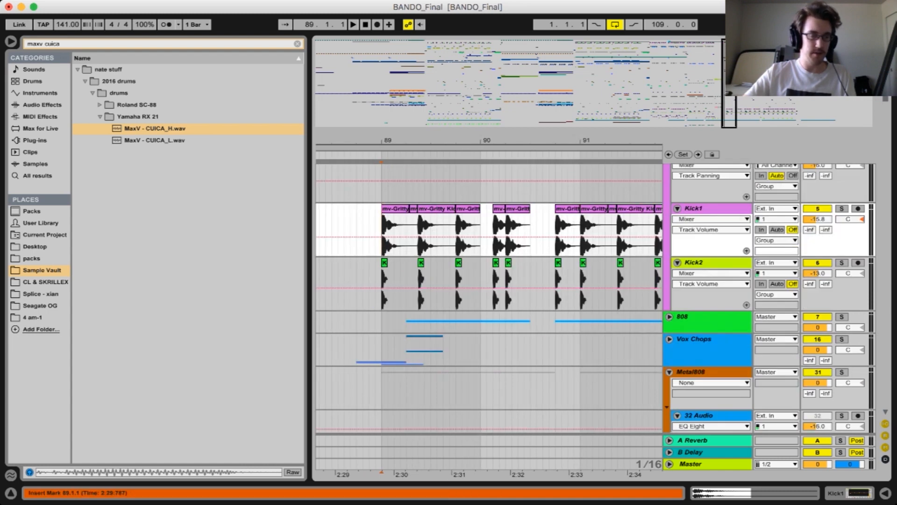
scroll(498, 287, "down", 2)
scroll(498, 288, "up", 2)
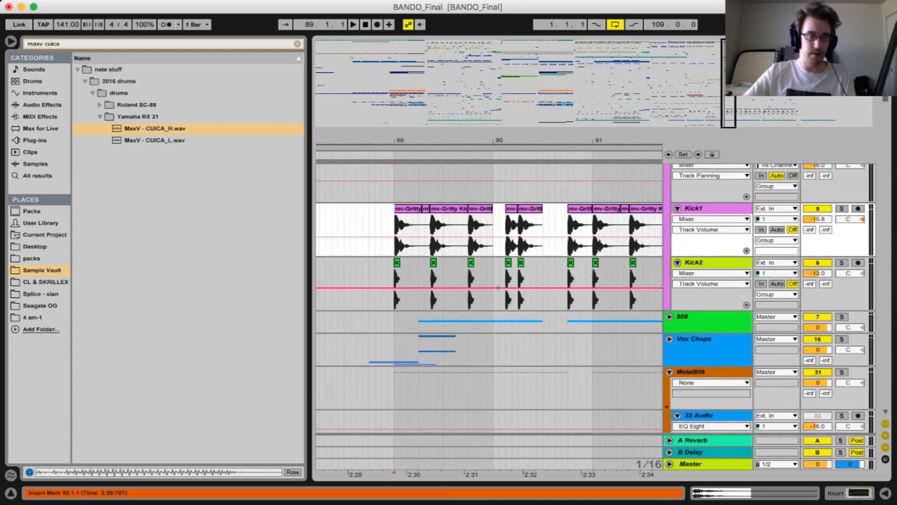
scroll(498, 287, "up", 4)
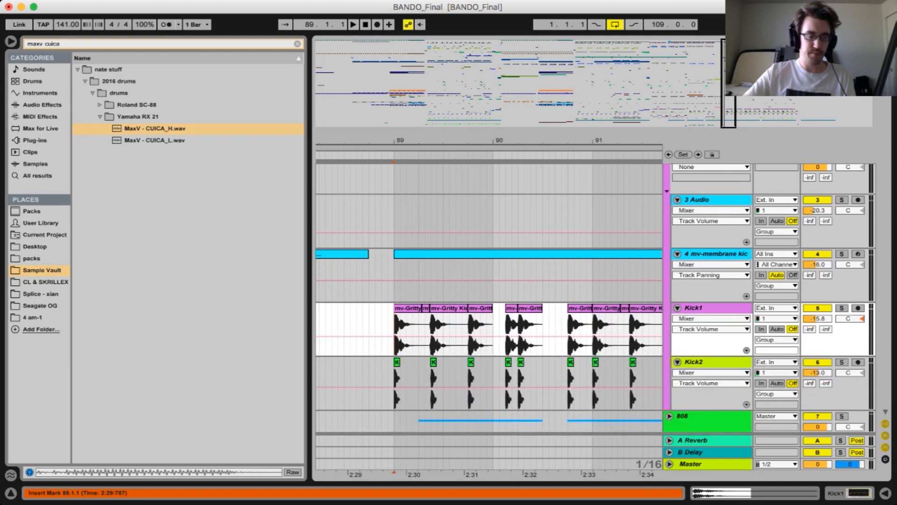
scroll(489, 298, "down", 4)
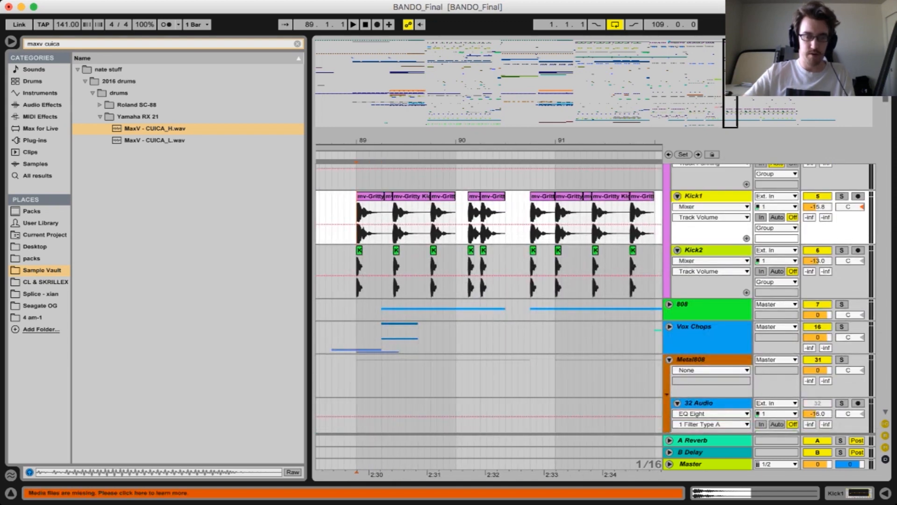
Open Kick1's EQ Eight, move filter 1 to about 74.8 Hz, and switch it to the steeper 48 dB low cut
double_click(710, 196)
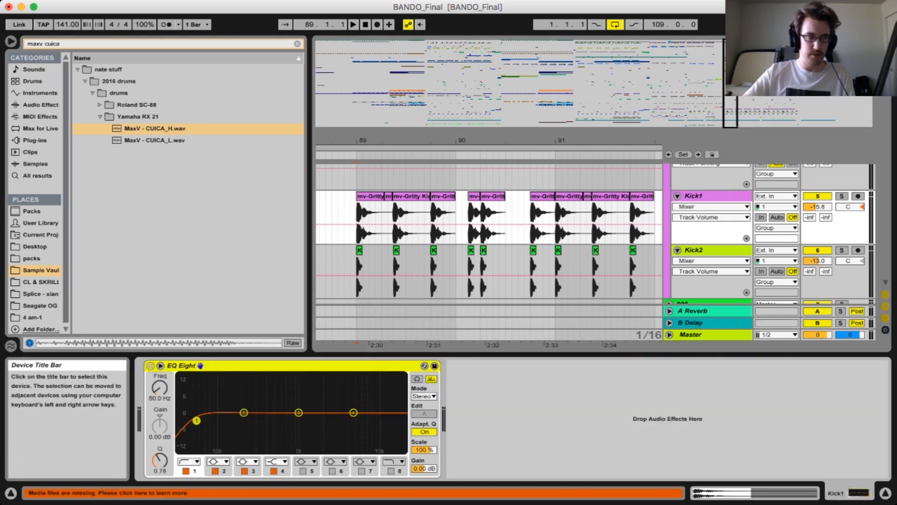
left_click_drag(197, 420, 211, 416)
left_click(189, 462)
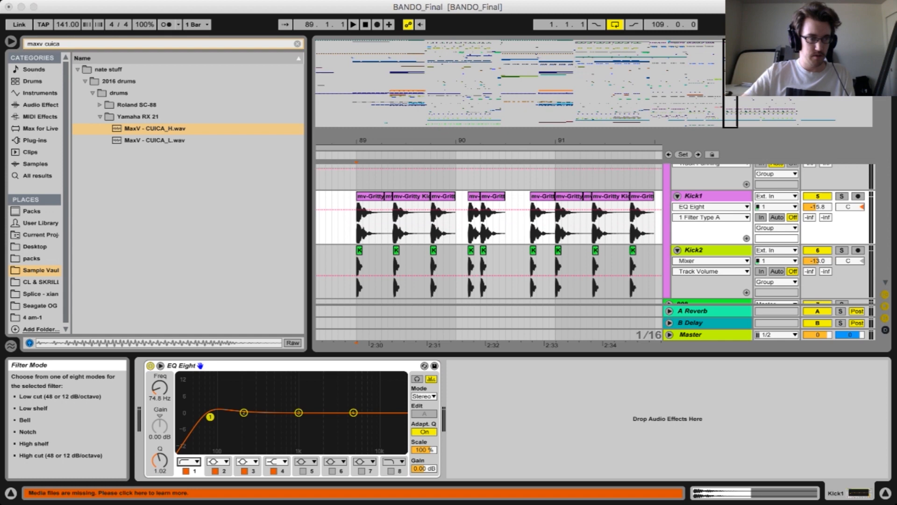
left_click(189, 476)
left_click(189, 462)
left_click(189, 469)
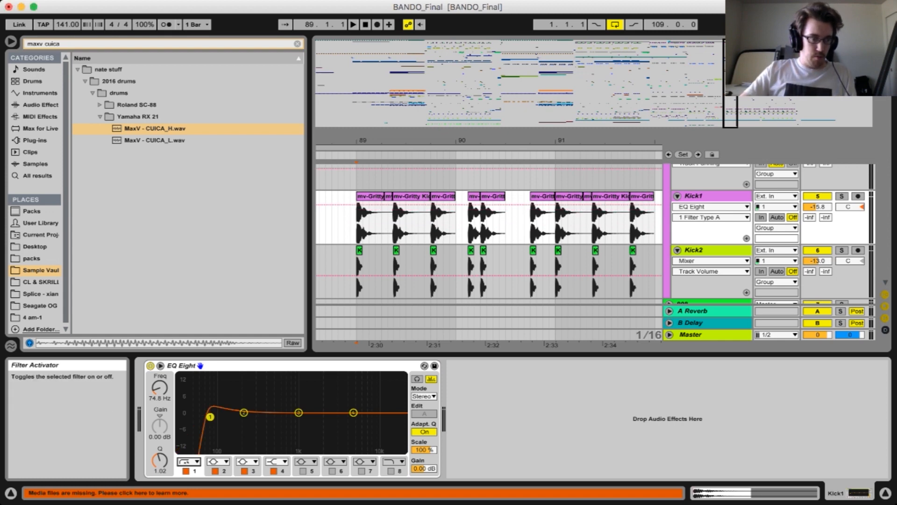
Try Kick1's filter 1 at about 77.6 Hz, and lower it to about 39.5 Hz with a Q of about 0.82
left_click_drag(210, 417, 212, 421)
scroll(486, 252, "down", 3)
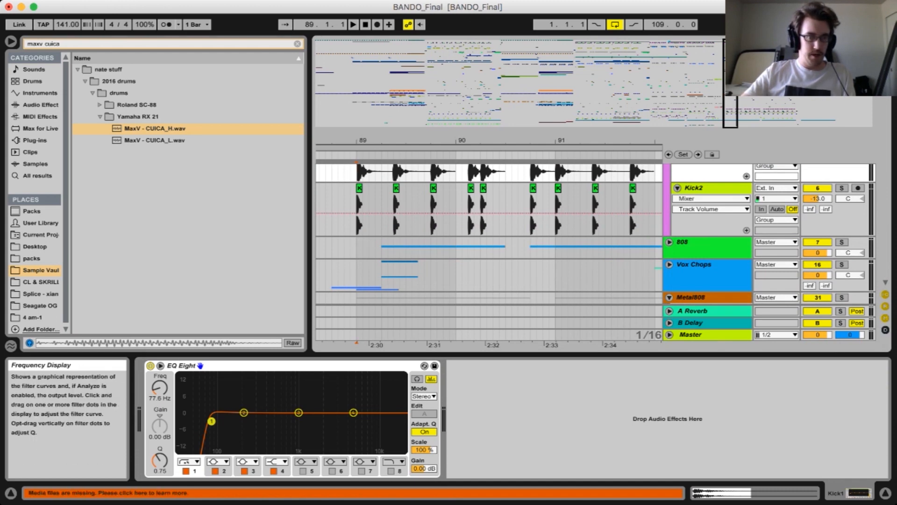
left_click_drag(212, 421, 187, 420)
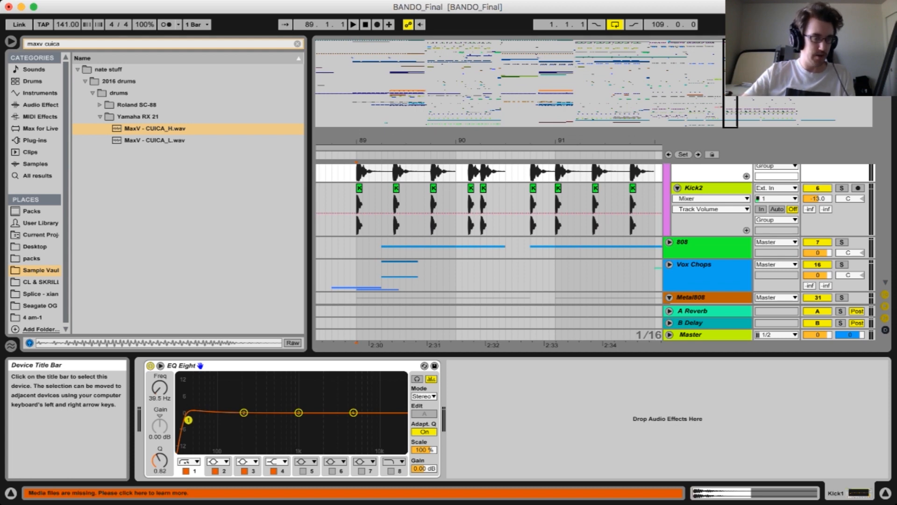
Raise filter 1 on Kick1's EQ Eight to about 82 Hz with a Q of about 0.78, and play the result
left_click_drag(188, 418, 213, 420)
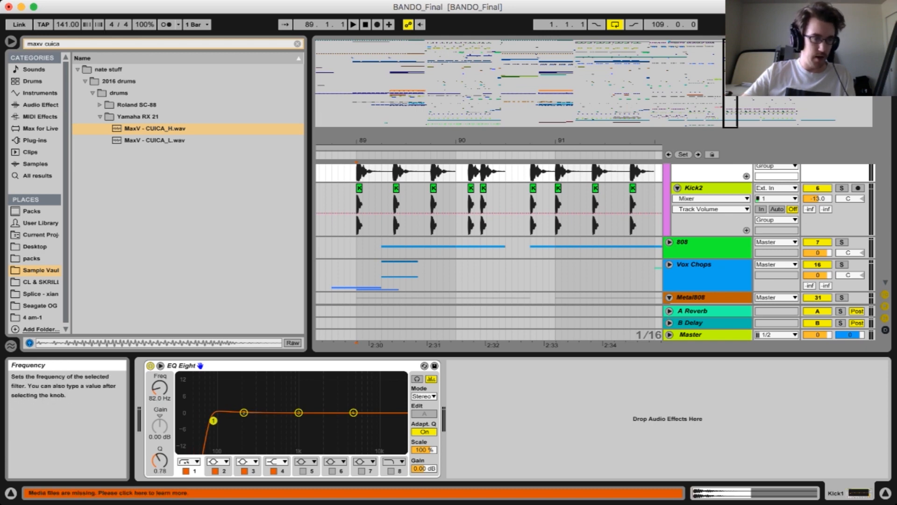
scroll(488, 210, "up", 1)
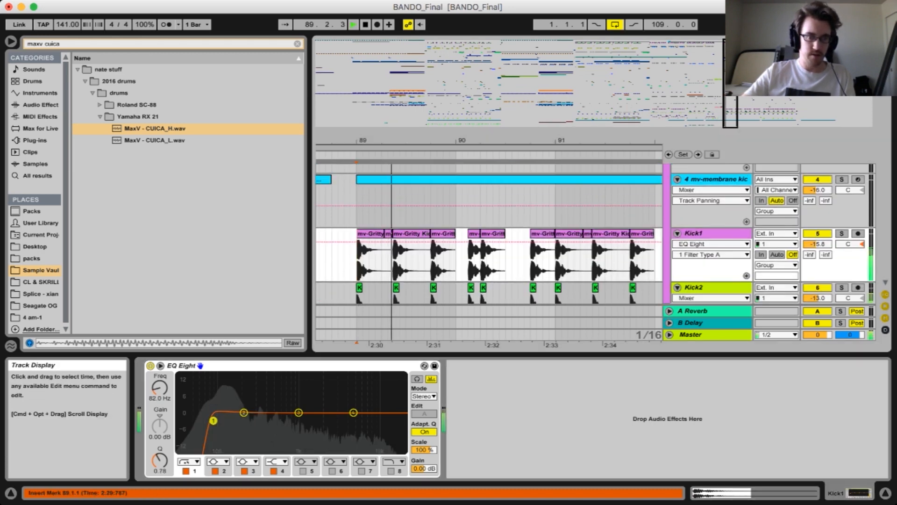
Solo the 808 group together with the Kicks group and play them
scroll(468, 252, "down", 4)
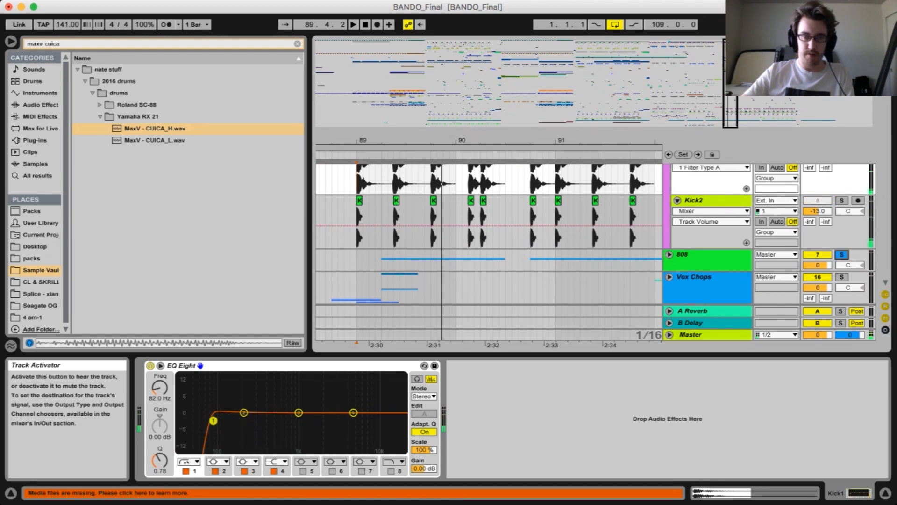
scroll(489, 233, "up", 5)
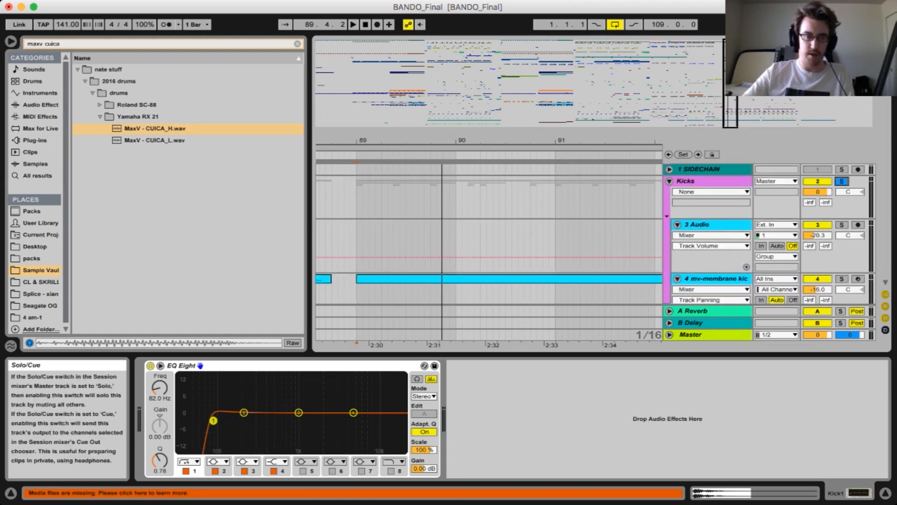
scroll(488, 253, "down", 5)
scroll(488, 252, "down", 1)
key("space")
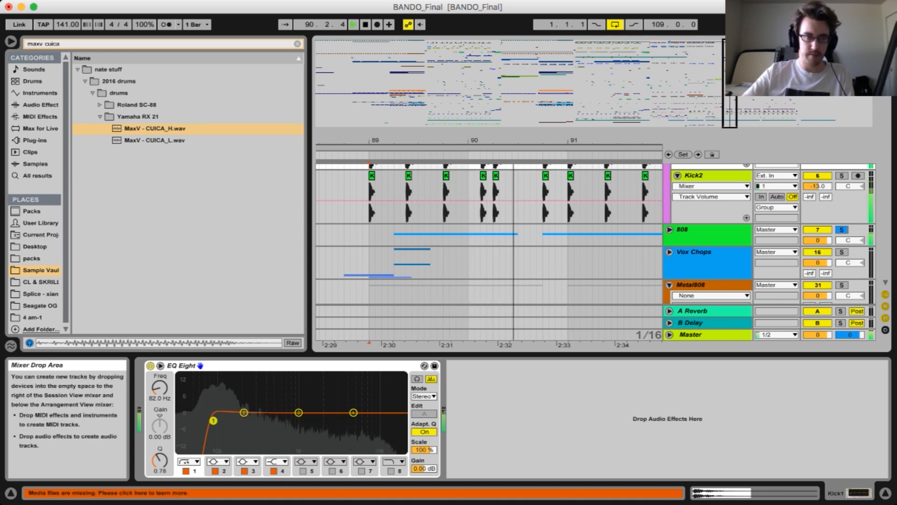
Open the device chain of 11 Audio in the 808 group and lower EQ Eight's filter 4 to about 139 Hz
scroll(488, 252, "down", 5)
scroll(488, 252, "down", 3)
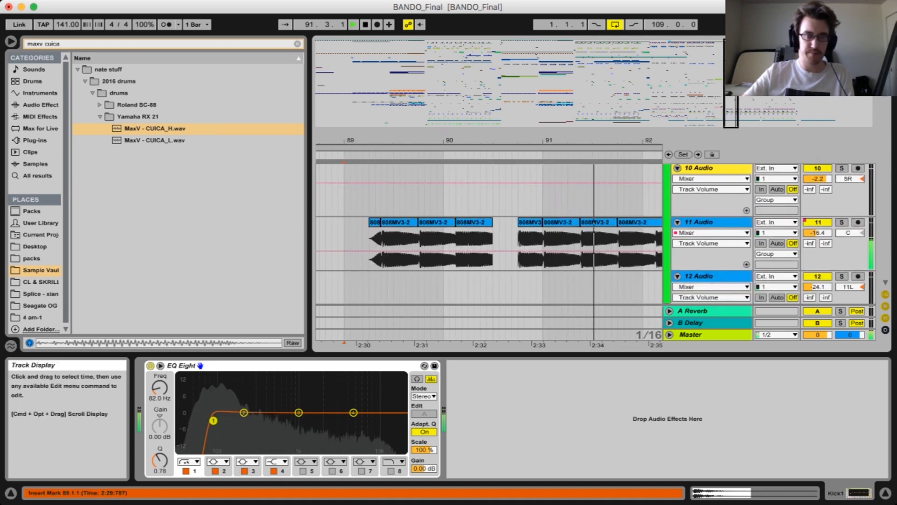
scroll(488, 253, "down", 1)
left_click(701, 234)
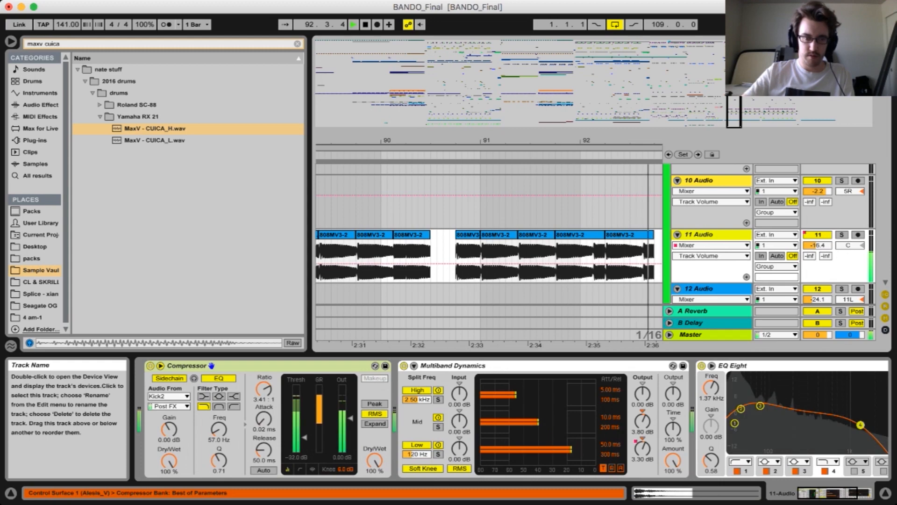
scroll(441, 418, "right", 2)
scroll(441, 418, "left", 2)
key("space")
scroll(441, 417, "right", 5)
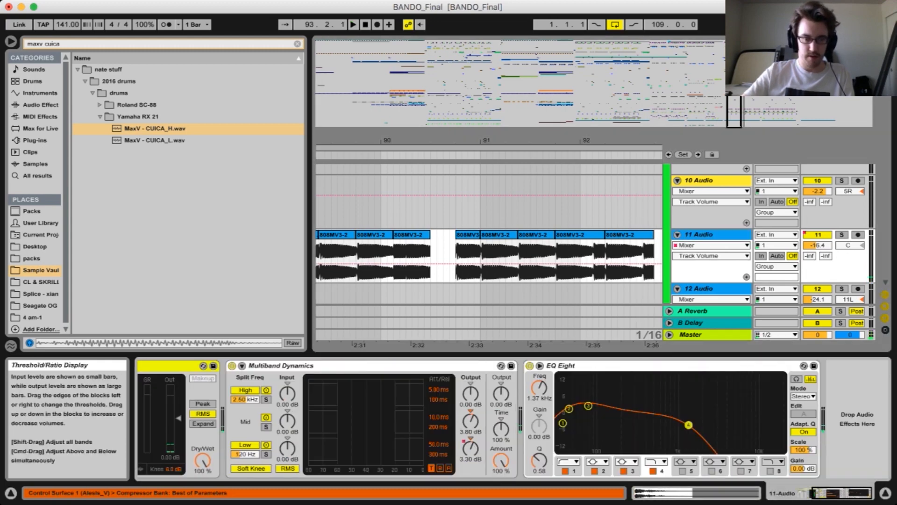
left_click_drag(689, 424, 610, 422)
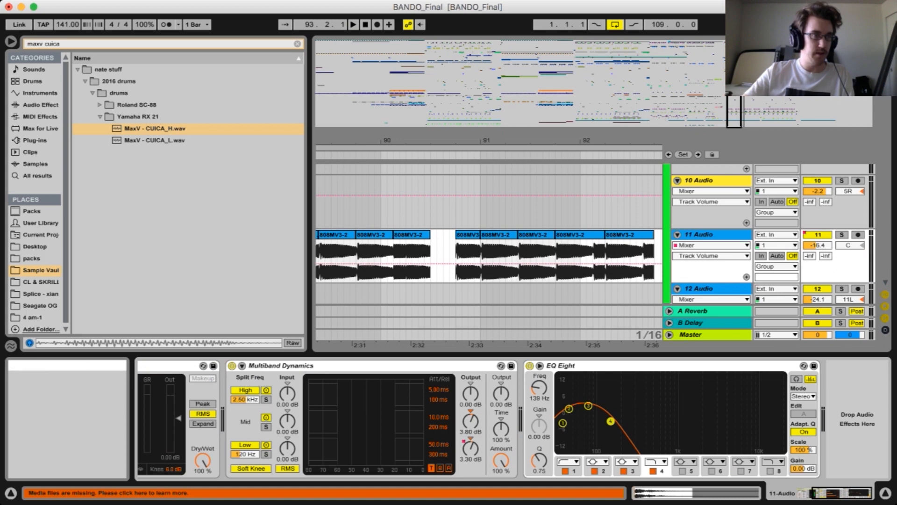
Clear the browser search and insert the Corpus preset Kick Tight between the Compressor and Multiband Dynamics on 11 Audio
left_click(298, 43)
left_click(40, 92)
left_click(42, 105)
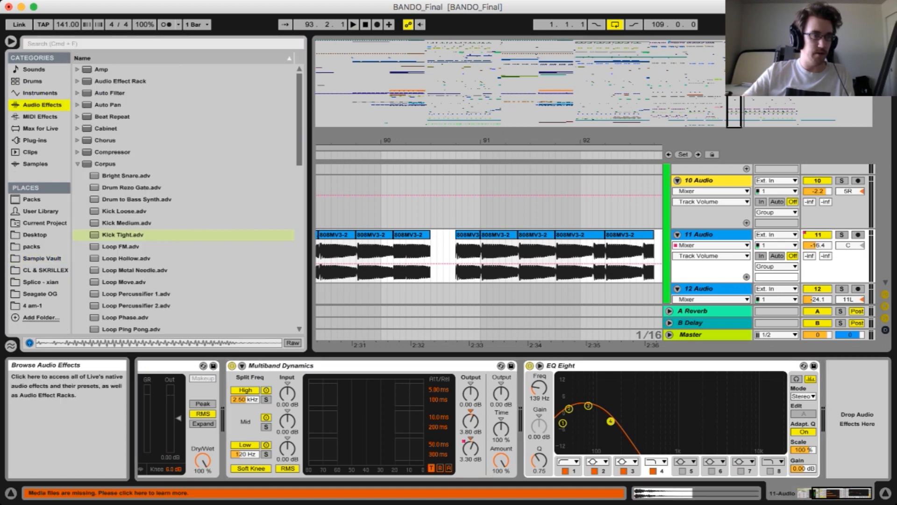
left_click_drag(122, 234, 225, 402)
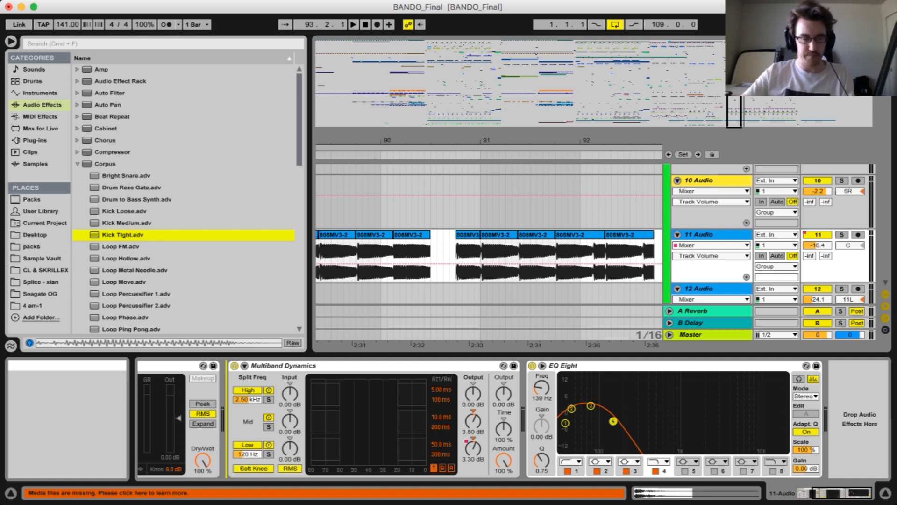
left_click_drag(225, 402, 226, 402)
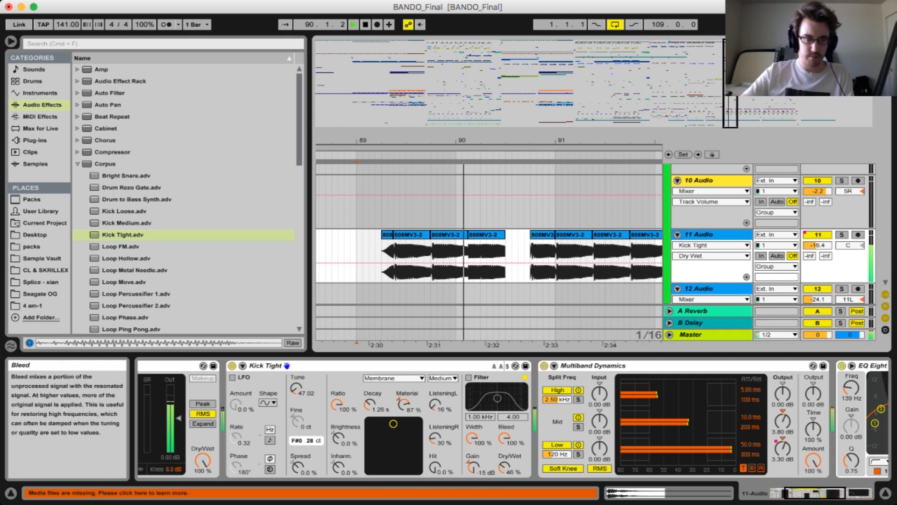
Reduce Kick Tight's Dry/Wet to 34% and move the device between Multiband Dynamics and EQ Eight
left_click_drag(504, 466, 504, 502)
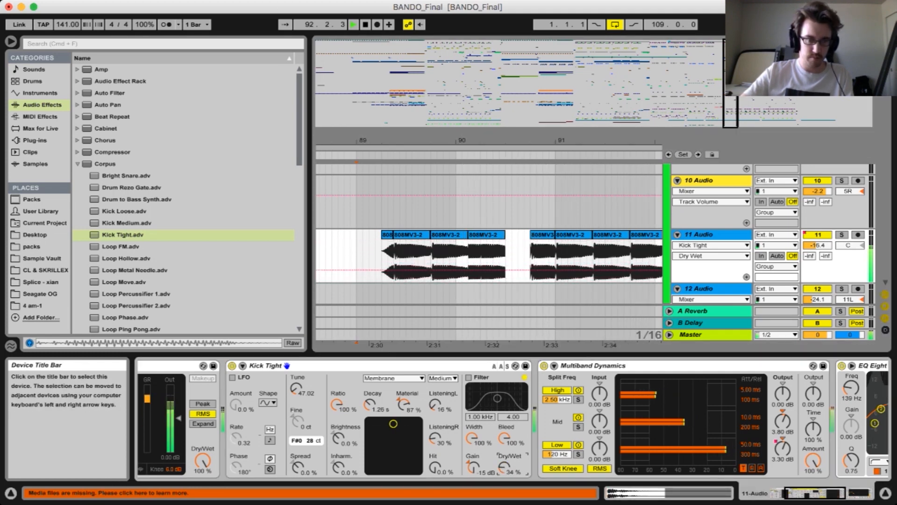
left_click(287, 365)
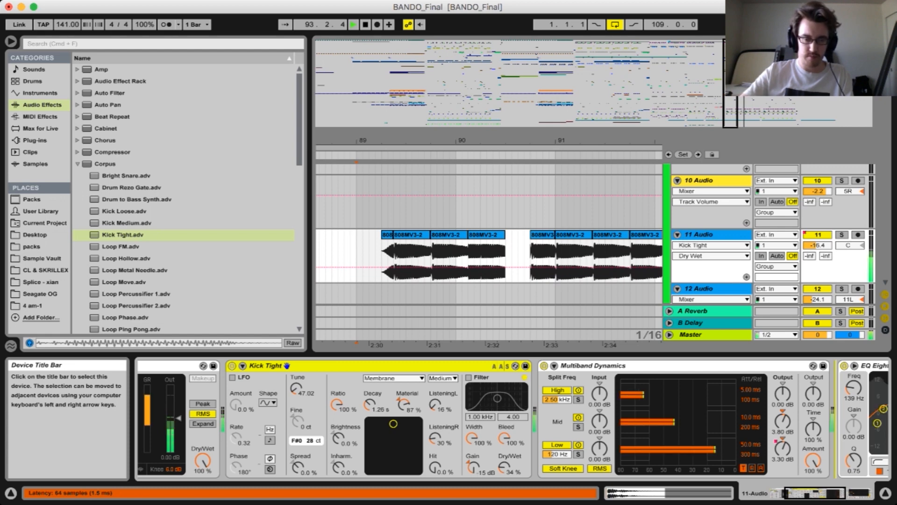
left_click_drag(267, 366, 827, 369)
scroll(701, 411, "right", 10)
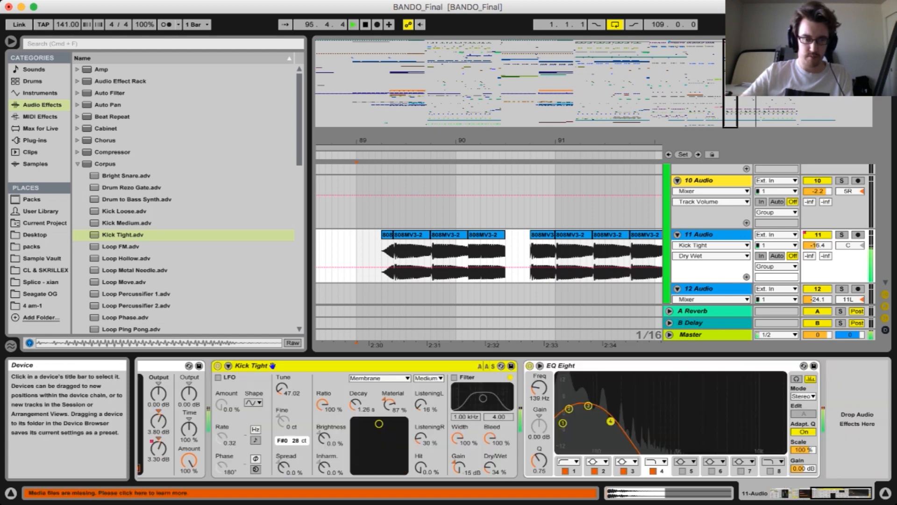
Lower filter 4 on 11 Audio's EQ Eight to about 125 Hz with a Q of about 0.85, and play it back
mouse_move(611, 421)
left_mouse_down()
mouse_move(738, 410)
mouse_move(606, 419)
left_mouse_up()
key("space")
key("space")
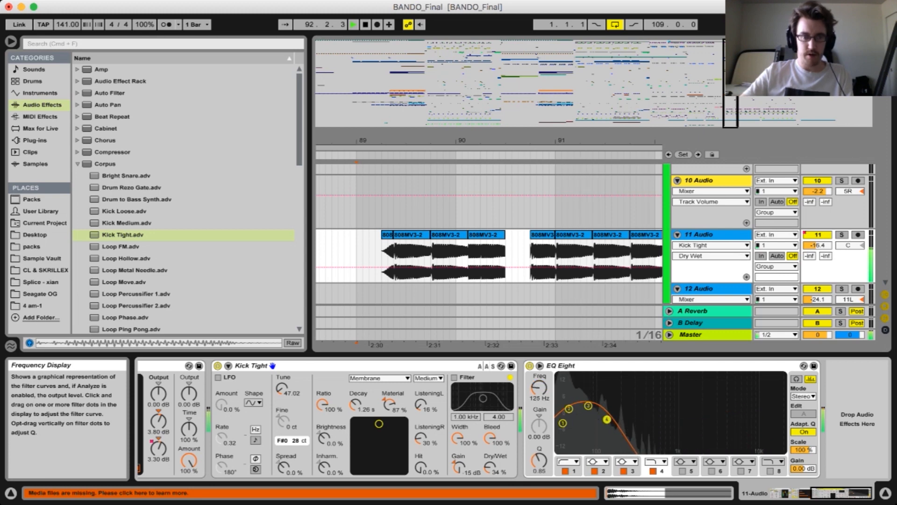
key("space")
Duplicate the 11 Audio track and play both 808 layers together
left_click(701, 234)
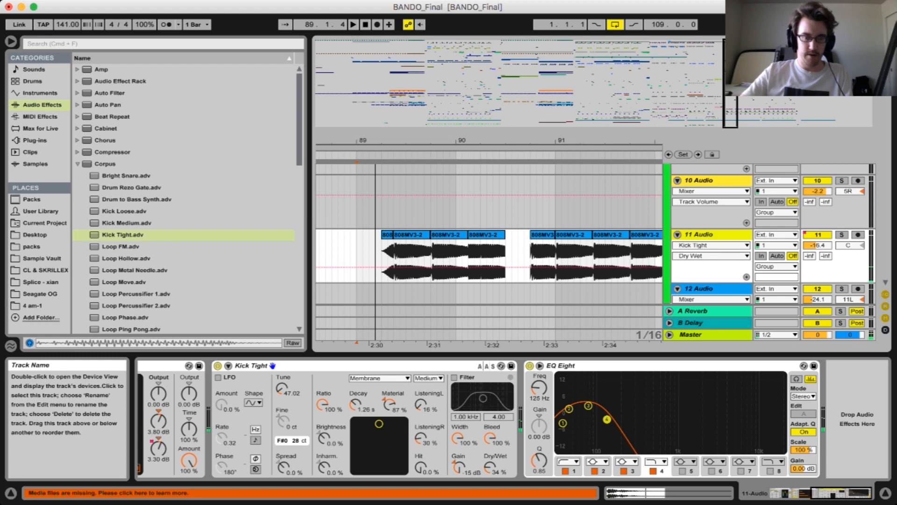
key("super+d")
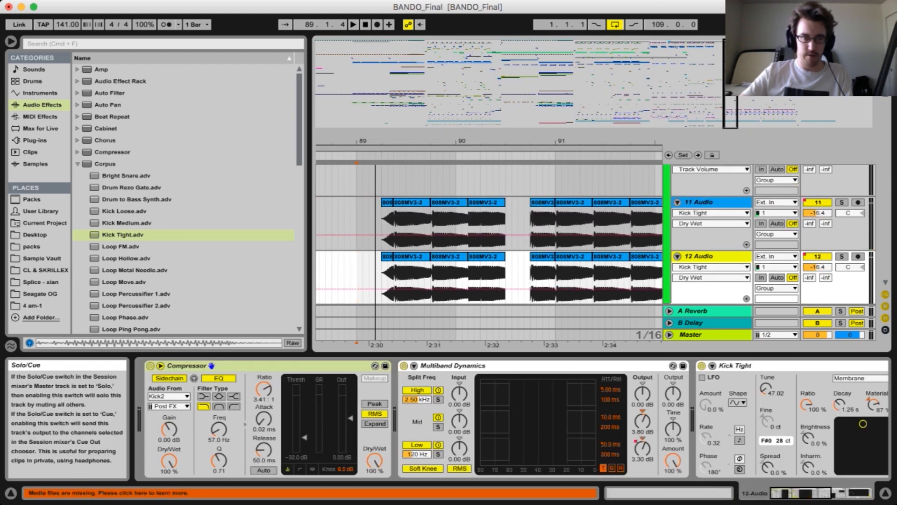
key("space")
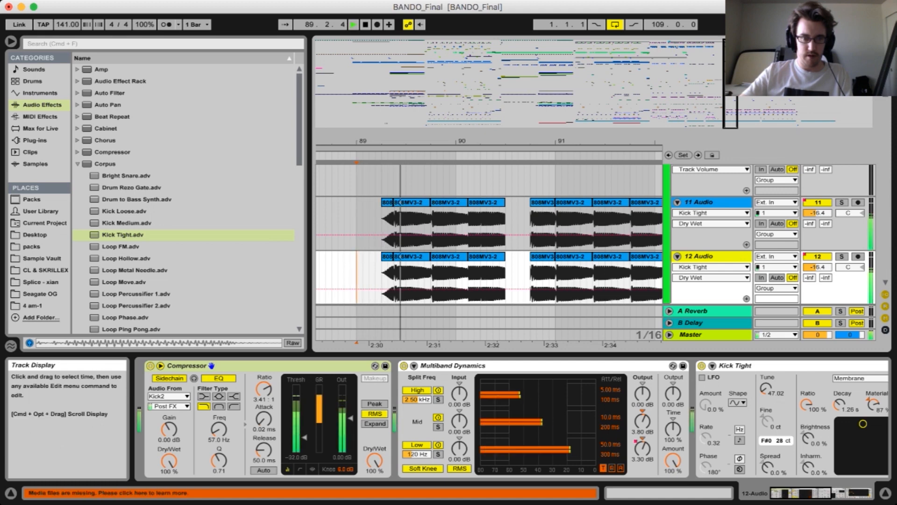
On the duplicated 808 track's EQ Eight, open up filter 4 to the highs and set filter 1's low cut to about 96.6 Hz
scroll(514, 420, "right", 10)
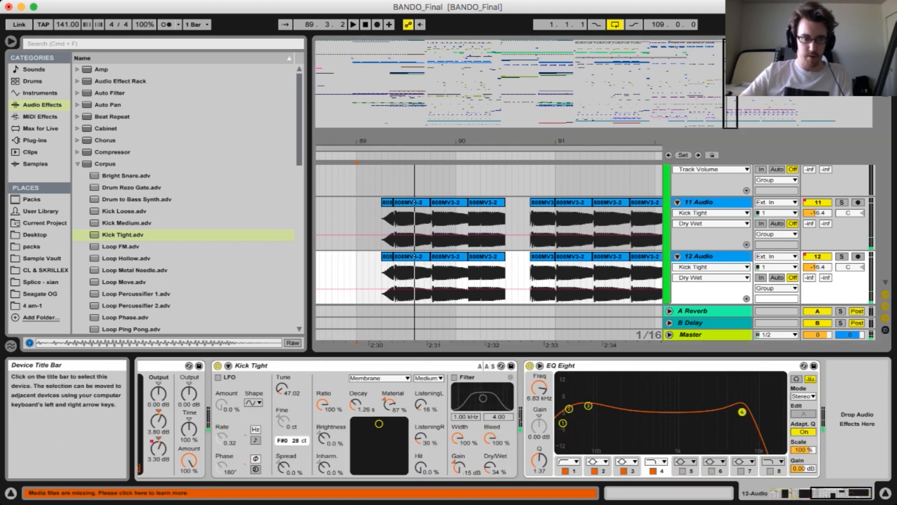
left_click_drag(741, 411, 746, 414)
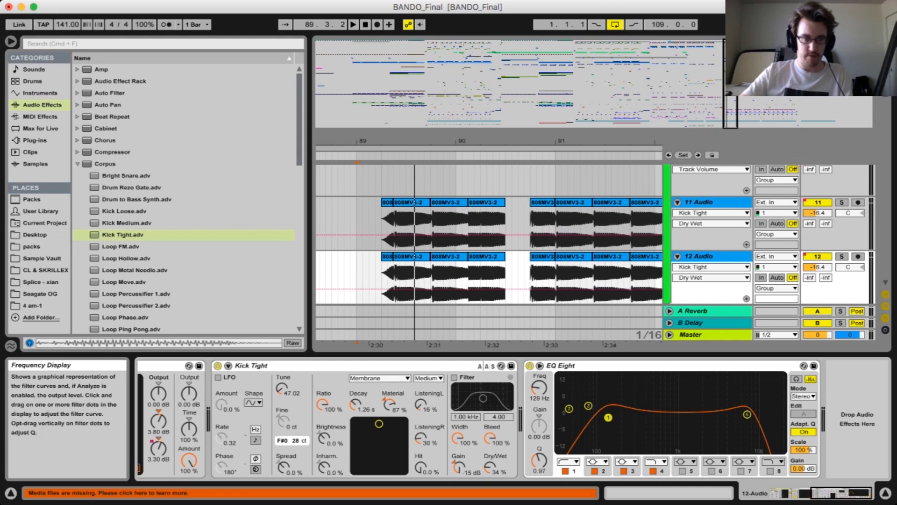
left_click_drag(608, 417, 598, 421)
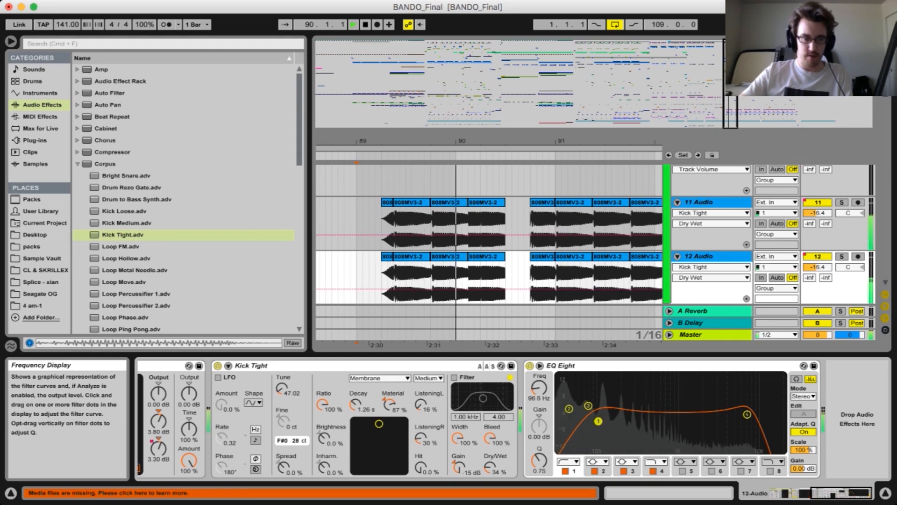
Deactivate Multiband Dynamics and Kick Tight on the duplicated 808 track and play from 89.1.1
key("0")
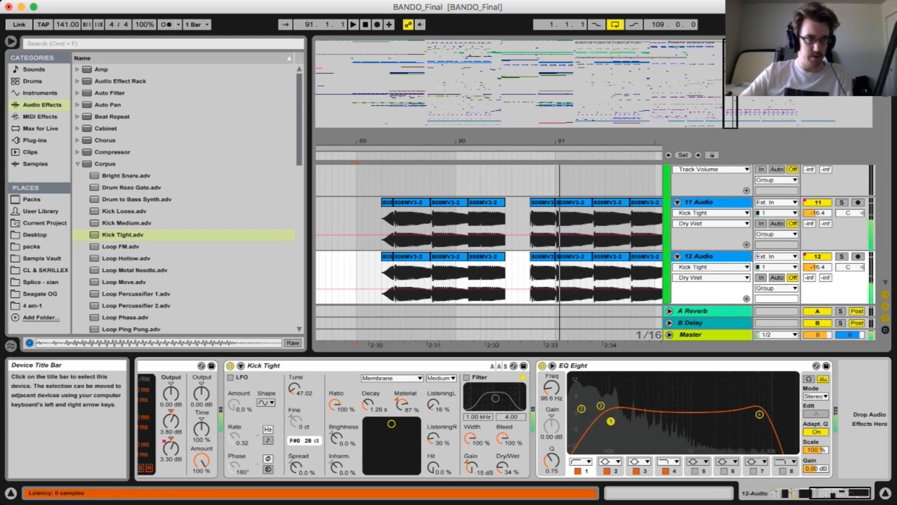
key("space")
scroll(212, 366, "left", 5)
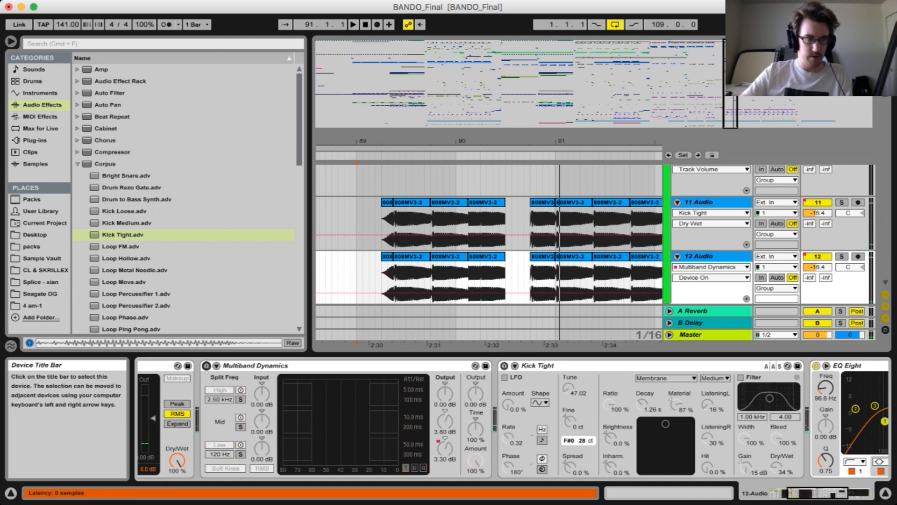
scroll(211, 365, "left", 3)
key("space")
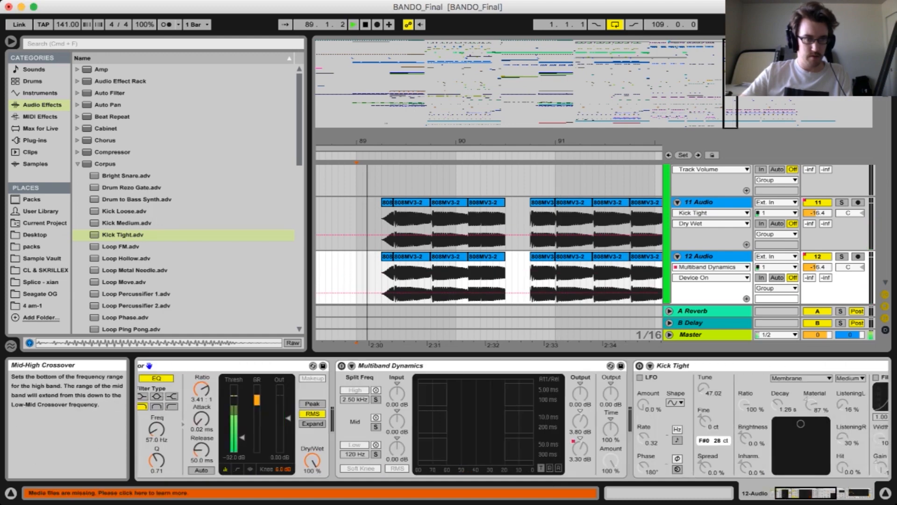
Compare the Kick Tight and EQ Eight settings on 11 Audio with those on its duplicate, 12 Audio, during playback
scroll(346, 397, "right", 8)
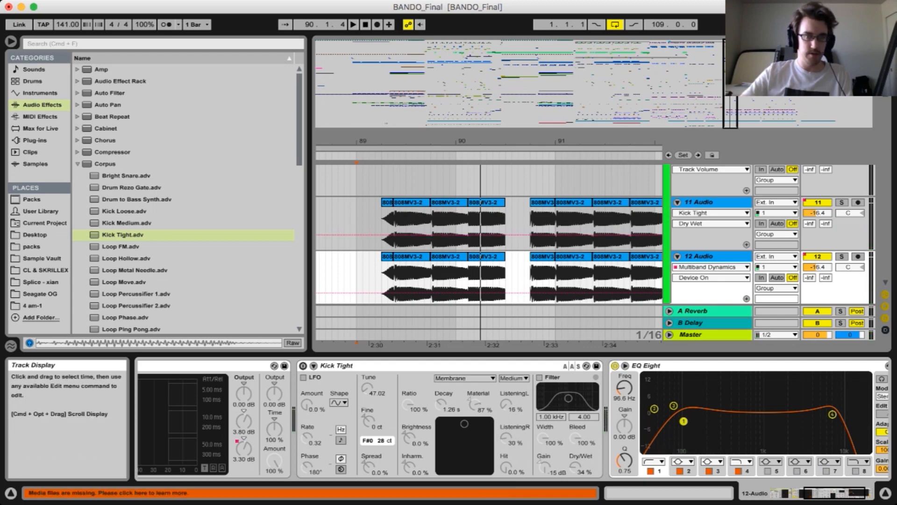
left_click(706, 202)
left_click(327, 365)
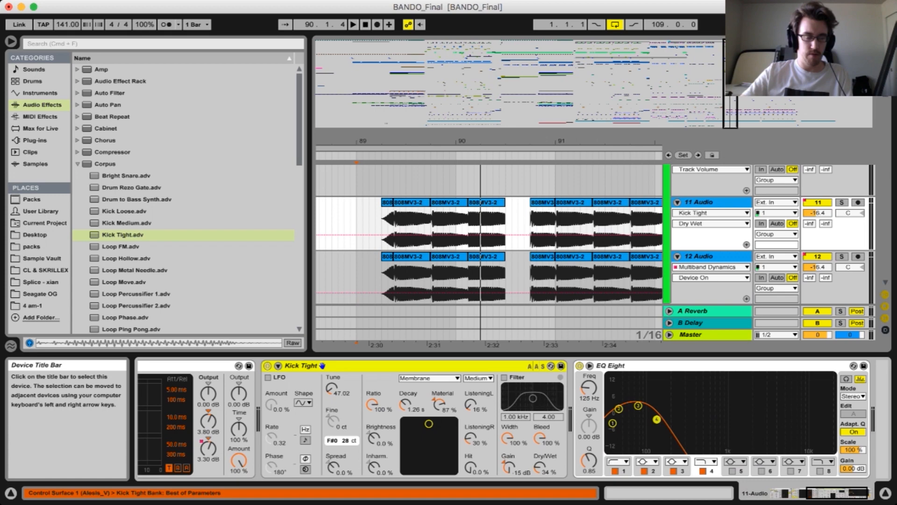
scroll(514, 418, "left", 5)
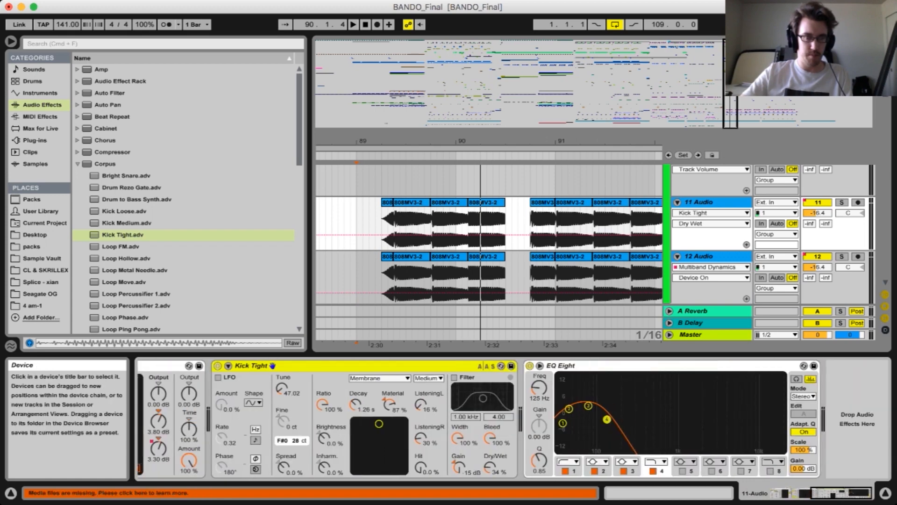
left_click(705, 256)
scroll(593, 416, "right", 8)
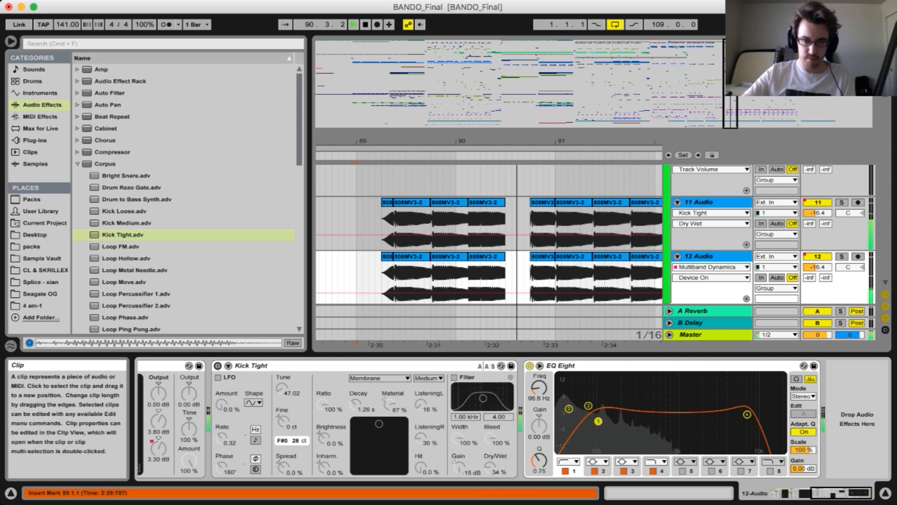
Hide the device chain and audition 11 Audio in solo against the combined 808 layers
left_click(885, 493)
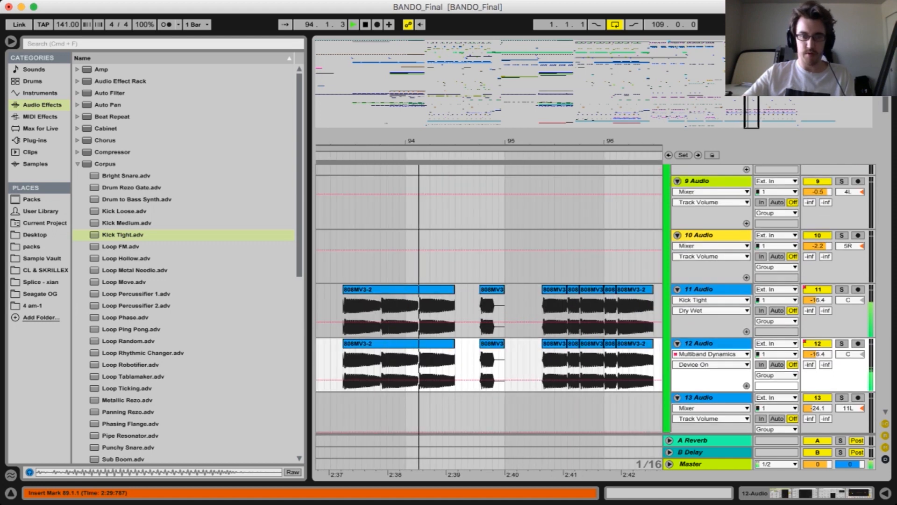
scroll(625, 300, "left", 6)
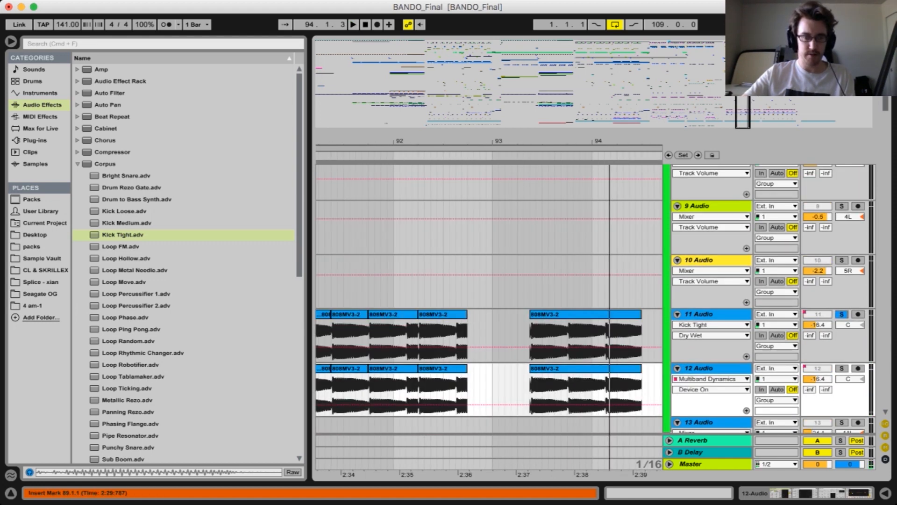
key("space")
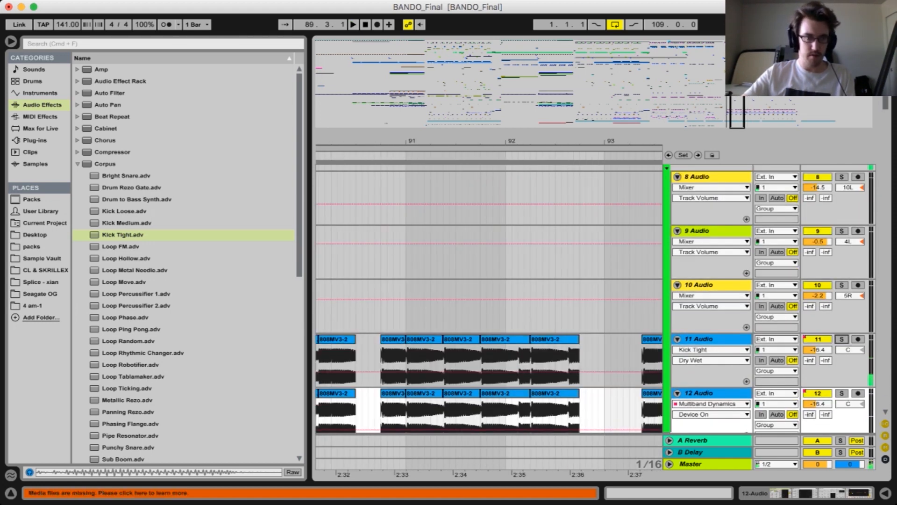
Play the arrangement from 90.3.2 and go down the track list to the Cuica and Foley Stuff groups
key("space")
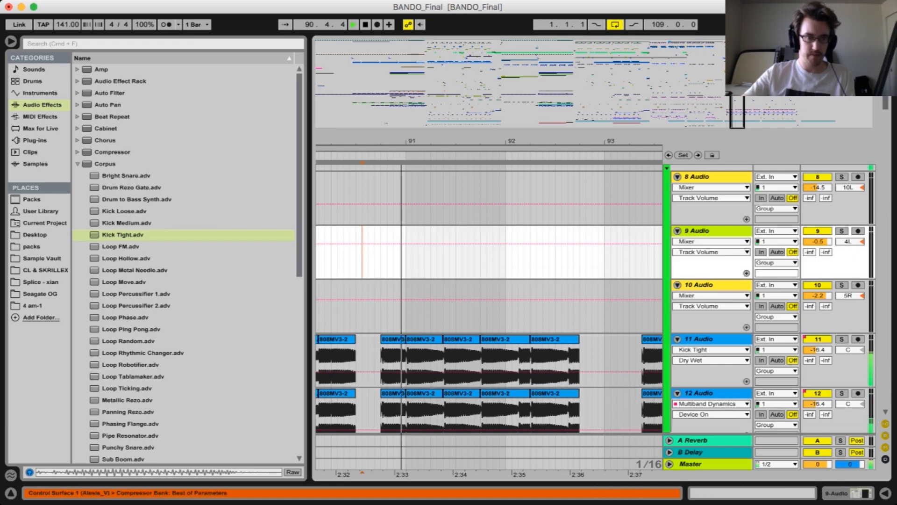
scroll(489, 299, "down", 10)
scroll(489, 299, "down", 8)
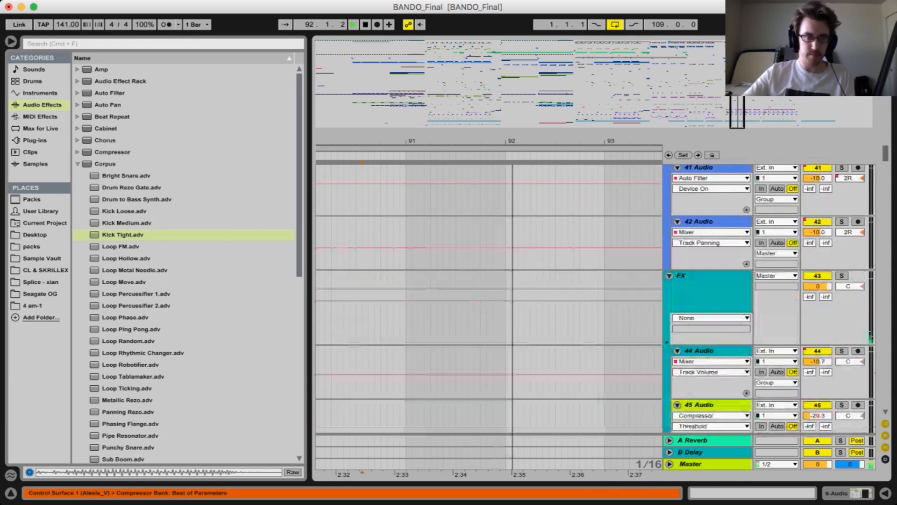
scroll(489, 299, "down", 6)
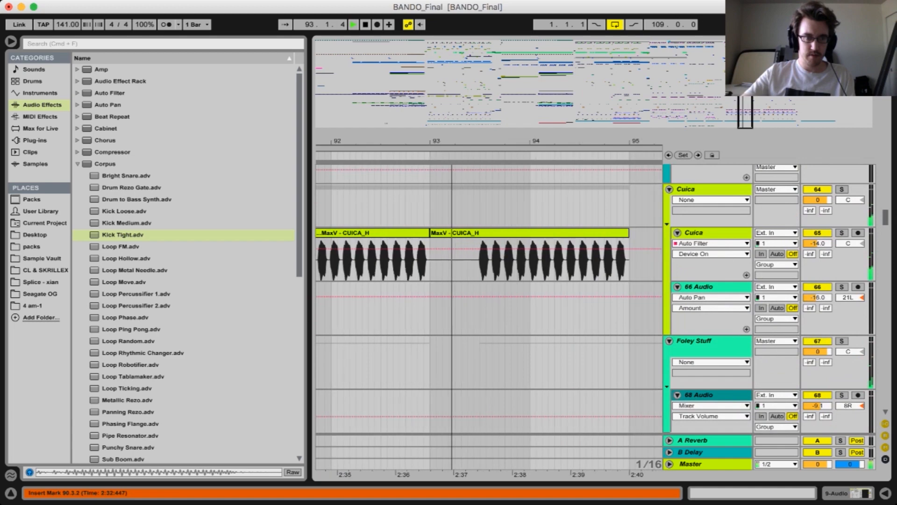
Look through the second drop's tracks from the FX group down past Cuica and Foley Stuff to SampleMelody and Atmos
key("minus")
key("minus")
key("minus")
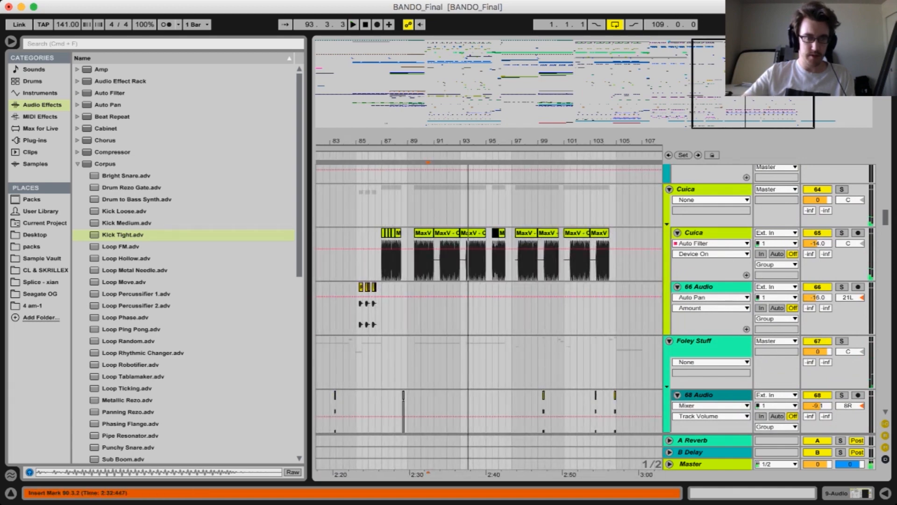
scroll(489, 299, "up", 20)
scroll(489, 299, "down", 19)
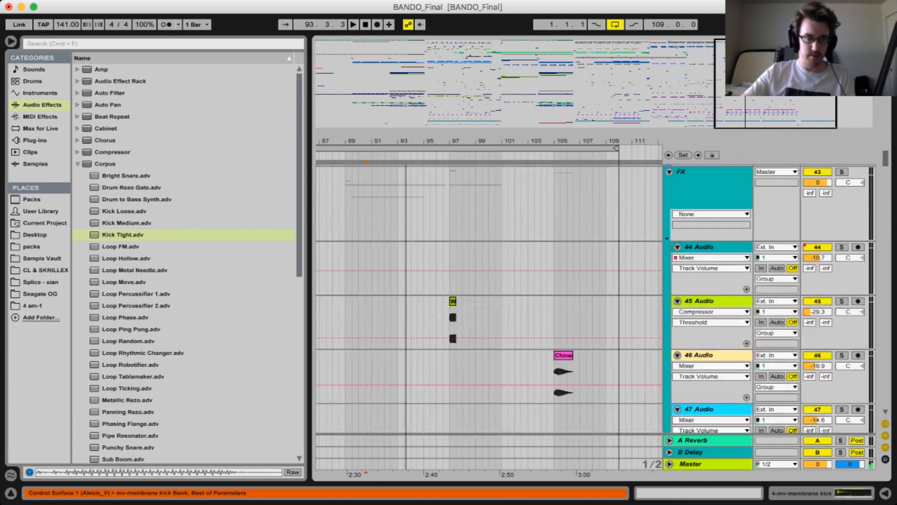
scroll(489, 299, "down", 20)
scroll(489, 299, "left", 2)
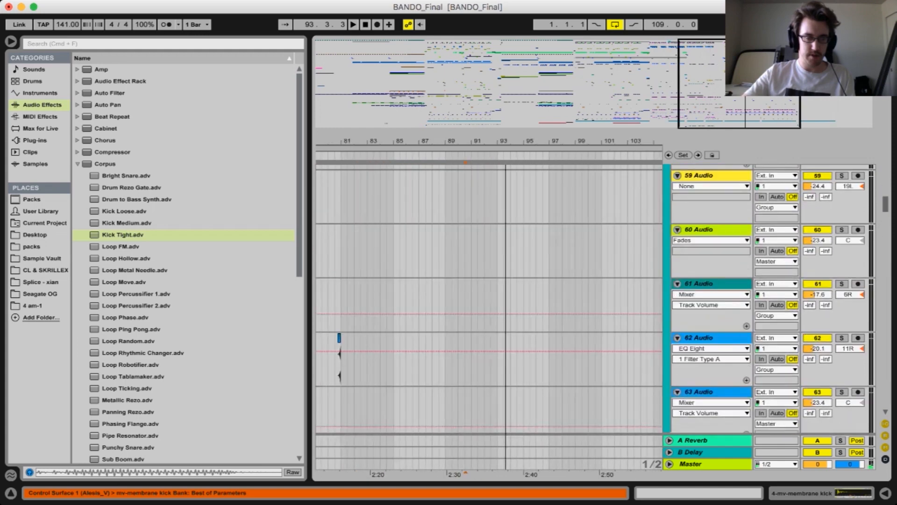
scroll(488, 299, "down", 16)
scroll(489, 299, "right", 2)
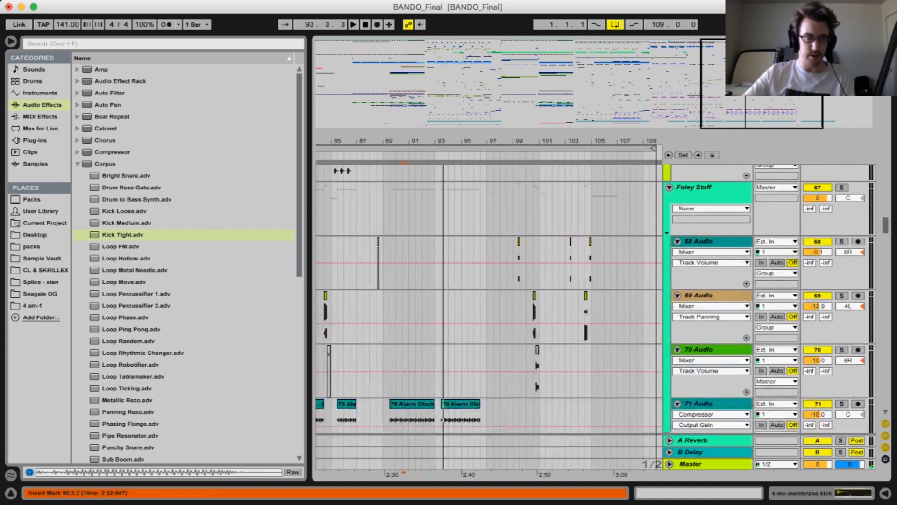
scroll(596, 298, "down", 4)
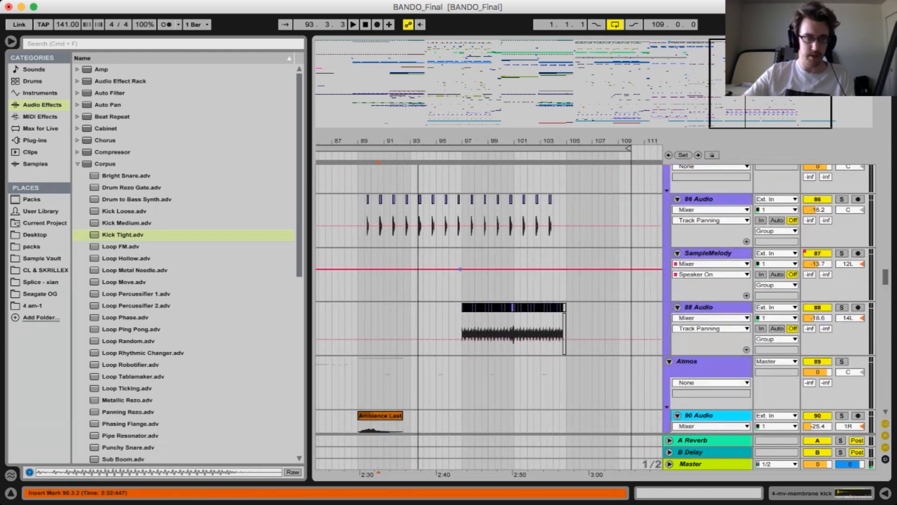
Select the first clip on 88 Audio at bar 97 and inspect the rest of that track's clips
left_click_drag(467, 141, 467, 196)
left_click(454, 308)
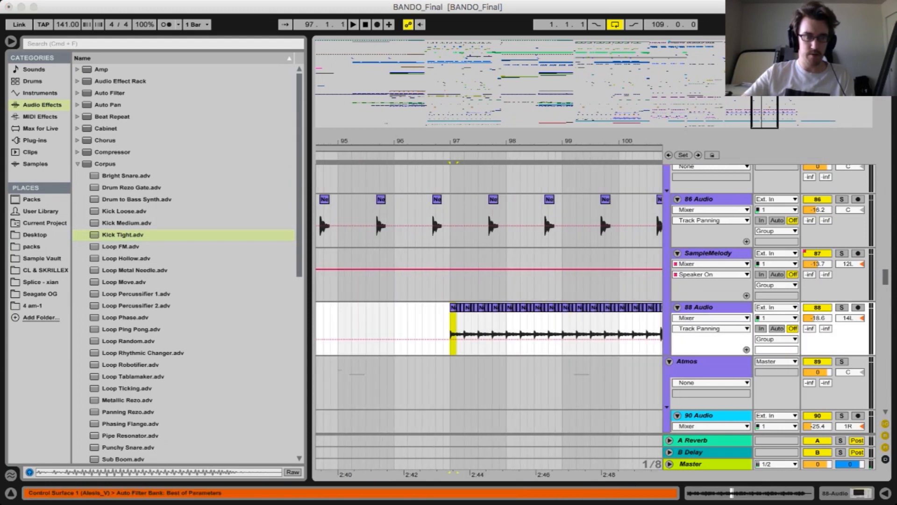
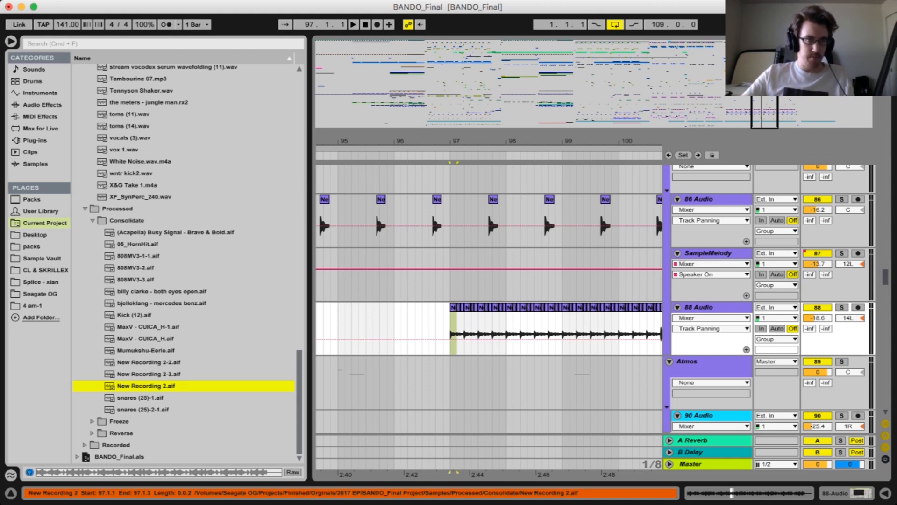
scroll(489, 299, "right", 7)
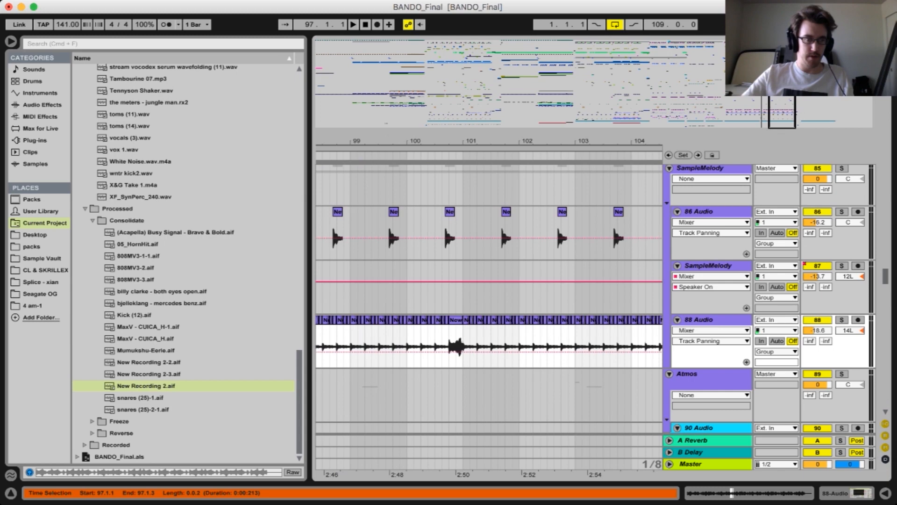
left_click_drag(443, 141, 443, 101)
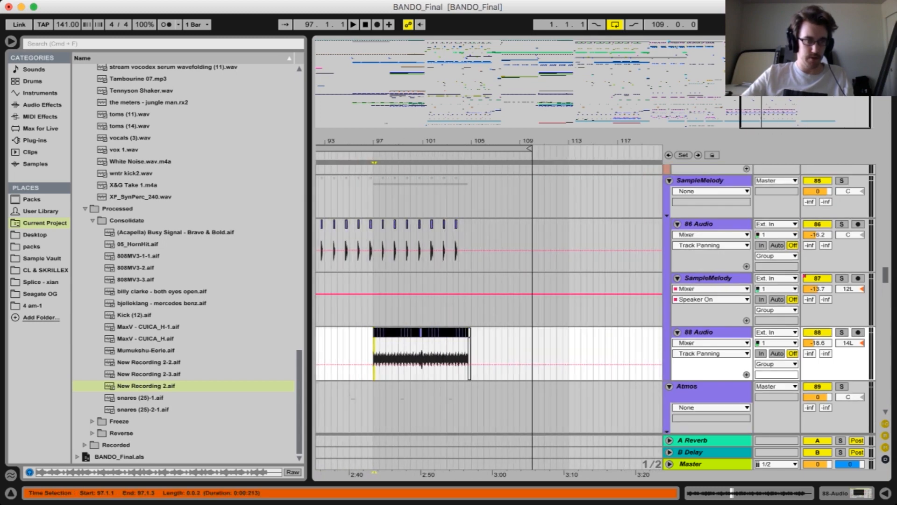
Return to the first tracks and examine the kick, 808 and Metal808 tracks back to around bar 61
scroll(442, 280, "up", 20)
scroll(443, 281, "up", 10)
scroll(443, 280, "left", 2)
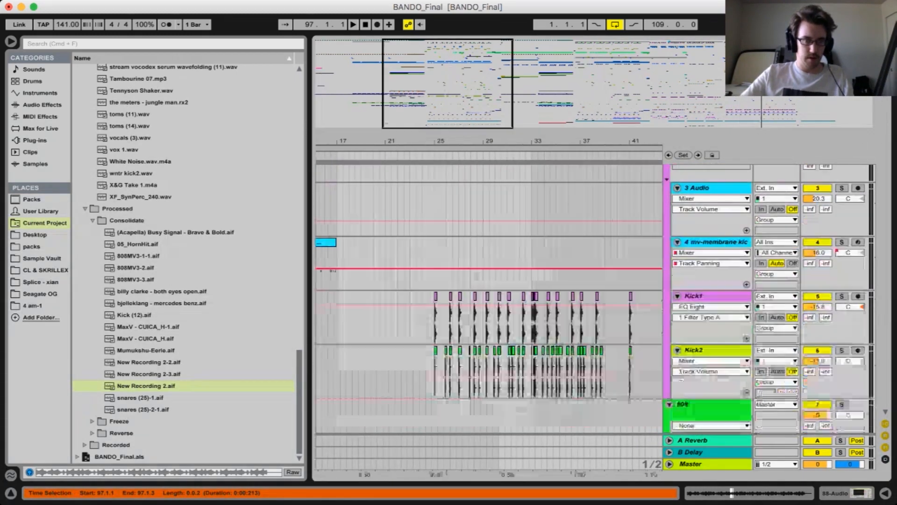
scroll(489, 299, "down", 10)
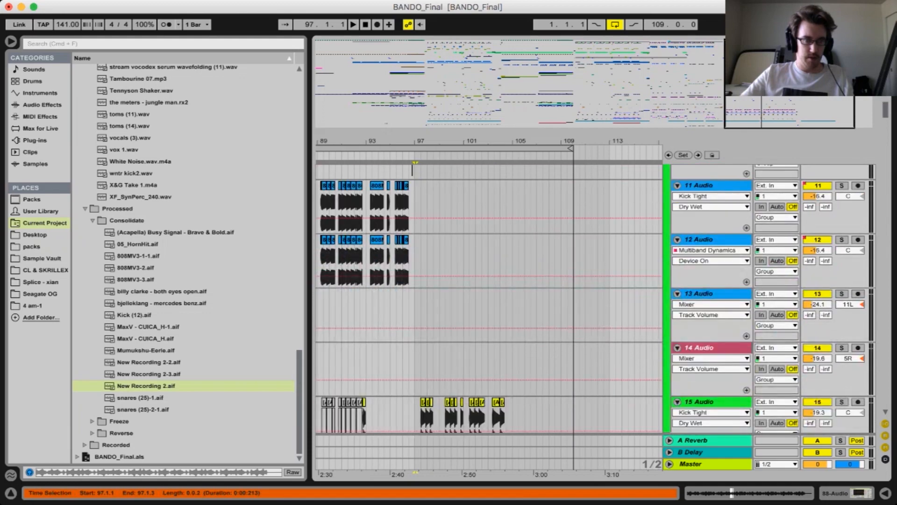
scroll(489, 299, "left", 6)
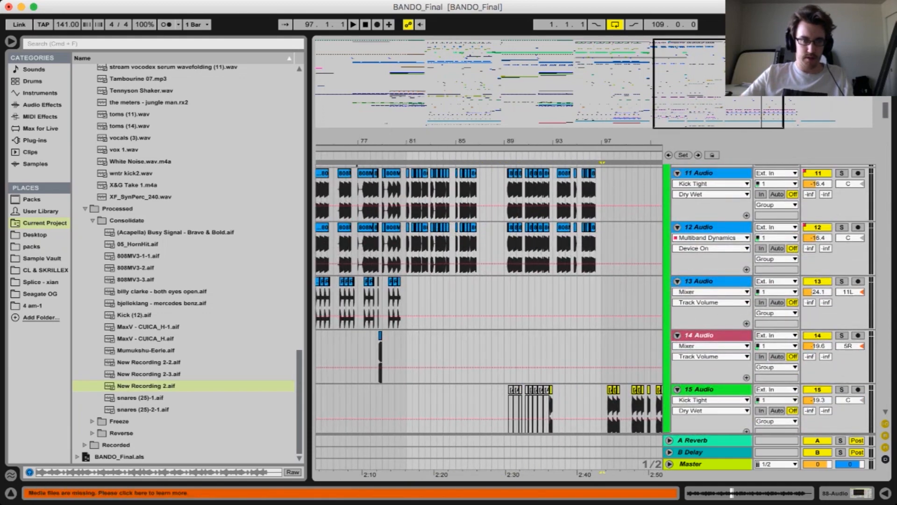
scroll(489, 299, "down", 15)
scroll(489, 299, "left", 8)
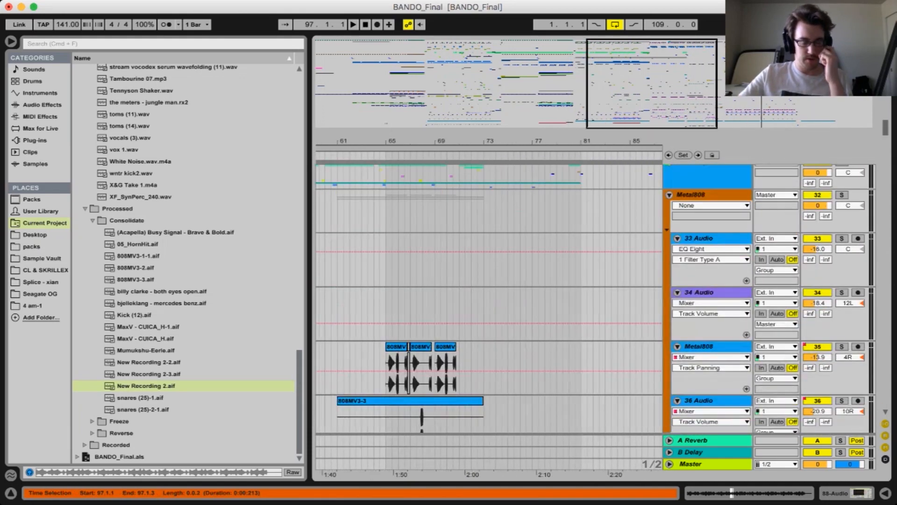
scroll(489, 299, "up", 6)
scroll(489, 299, "left", 1)
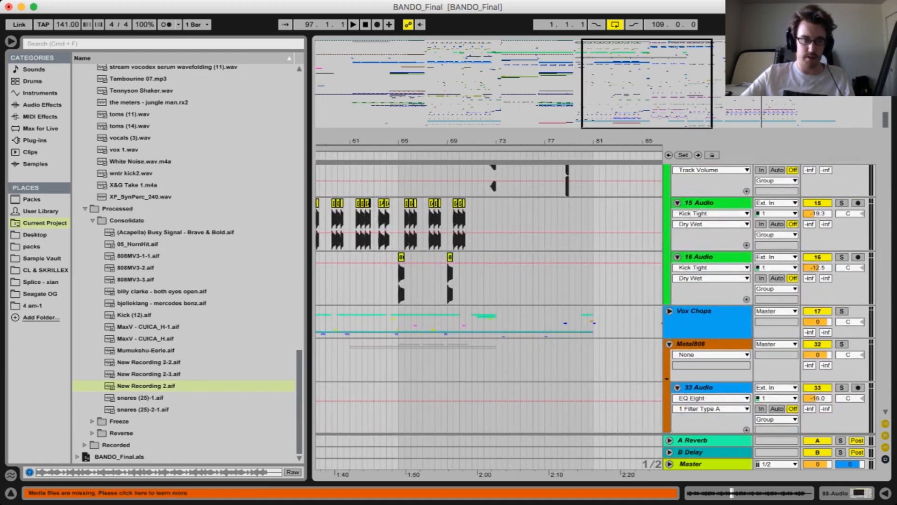
Examine the tracks from the Vox Chops group through Metal808 and FX down to the end of the track list
scroll(488, 299, "down", 8)
scroll(488, 299, "left", 3)
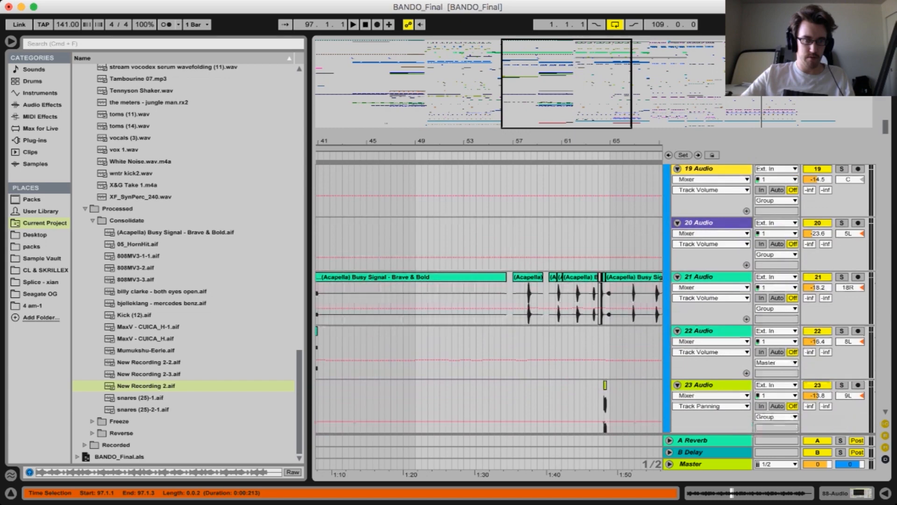
scroll(489, 299, "down", 6)
scroll(489, 299, "right", 2)
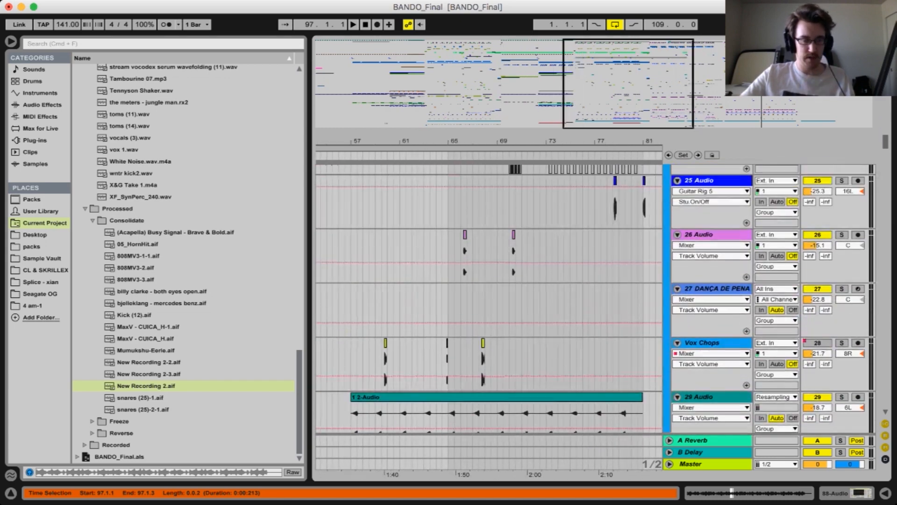
scroll(489, 299, "down", 10)
scroll(489, 299, "right", 6)
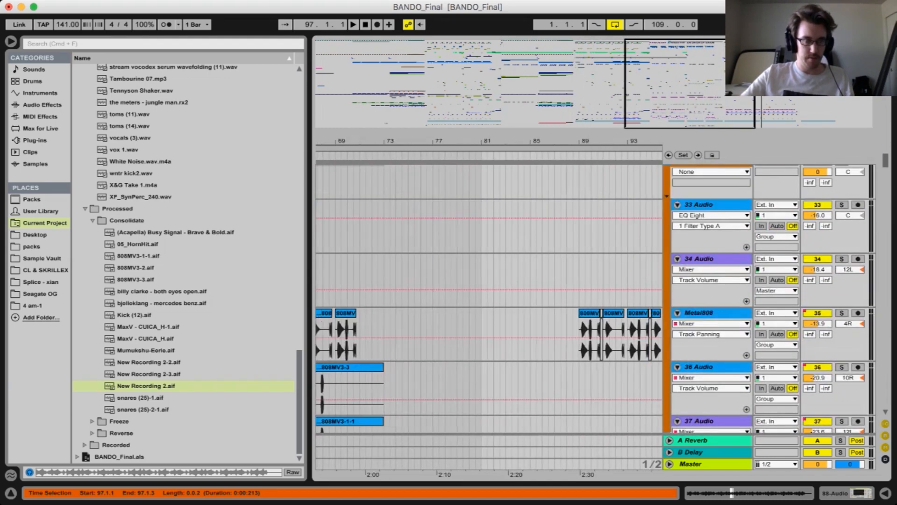
scroll(489, 299, "down", 20)
scroll(488, 299, "right", 1)
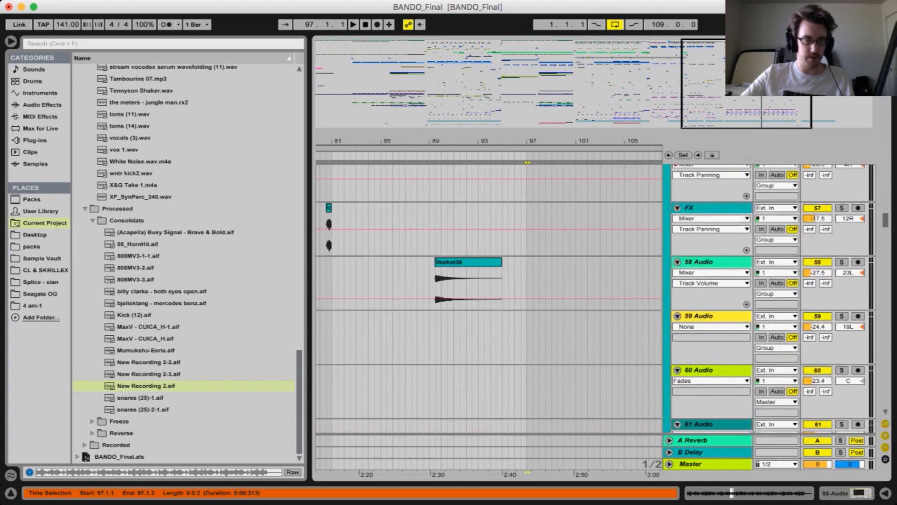
scroll(489, 299, "down", 20)
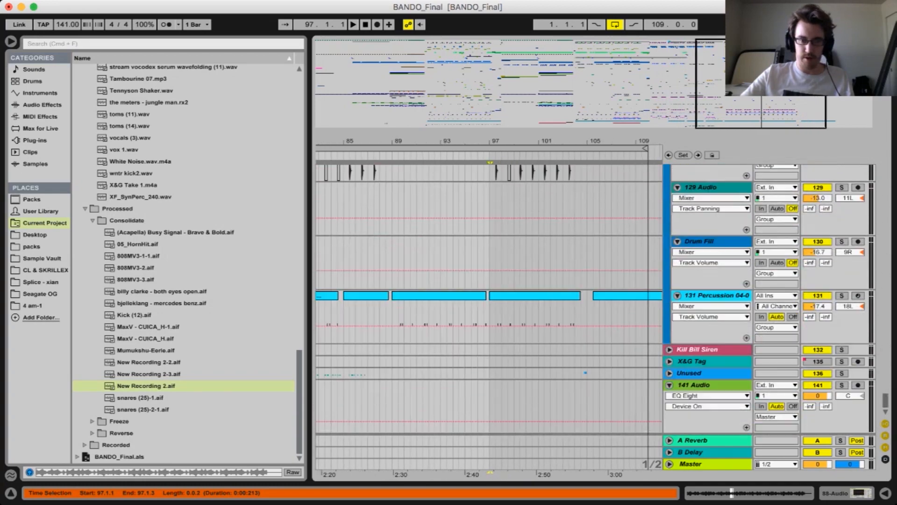
scroll(488, 299, "right", 1)
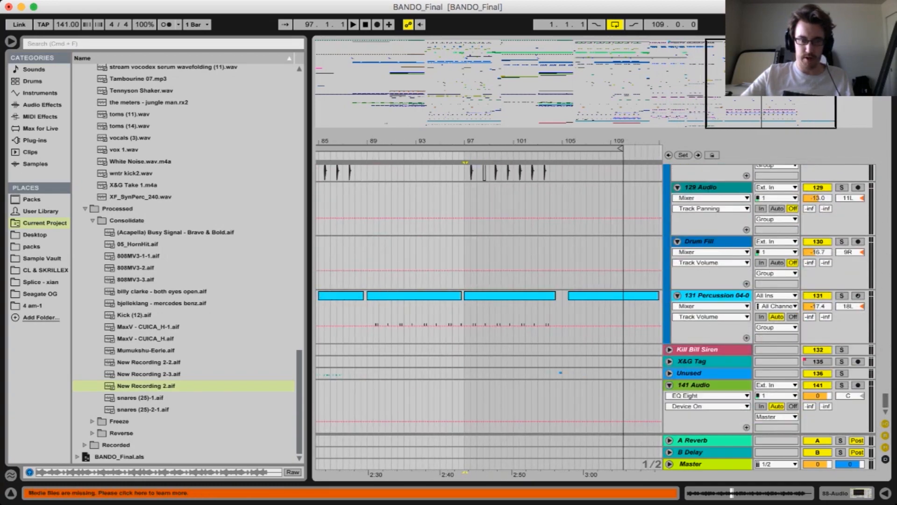
Unfold the Unused group and go back to the clips on 137 Audio and 138 Audio around bar 25
left_click(669, 373)
scroll(489, 299, "down", 8)
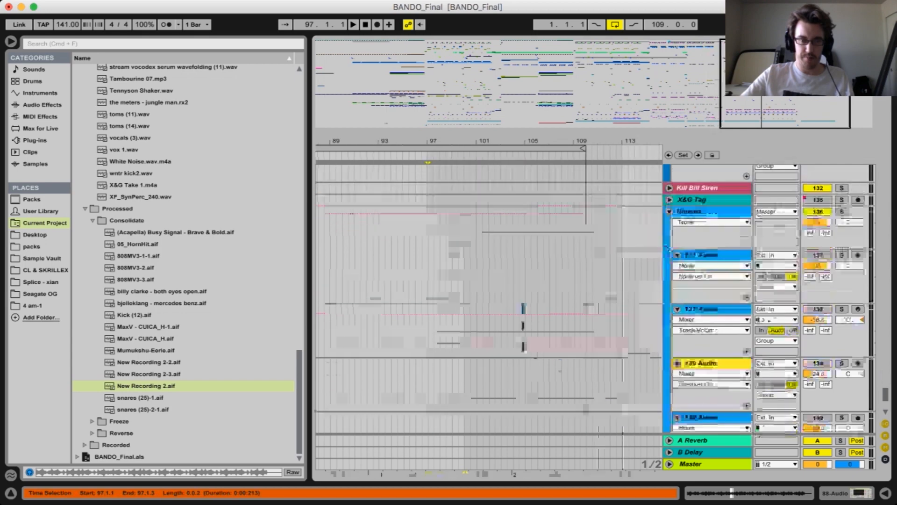
scroll(488, 299, "right", 4)
scroll(489, 299, "up", 2)
scroll(489, 299, "left", 20)
scroll(489, 299, "up", 1)
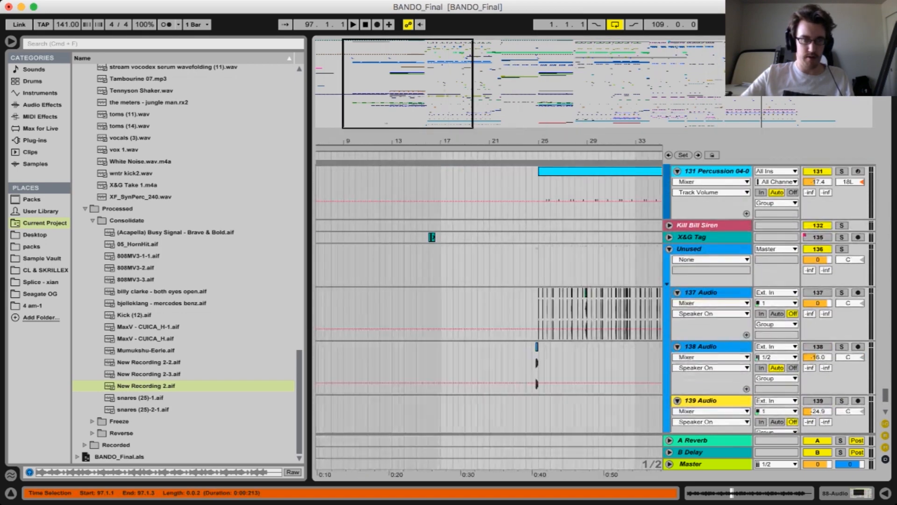
scroll(488, 299, "right", 5)
scroll(489, 300, "up", 1)
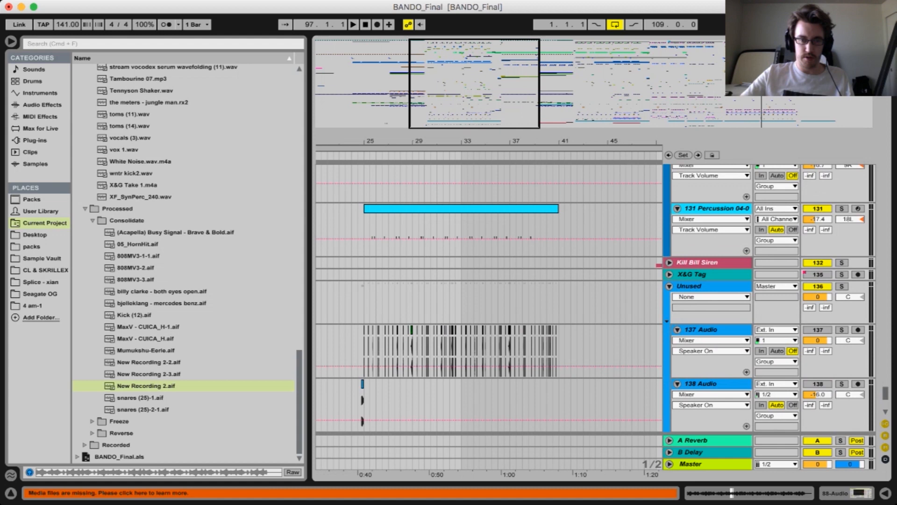
Solo the Unused group and audition the 137 Audio clips from bar 25, both in solo and with the full mix
left_click(842, 286)
left_click(364, 346)
key("space")
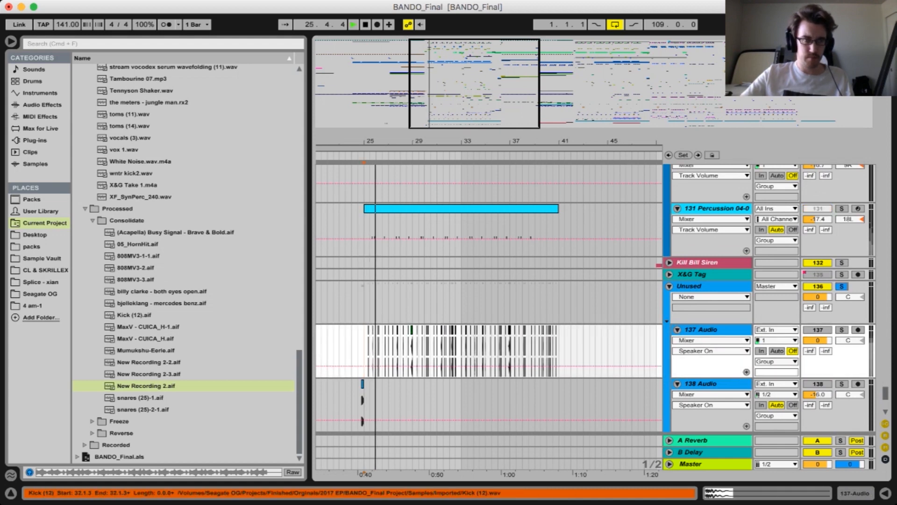
left_click_drag(426, 141, 426, 184)
scroll(426, 299, "left", 4)
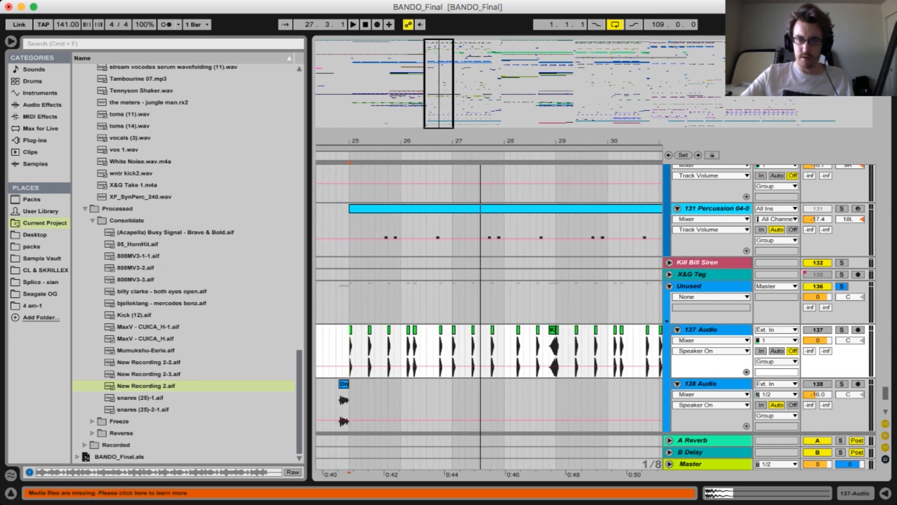
key("space")
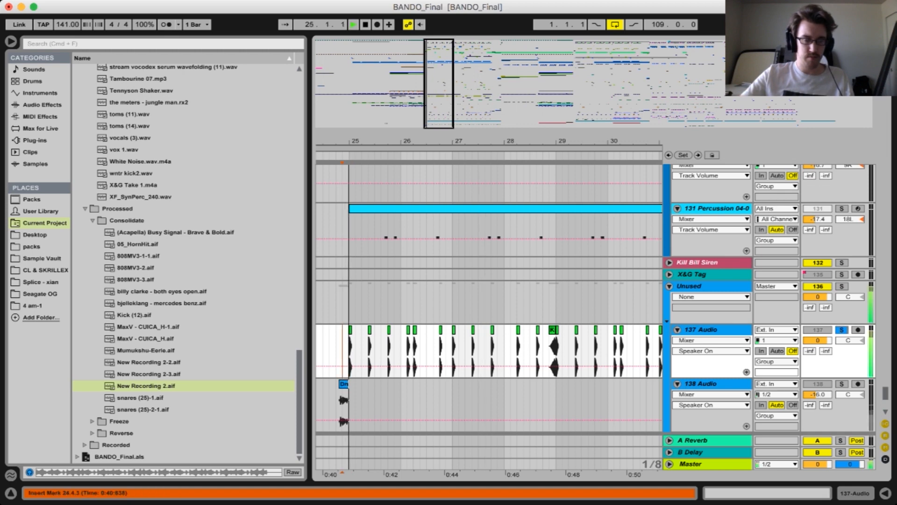
key("space")
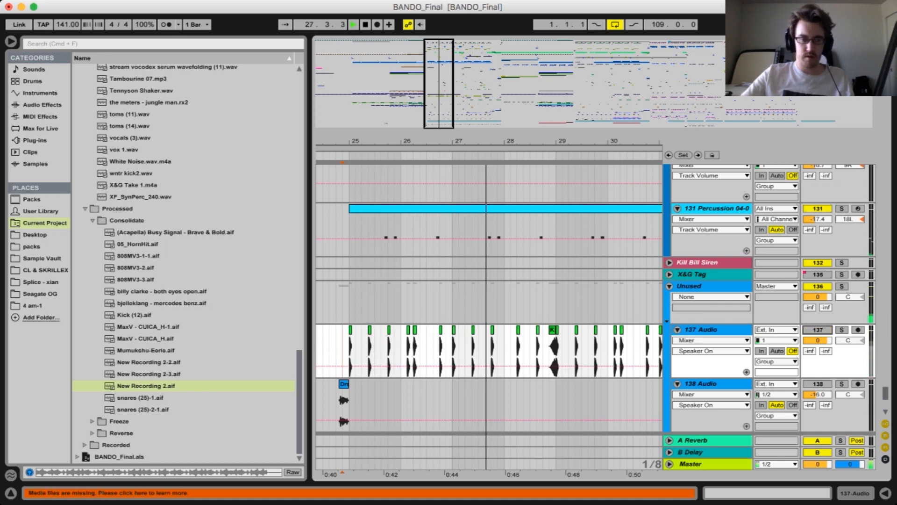
key("space")
Activate 138 Audio and play its clip from 24.3.3, both with the full mix and in solo
scroll(441, 364, "left", 5)
scroll(441, 364, "down", 2)
left_click(441, 367)
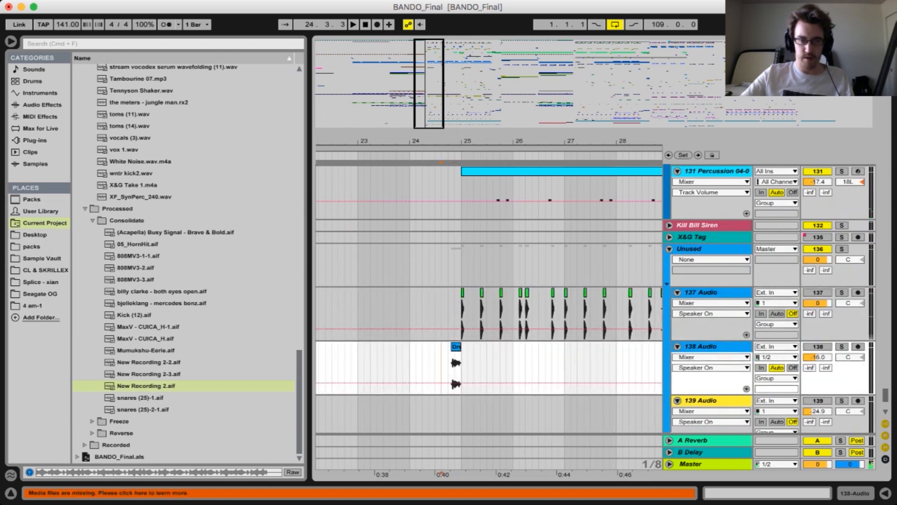
left_click(817, 346)
key("space")
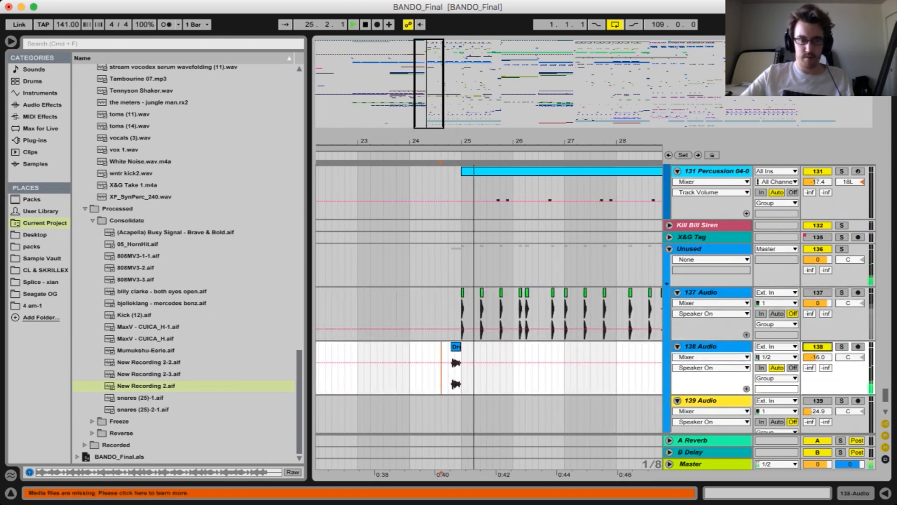
key("space")
left_click(842, 346)
key("space")
key("space")
key("space")
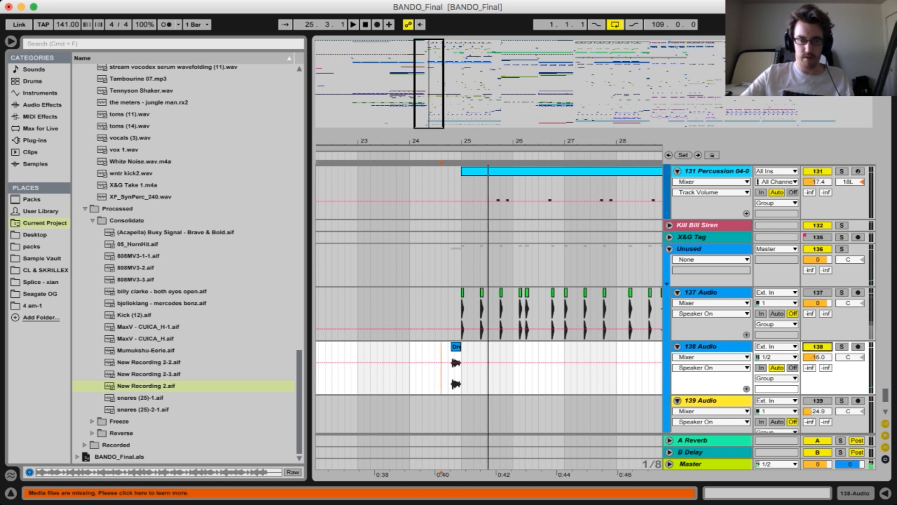
Examine the remaining Unused tracks from 137 Audio to 140 Audio along the timeline up to the clips around bar 81
scroll(489, 299, "down", 5)
scroll(489, 299, "right", 8)
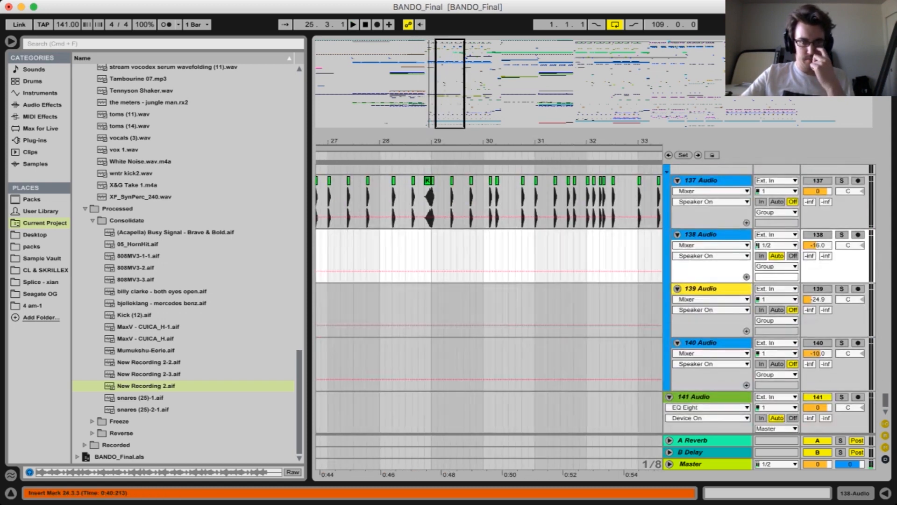
scroll(488, 299, "right", 10)
scroll(488, 299, "down", 1)
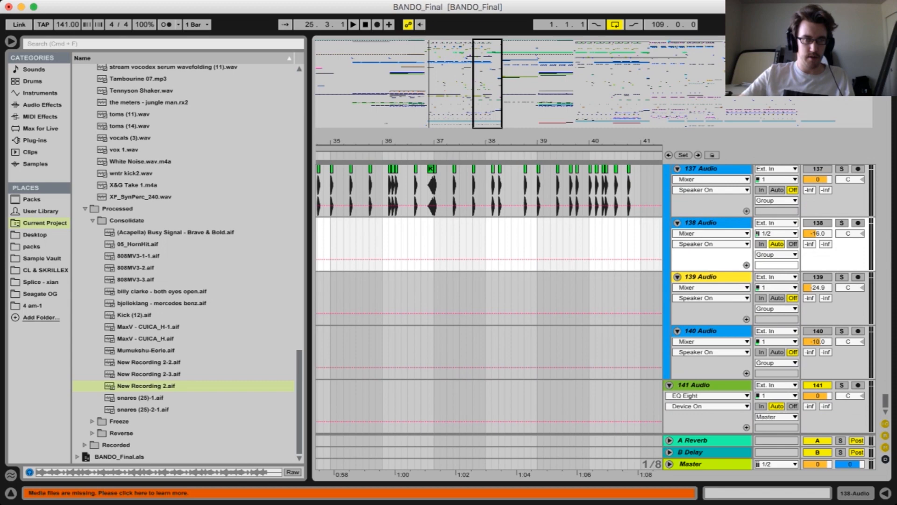
scroll(489, 299, "down", 5)
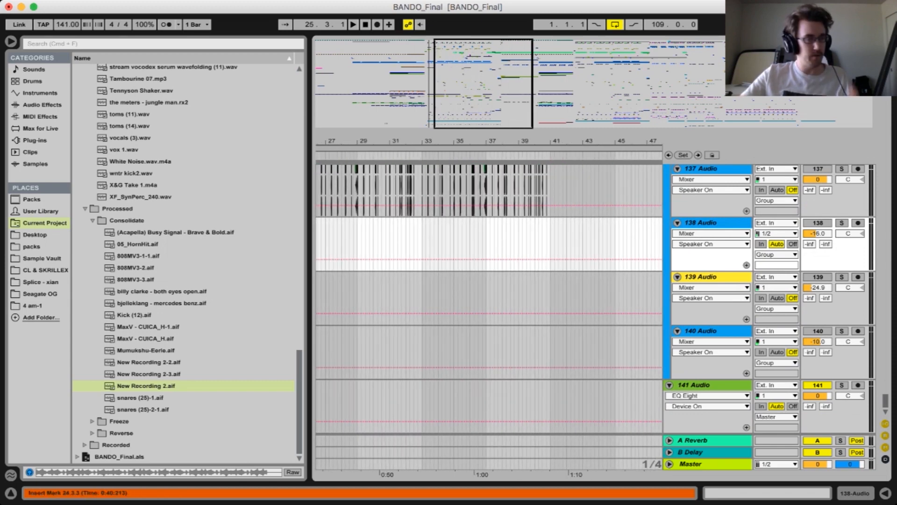
scroll(488, 299, "left", 10)
scroll(488, 299, "right", 20)
scroll(488, 299, "up", 1)
scroll(488, 299, "right", 20)
scroll(488, 299, "down", 1)
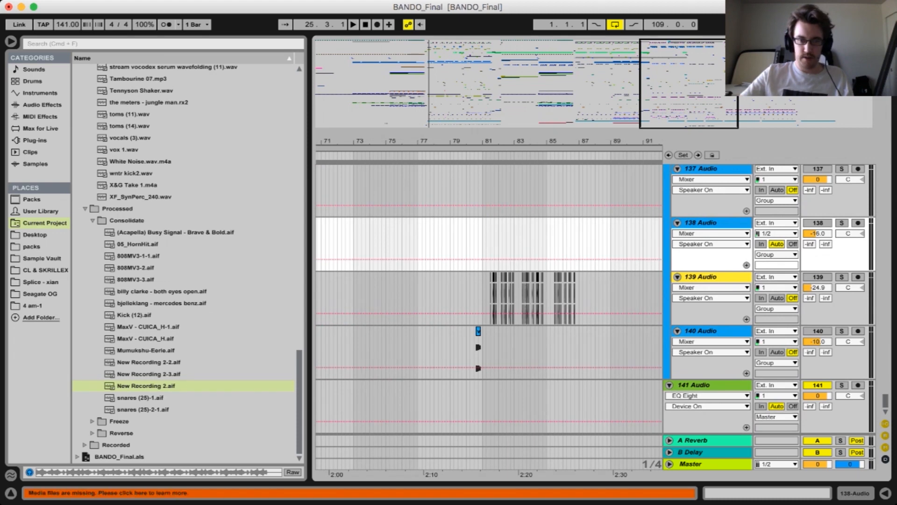
Activate 140 Audio and play its vox clip before bar 81, both with the full mix and in solo
left_click(818, 331)
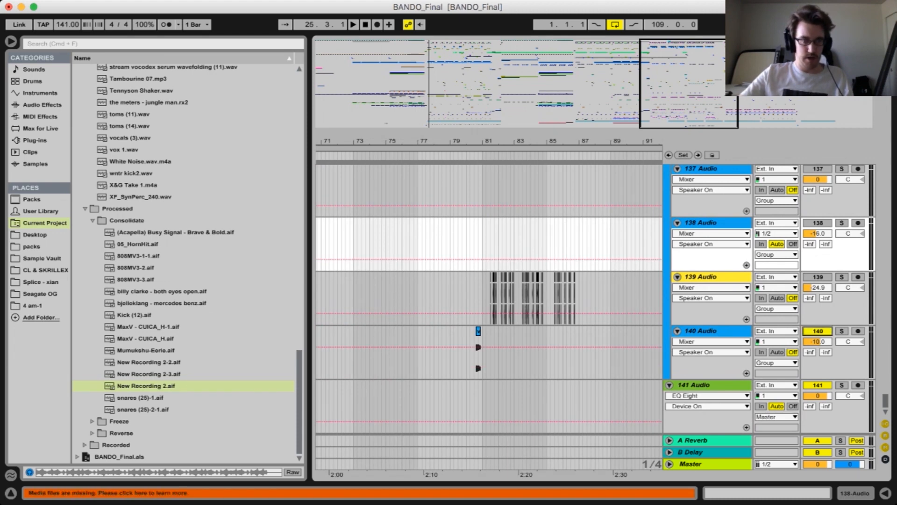
scroll(473, 345, "up", 5)
key("space")
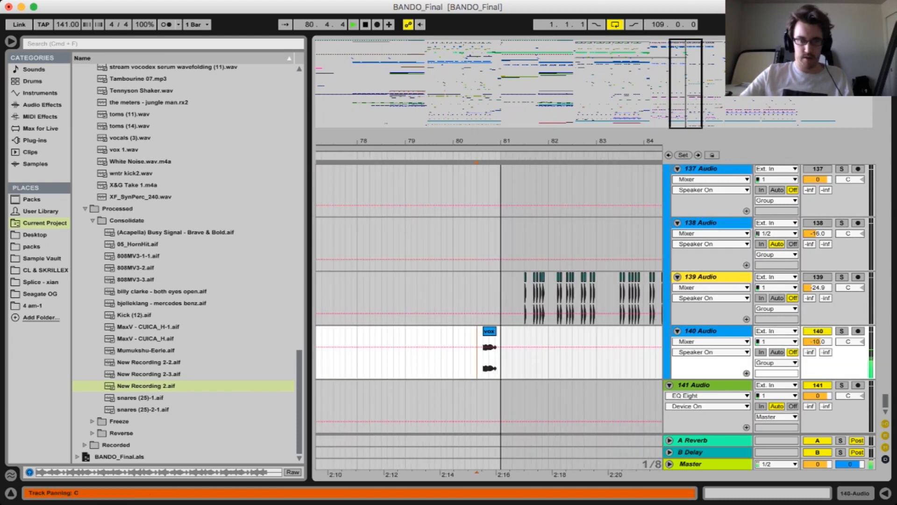
left_click(841, 331)
key("space")
key("space")
key("space")
Open the vox 1 clip on 140 Audio to inspect its sample, and preview vox 1.wav from the project's files
double_click(489, 331)
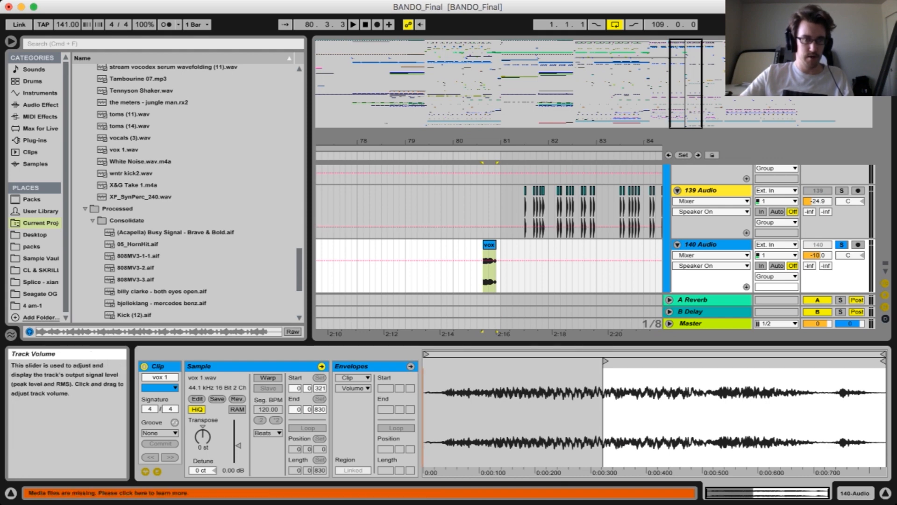
left_click(489, 245)
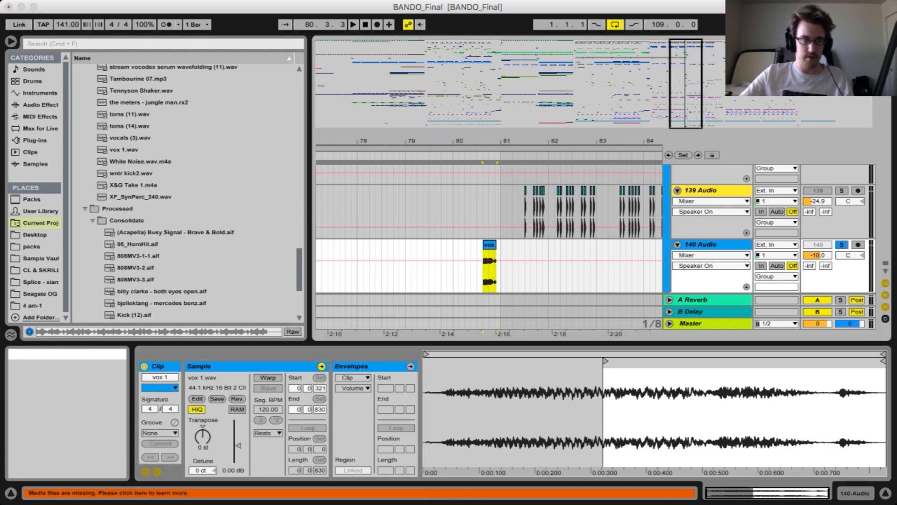
left_click(124, 149)
key("Up")
key("Down")
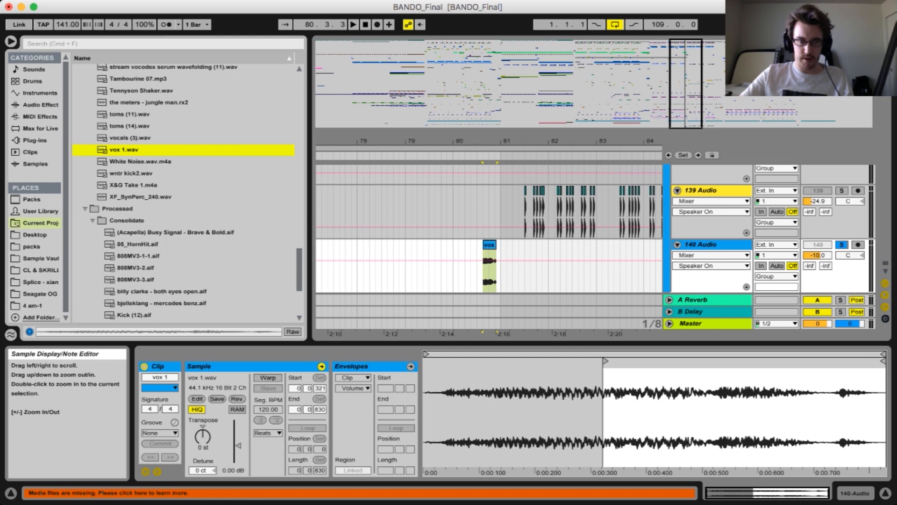
Close the clip's sample view, take 140 Audio out of solo and deactivate the track
key("super+t")
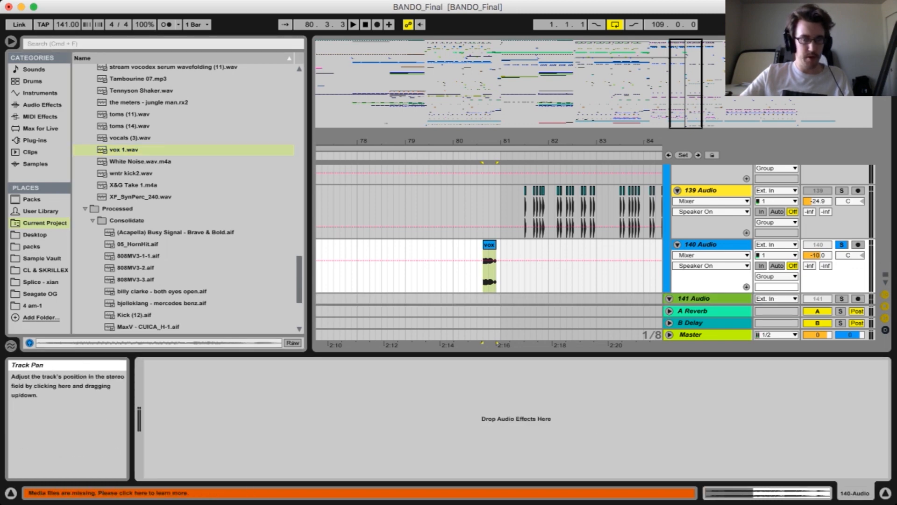
left_click(841, 244)
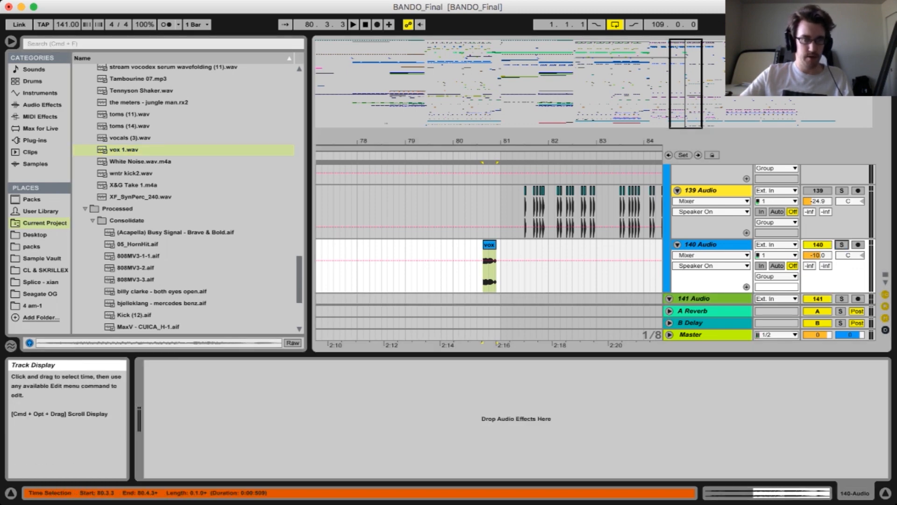
left_click(817, 244)
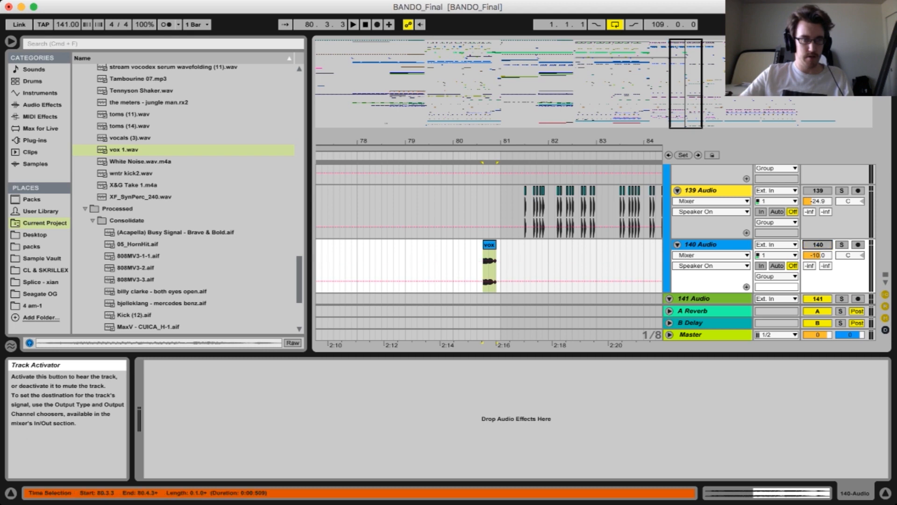
Play the full mix from 80.1.1 with 139 Audio activated and its volume raised to -17.9, then stop playback
left_click(458, 266)
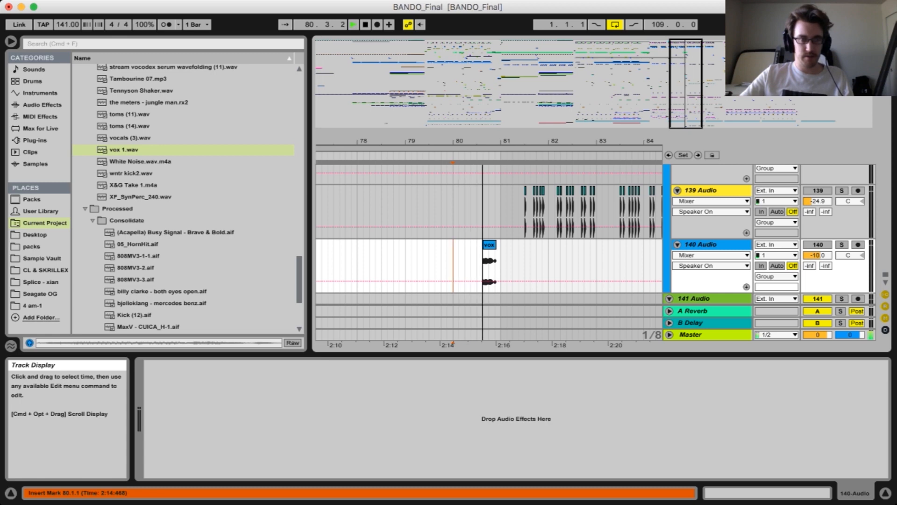
key("super+alt+l")
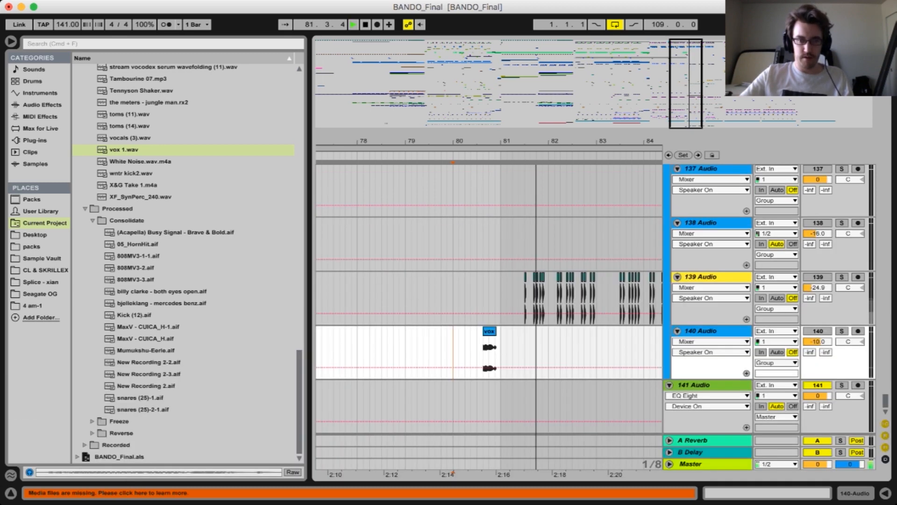
left_click_drag(817, 287, 817, 278)
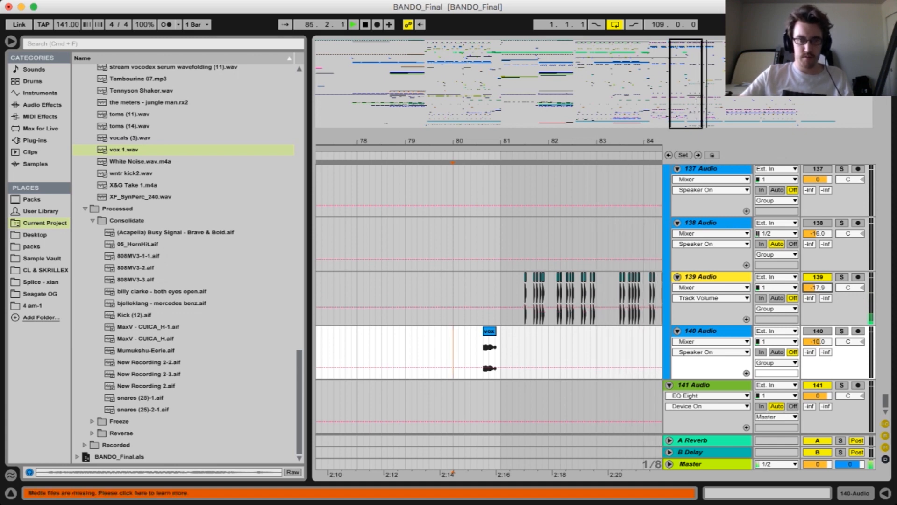
key("space")
Fold the Unused group
scroll(489, 299, "right", 6)
scroll(488, 299, "up", 10)
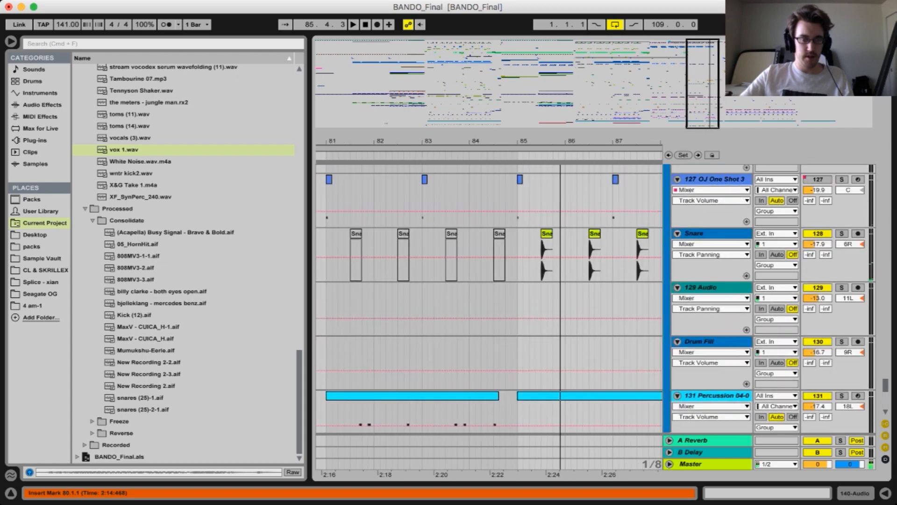
scroll(489, 299, "down", 3)
scroll(488, 299, "down", 10)
scroll(489, 299, "right", 5)
scroll(488, 299, "up", 9)
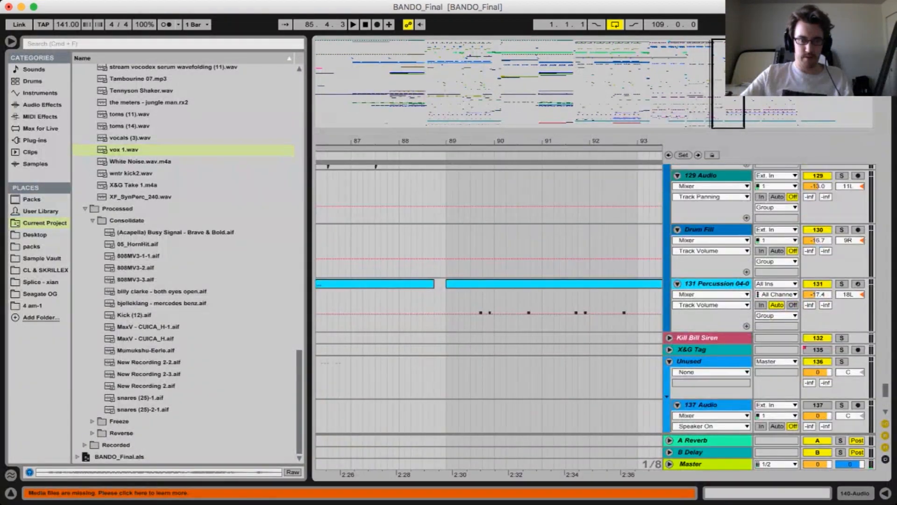
left_click(670, 361)
Examine the folded Unused group and its neighbouring tracks across the whole arrangement, and select 141 Audio at bar 33
scroll(489, 299, "right", 7)
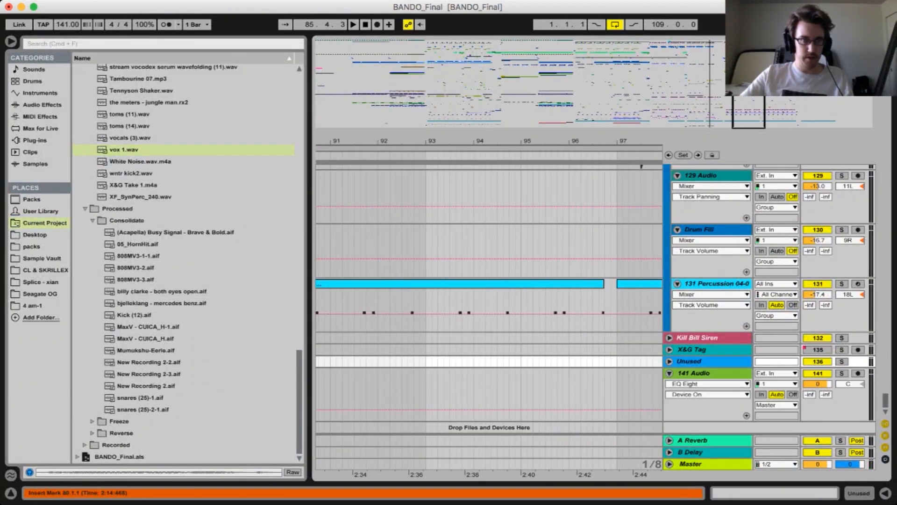
scroll(489, 299, "down", 8)
scroll(489, 299, "left", 12)
key("super+z")
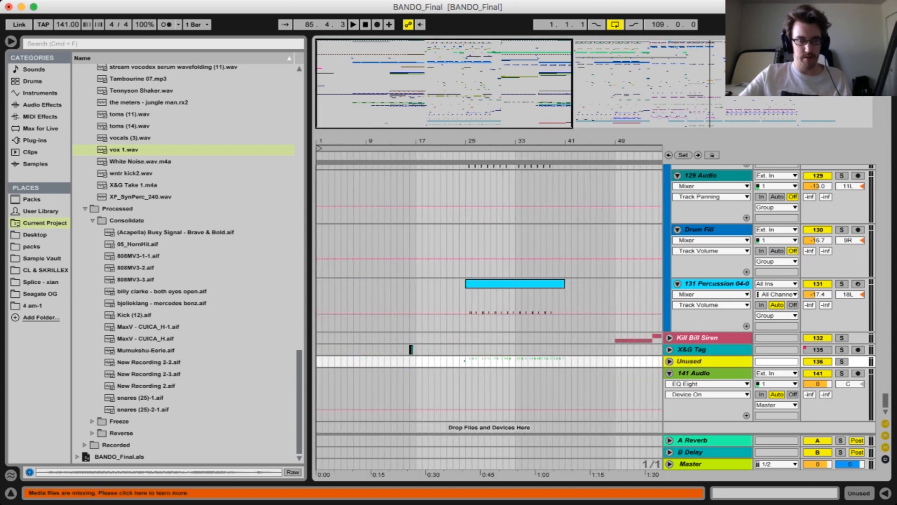
scroll(488, 299, "right", 6)
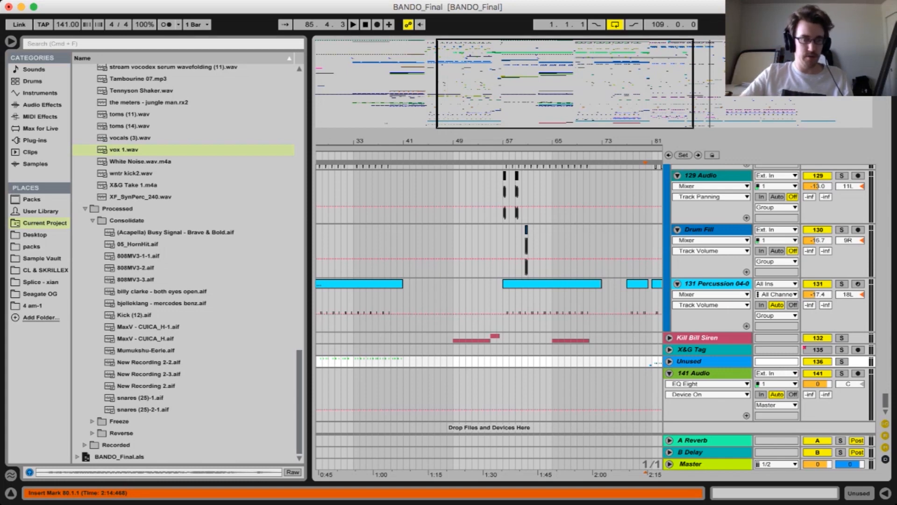
scroll(489, 299, "right", 7)
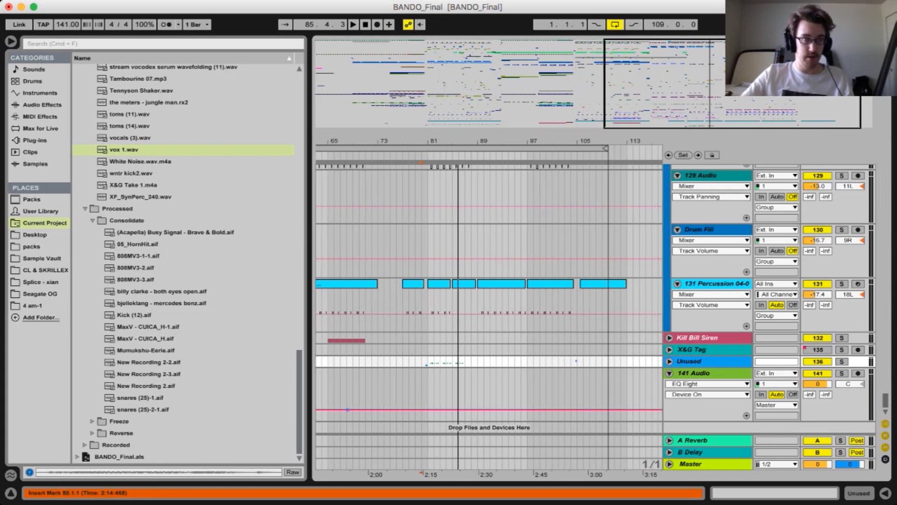
scroll(489, 299, "left", 13)
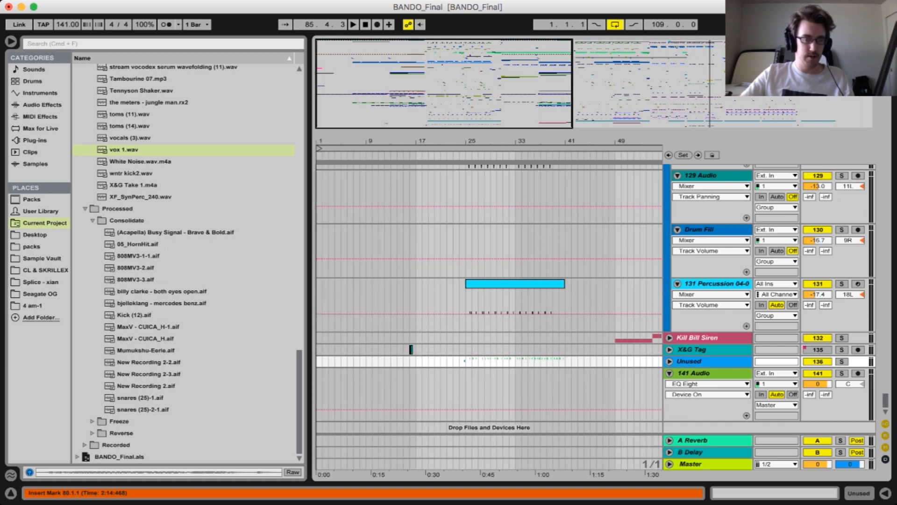
left_click(515, 392)
scroll(515, 391, "right", 13)
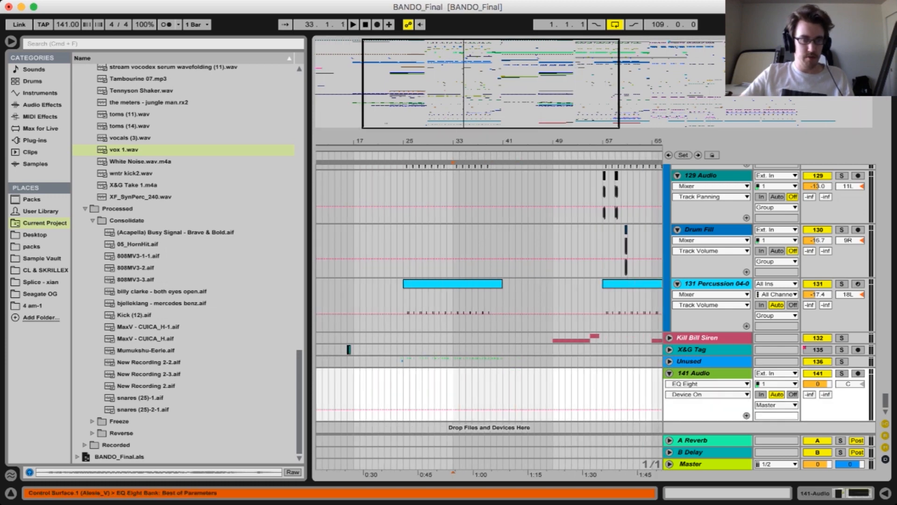
Go back up the track list and fold the Cuica and Foley Stuff groups
scroll(515, 391, "left", 13)
scroll(515, 391, "up", 10)
scroll(516, 392, "up", 10)
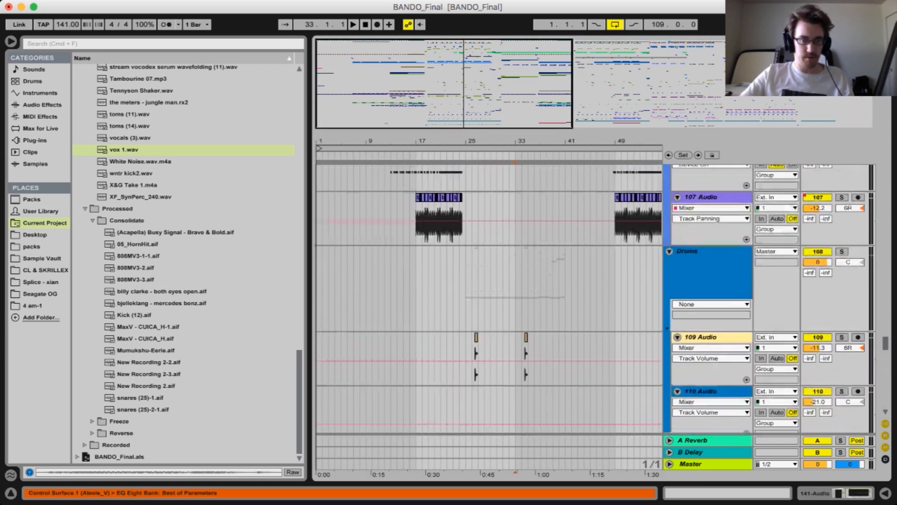
scroll(516, 392, "up", 8)
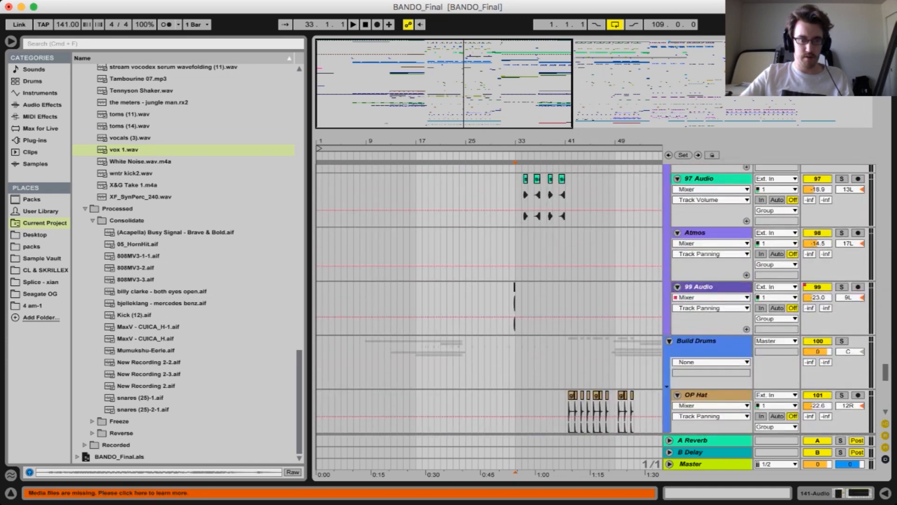
scroll(515, 392, "up", 15)
scroll(515, 392, "up", 6)
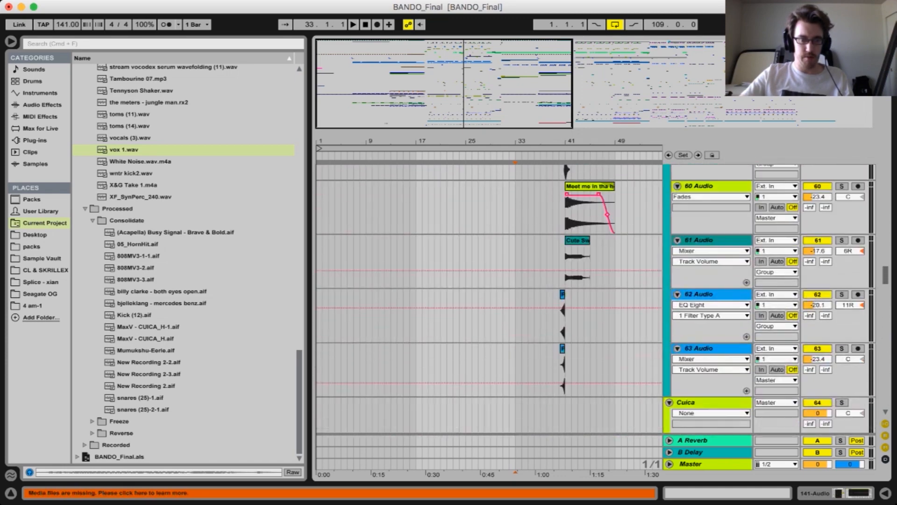
left_click(669, 403)
left_click(669, 414)
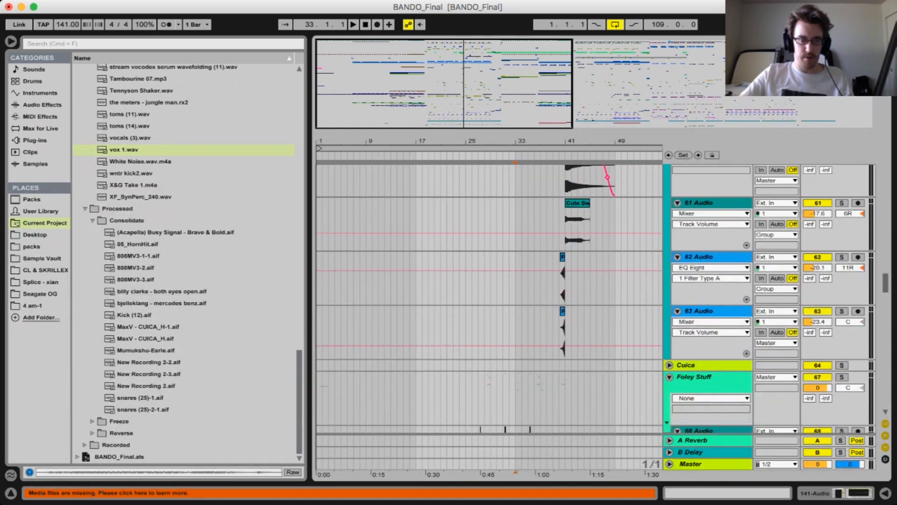
left_click(694, 378)
scroll(594, 299, "up", 7)
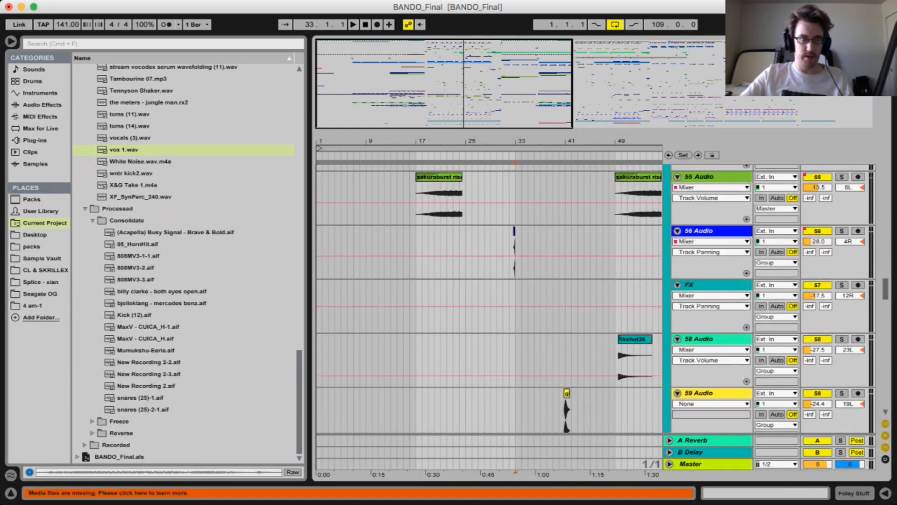
Fold the FX group below 42 Audio
scroll(593, 299, "up", 6)
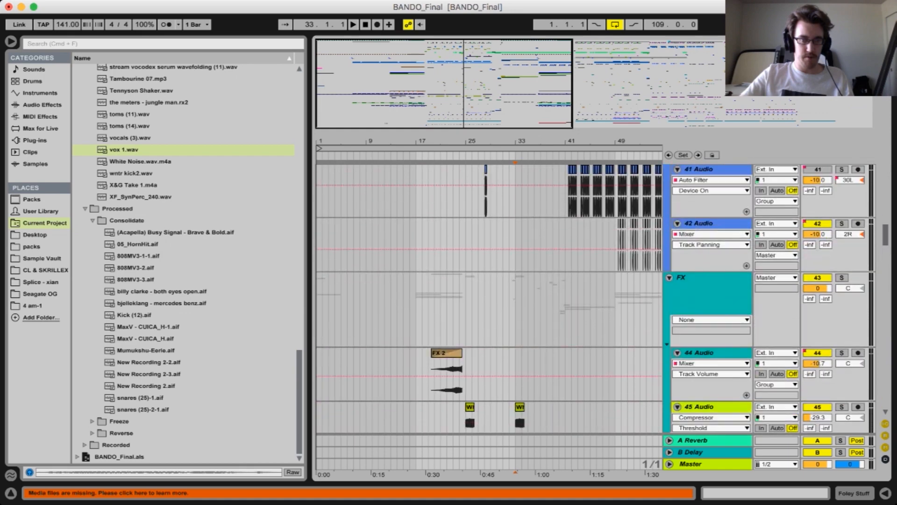
left_click(669, 278)
scroll(669, 280, "up", 8)
scroll(669, 281, "down", 5)
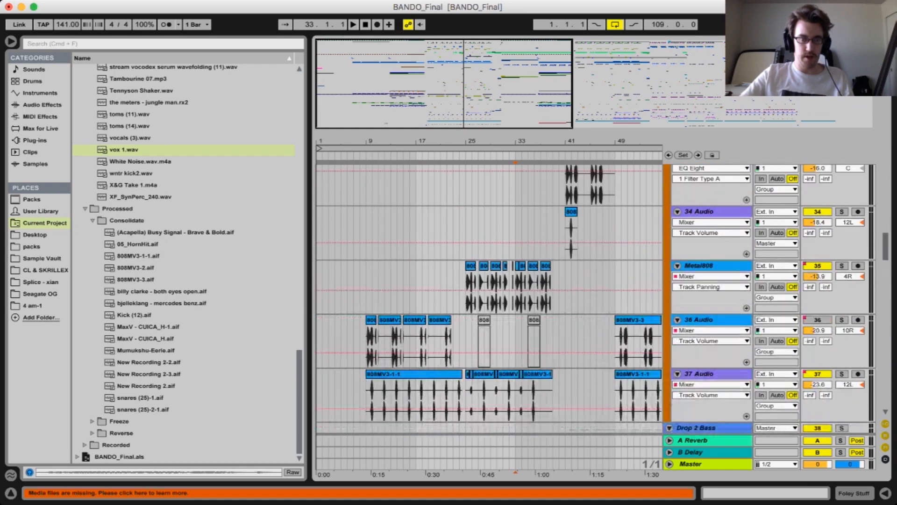
Fold the remaining upper groups, from Metal808 and Vox Chops up to 808 and Kicks
scroll(669, 280, "up", 8)
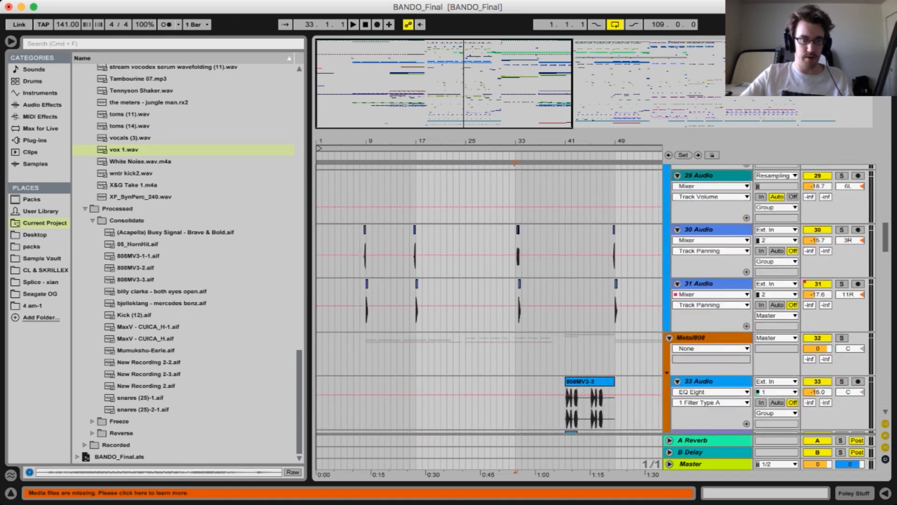
scroll(669, 280, "up", 10)
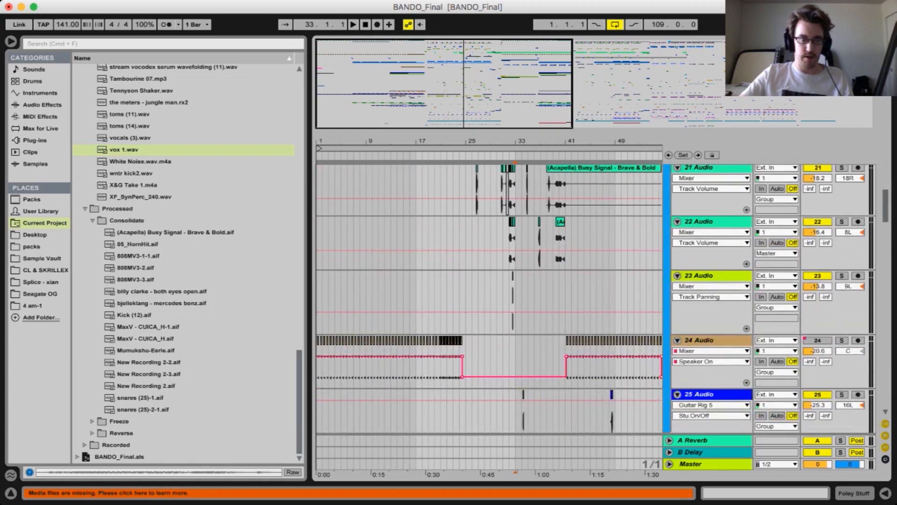
scroll(669, 280, "up", 8)
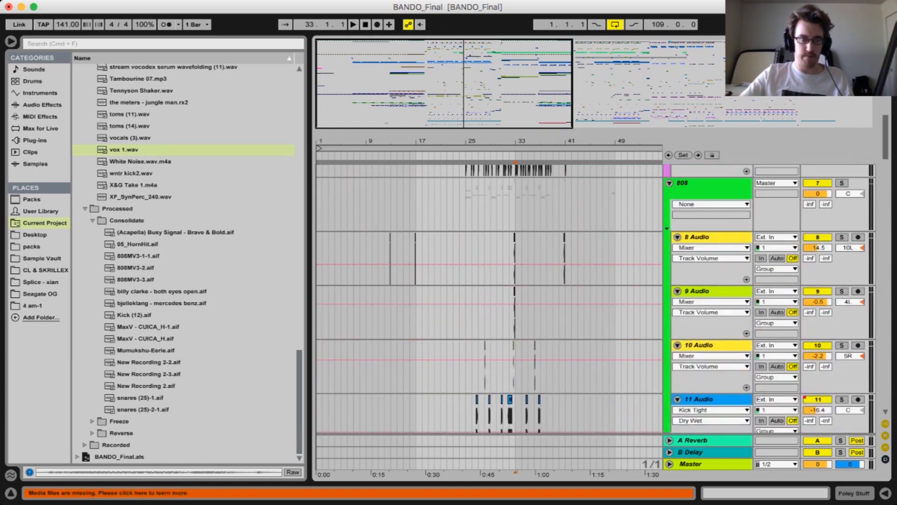
scroll(669, 280, "up", 6)
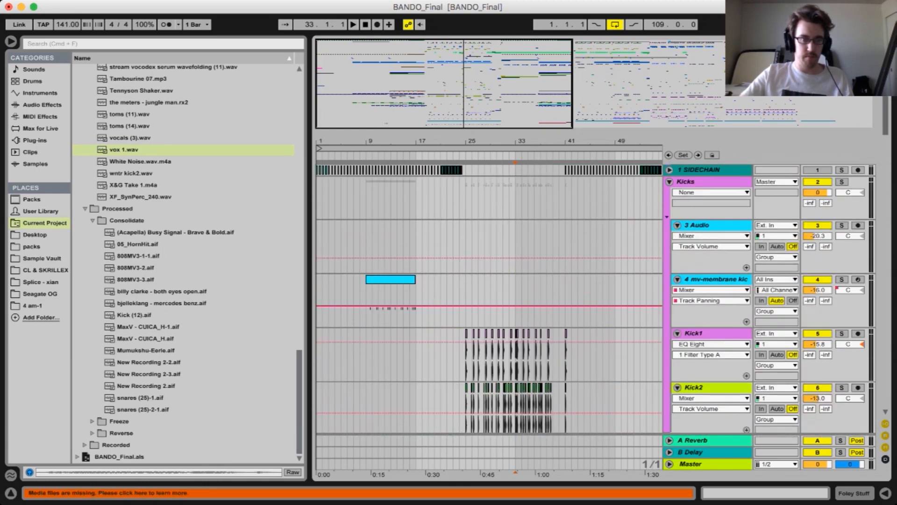
left_click(669, 182)
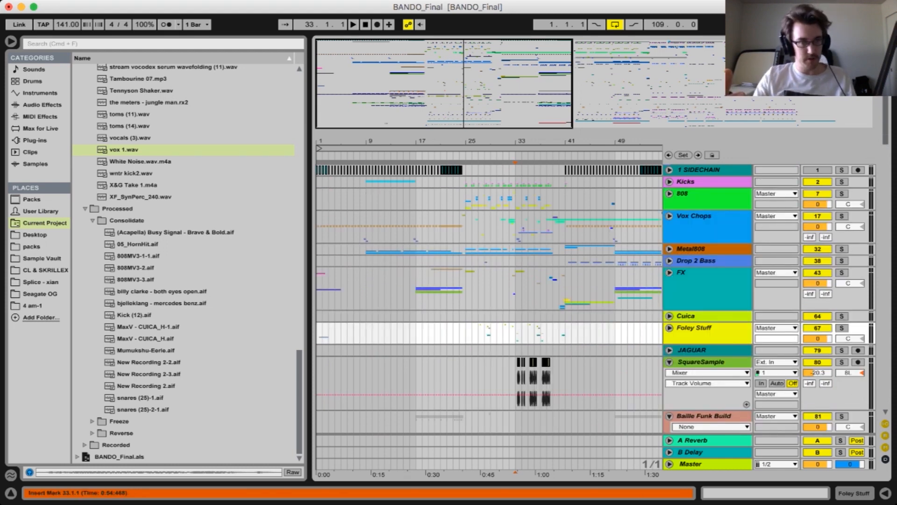